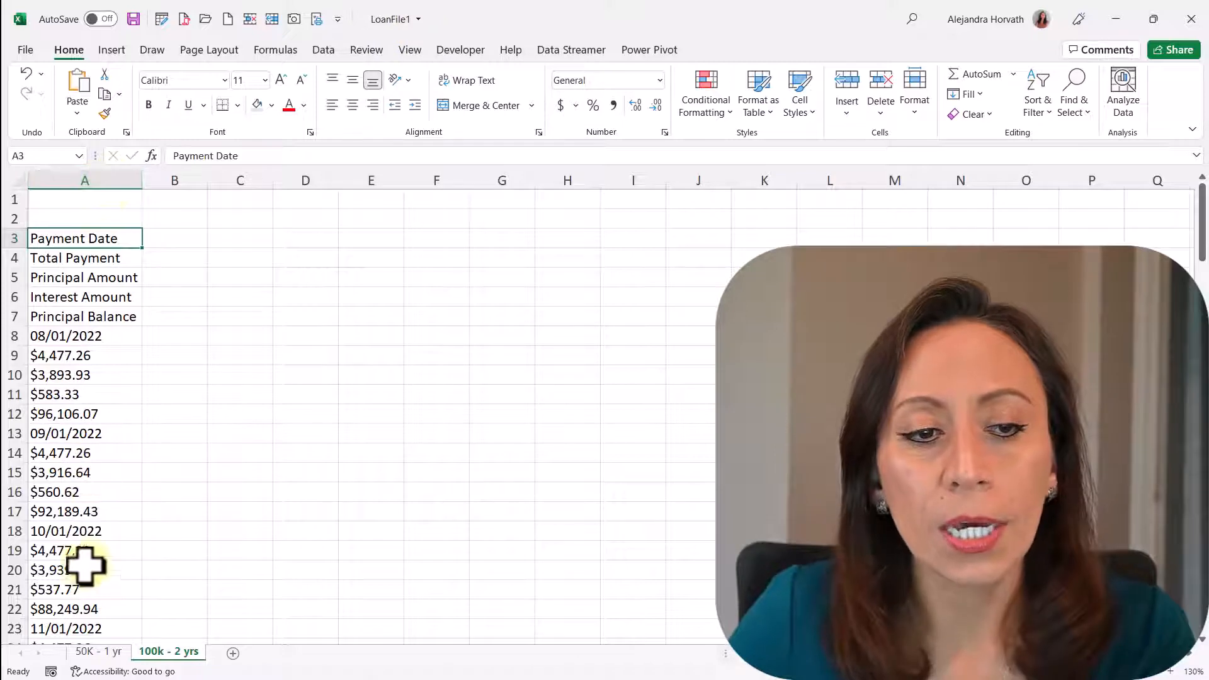
# - Examine column A of the 100k - 2 yrs sheet, including the five field names and the first record's five values
pyautogui.click(76, 177)
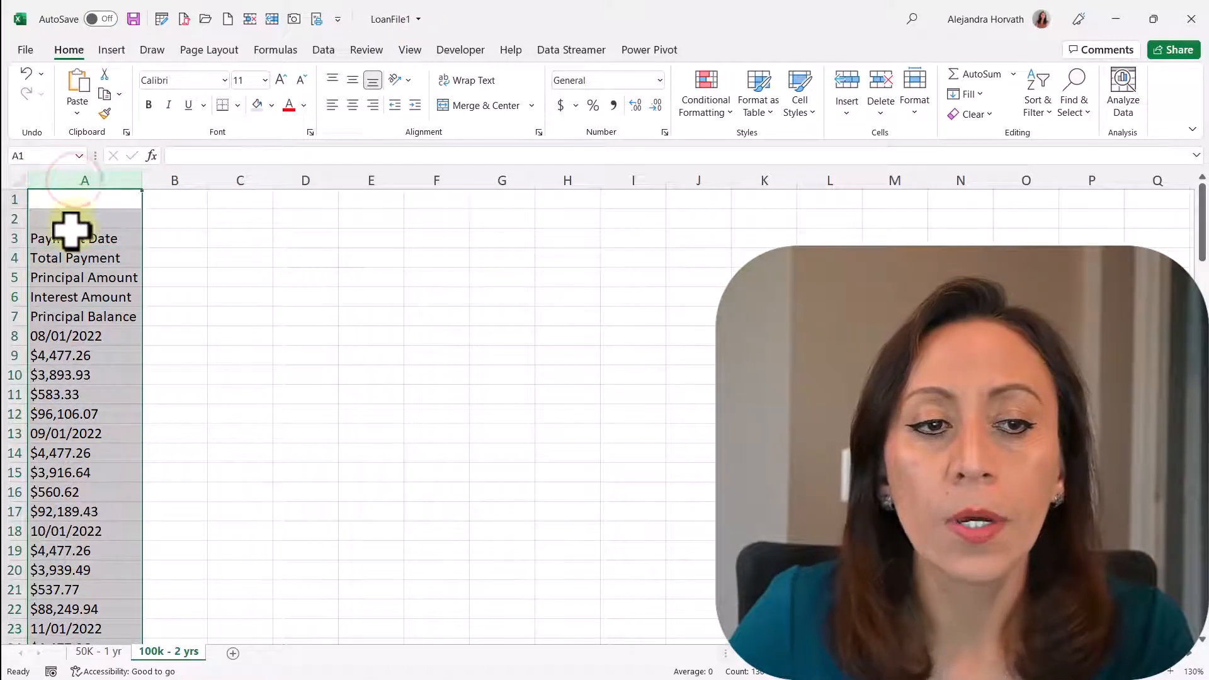
pyautogui.click(85, 242)
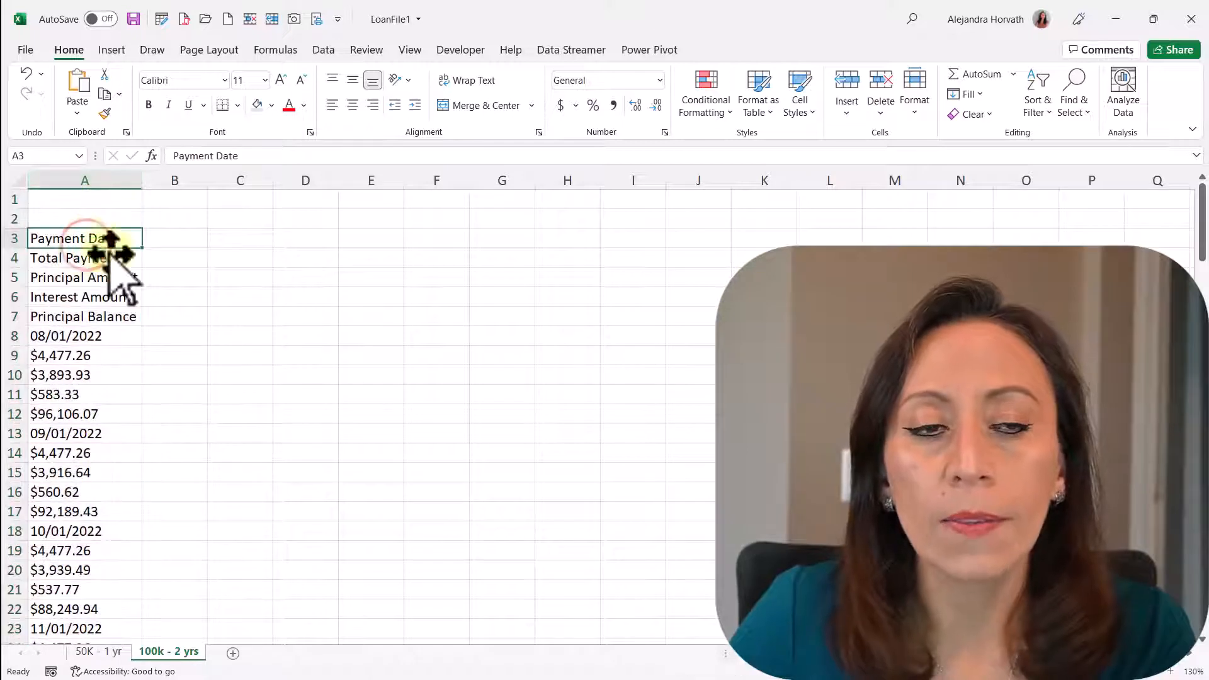
pyautogui.moveTo(105, 238); pyautogui.dragTo(112, 303)
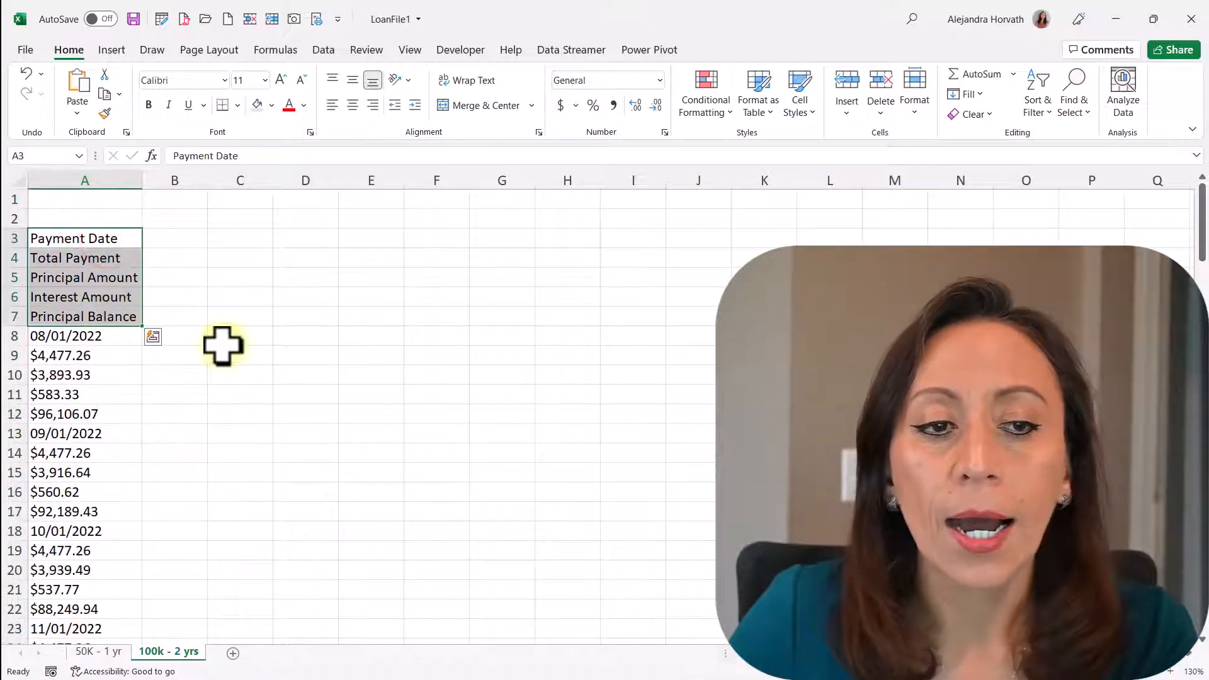
pyautogui.moveTo(84, 336); pyautogui.dragTo(79, 411)
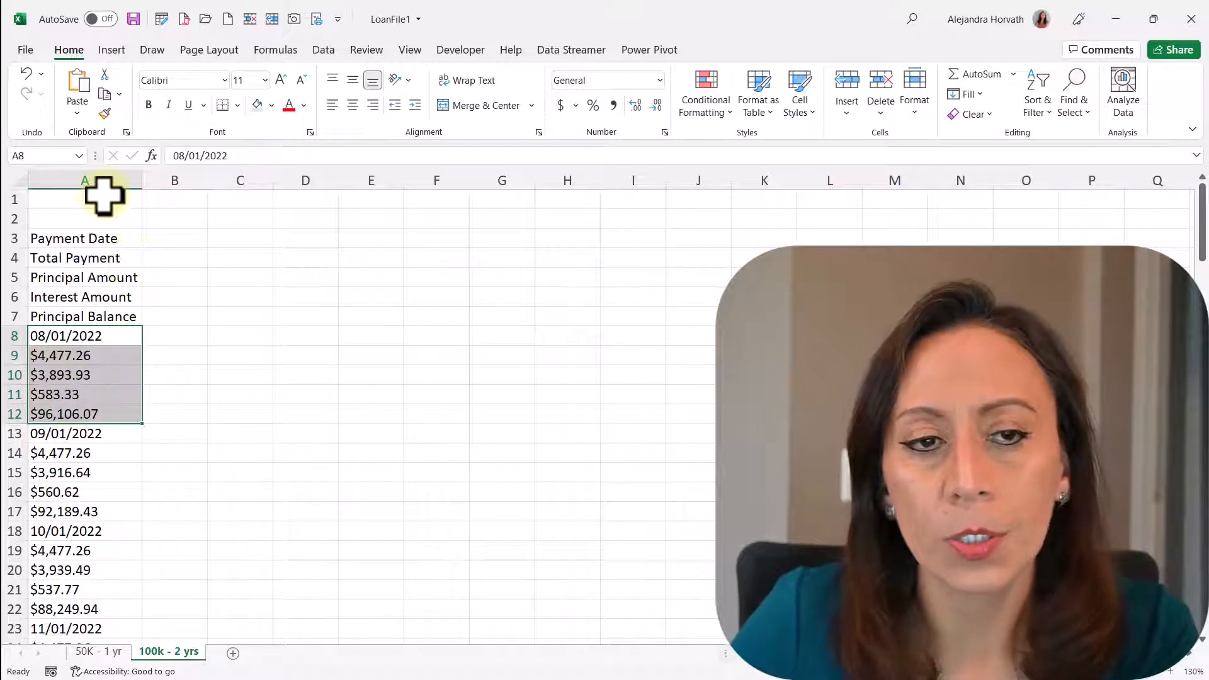
pyautogui.click(94, 217)
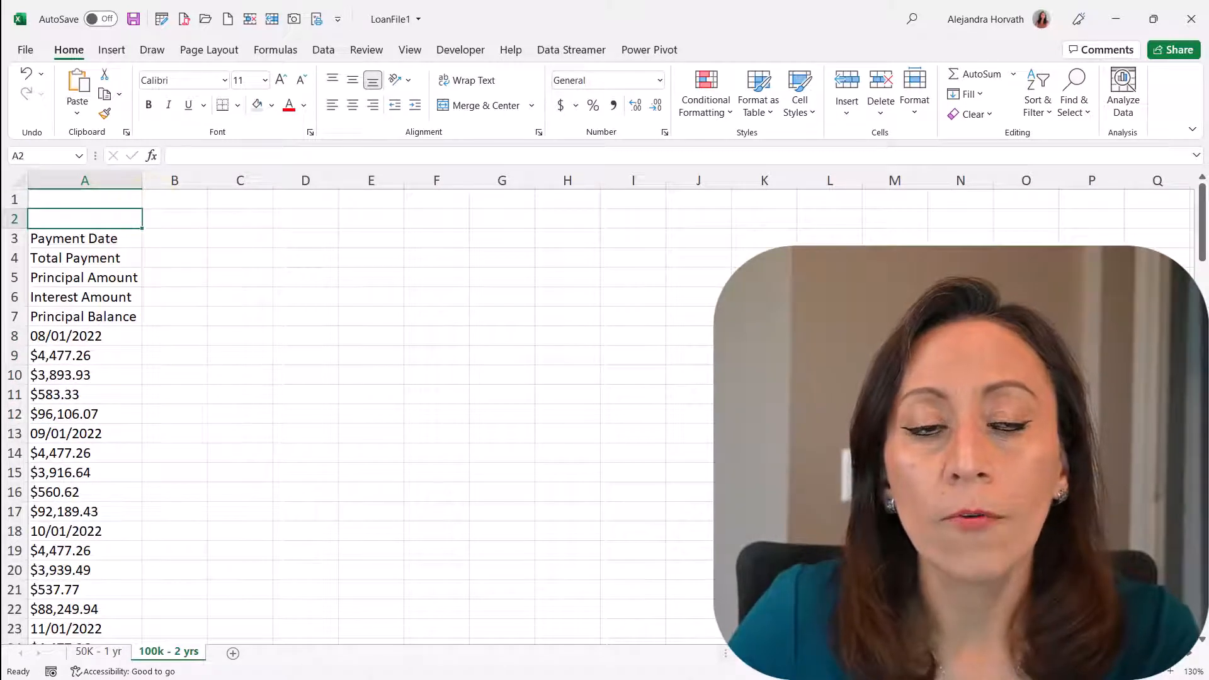
# - Bring up the Solved Divide-Integer workbook in a maximized window and review its loan pivot table and refresh options
pyautogui.moveTo(1, 207); pyautogui.dragTo(623, 66)
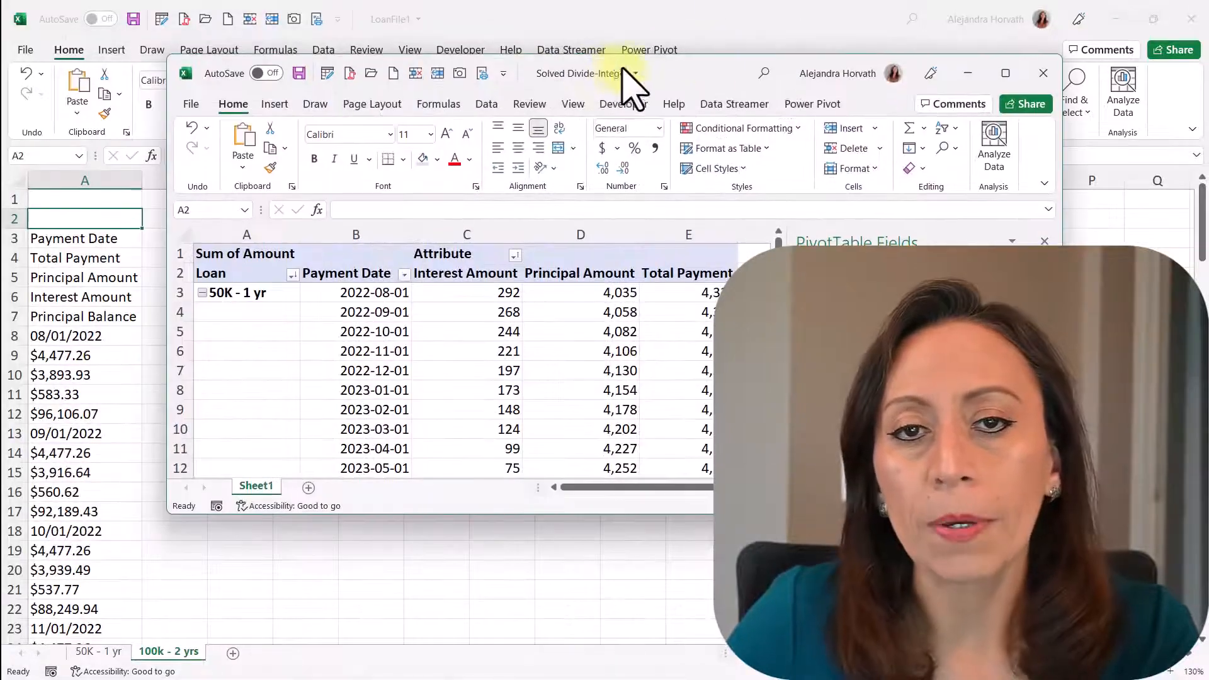
pyautogui.click(1007, 73)
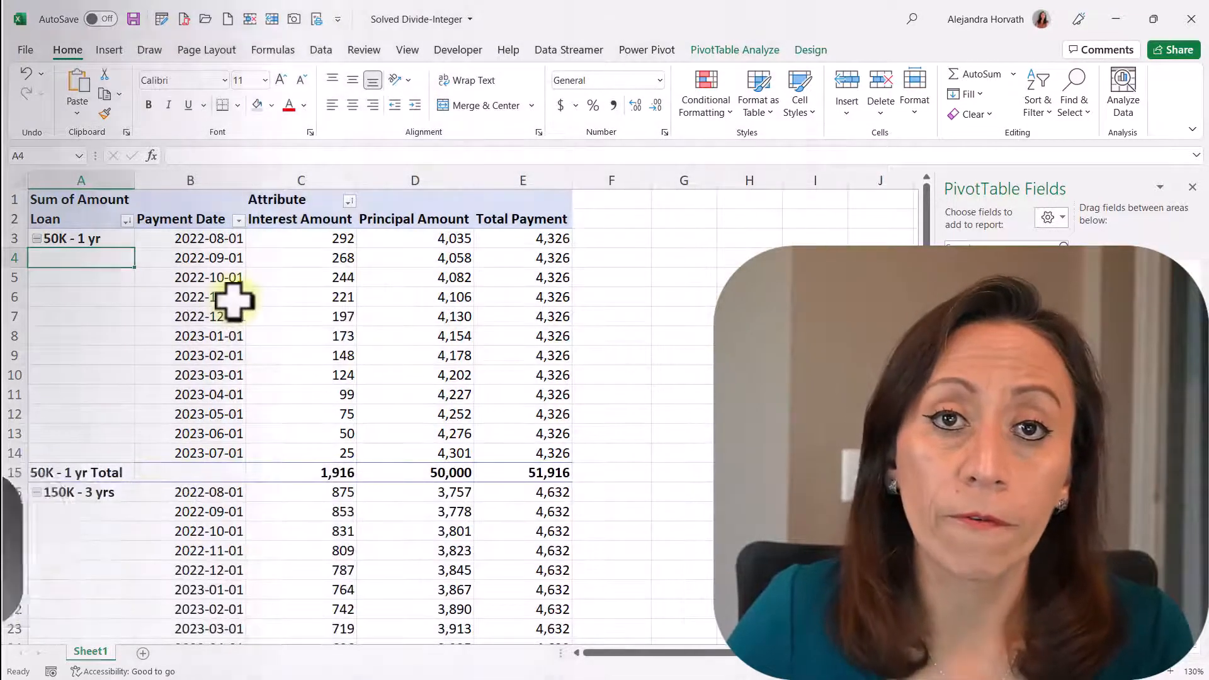
pyautogui.rightClick(203, 300)
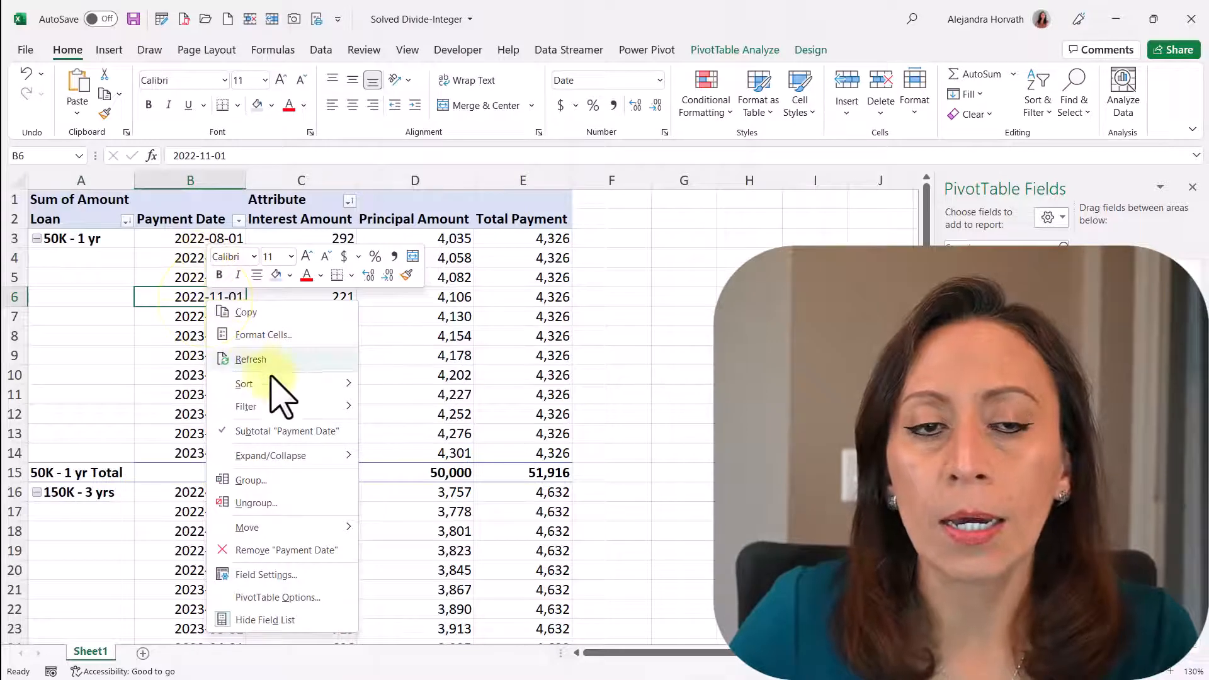
pyautogui.click(321, 50)
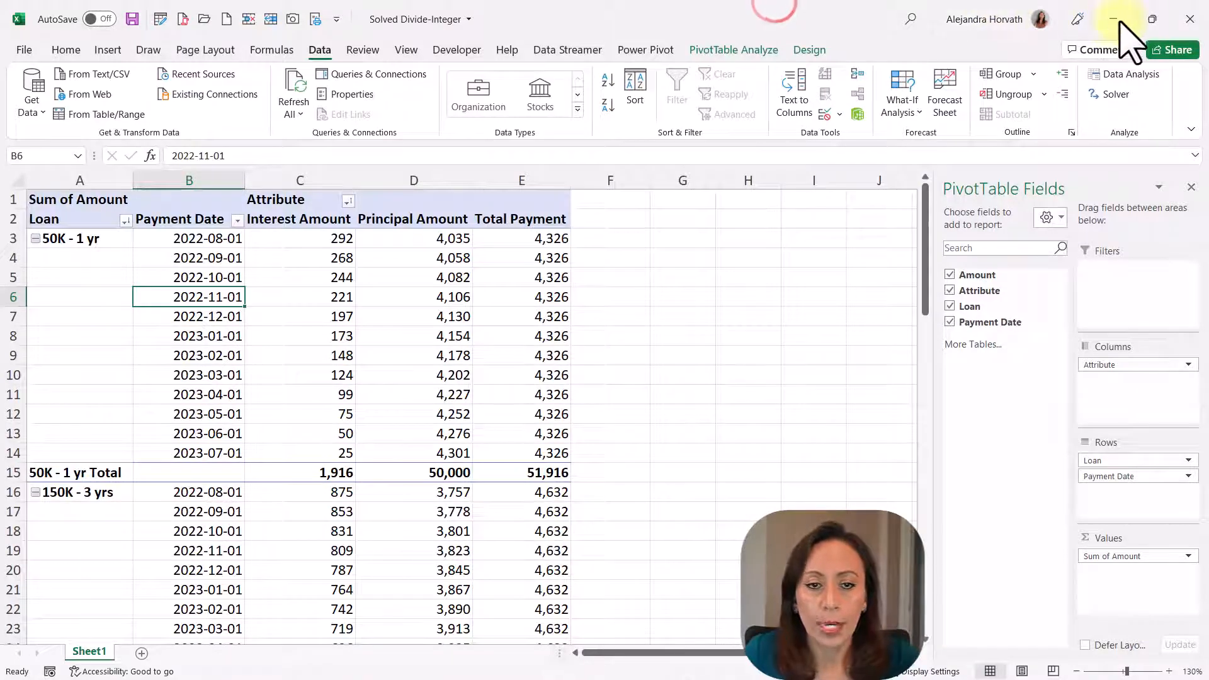
pyautogui.moveTo(875, 7); pyautogui.dragTo(0, 7)
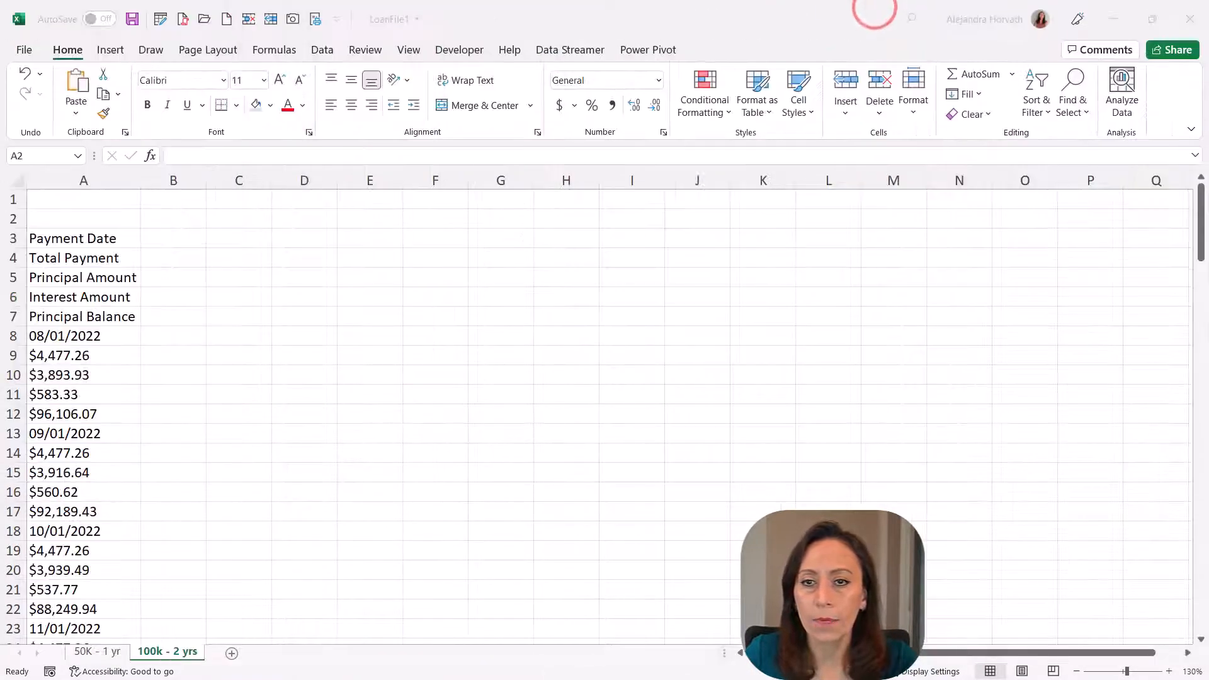
# - Compare the single-column layouts of LoanFile1's 100k - 2 yrs and 50K - 1 yr sheets, including headers and first record
pyautogui.click(96, 180)
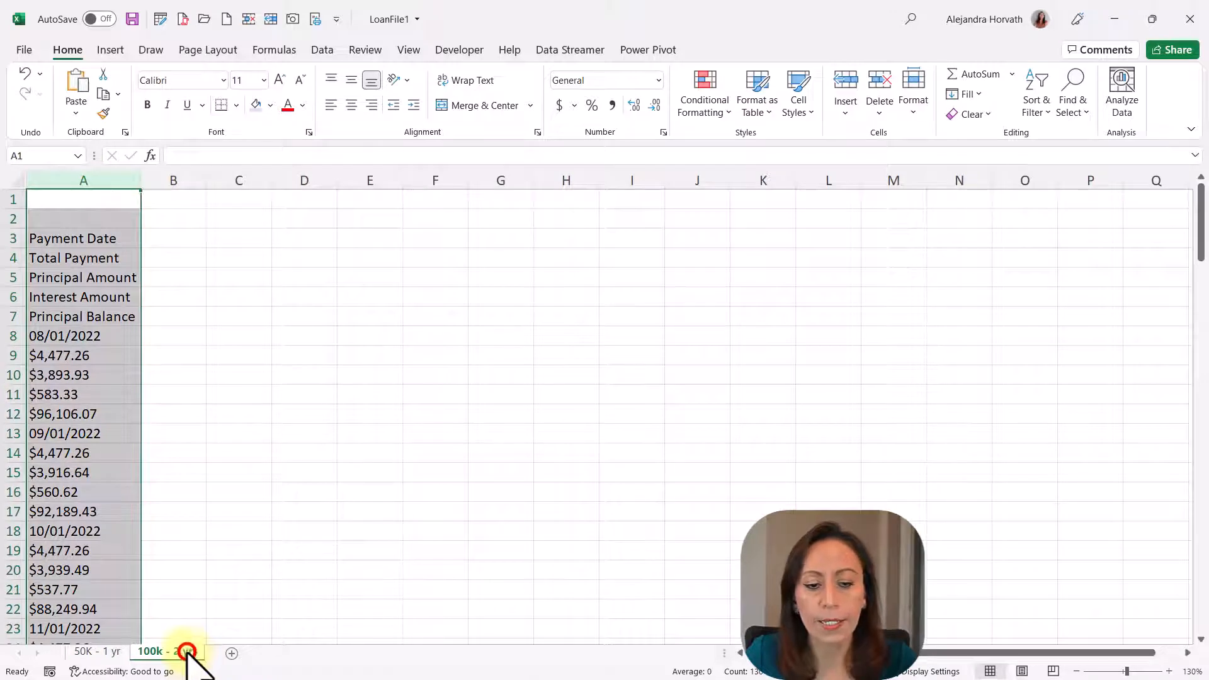
pyautogui.click(117, 652)
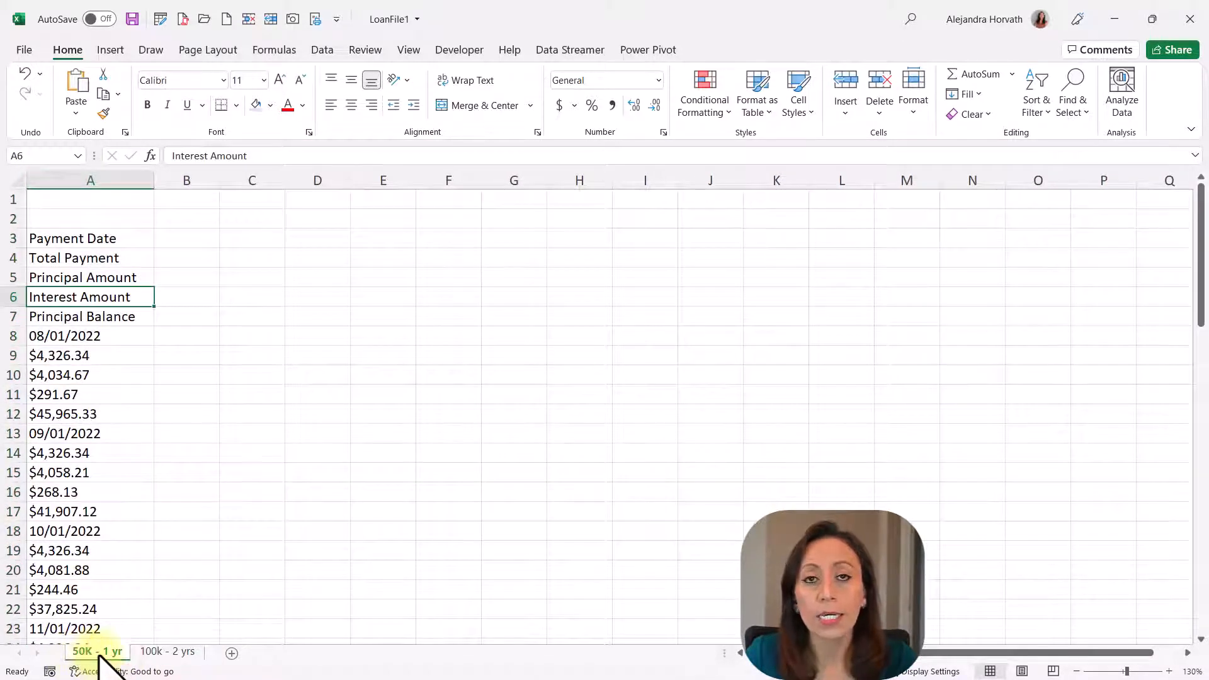
pyautogui.click(130, 255)
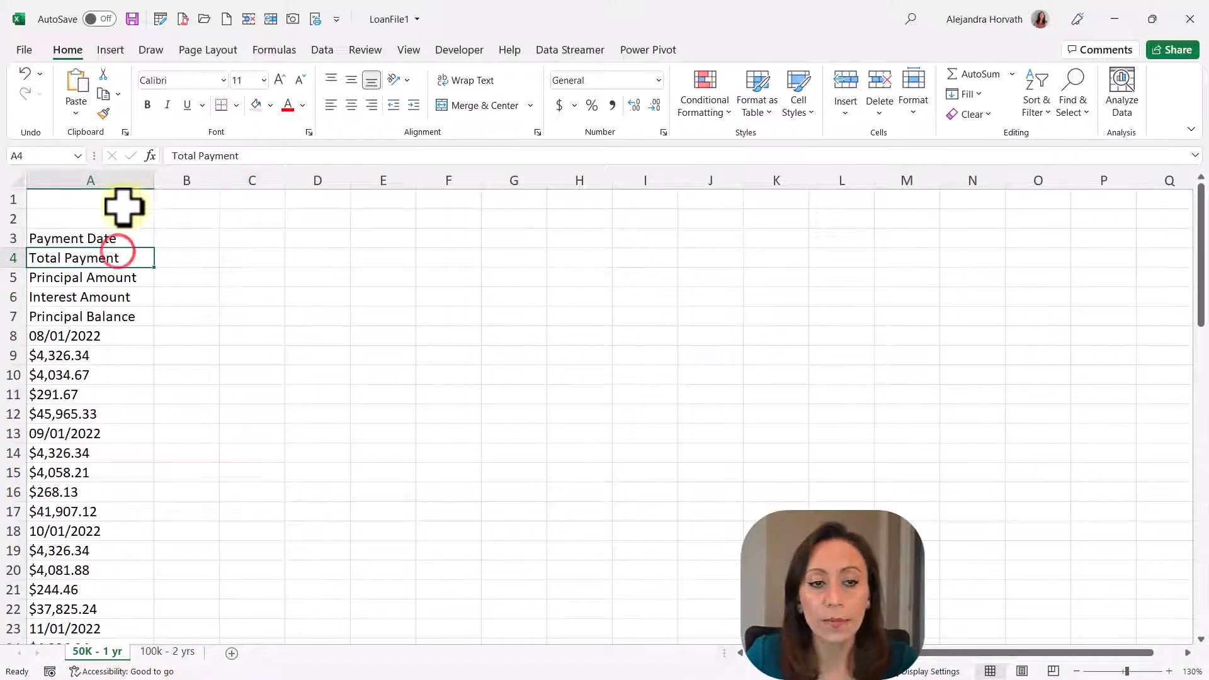
pyautogui.click(142, 181)
pyautogui.moveTo(116, 238); pyautogui.dragTo(82, 395)
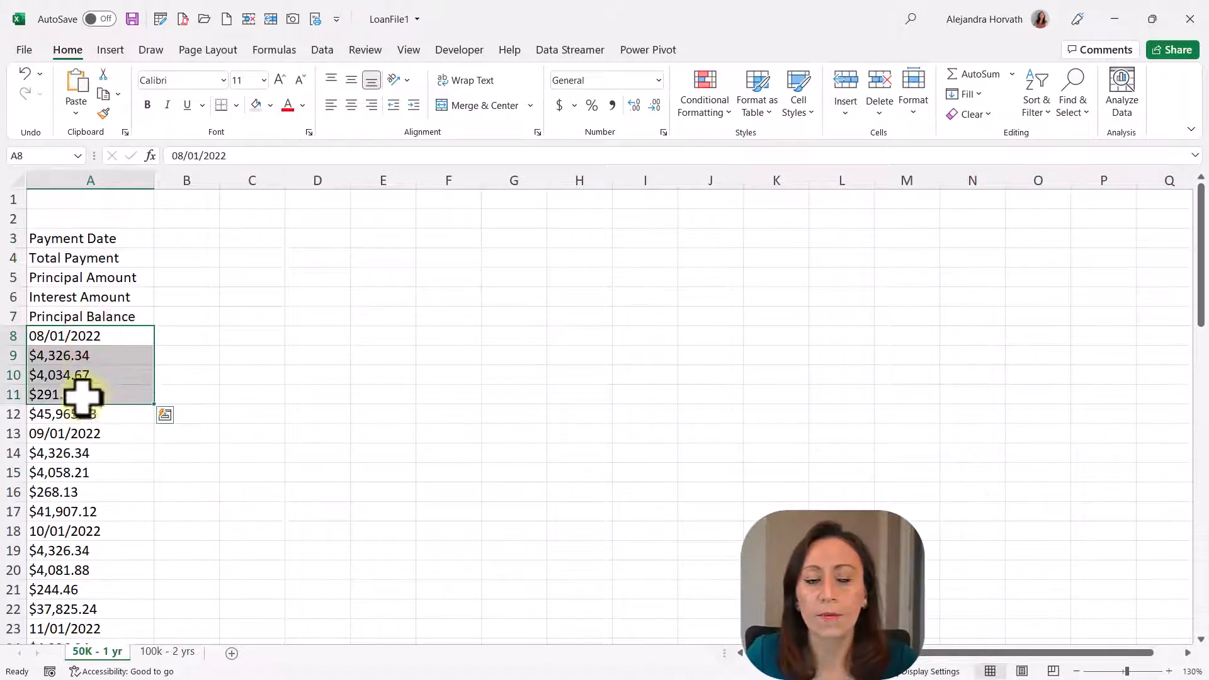
# - Close the LoanFile1 and LoanFile2 workbooks and bring up the Demo Modulo & Divide-Integer workbook in a maximized window
pyautogui.click(1191, 19)
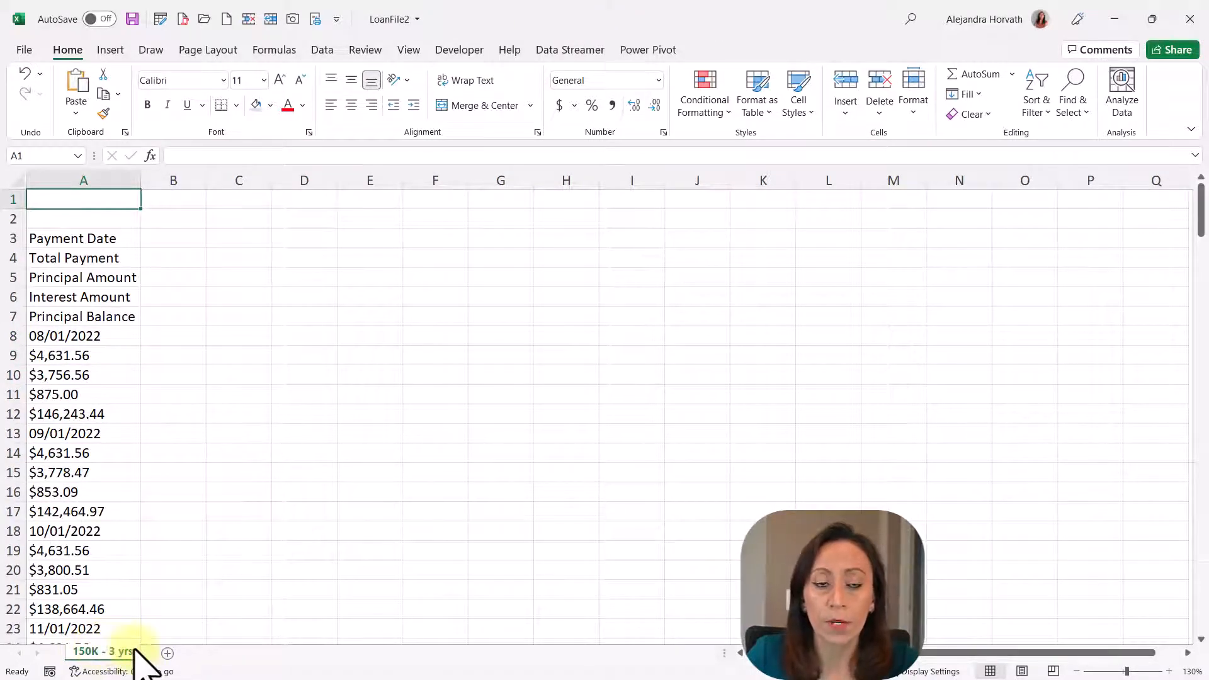
pyautogui.click(1191, 19)
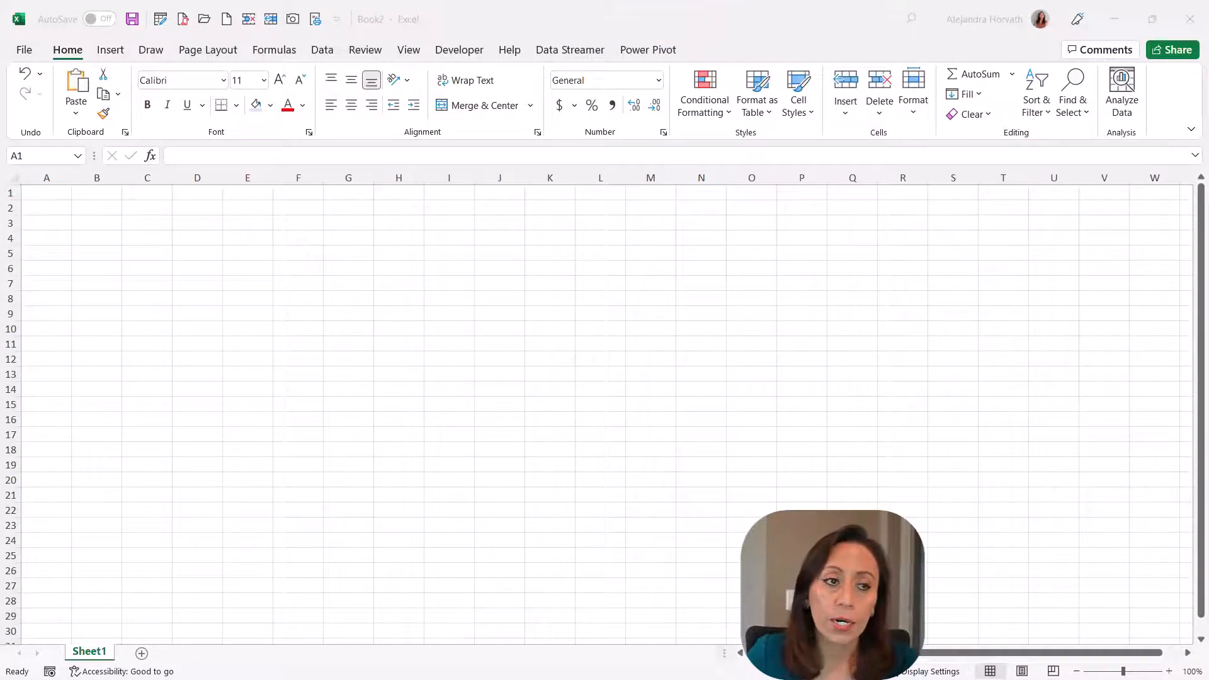
pyautogui.moveTo(0, 97); pyautogui.dragTo(693, 54)
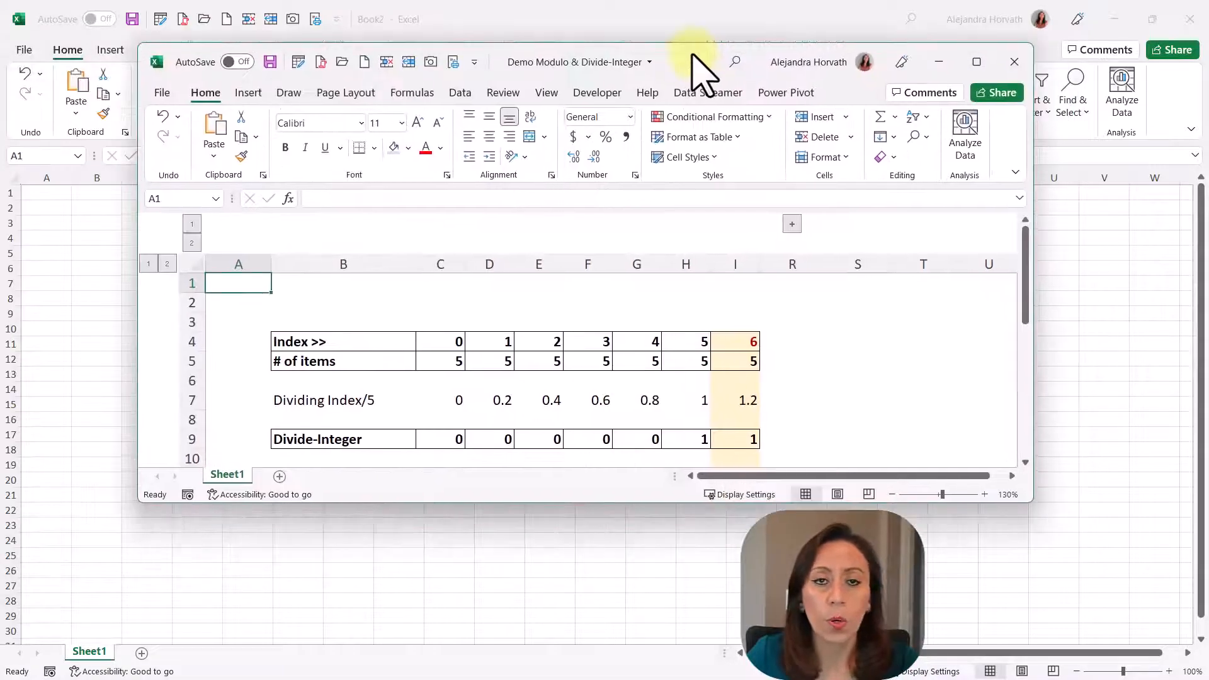
pyautogui.click(977, 62)
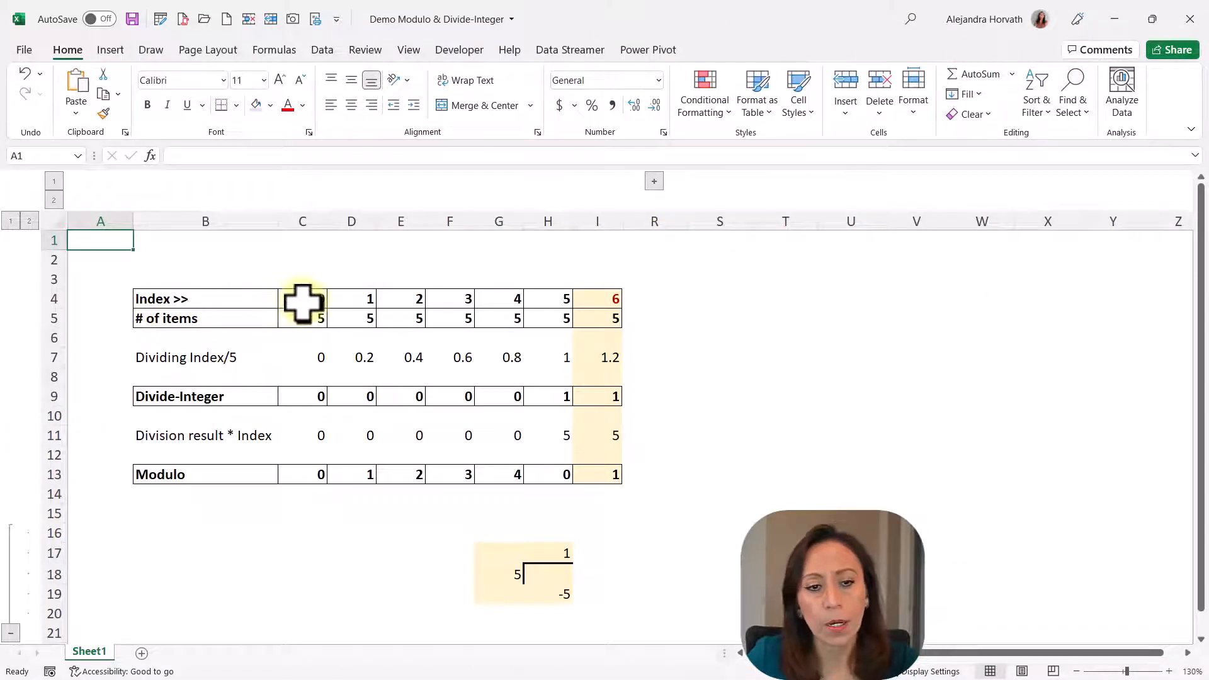
# - Examine the index numbers in C4:I4, comparing the zero-based start with a start at one
pyautogui.moveTo(302, 303); pyautogui.dragTo(605, 301)
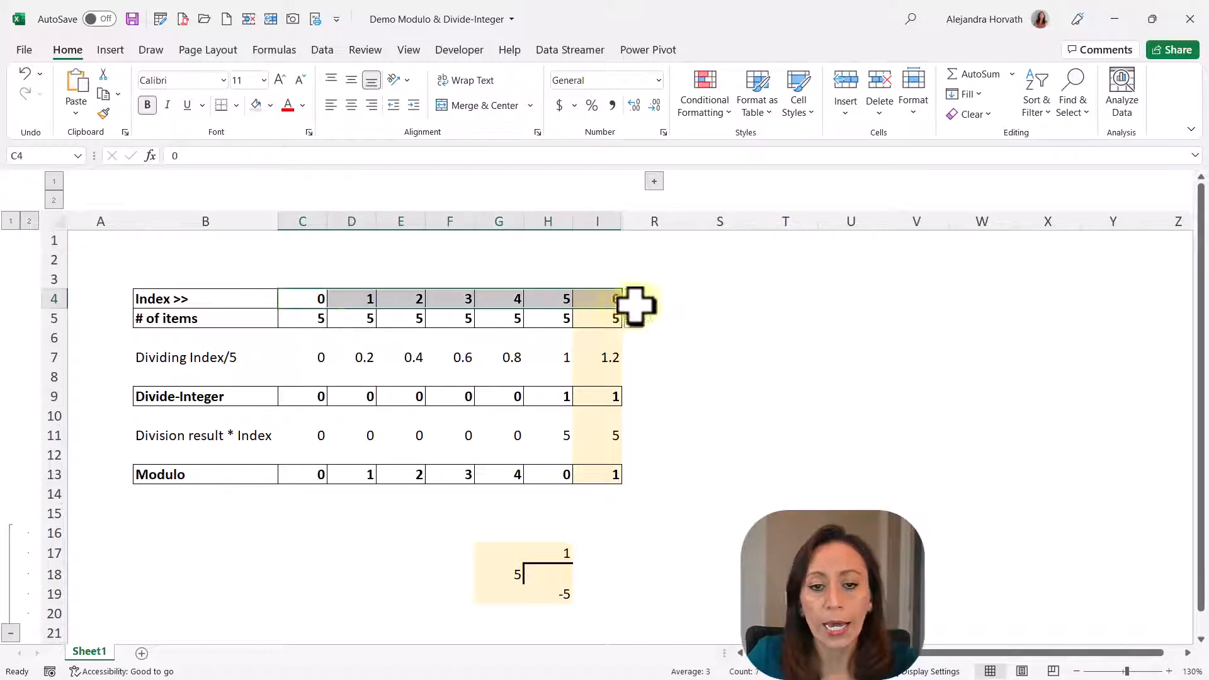
pyautogui.click(318, 301)
pyautogui.click(370, 300)
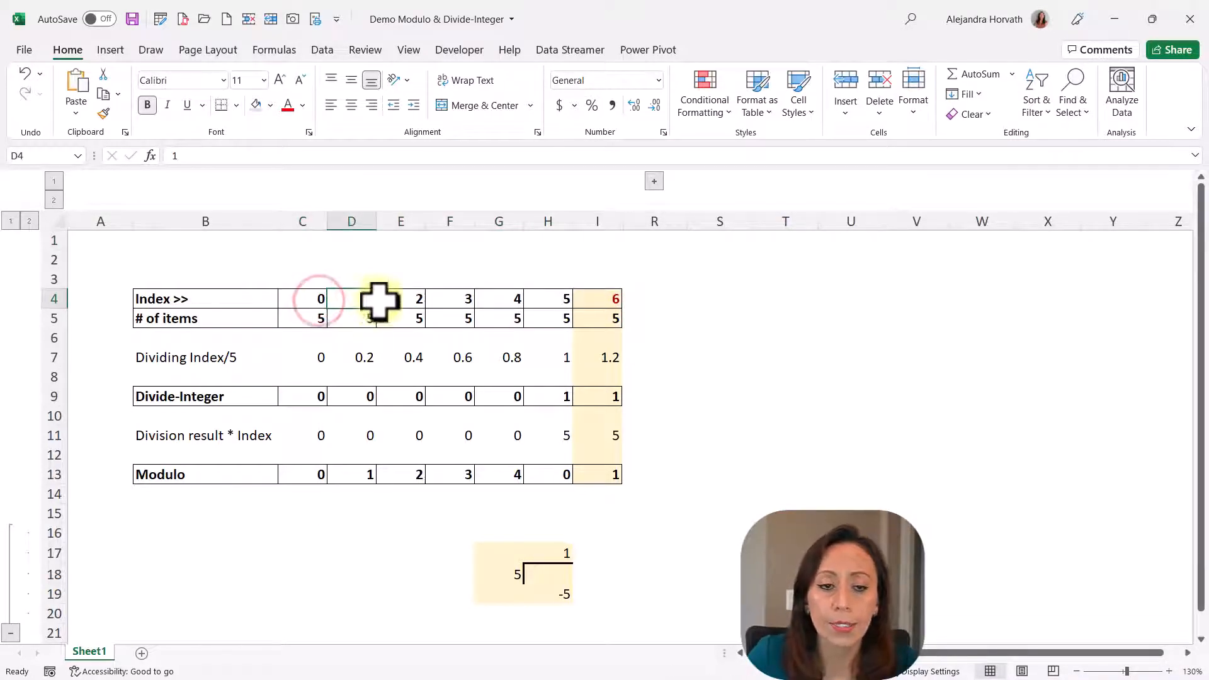
pyautogui.click(297, 301)
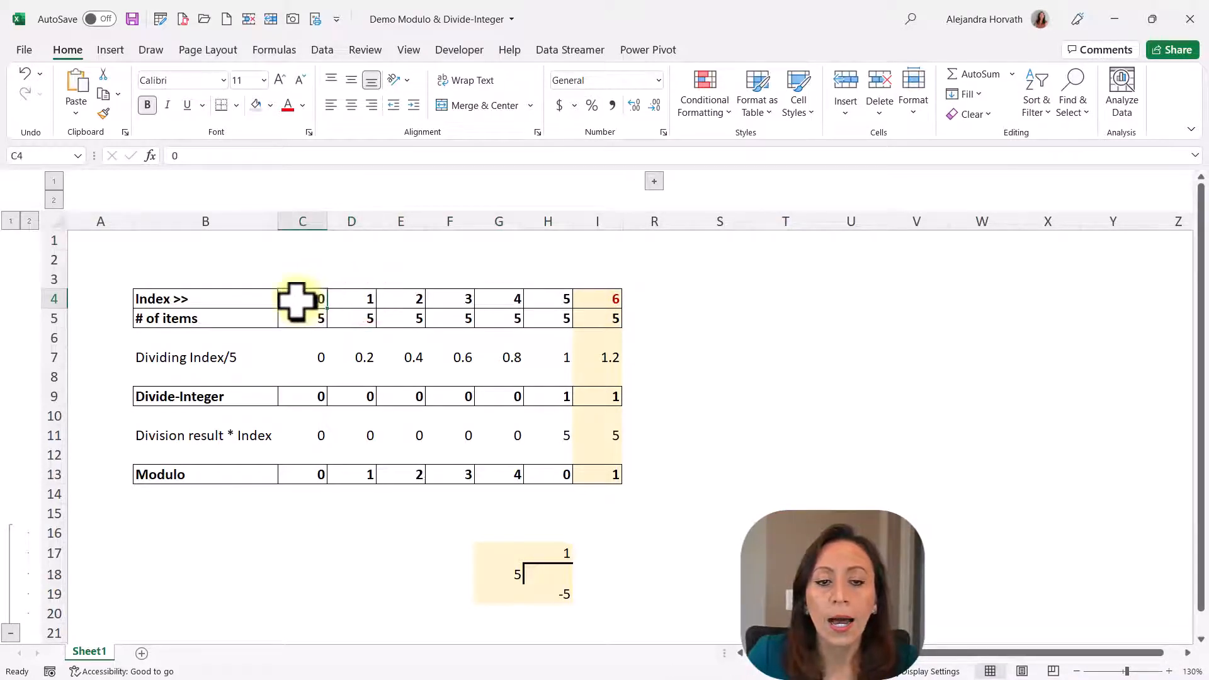
pyautogui.click(351, 301)
pyautogui.click(593, 302)
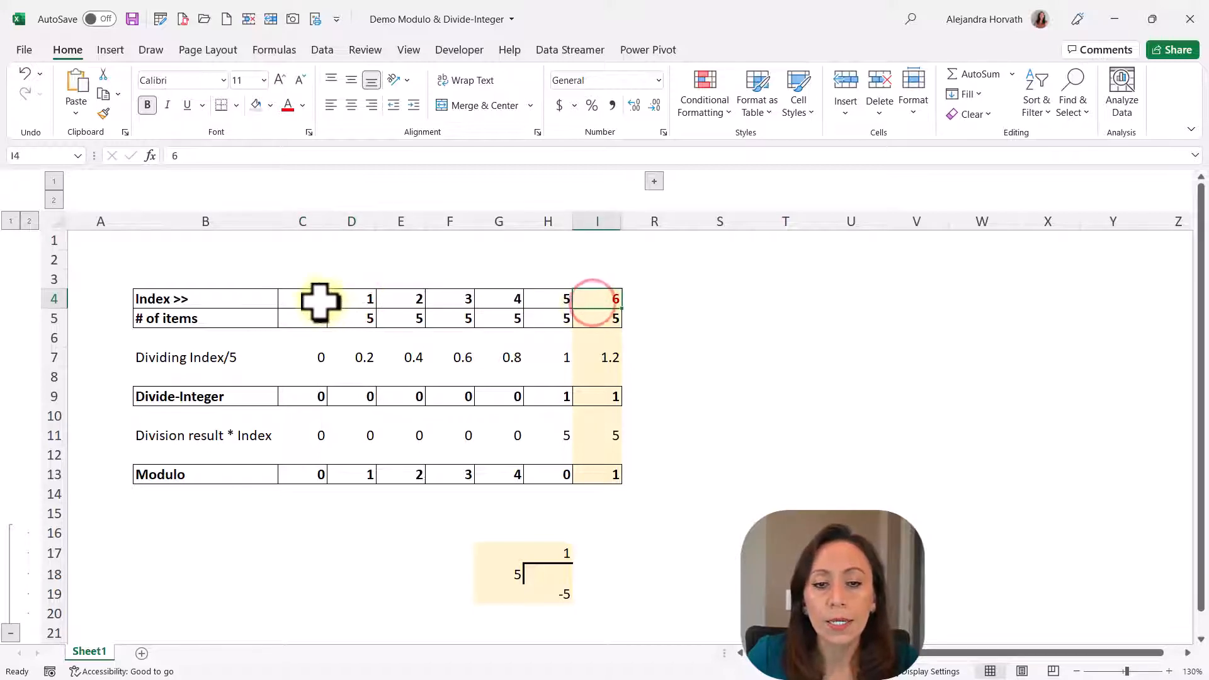
pyautogui.click(340, 302)
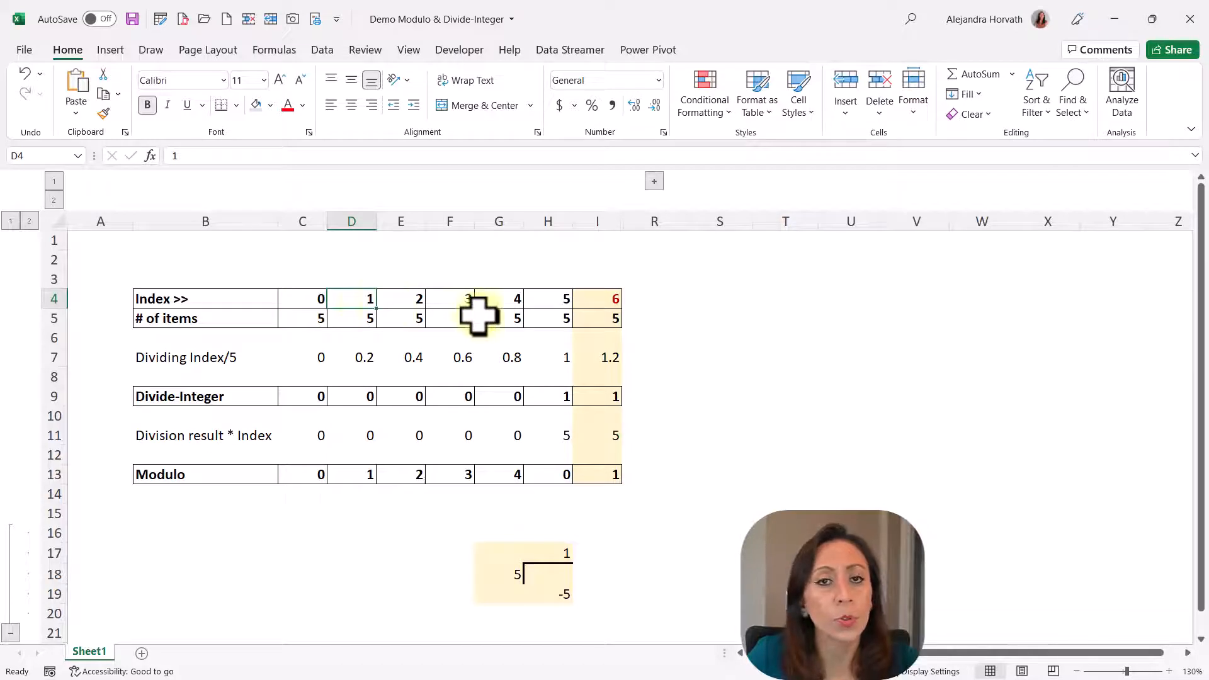
pyautogui.click(300, 298)
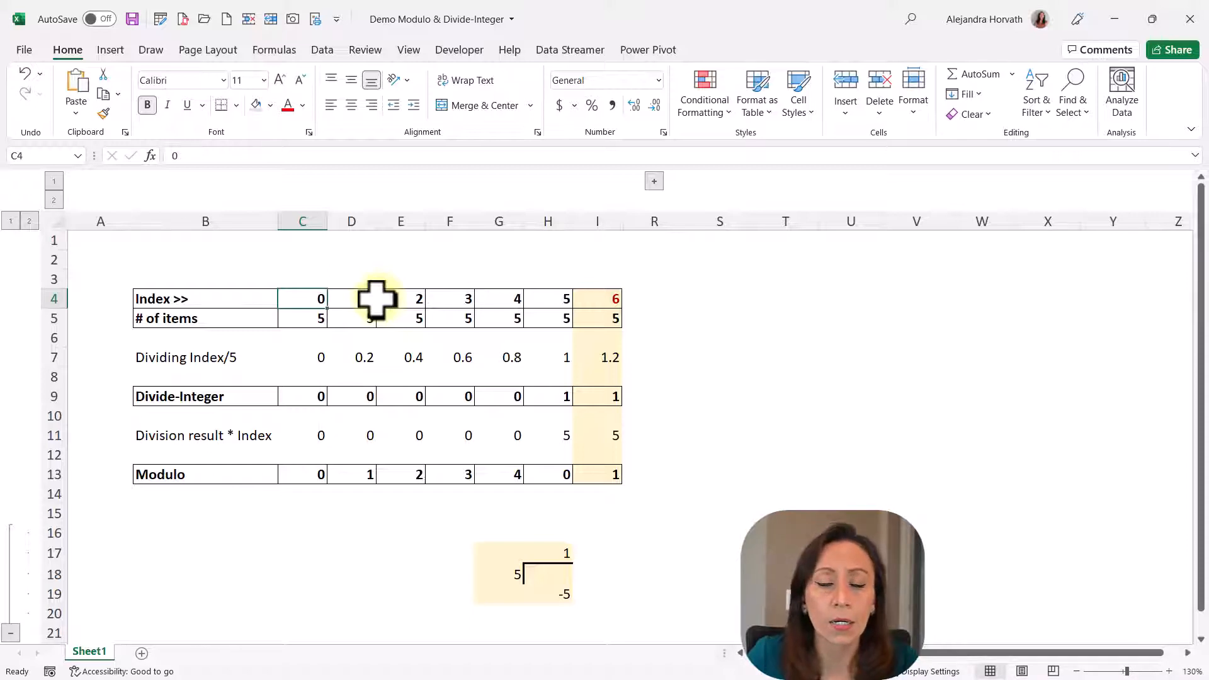
# - Check the number of items in C5 and how the Dividing Index/5 row computes C7 from C4 and C5
pyautogui.click(311, 317)
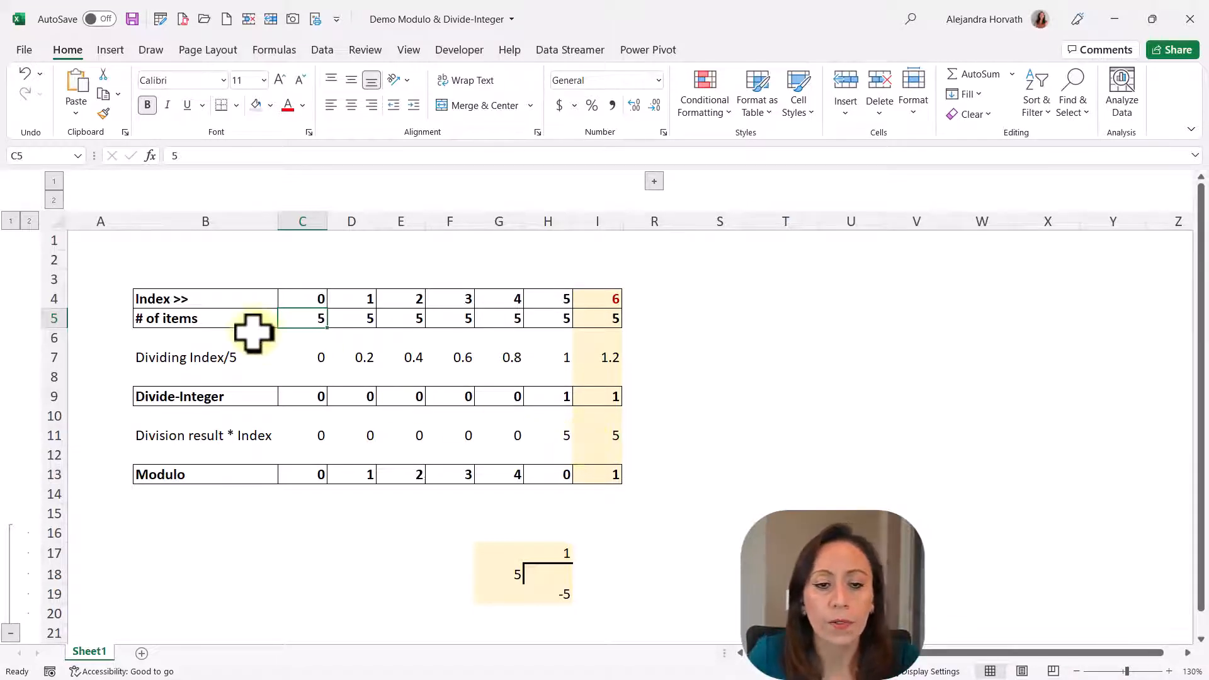
pyautogui.click(192, 357)
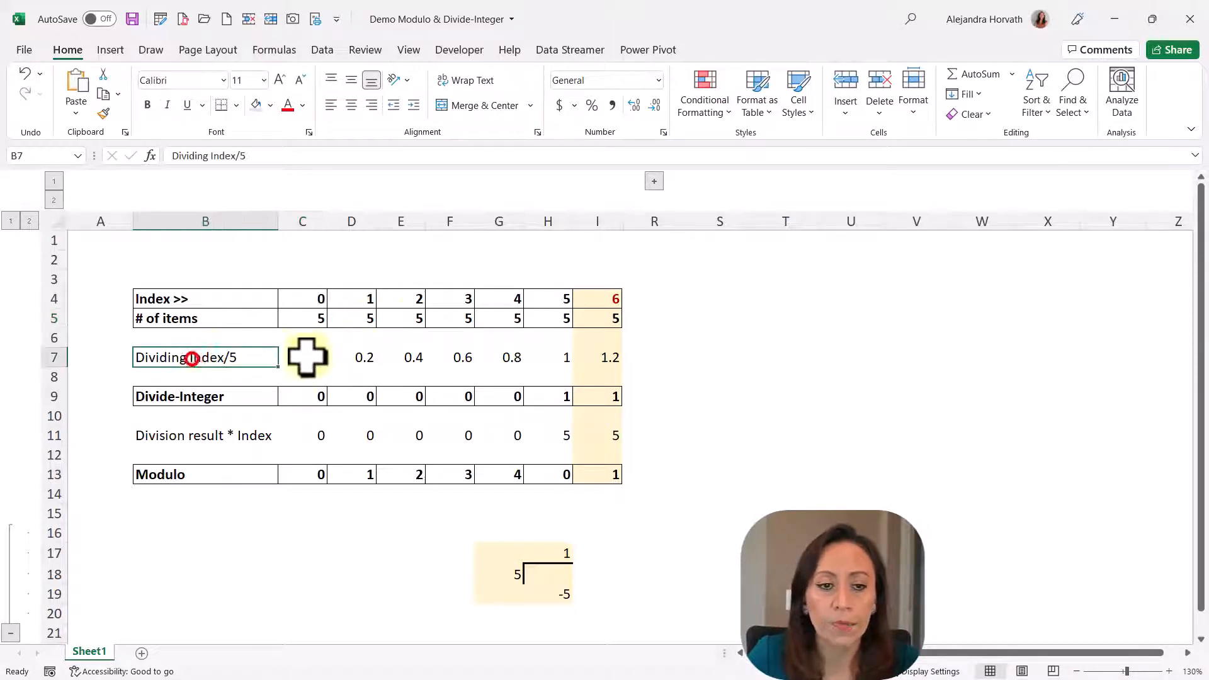
pyautogui.click(302, 299)
pyautogui.click(304, 317)
pyautogui.click(315, 356)
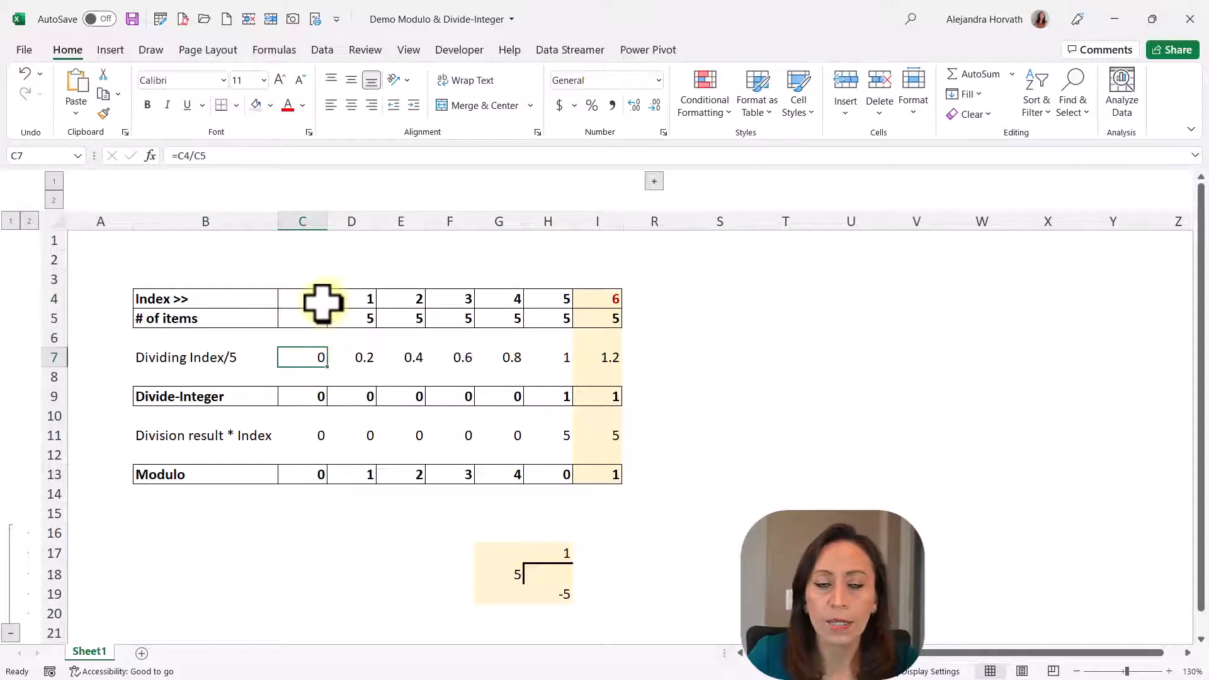
# - Trace the Dividing Index/5 results across D7:I7 back to the index and item counts in rows 4 and 5
pyautogui.click(370, 357)
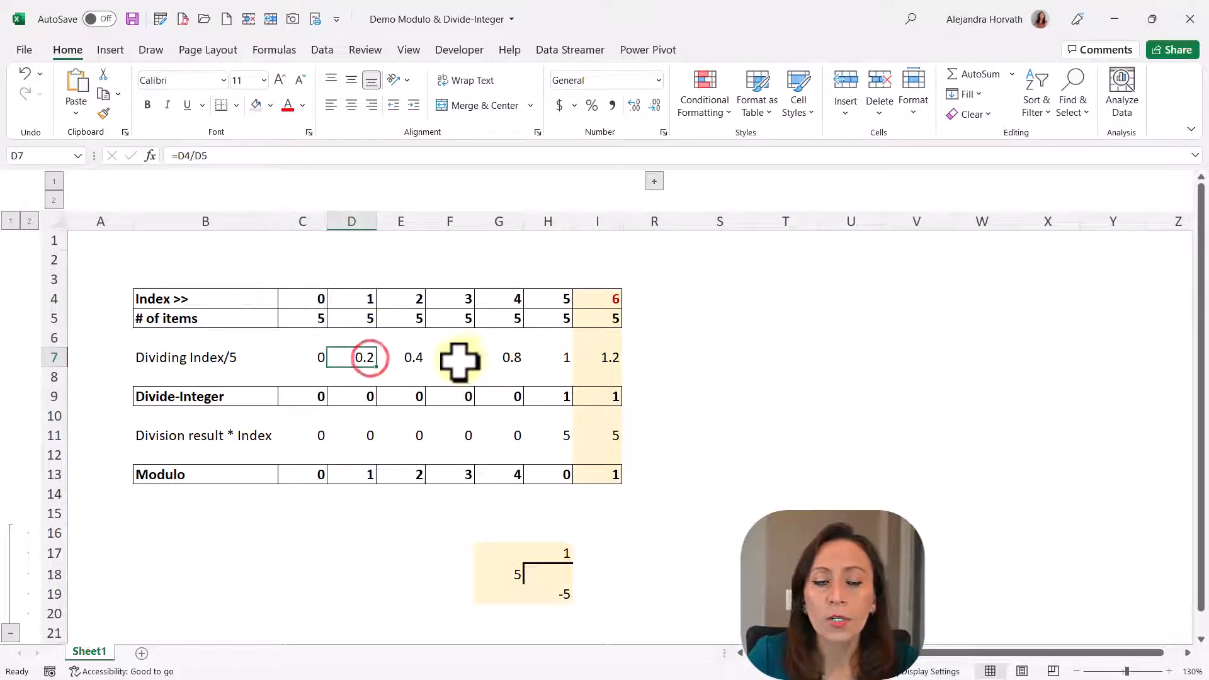
pyautogui.click(367, 301)
pyautogui.click(359, 320)
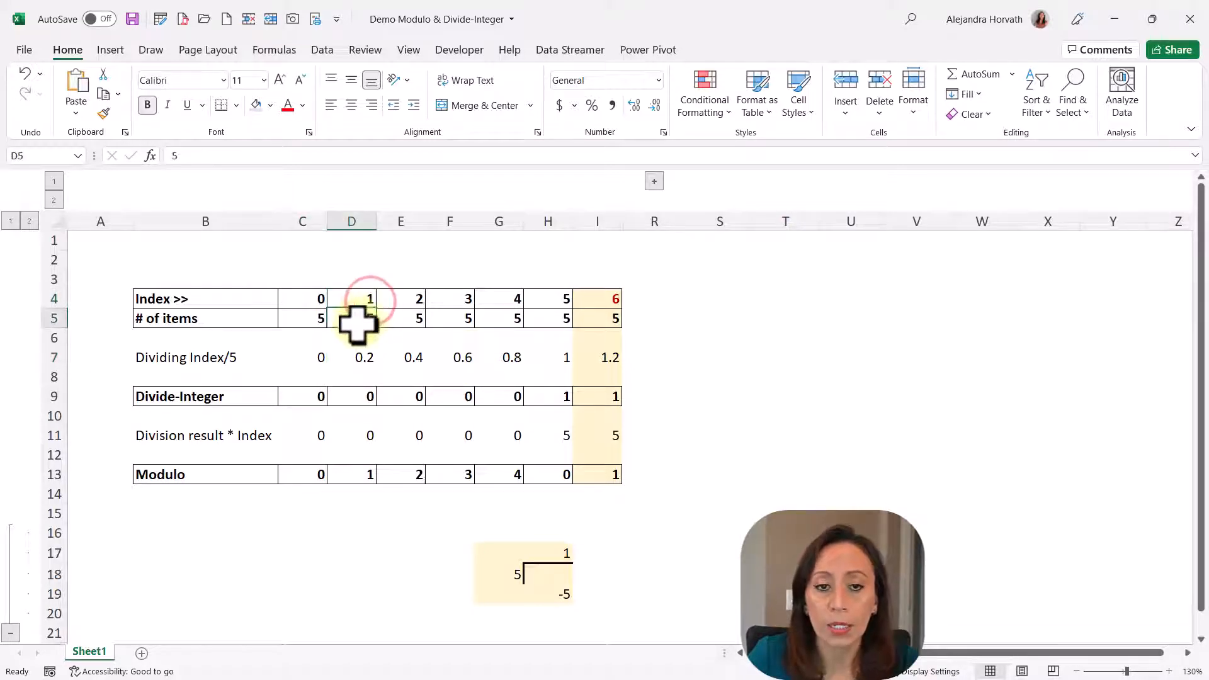
pyautogui.click(353, 355)
pyautogui.click(418, 358)
pyautogui.click(518, 356)
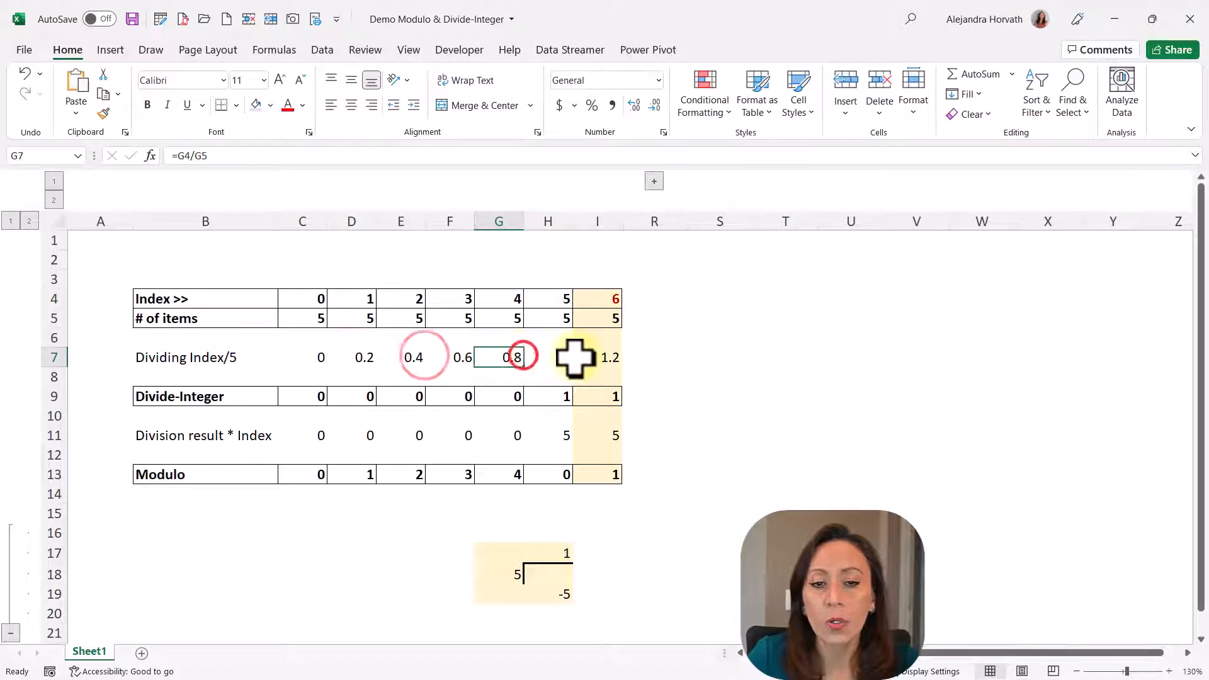
pyautogui.click(576, 357)
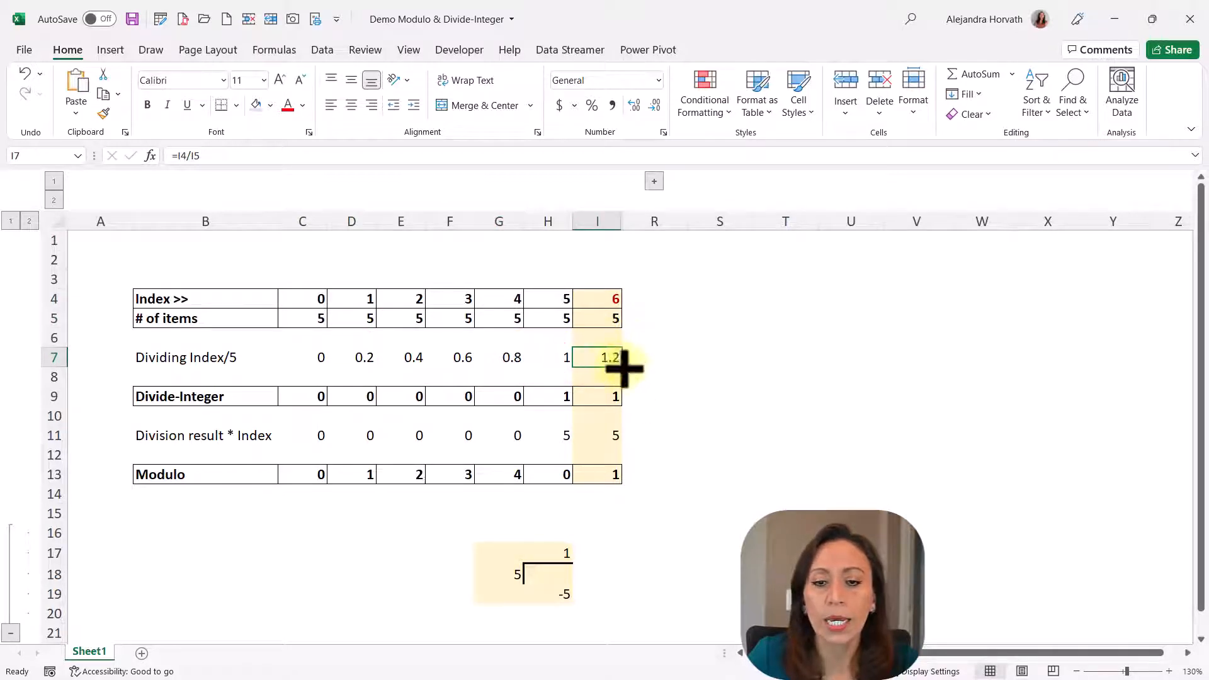
pyautogui.click(591, 302)
pyautogui.click(590, 321)
pyautogui.click(594, 366)
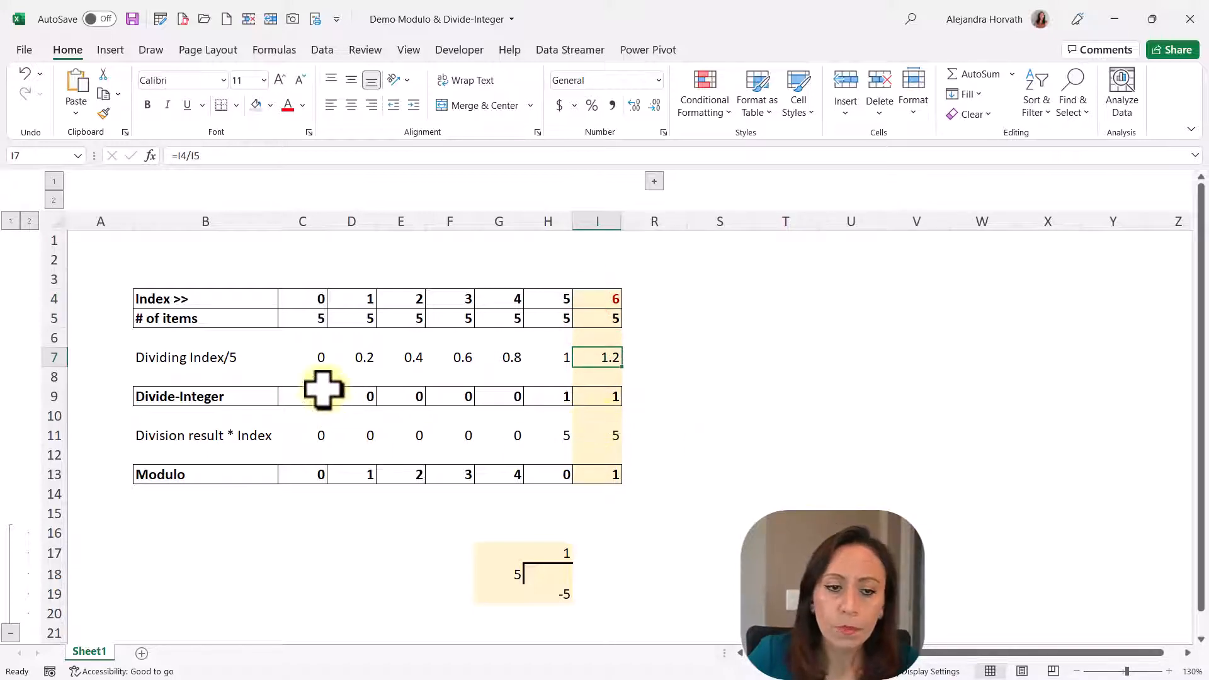
# - Compare the Divide-Integer values in C9:I9 with the Dividing Index/5 results in C7:I7
pyautogui.click(320, 396)
pyautogui.click(350, 397)
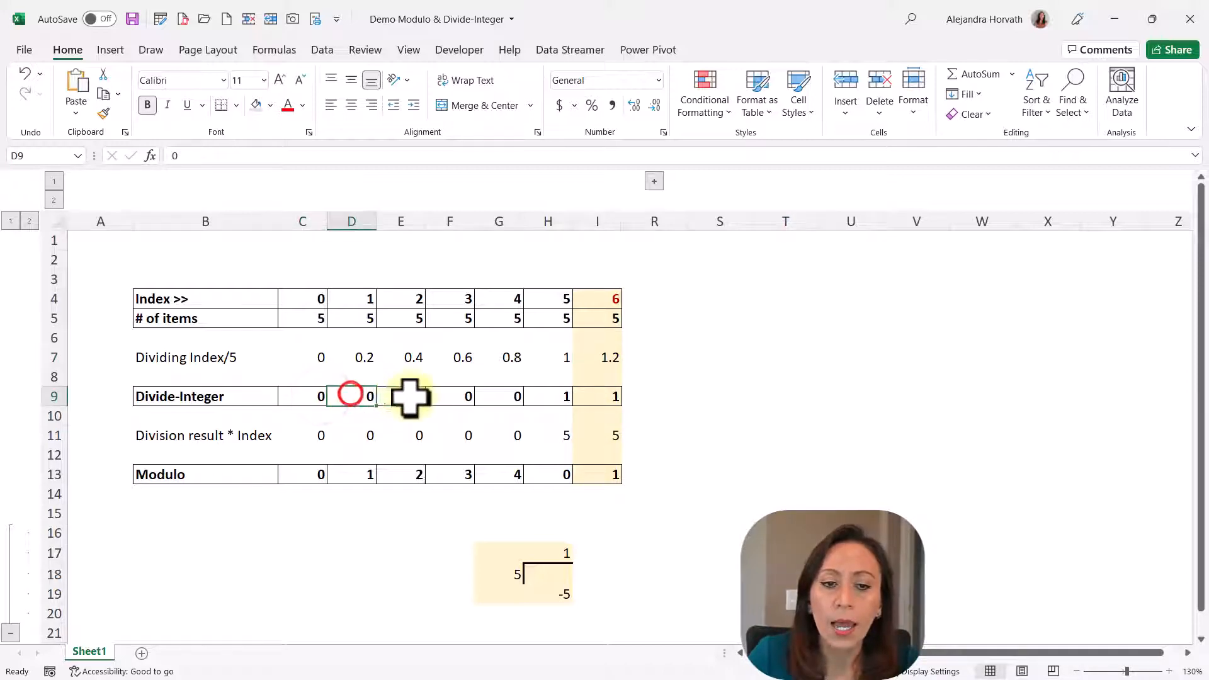
pyautogui.click(417, 397)
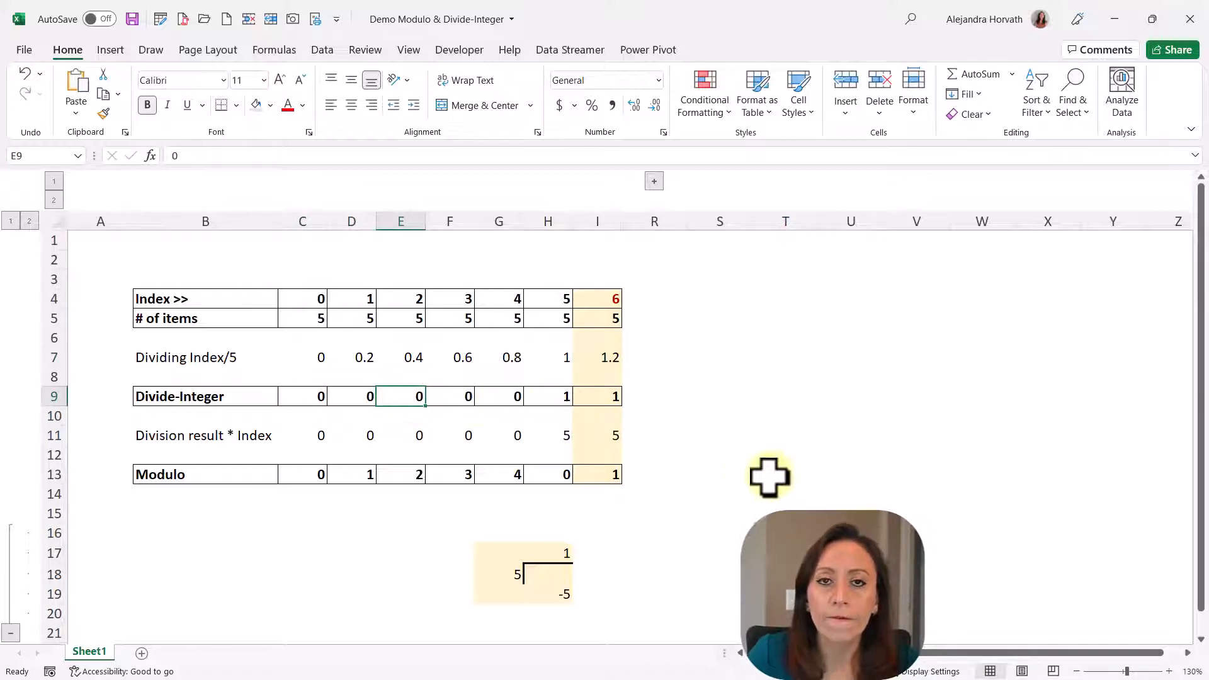
pyautogui.click(357, 363)
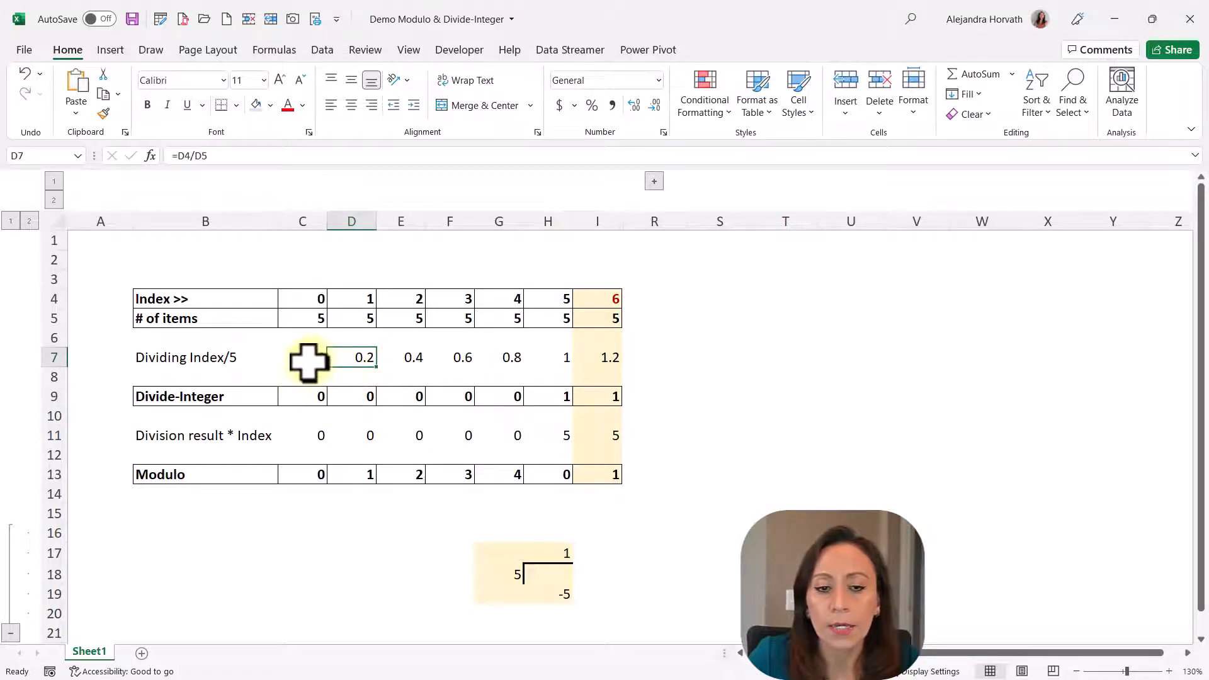
pyautogui.moveTo(309, 362); pyautogui.dragTo(595, 362)
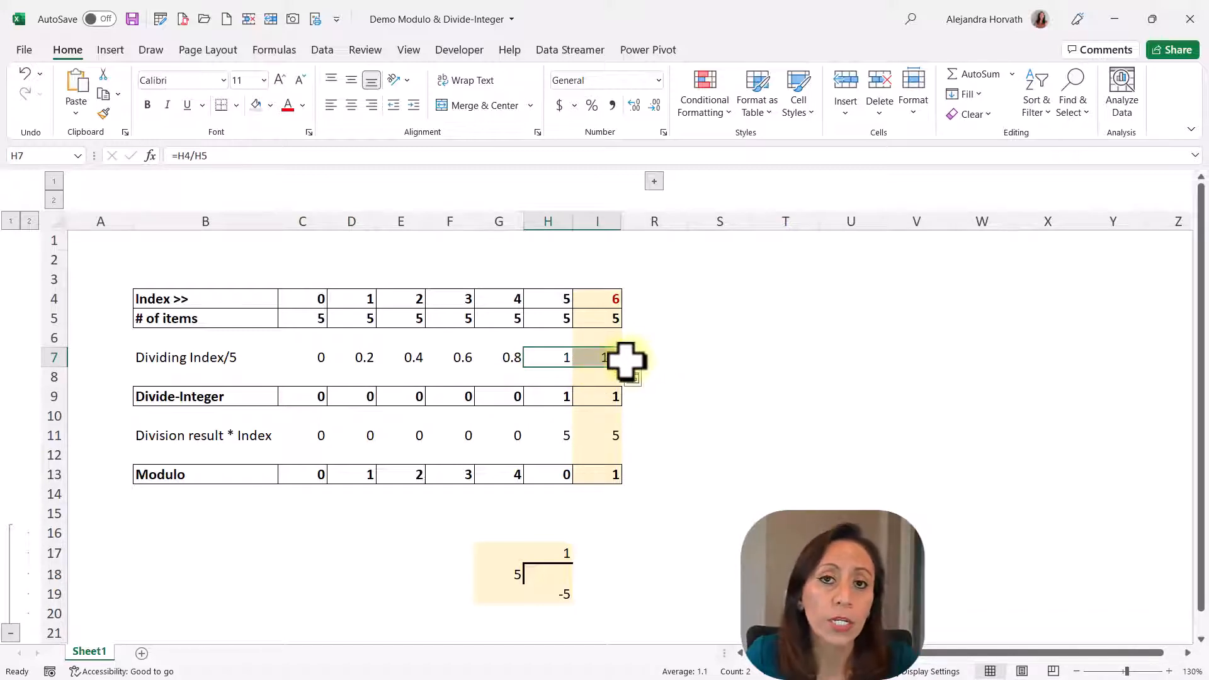
pyautogui.click(585, 396)
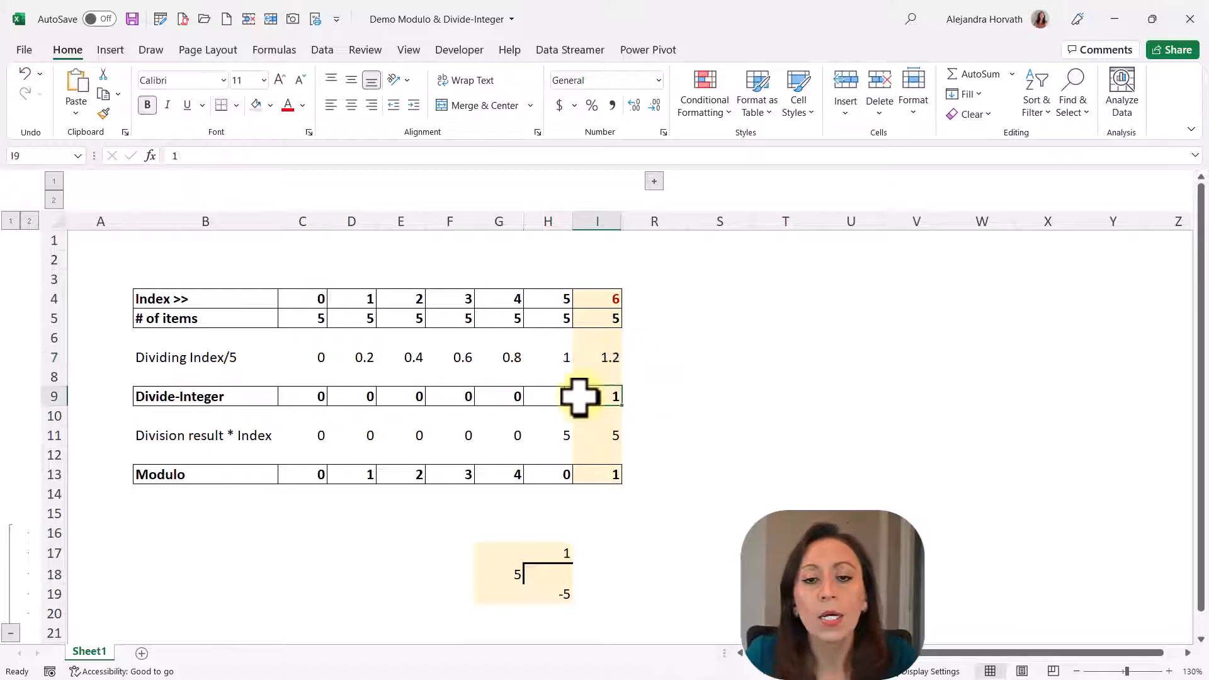
pyautogui.click(415, 398)
pyautogui.moveTo(281, 399); pyautogui.dragTo(483, 400)
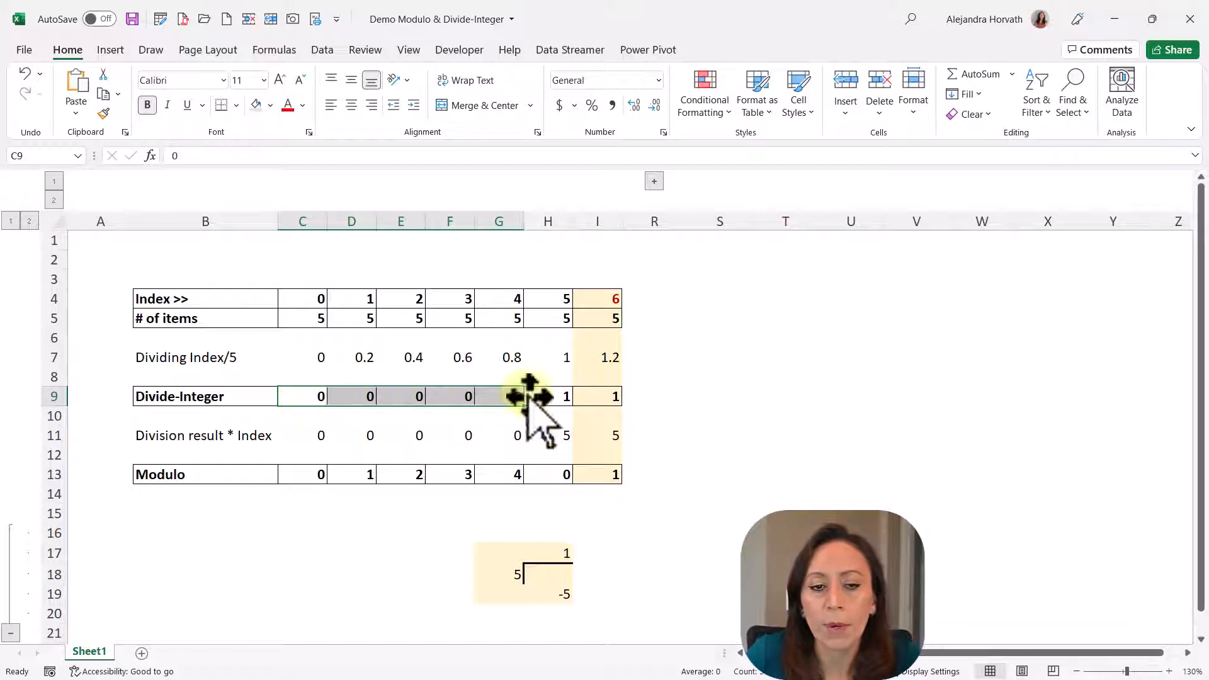
pyautogui.moveTo(542, 394); pyautogui.dragTo(605, 393)
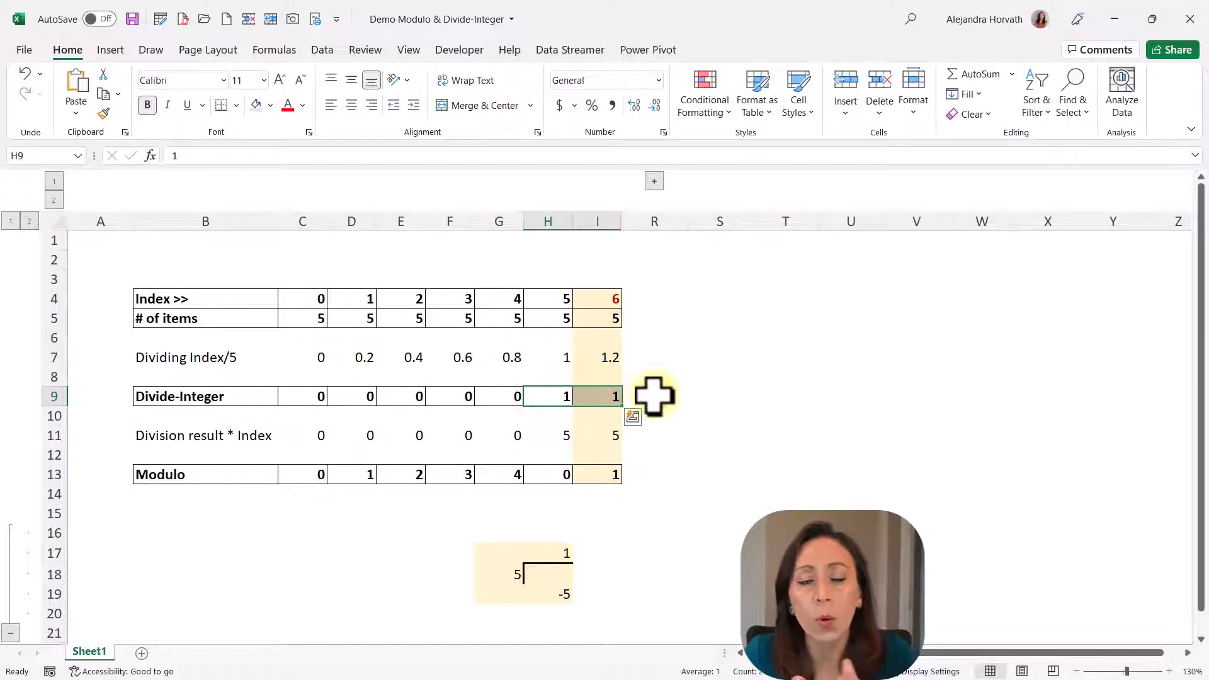
# - Check how the Division result * Index row calculates C11 and D11 from the Divide-Integer row and the number of items
pyautogui.click(330, 434)
pyautogui.click(329, 433)
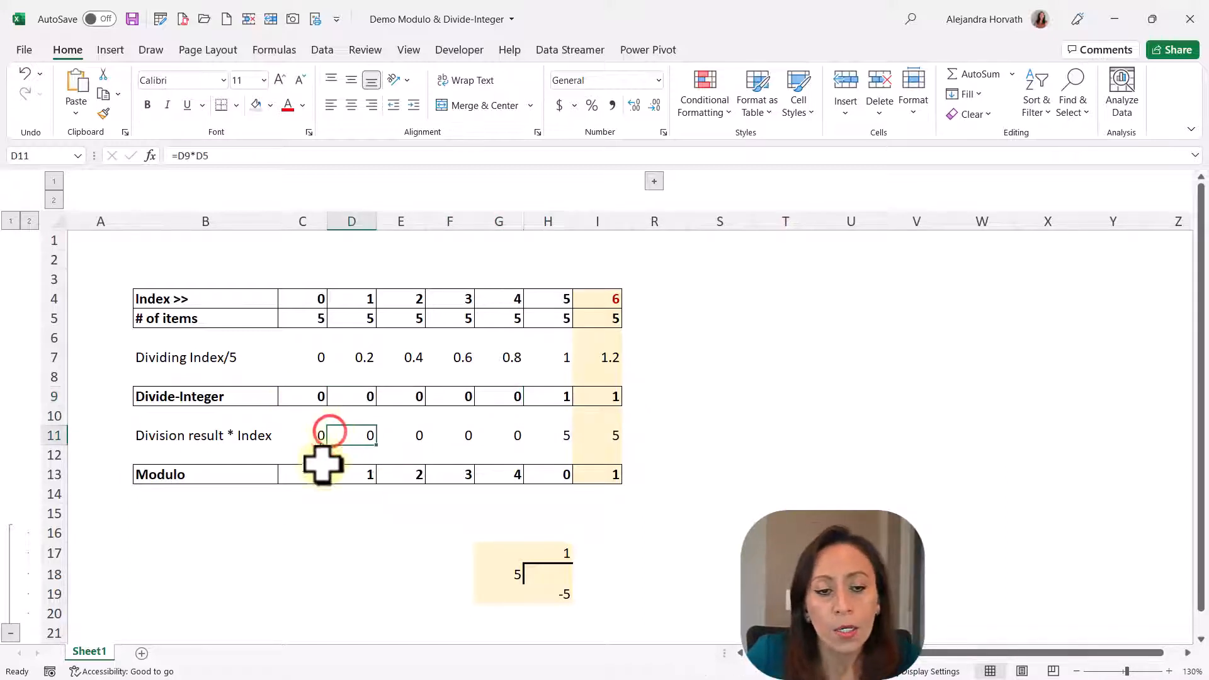
pyautogui.click(306, 440)
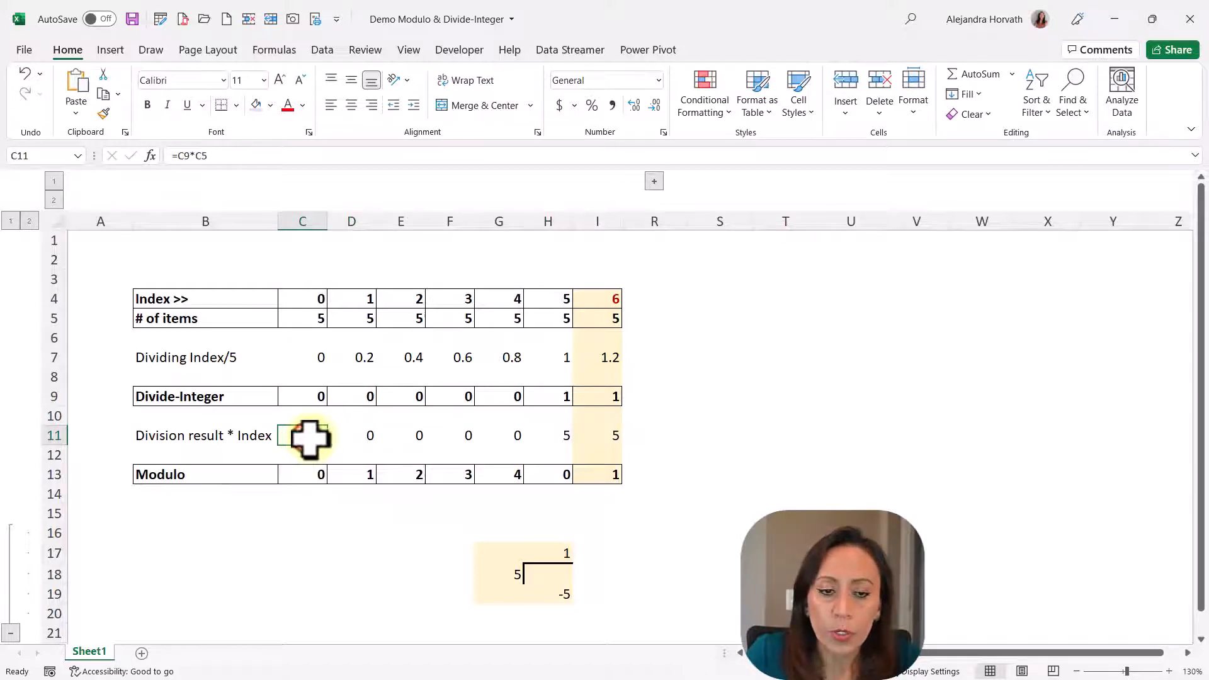
pyautogui.click(320, 397)
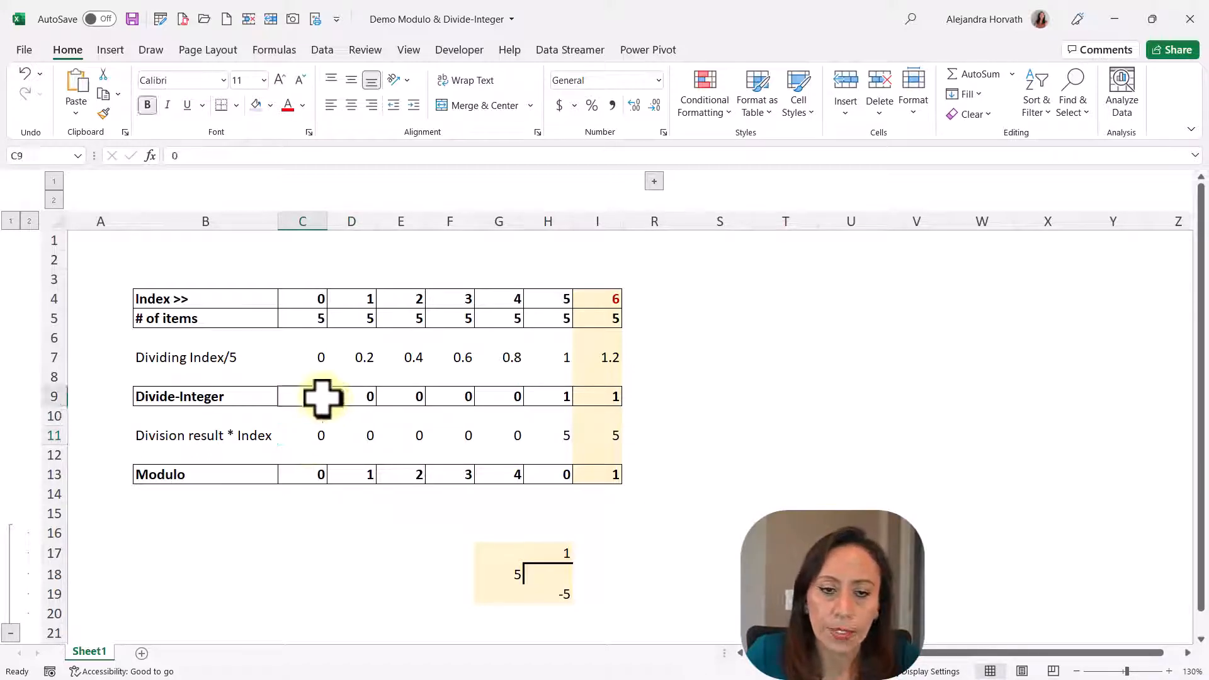
# - Review the Divide-Integer values one by one across C9:I9
pyautogui.click(354, 396)
pyautogui.click(386, 395)
pyautogui.click(434, 395)
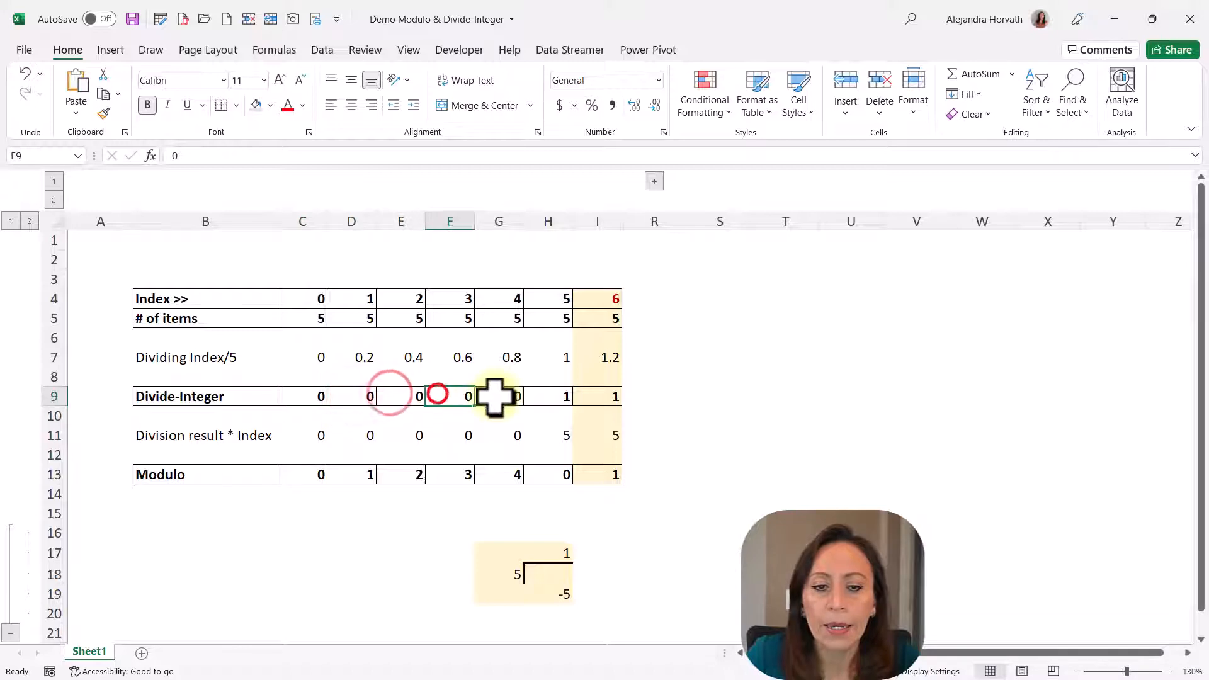
pyautogui.click(494, 396)
pyautogui.click(541, 397)
pyautogui.click(595, 397)
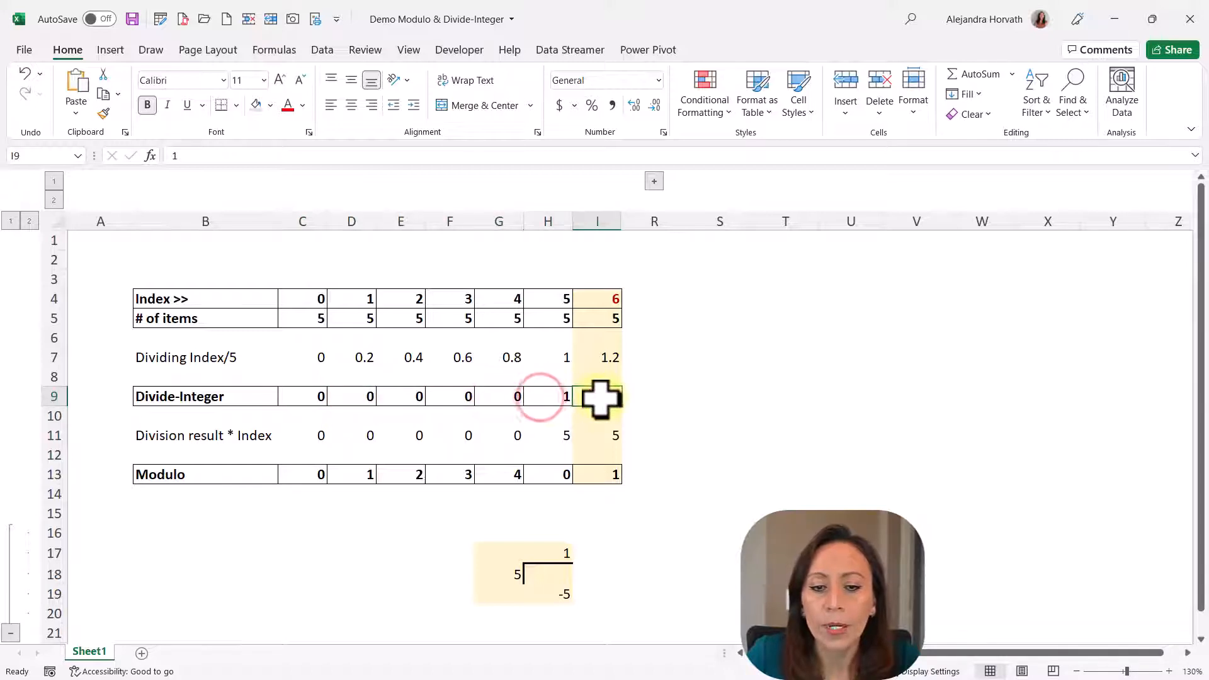
pyautogui.click(399, 397)
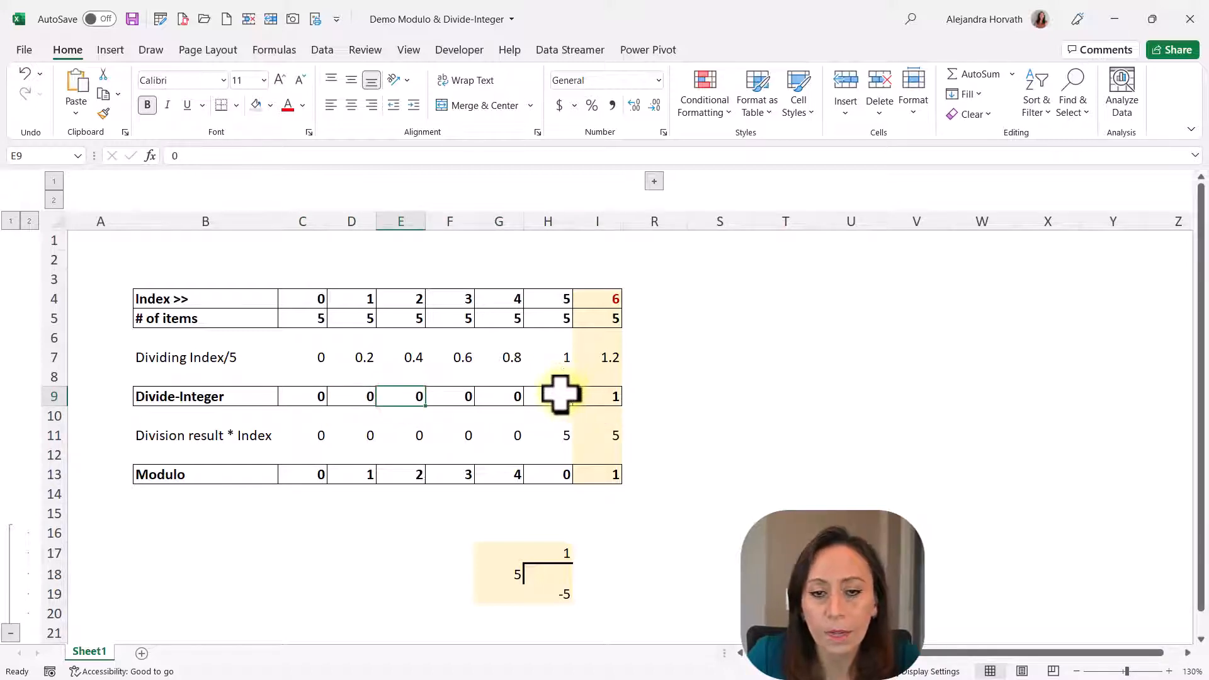
pyautogui.click(558, 394)
pyautogui.click(595, 396)
pyautogui.click(318, 397)
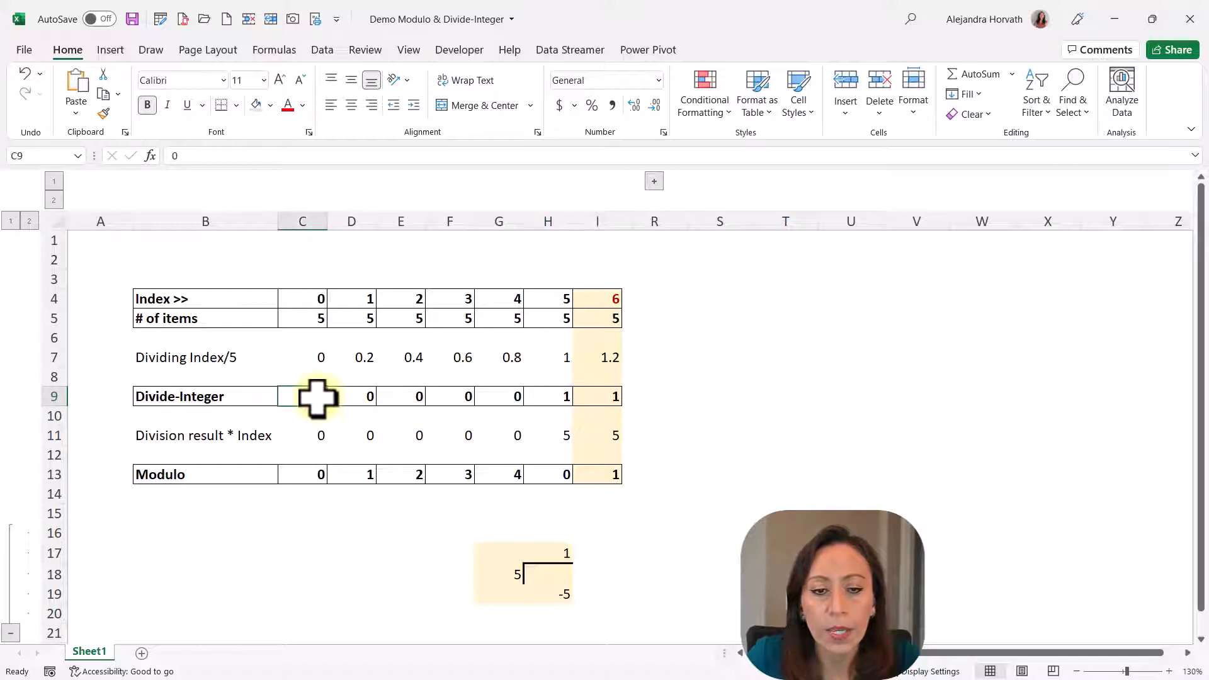
# - Relate index C4 to Divide-Integer C9 and the division in D7, and inspect the Modulo formula in C13
pyautogui.click(310, 293)
pyautogui.click(301, 398)
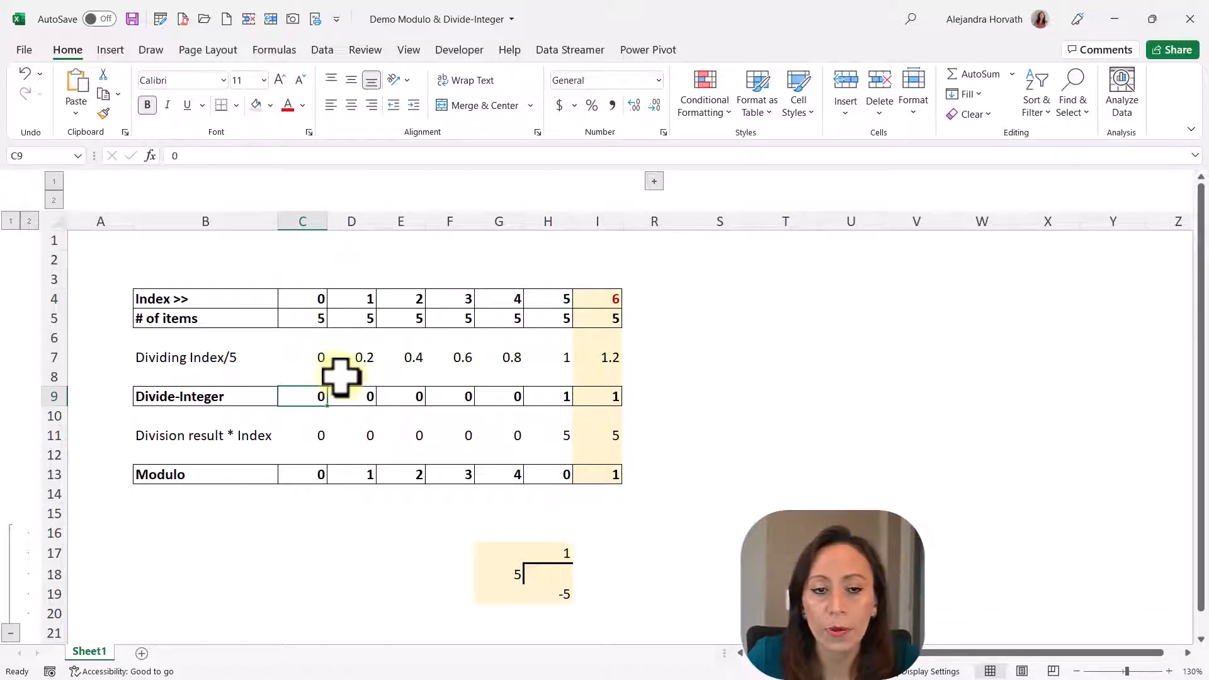
pyautogui.click(351, 363)
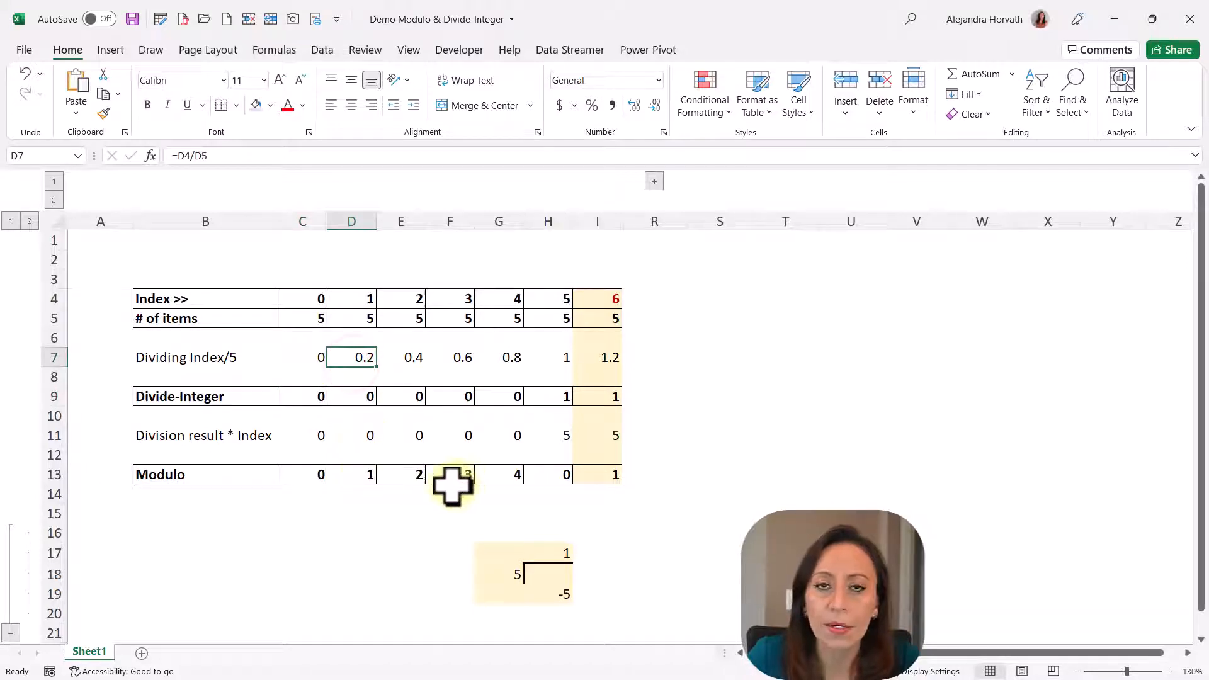
pyautogui.click(324, 478)
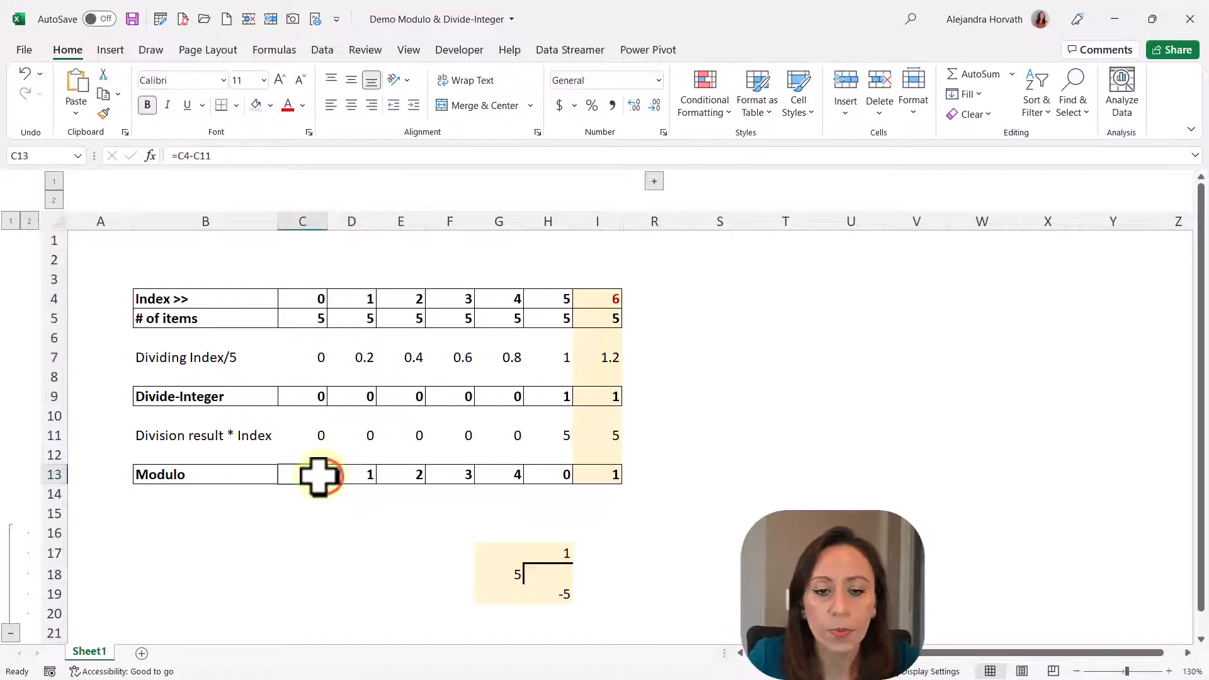
# - Enter the index value 6 from I4 as the dividend in H18 of the yellow long-division example
pyautogui.click(551, 573)
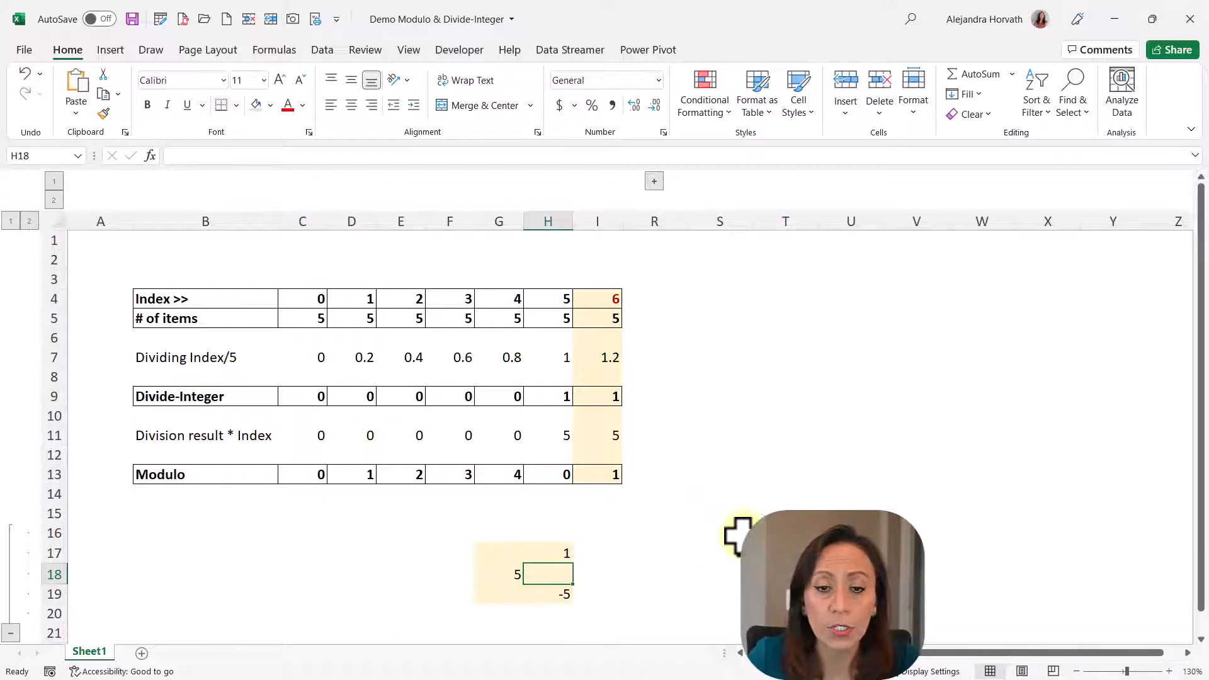
pyautogui.click(596, 300)
pyautogui.click(549, 573)
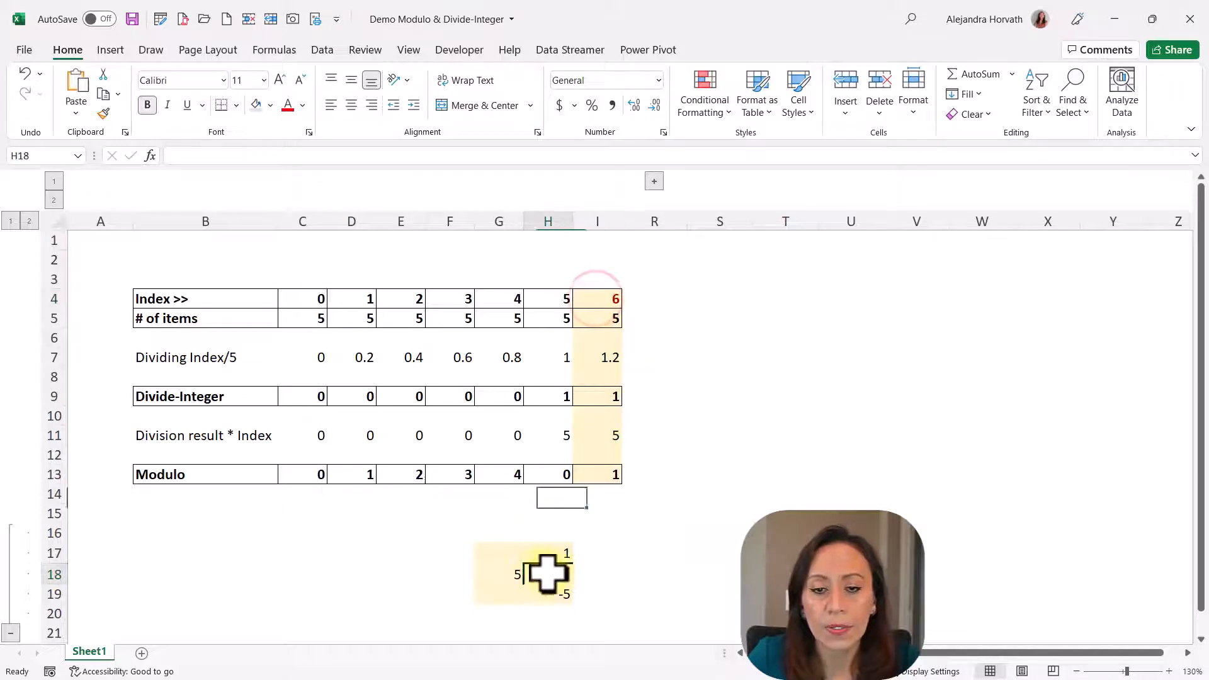
pyautogui.write('6')
pyautogui.press('Return')
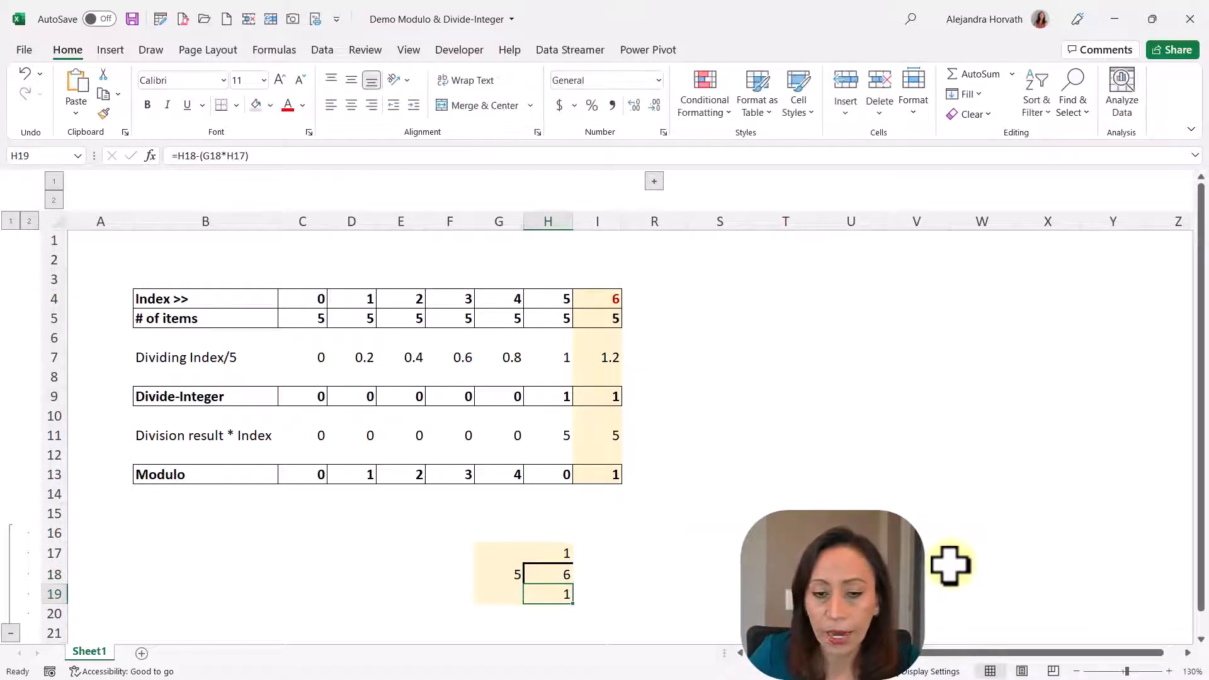
# - Trace the yellow example's divisor, dividend, quotient and remainder in G18 and H17:H19 to Divide-Integer I9 and Modulo I13
pyautogui.click(550, 578)
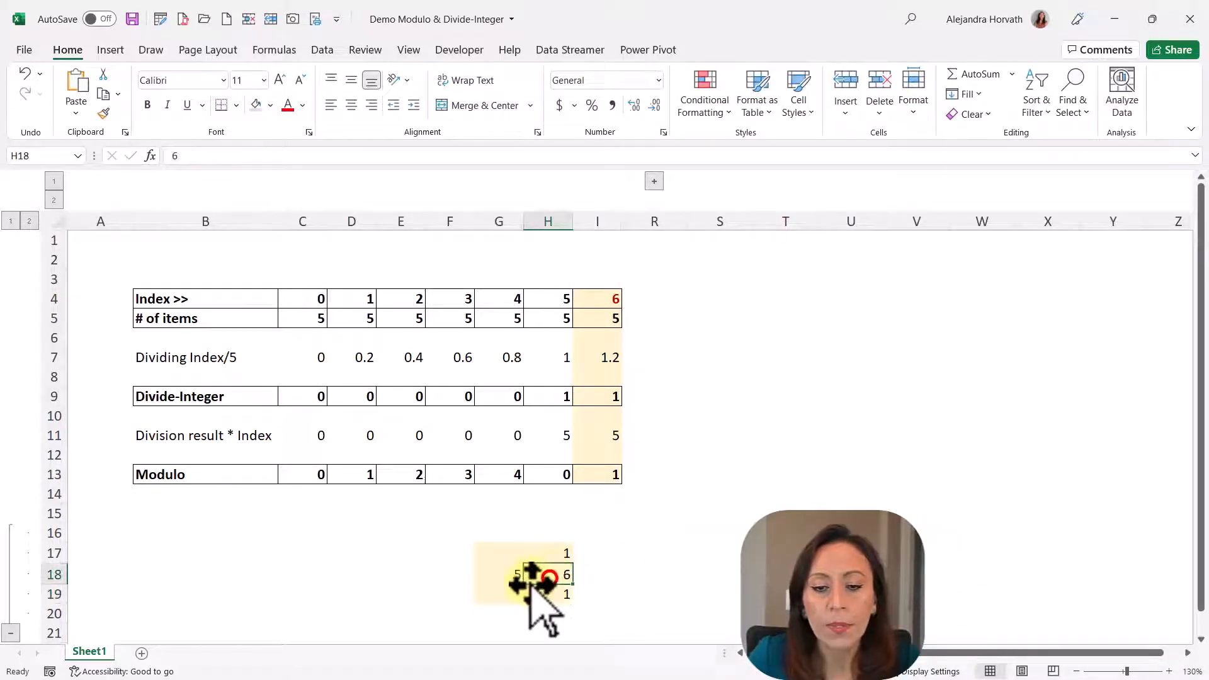
pyautogui.click(506, 577)
pyautogui.click(562, 555)
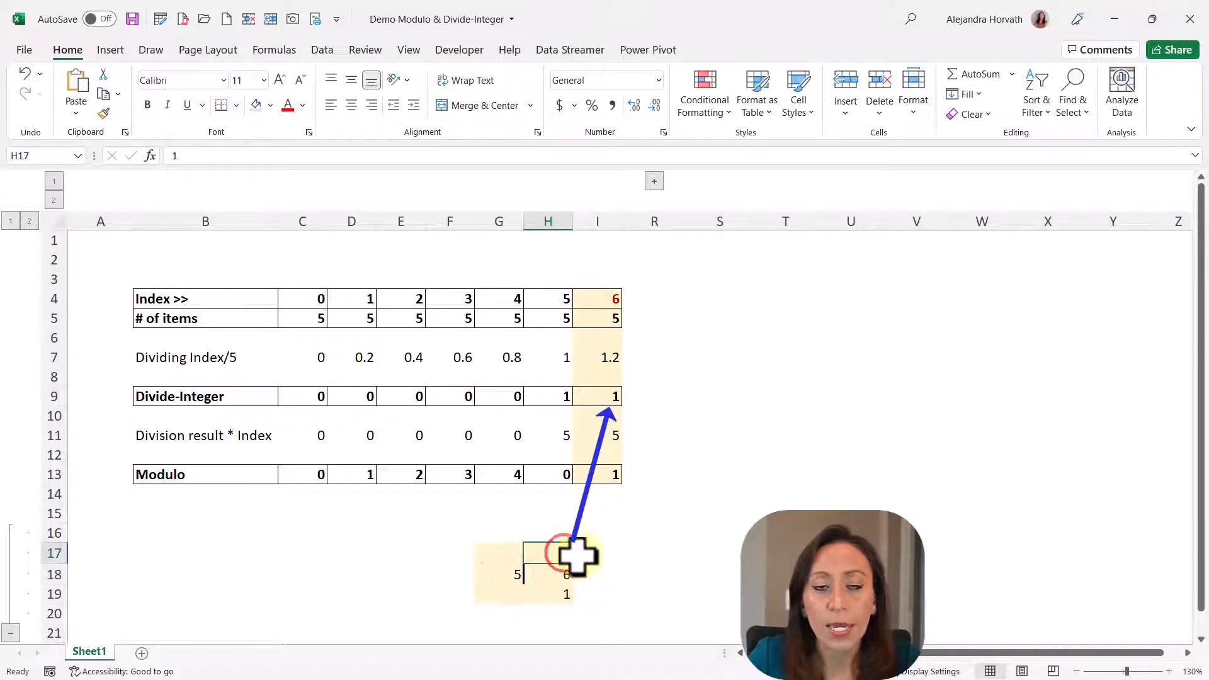
pyautogui.click(553, 548)
pyautogui.click(504, 577)
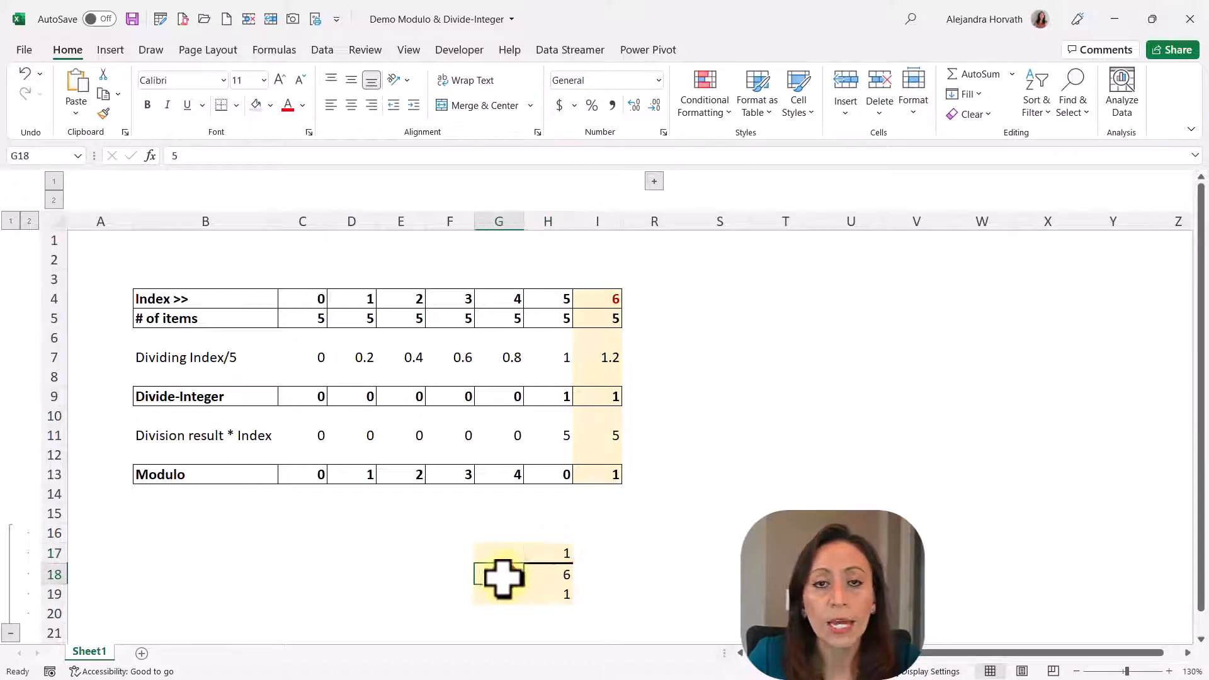
pyautogui.click(549, 576)
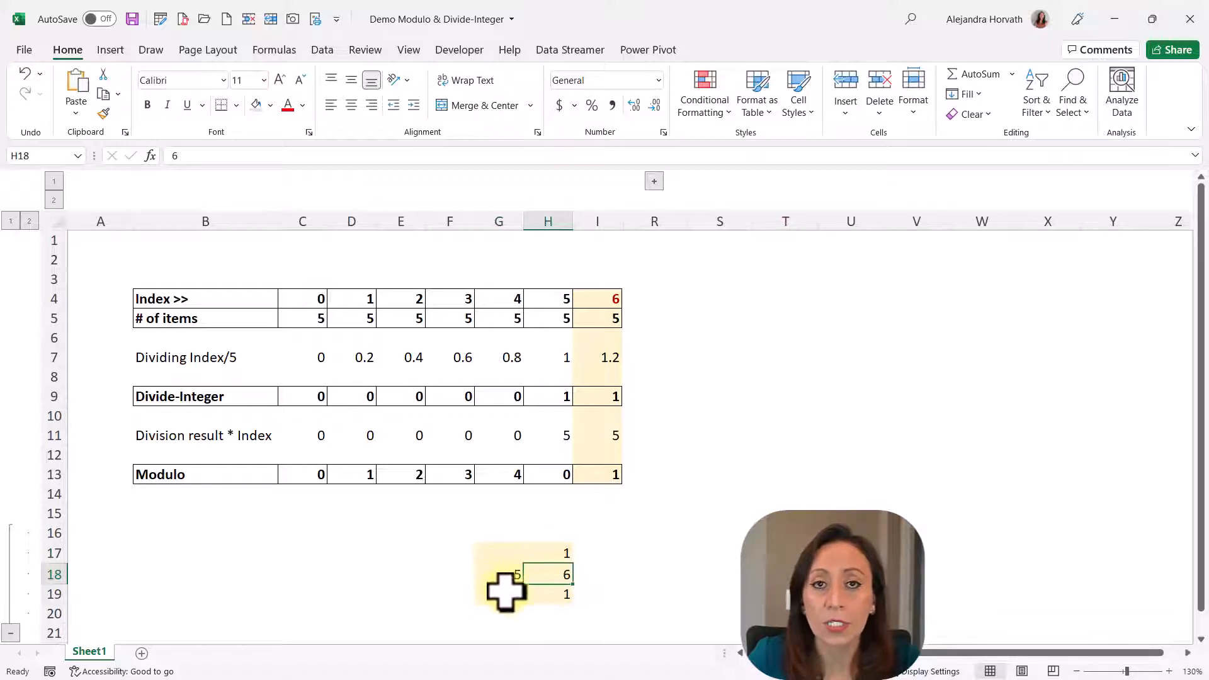
pyautogui.click(557, 597)
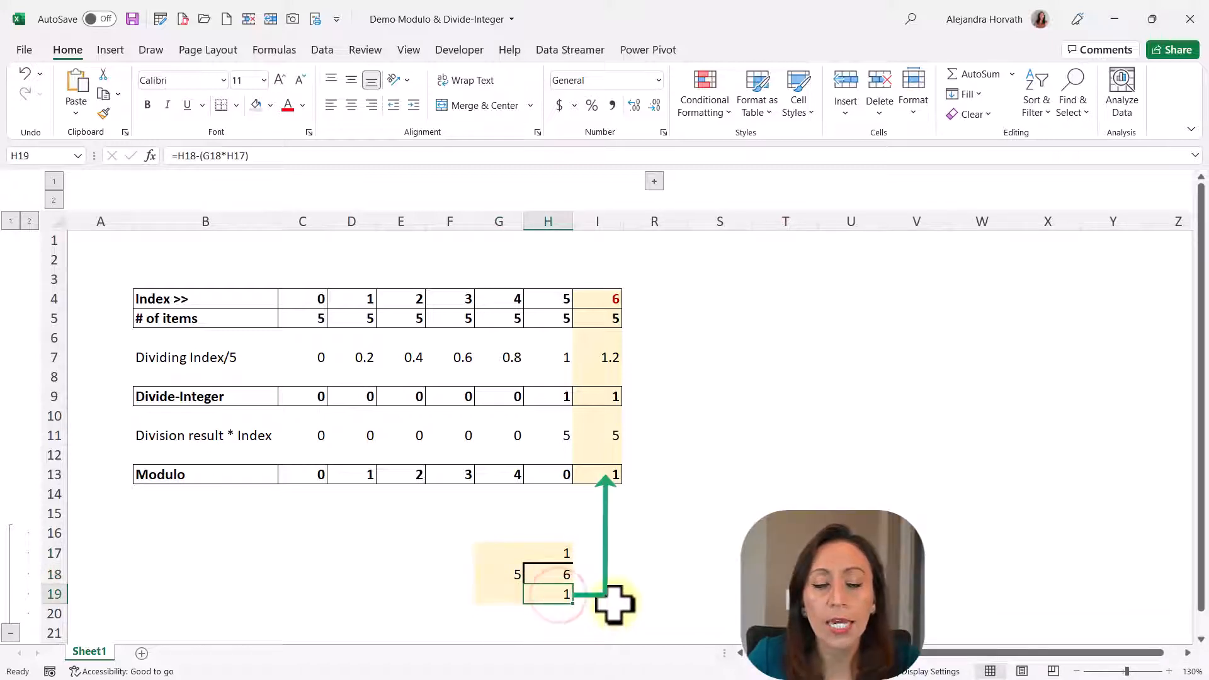
pyautogui.click(615, 476)
pyautogui.click(416, 472)
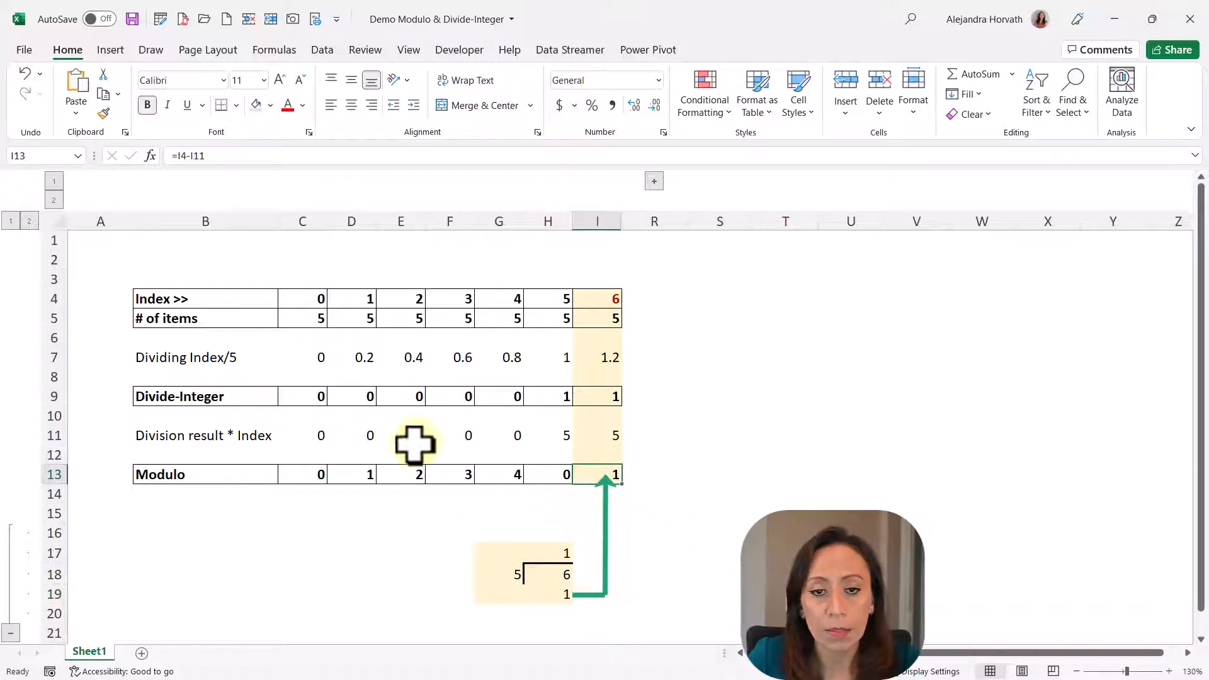
# - Expand the grouped columns J:Q and enter the index value 7 from J4 as the dividend in K18 of the green example
pyautogui.click(656, 180)
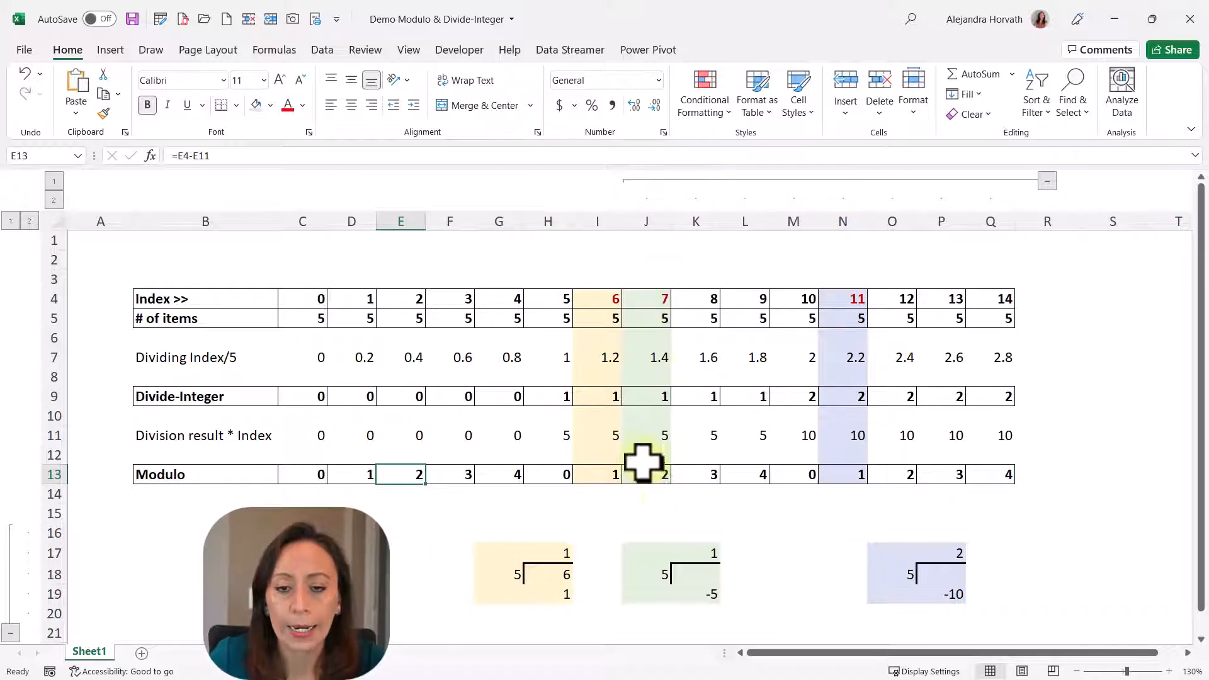
pyautogui.click(654, 301)
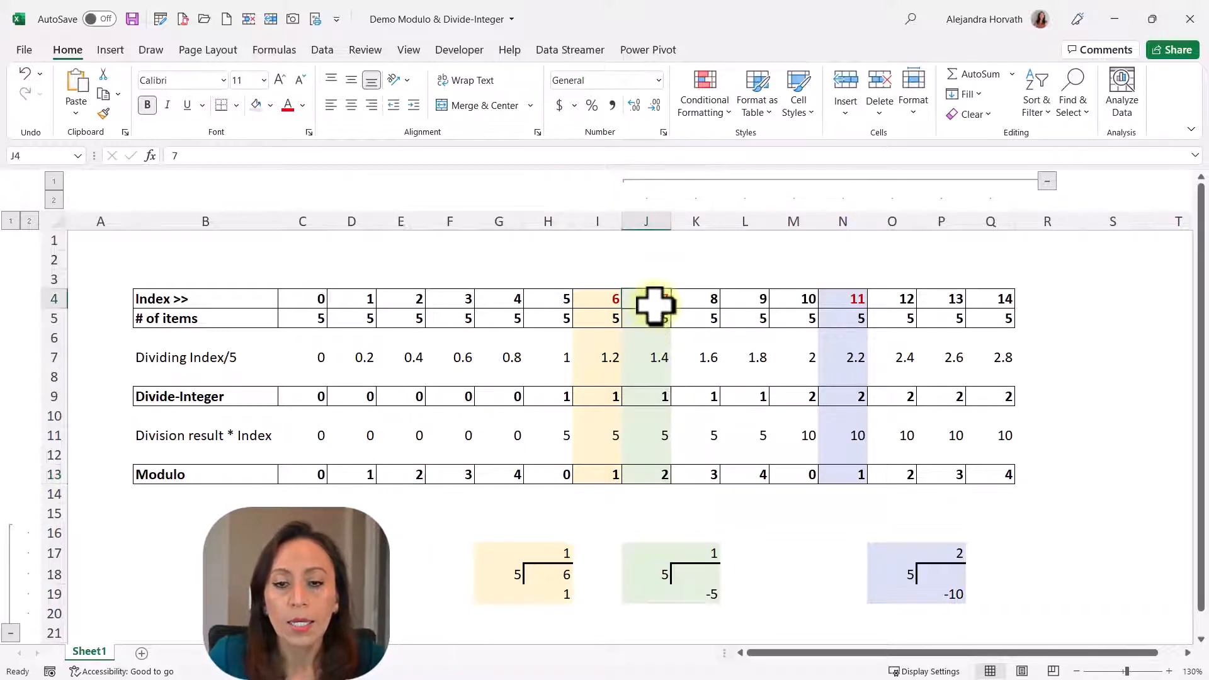
pyautogui.click(705, 573)
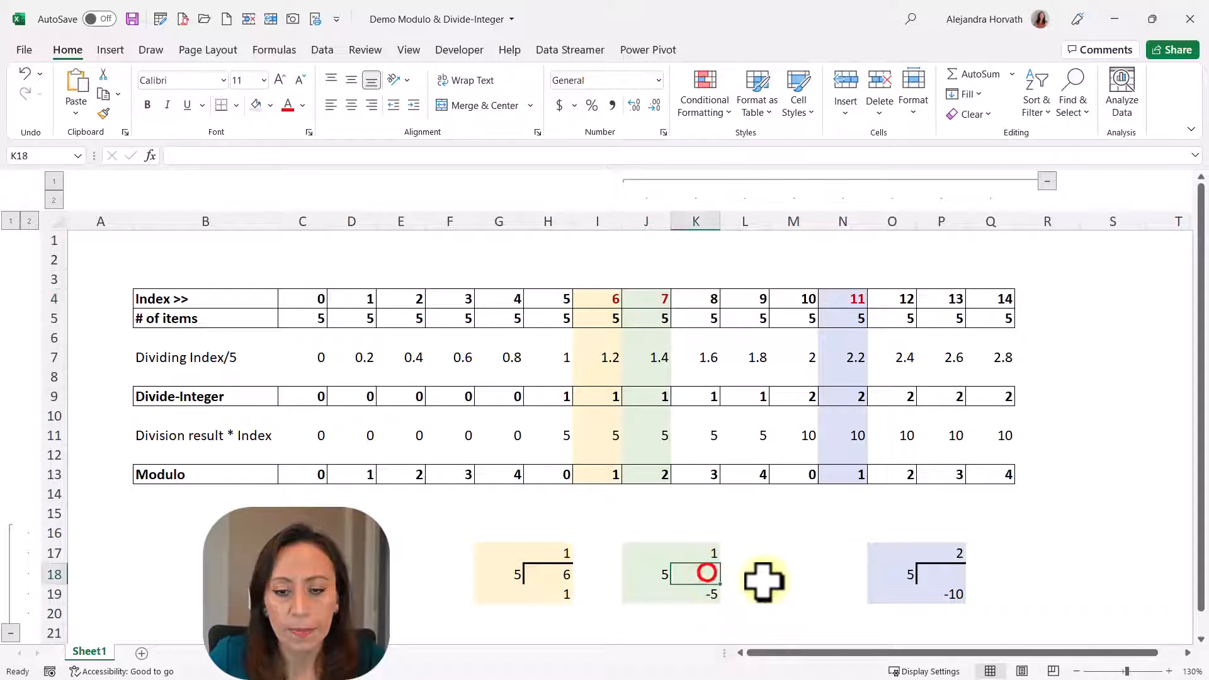
pyautogui.write('7')
pyautogui.press('Return')
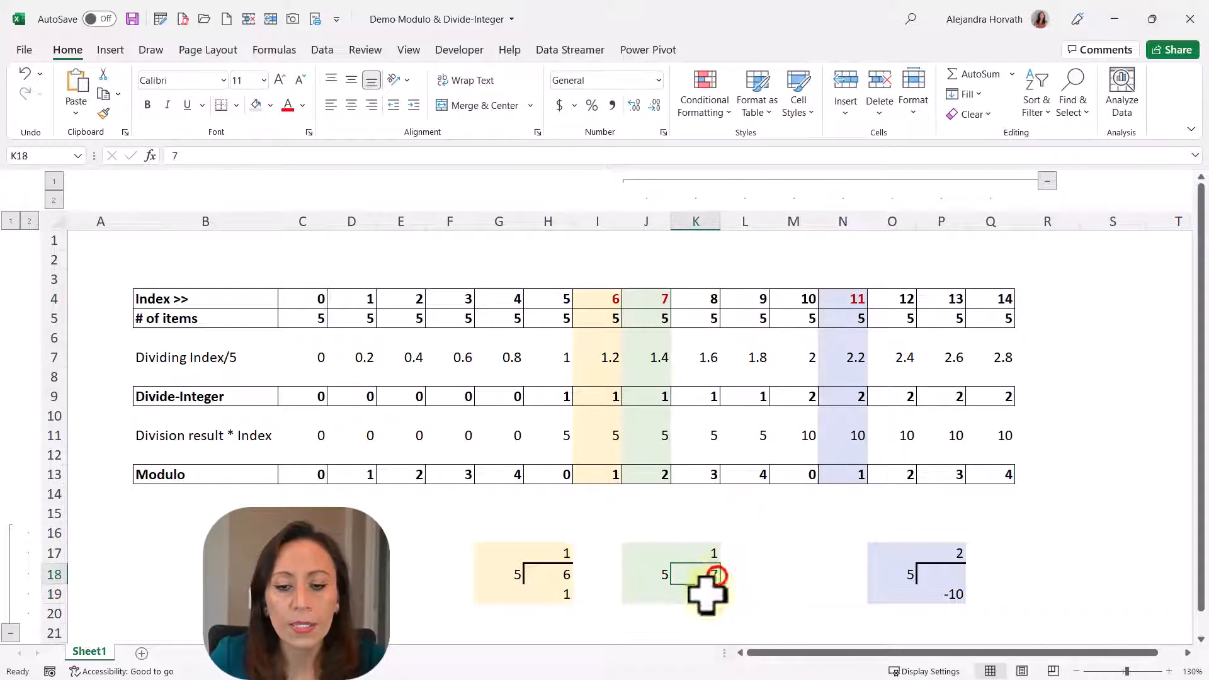
# - Trace the green example's divisor, quotient and remainder in J18 and K17:K19 to Divide-Integer J9 and Modulo J13
pyautogui.click(648, 575)
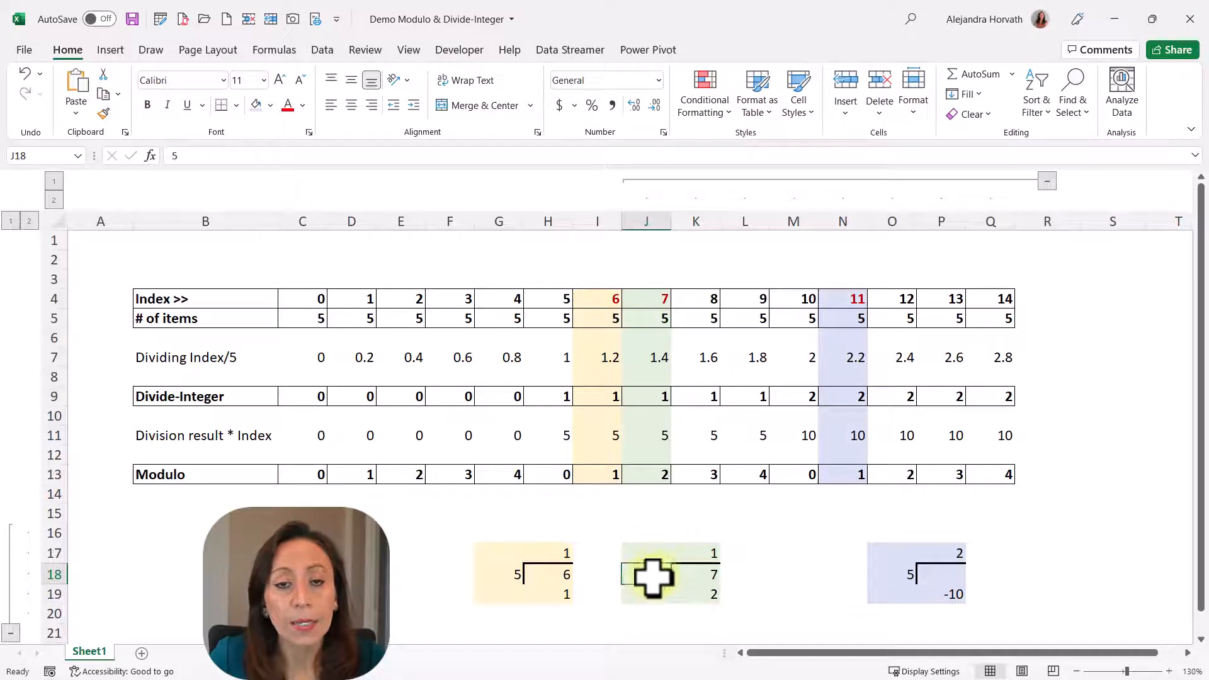
pyautogui.click(711, 553)
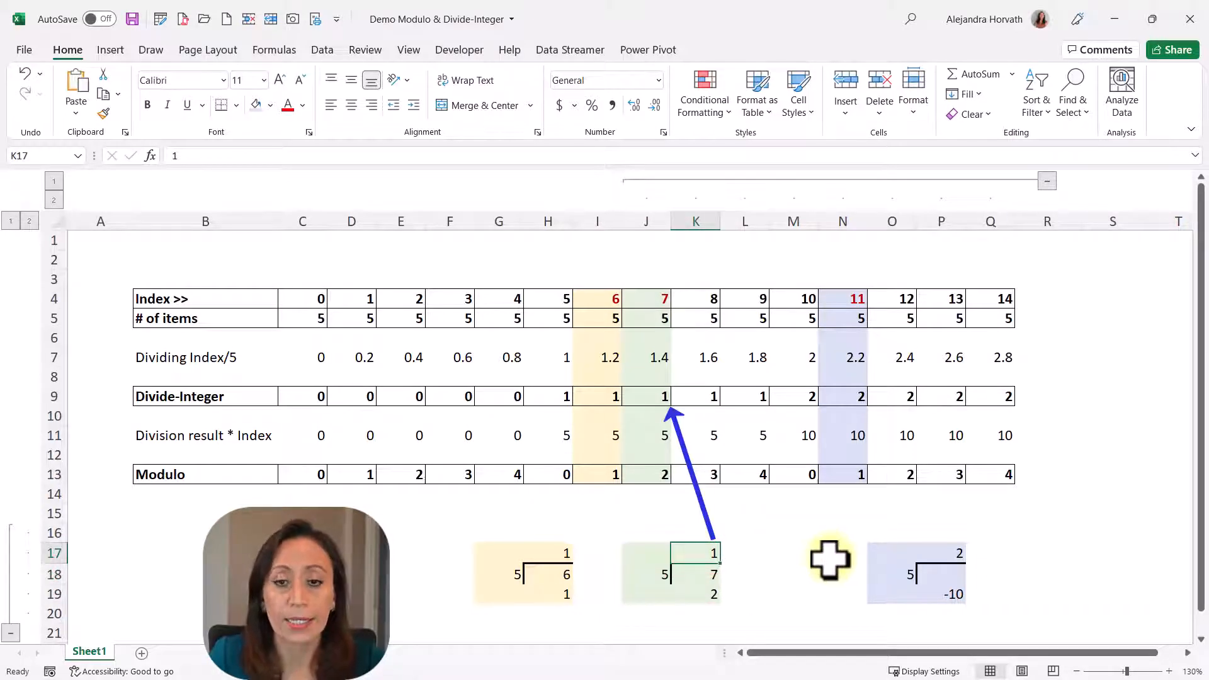
pyautogui.click(710, 574)
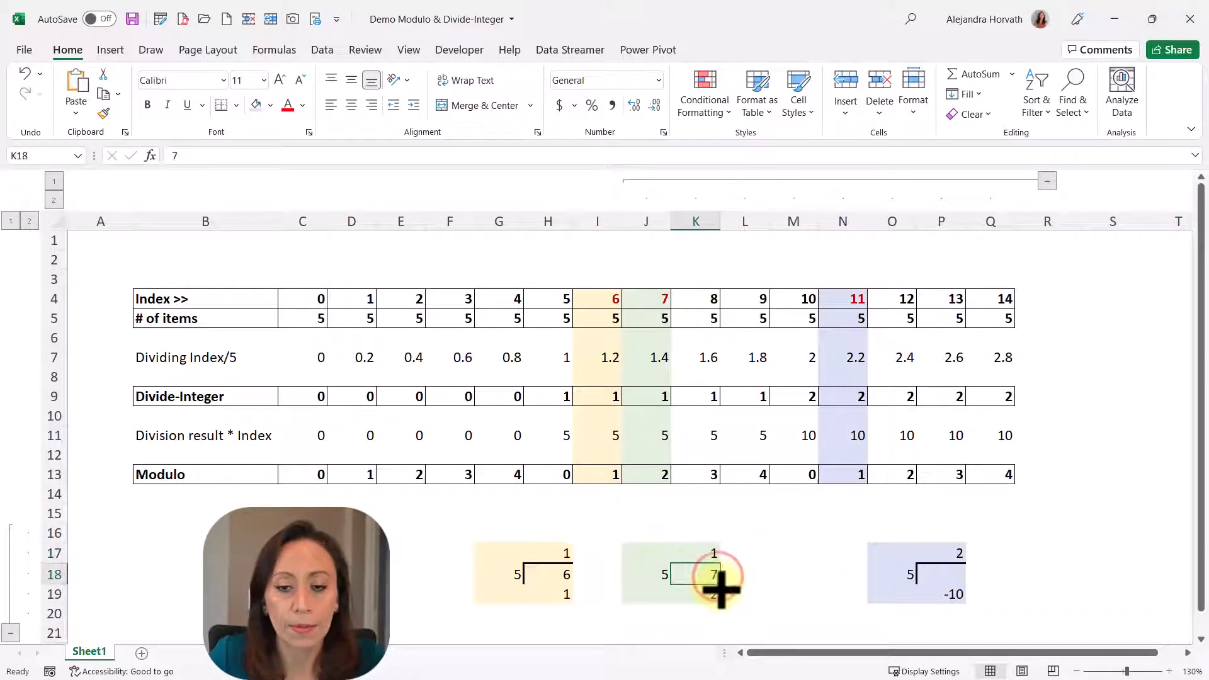
pyautogui.click(715, 590)
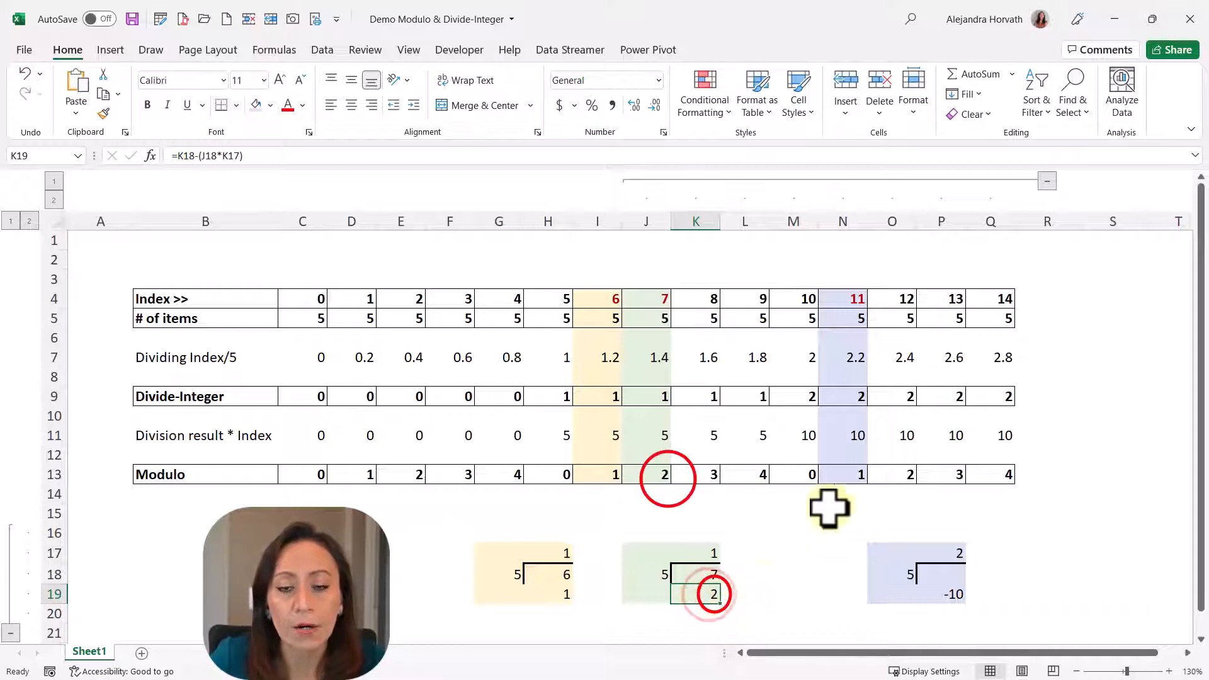
# - Enter the index value 11 from N4 as the dividend in P18 of the blue long-division example
pyautogui.click(857, 296)
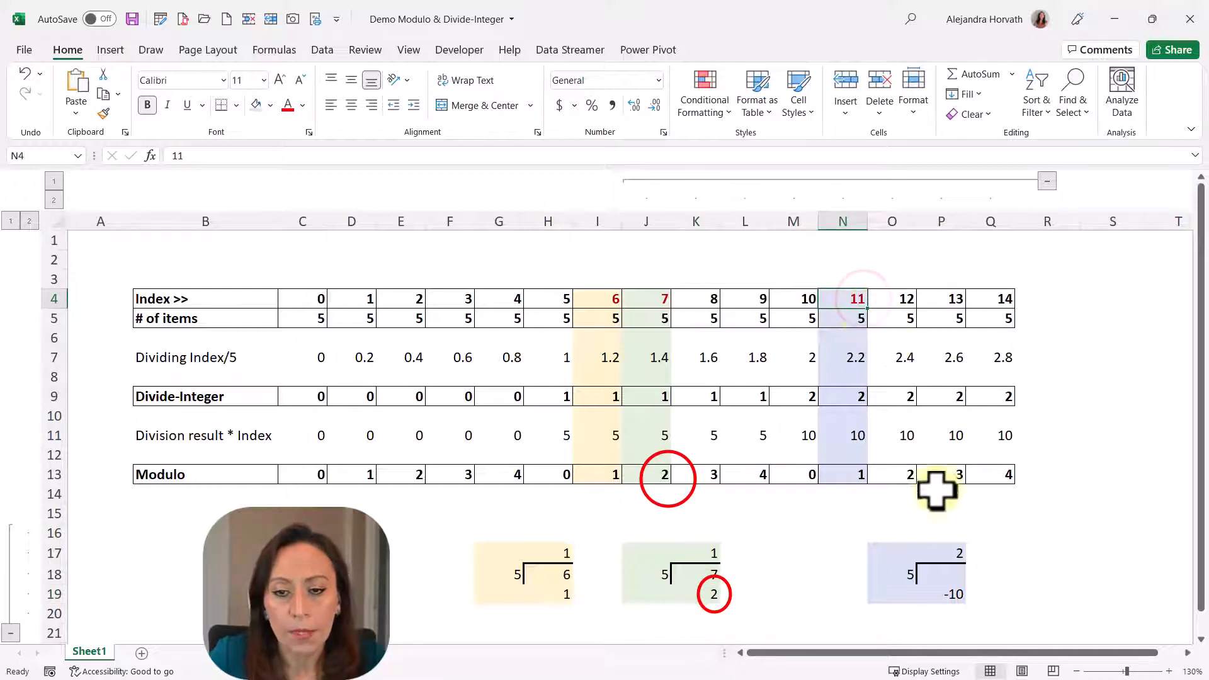
pyautogui.click(950, 574)
pyautogui.write('11')
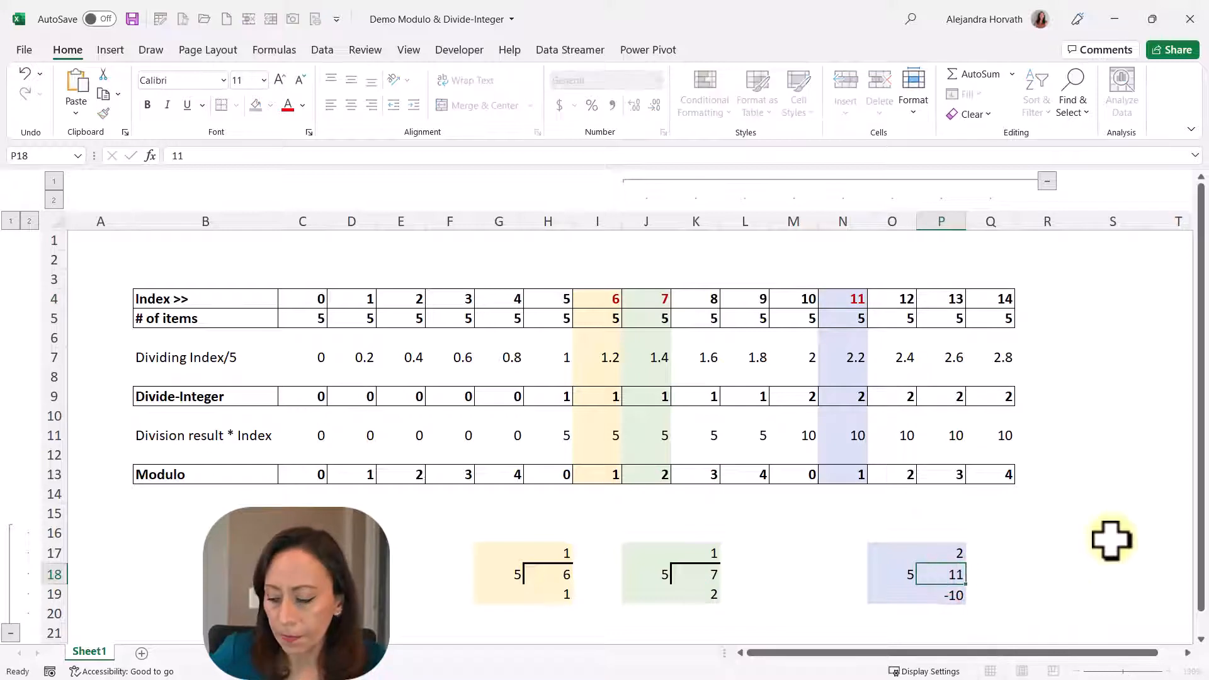
pyautogui.press('Return')
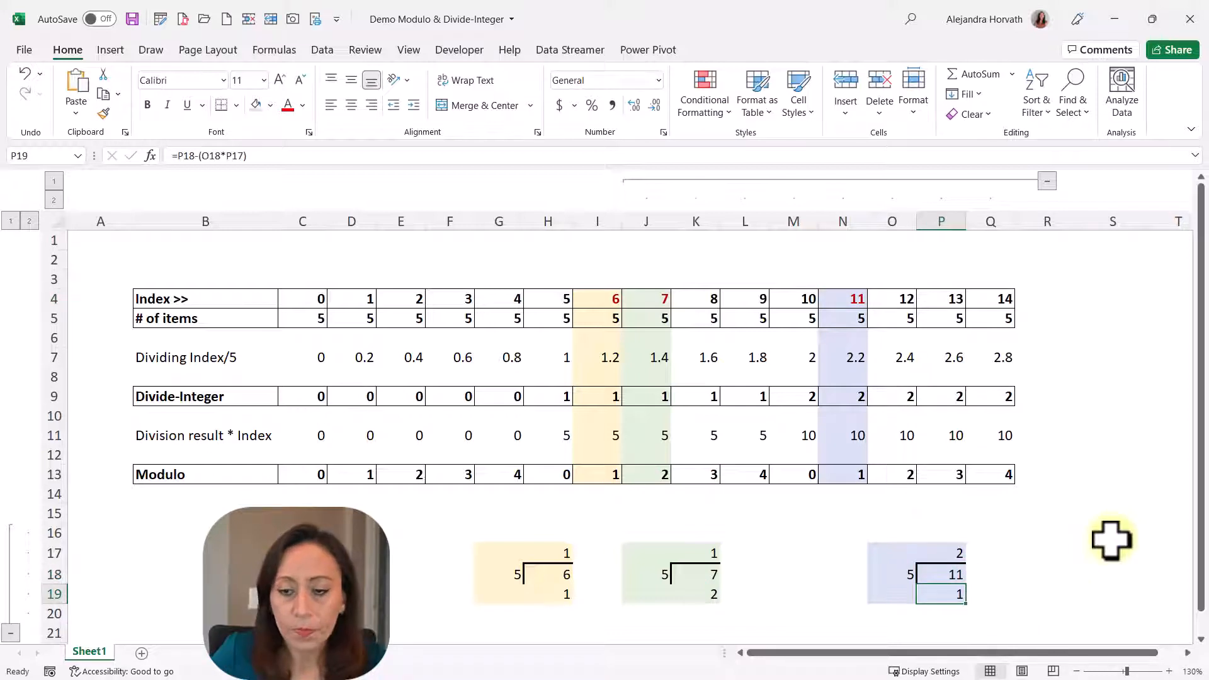
# - Trace the blue example's dividend, divisor and remainder in O18 and P18:P19 to Modulo N13, and compare with Modulo J13 and I13
pyautogui.click(958, 579)
pyautogui.click(903, 578)
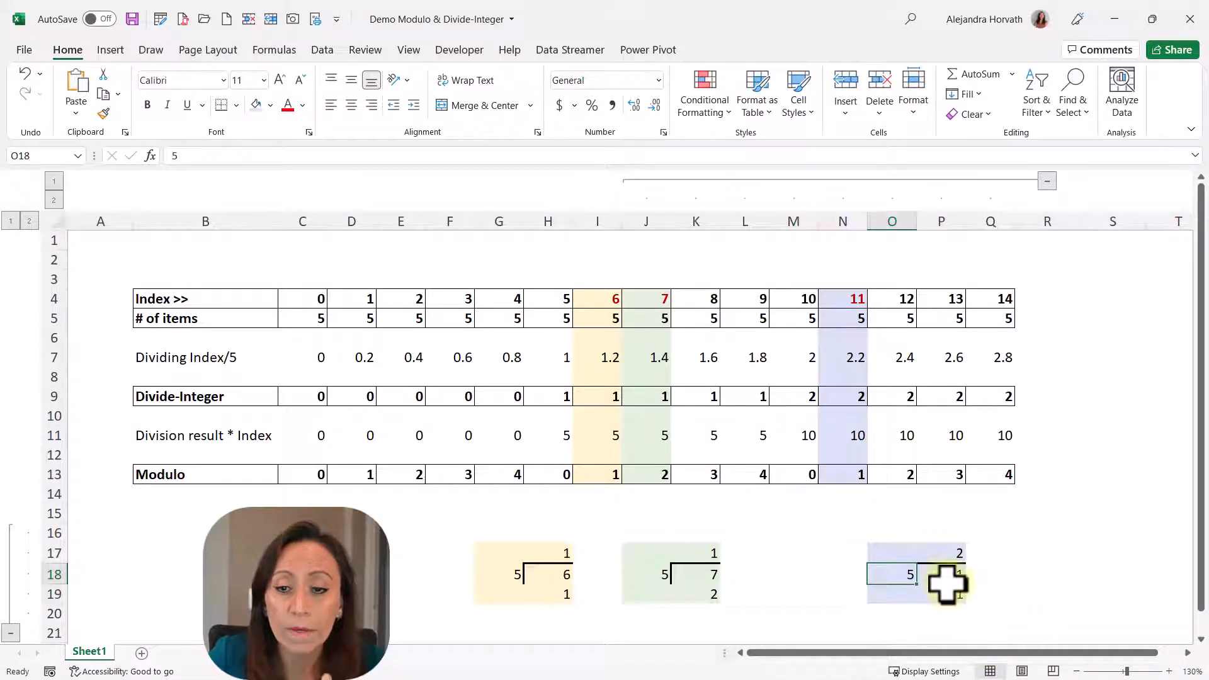
pyautogui.click(946, 575)
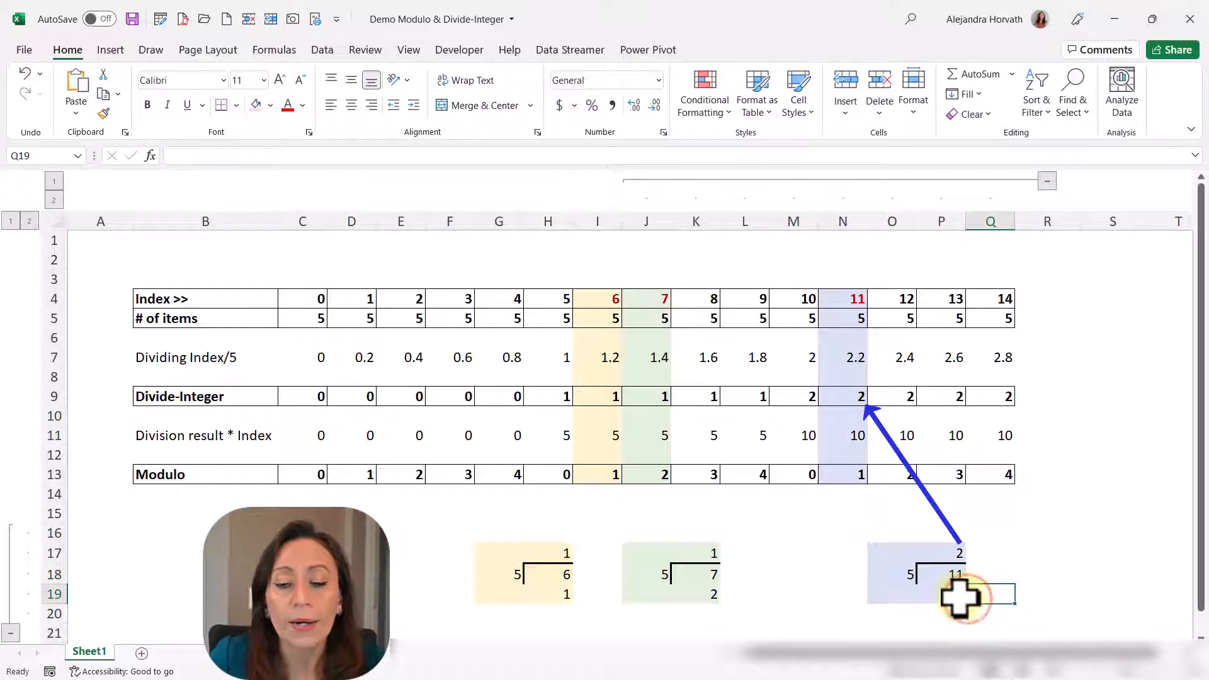
pyautogui.click(959, 595)
pyautogui.click(851, 476)
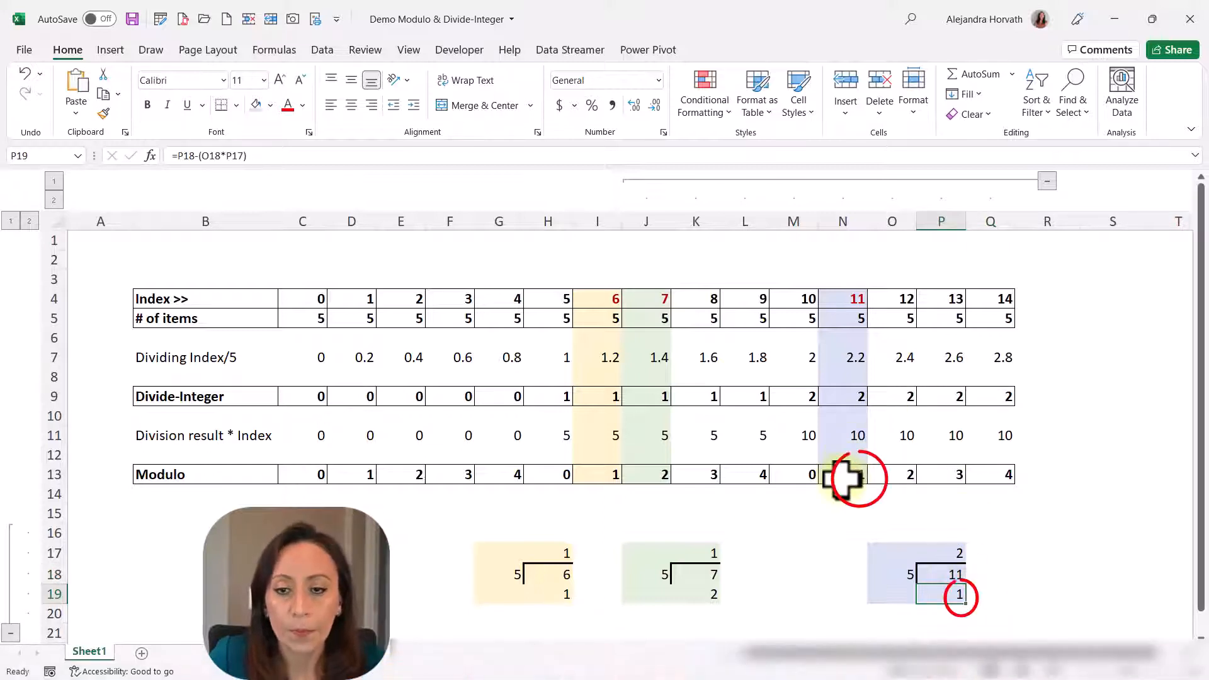
pyautogui.click(650, 477)
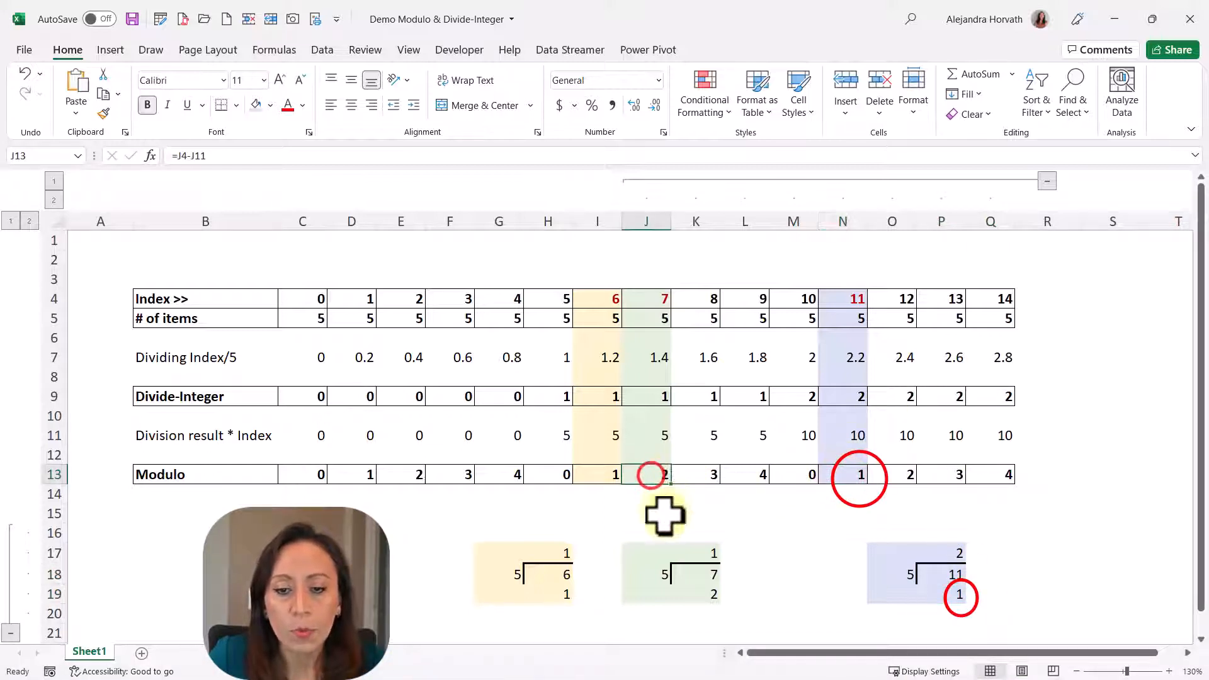
pyautogui.click(594, 484)
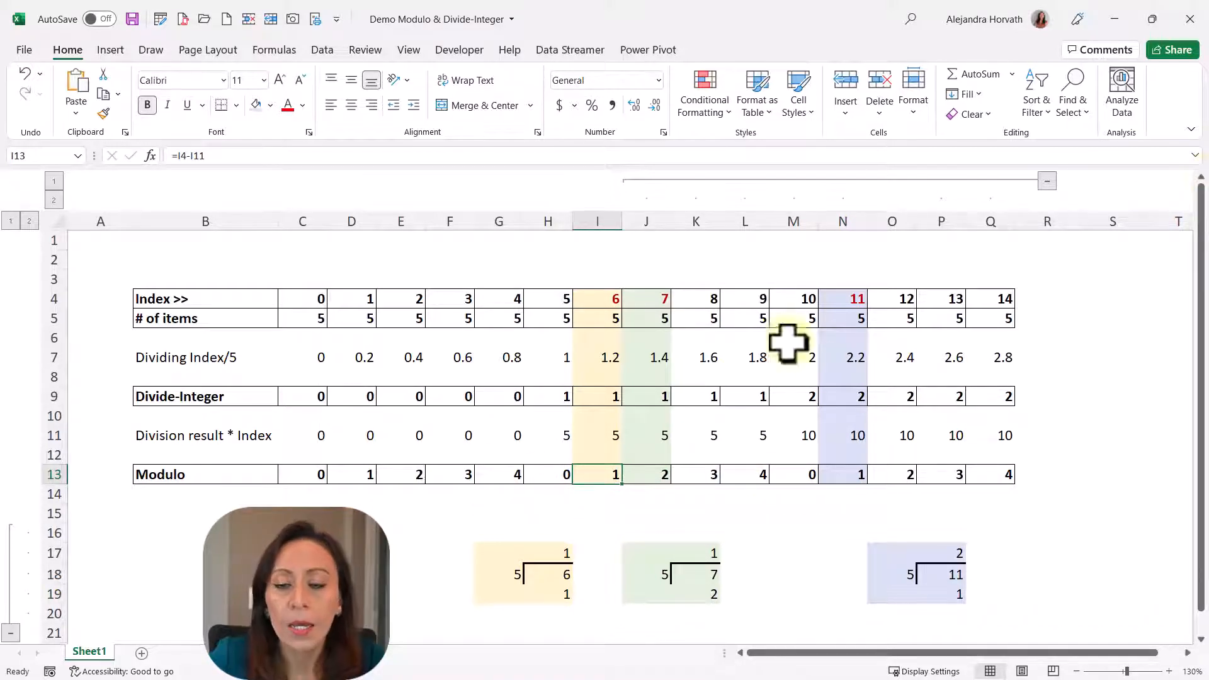
# - Switch to the blank workbook Book2 and start importing data from the Excel workbook LoanFile1
pyautogui.click(1114, 20)
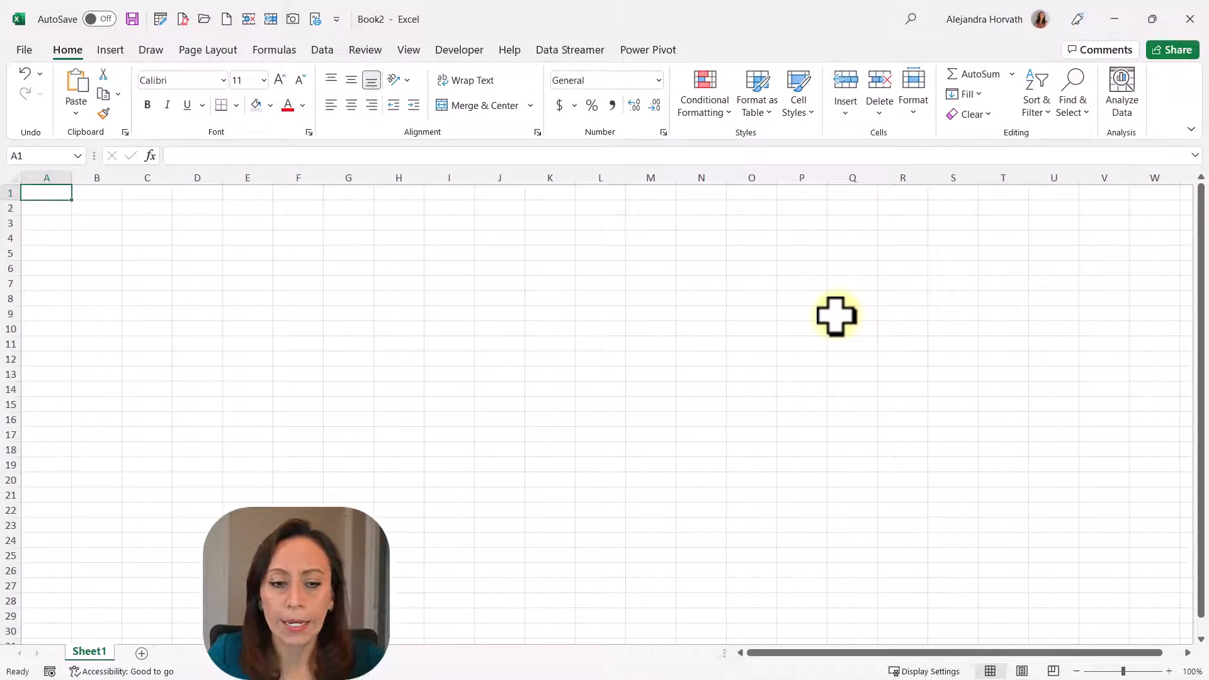
pyautogui.keyDown('ctrl'); pyautogui.scroll(2, 737, 358); pyautogui.keyUp('ctrl')
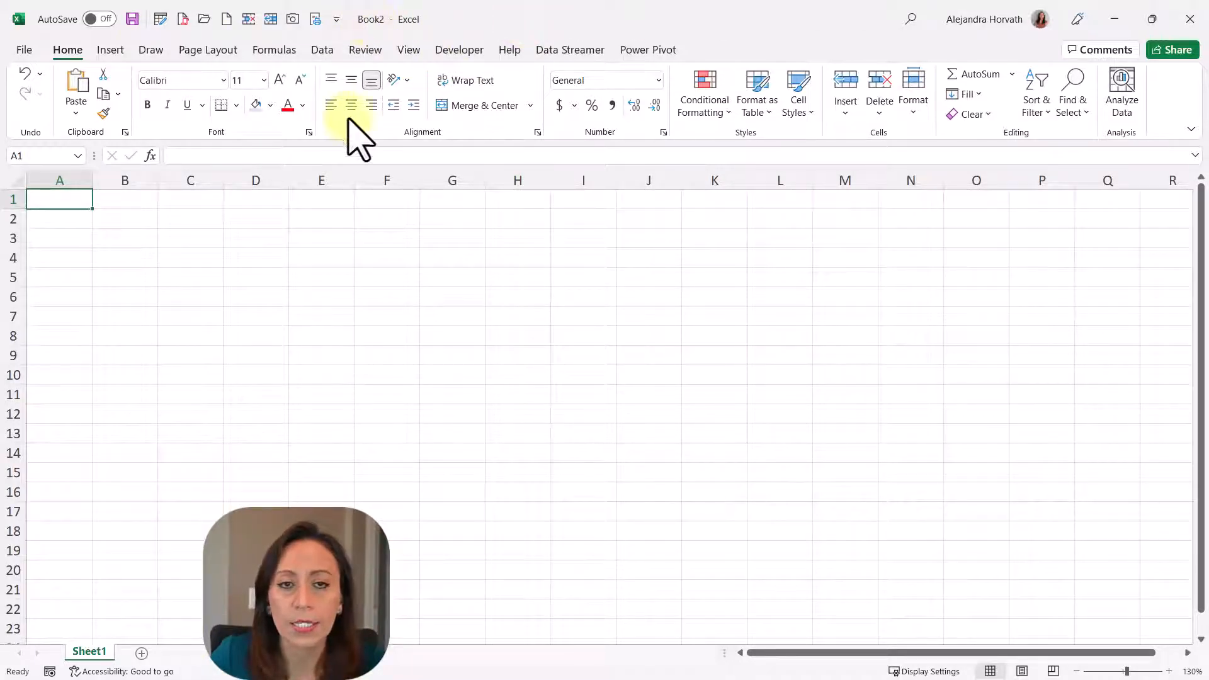
pyautogui.click(309, 49)
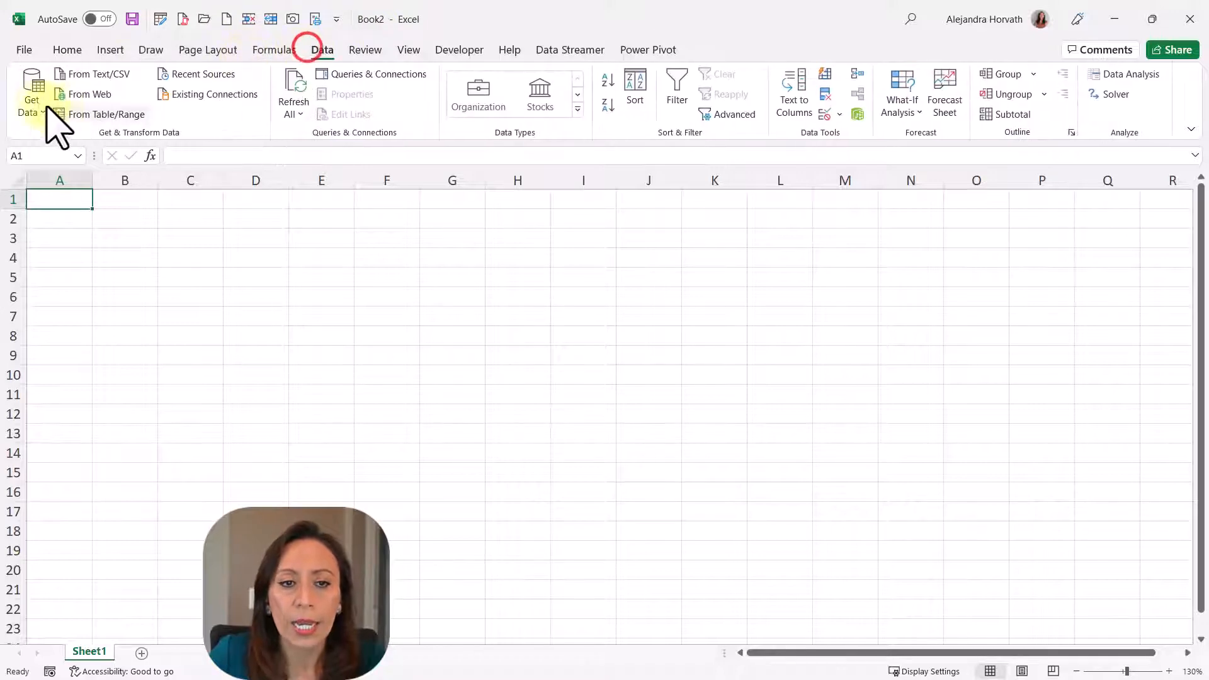
pyautogui.click(33, 101)
pyautogui.click(78, 135)
pyautogui.click(258, 140)
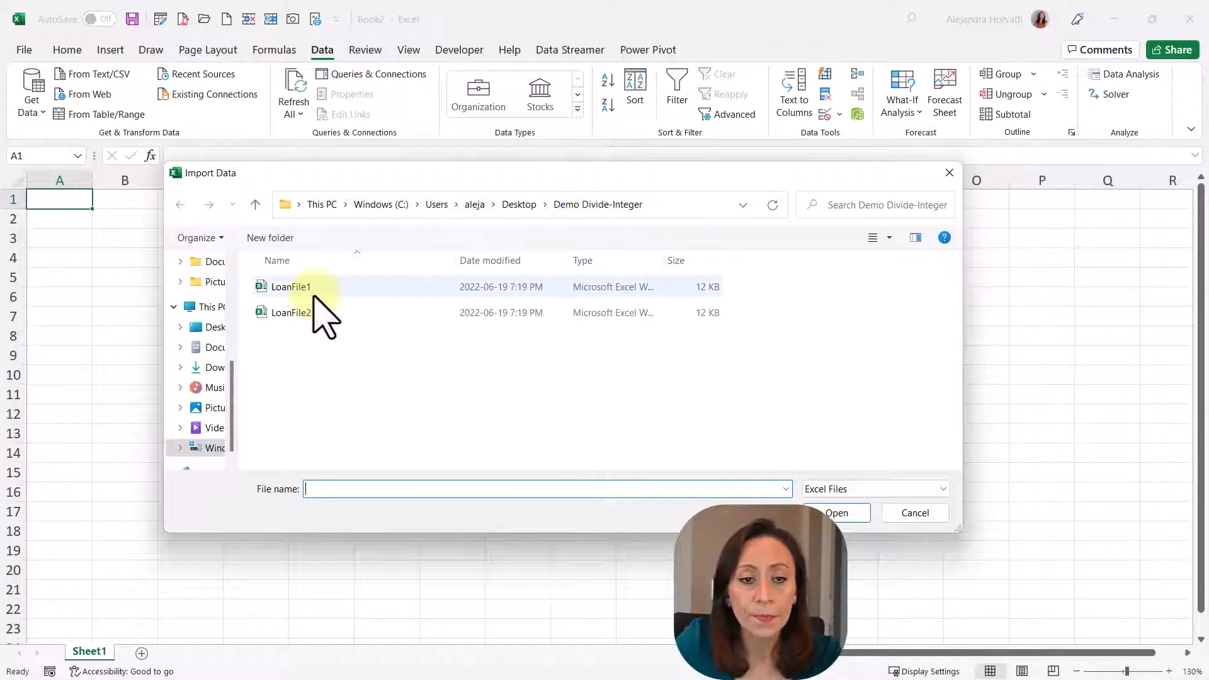
pyautogui.doubleClick(303, 287)
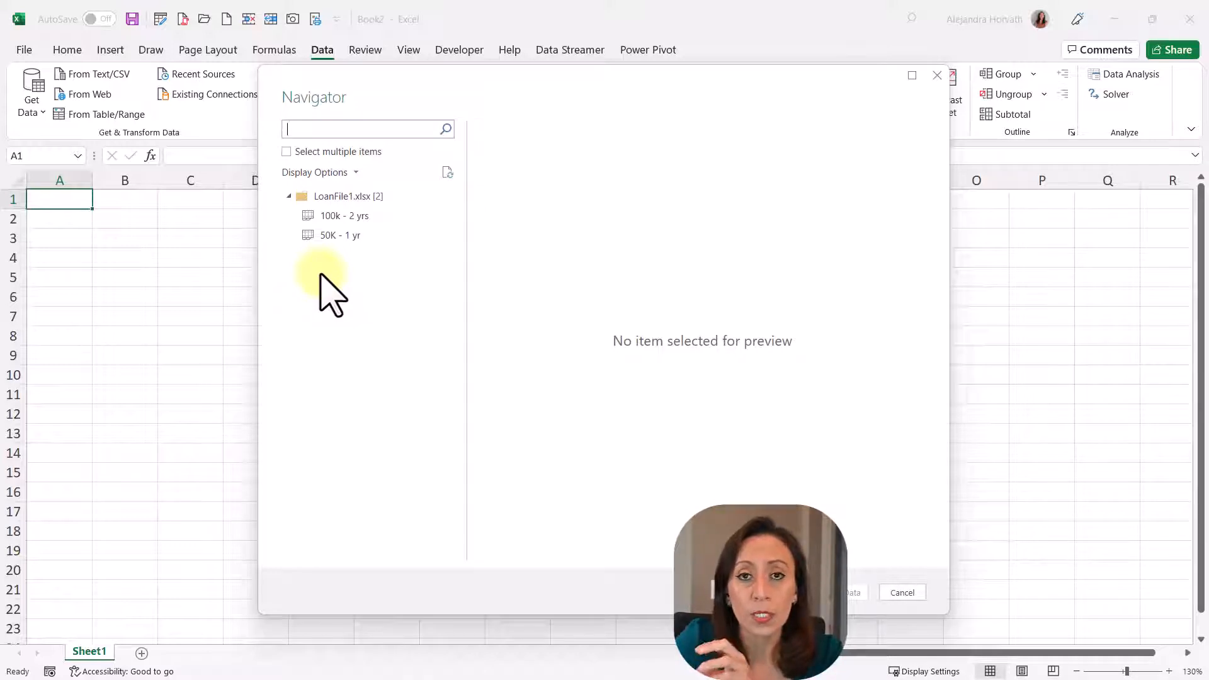
# - Preview the 100k - 2 yrs and 50K - 1 yr sheets, and open 100k - 2 yrs in Power Query for transformation
pyautogui.click(366, 216)
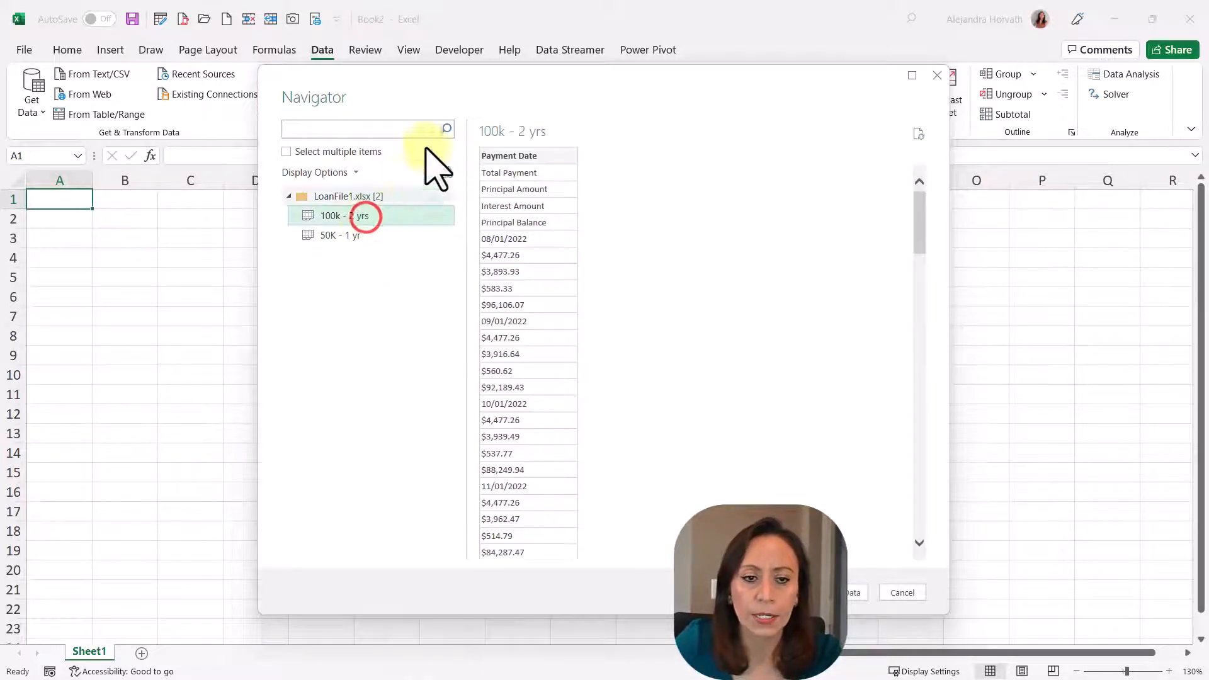
pyautogui.click(359, 232)
pyautogui.click(366, 217)
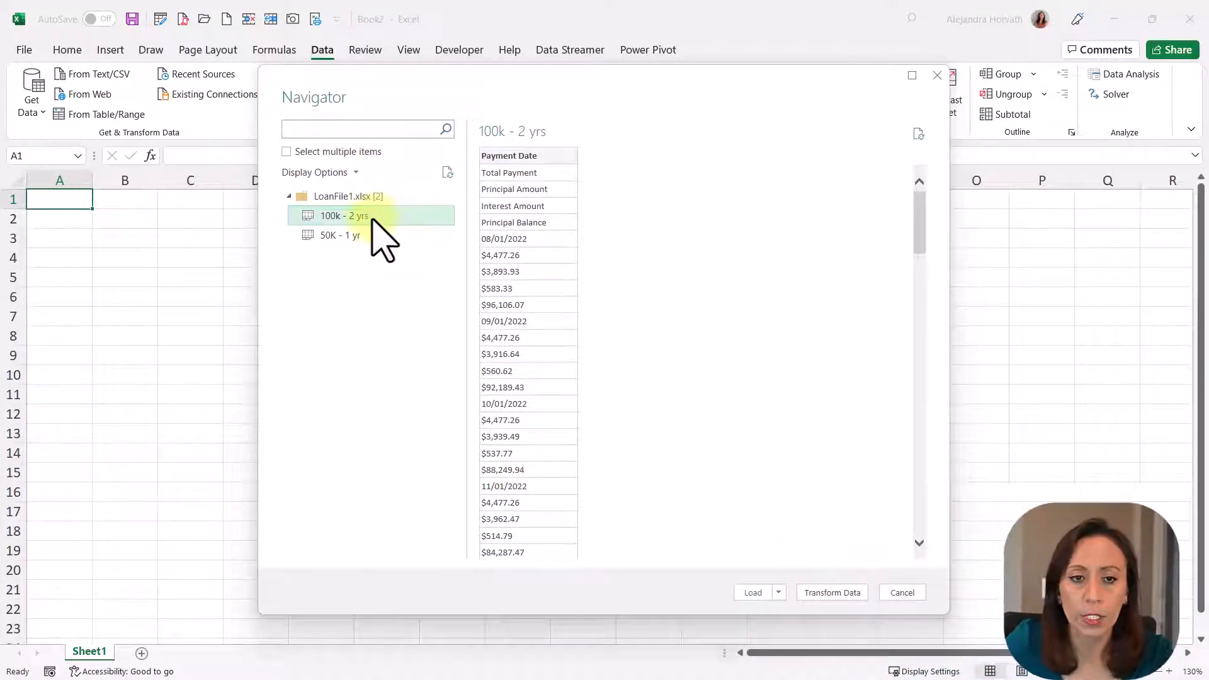
pyautogui.rightClick(373, 218)
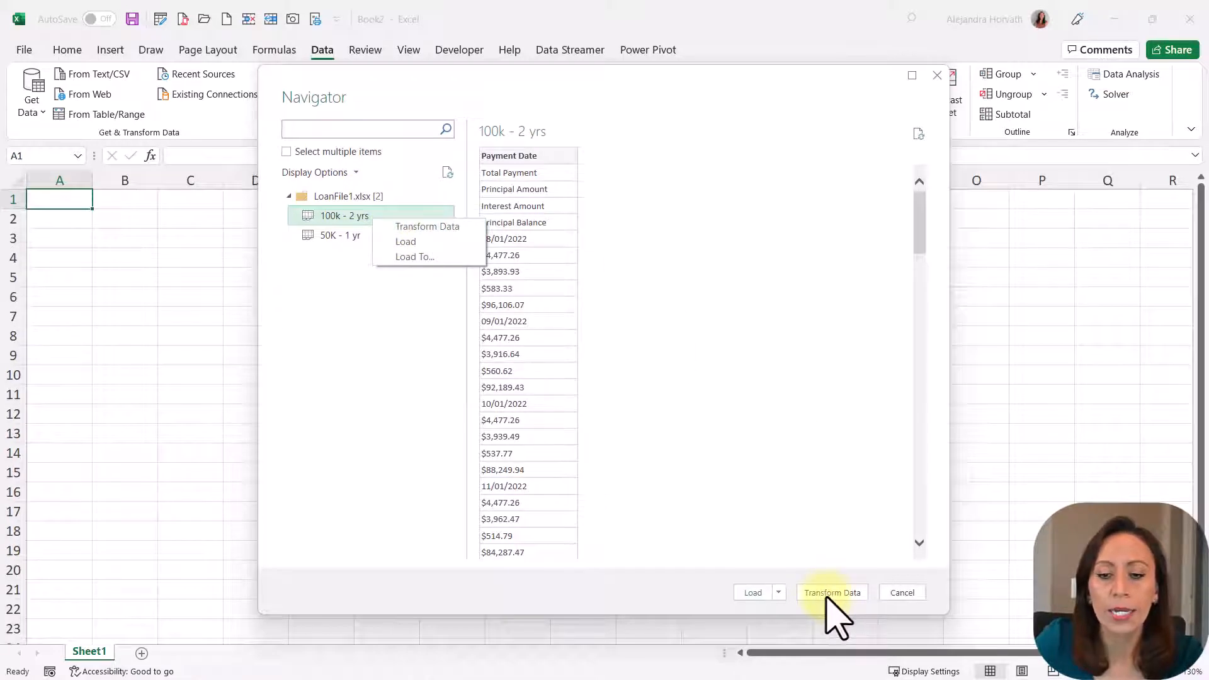
pyautogui.click(419, 227)
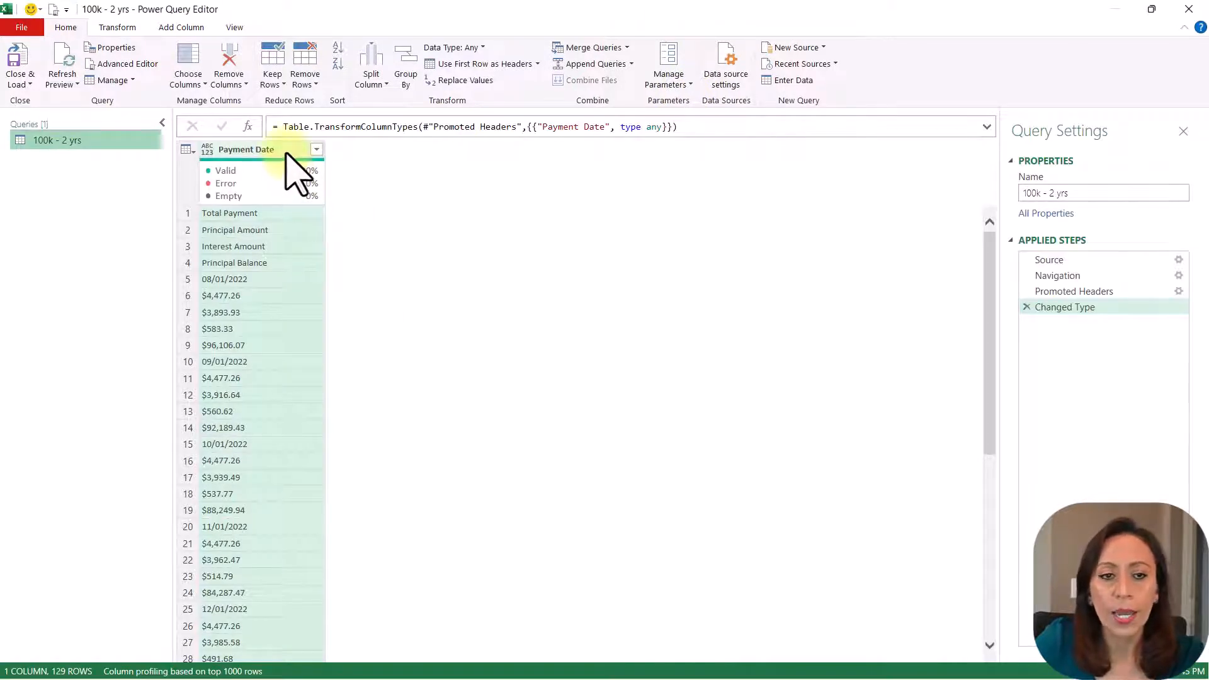
# - Review the single-column loan data and remove the Changed Type and Promoted Headers steps from the query
pyautogui.scroll(-7, 283, 283)
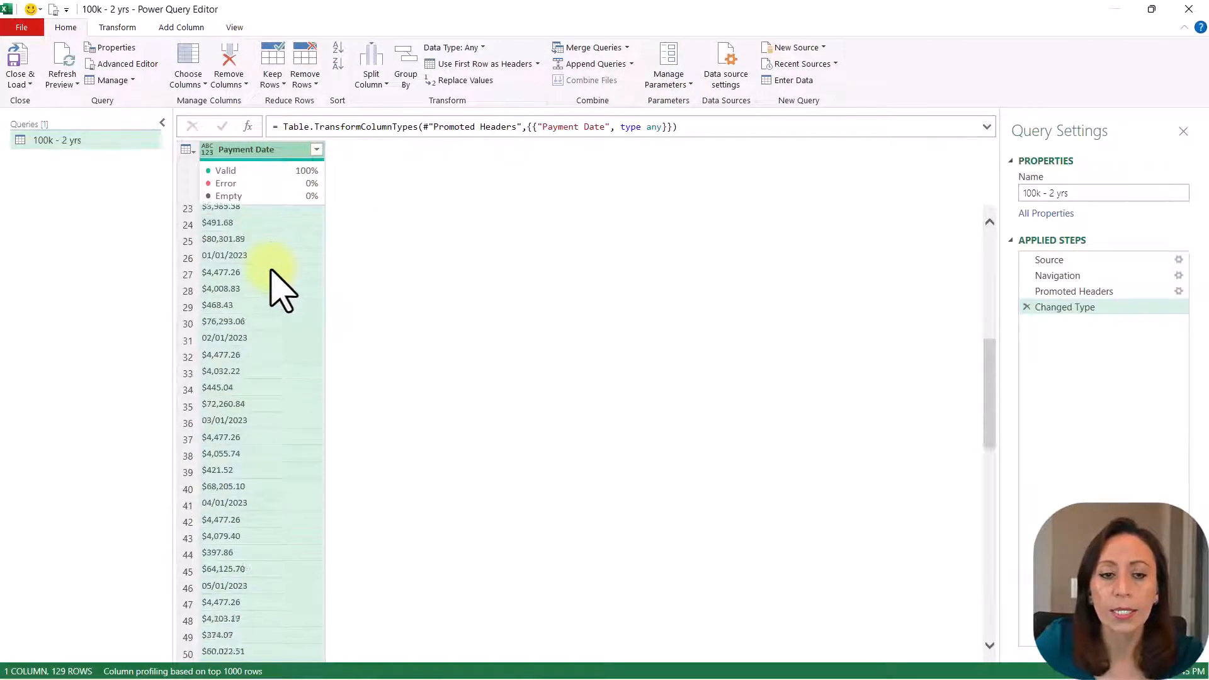
pyautogui.scroll(7, 282, 289)
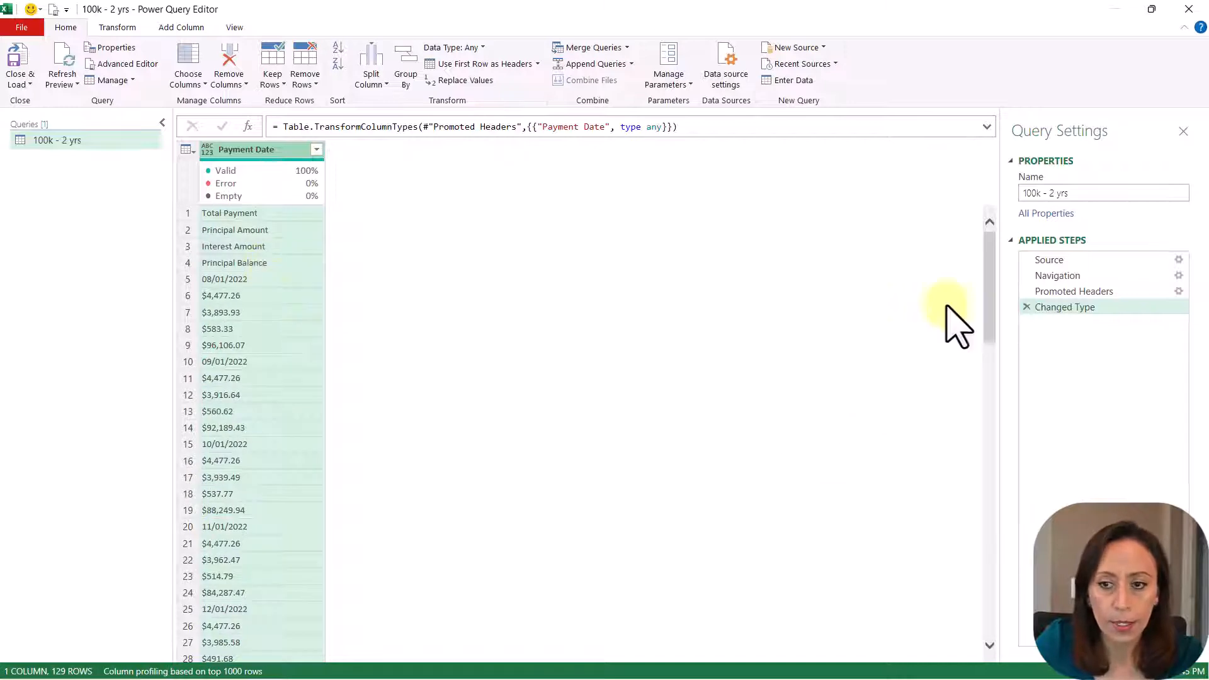
pyautogui.click(1026, 307)
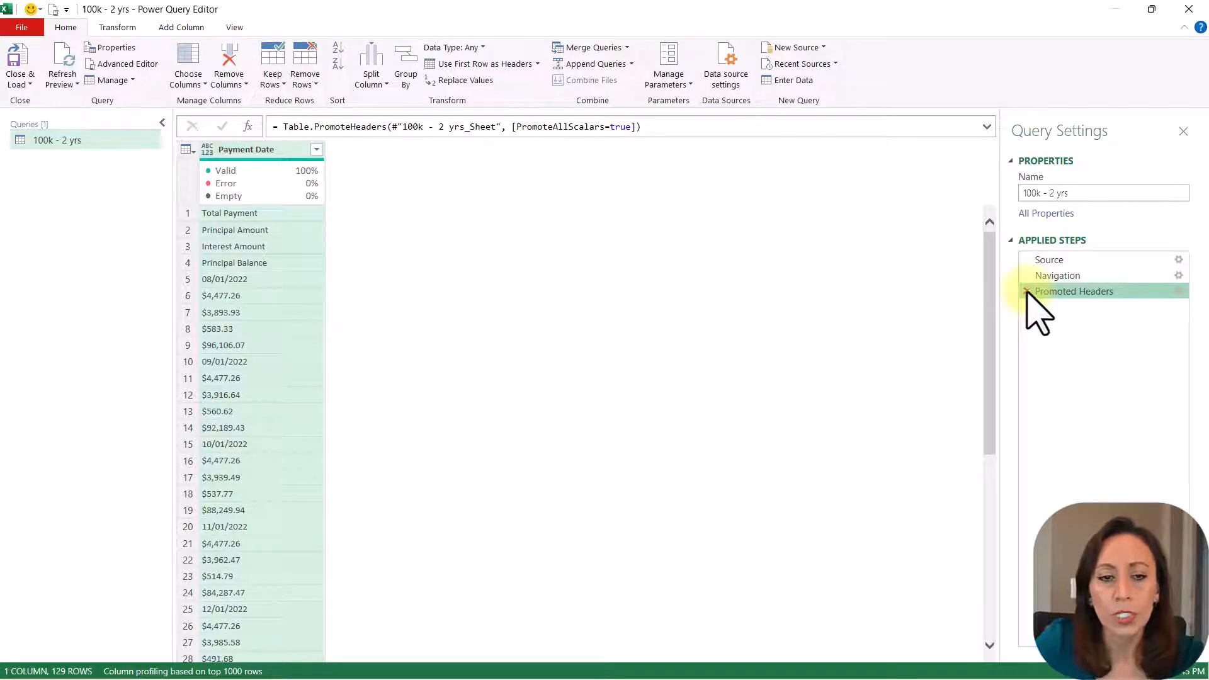
pyautogui.click(1027, 292)
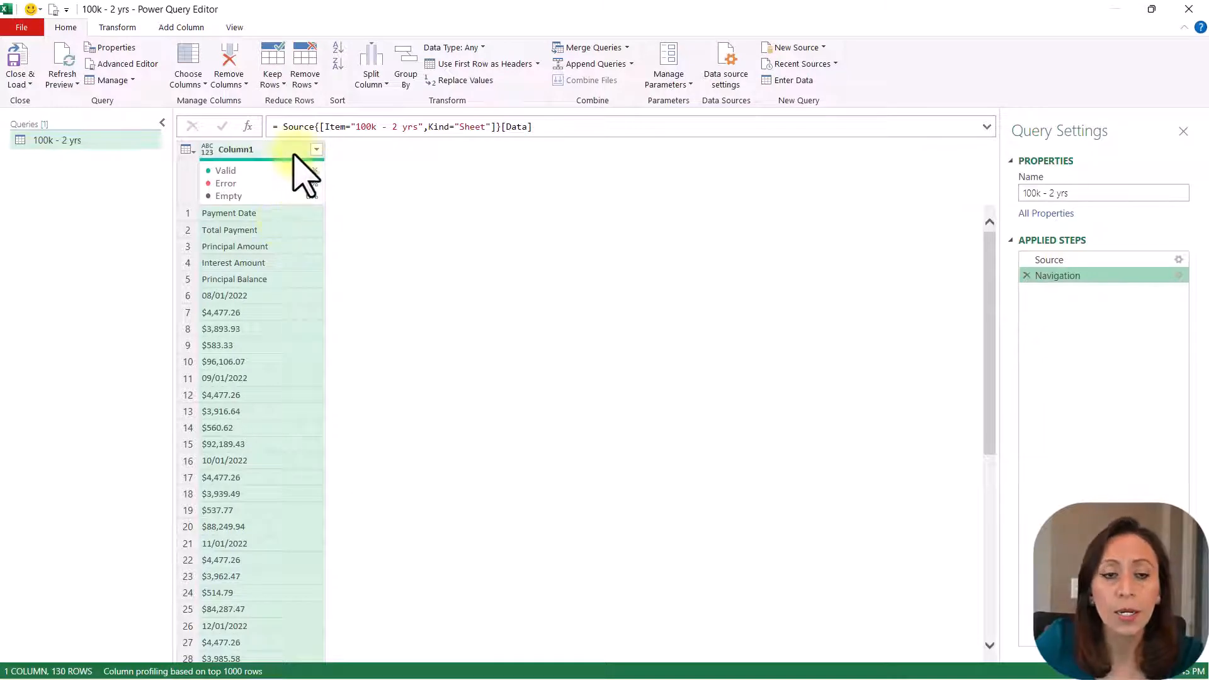
# - Check the first row of Column1 and rename the 100k - 2 yrs query as Demo
pyautogui.click(313, 215)
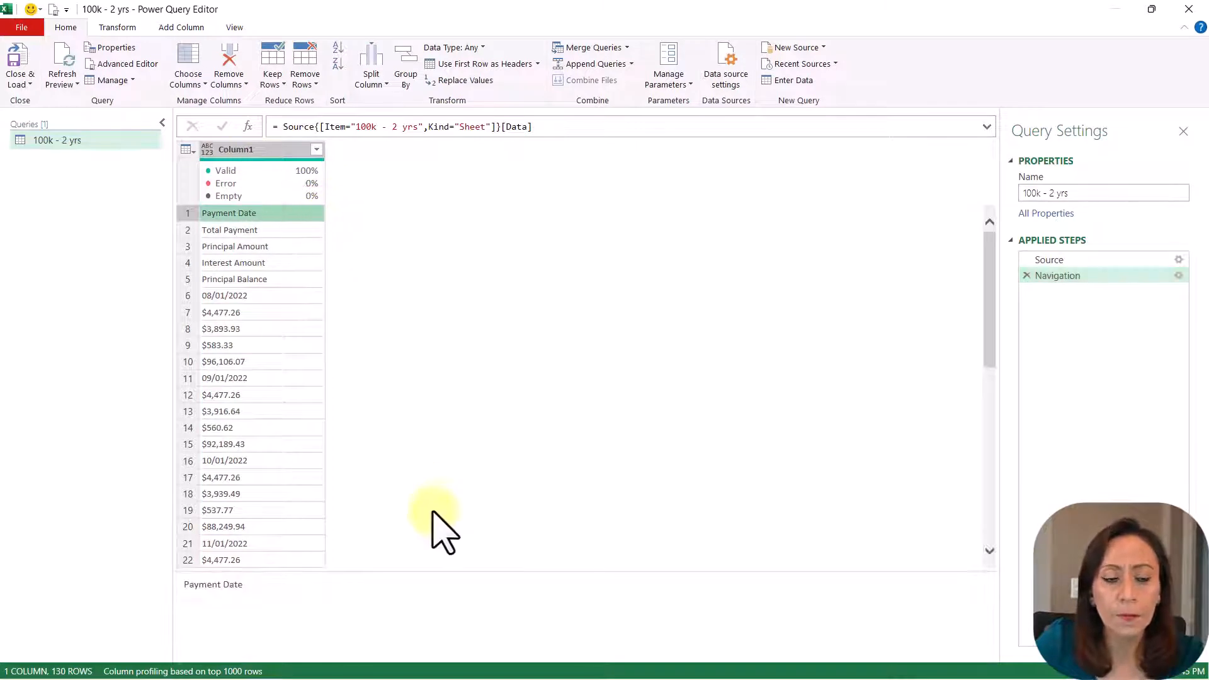
pyautogui.doubleClick(129, 140)
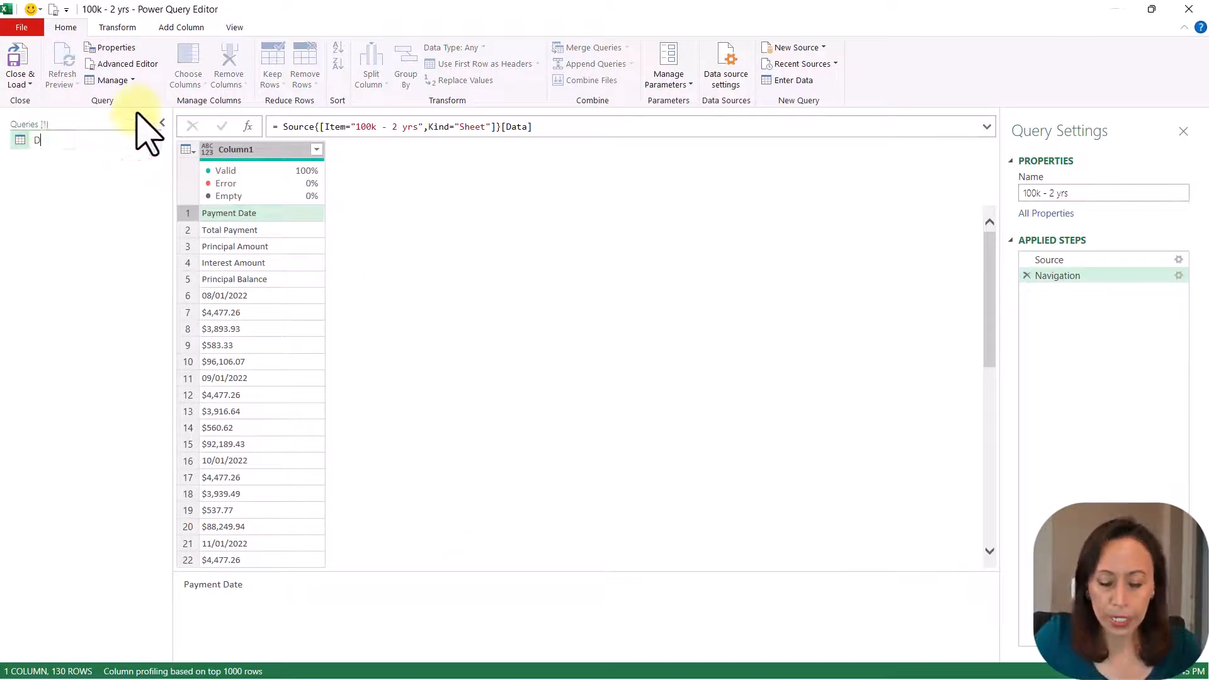
pyautogui.write('Demo')
pyautogui.press('Return')
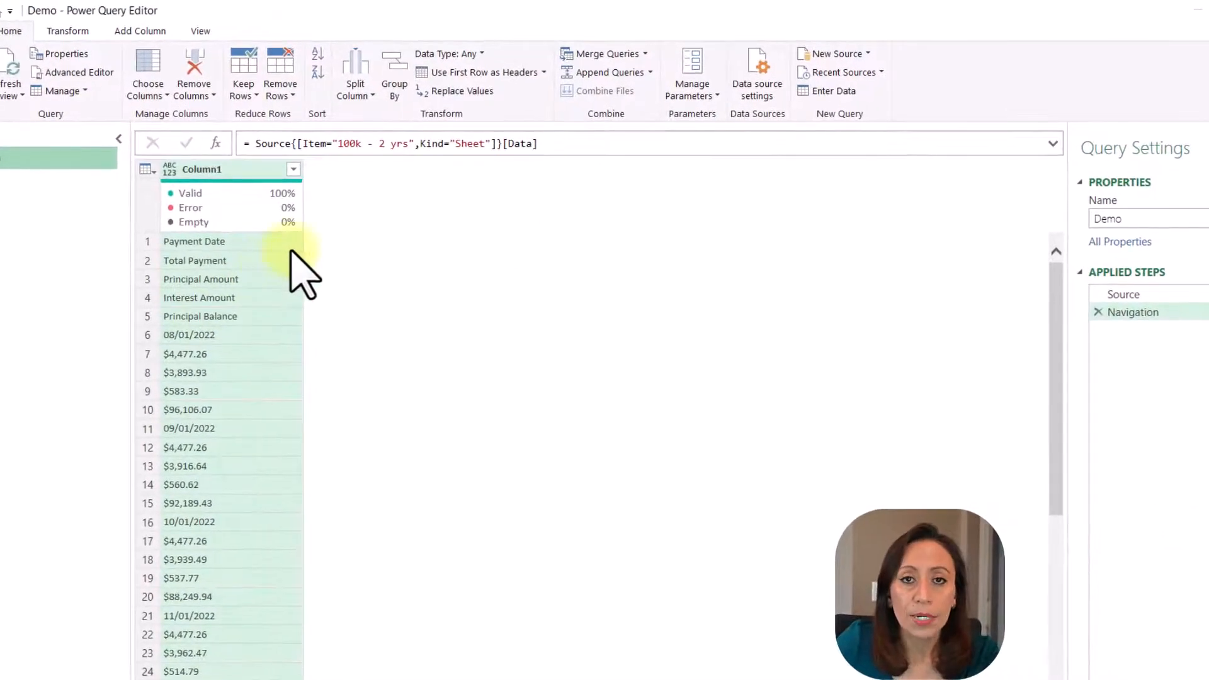
# - Add an index column starting at 0 to the Demo query and check its numbering through the last row
pyautogui.click(133, 31)
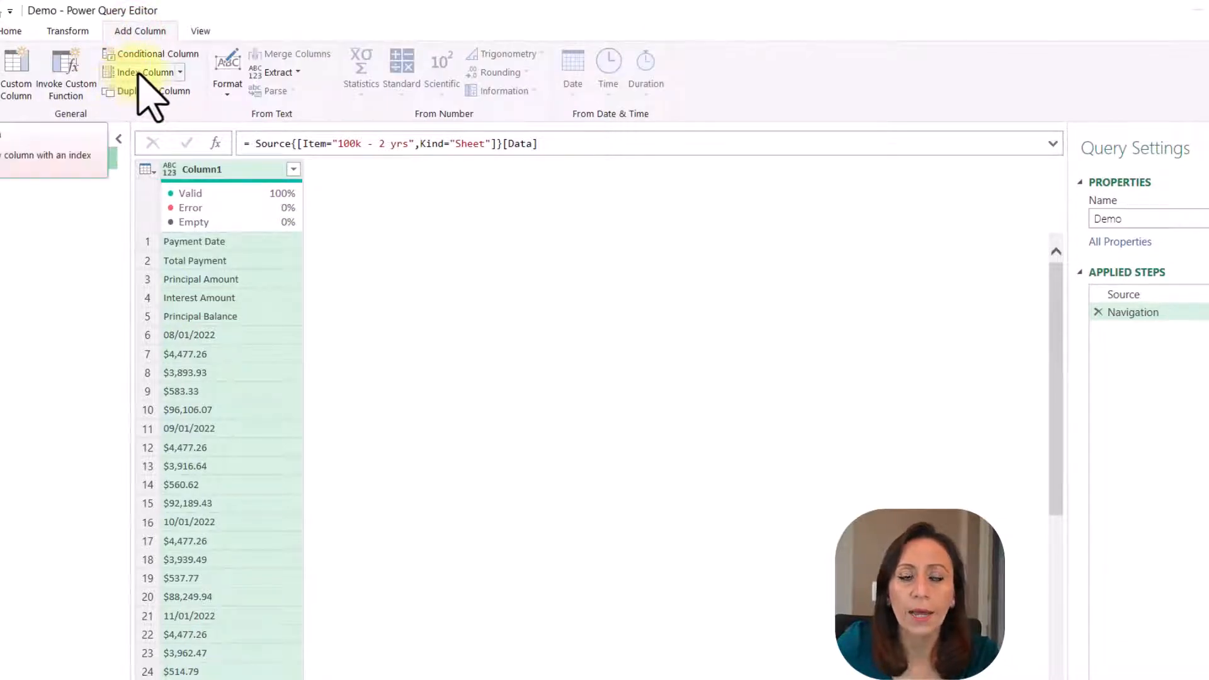
pyautogui.click(139, 72)
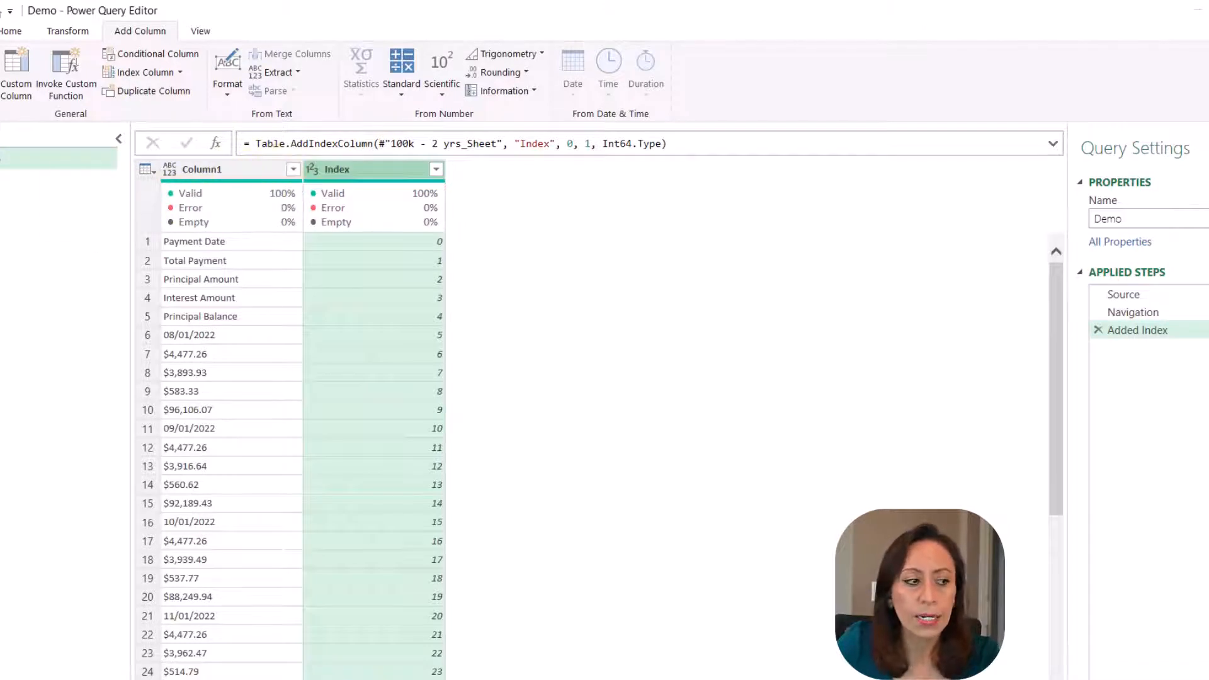
pyautogui.click(369, 240)
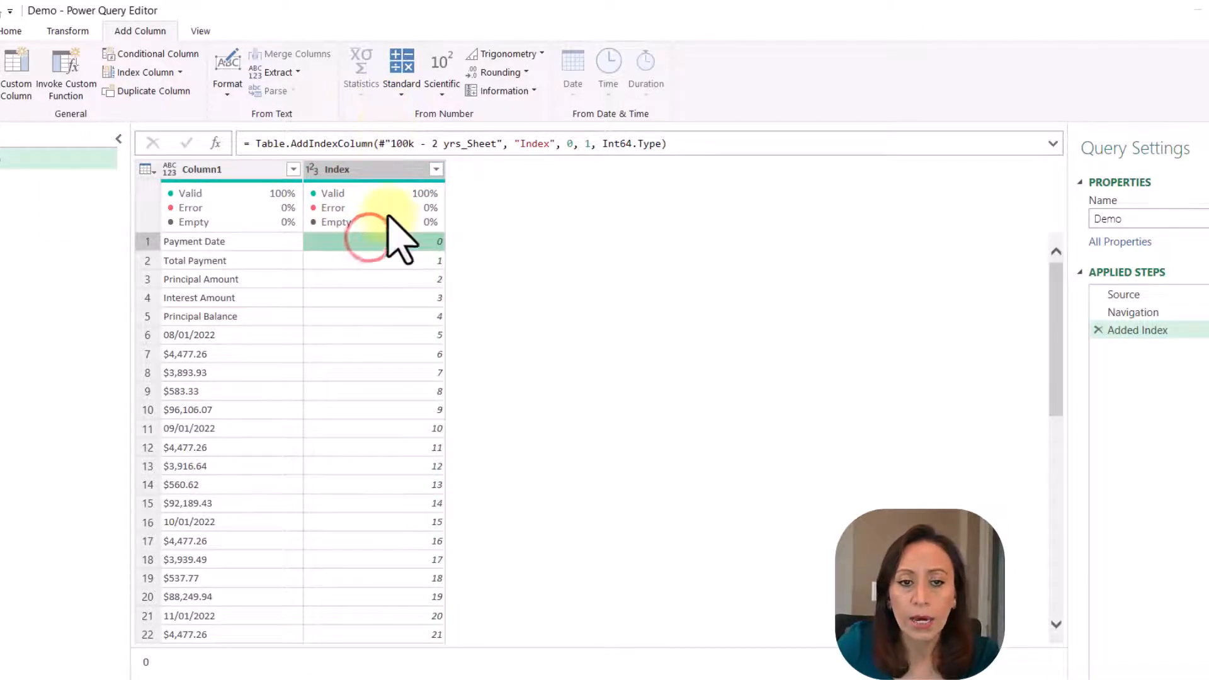
pyautogui.scroll(-20, 403, 315)
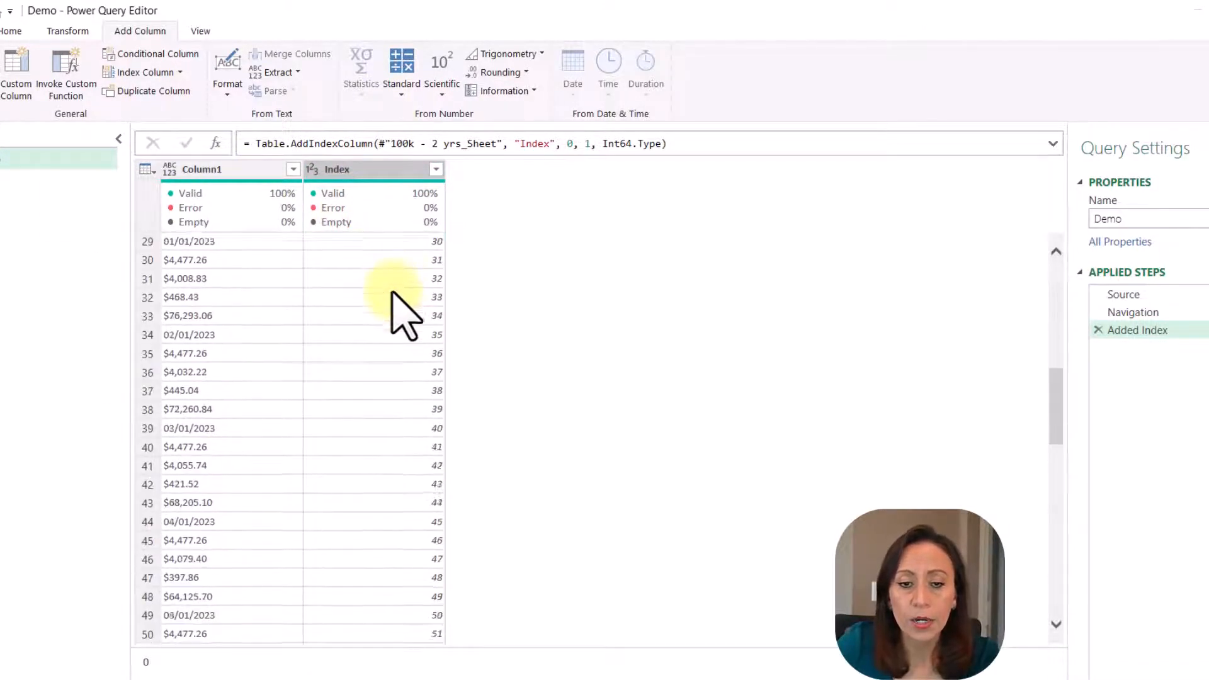
pyautogui.scroll(-10, 393, 302)
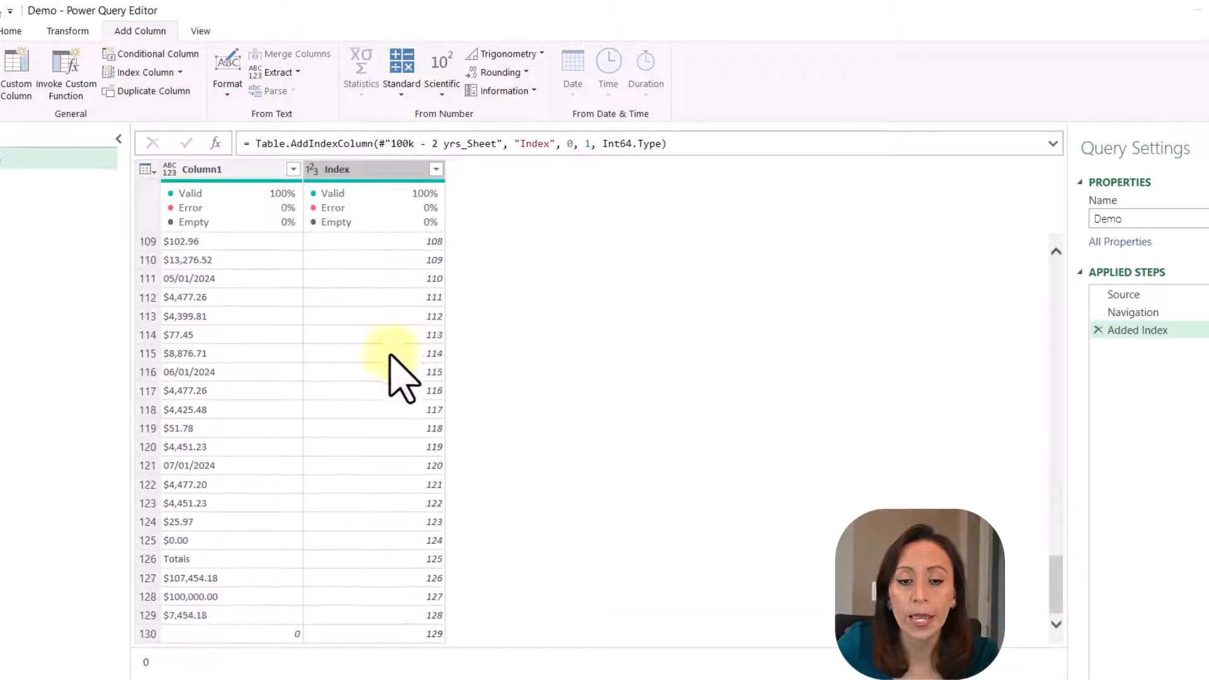
pyautogui.scroll(20, 377, 480)
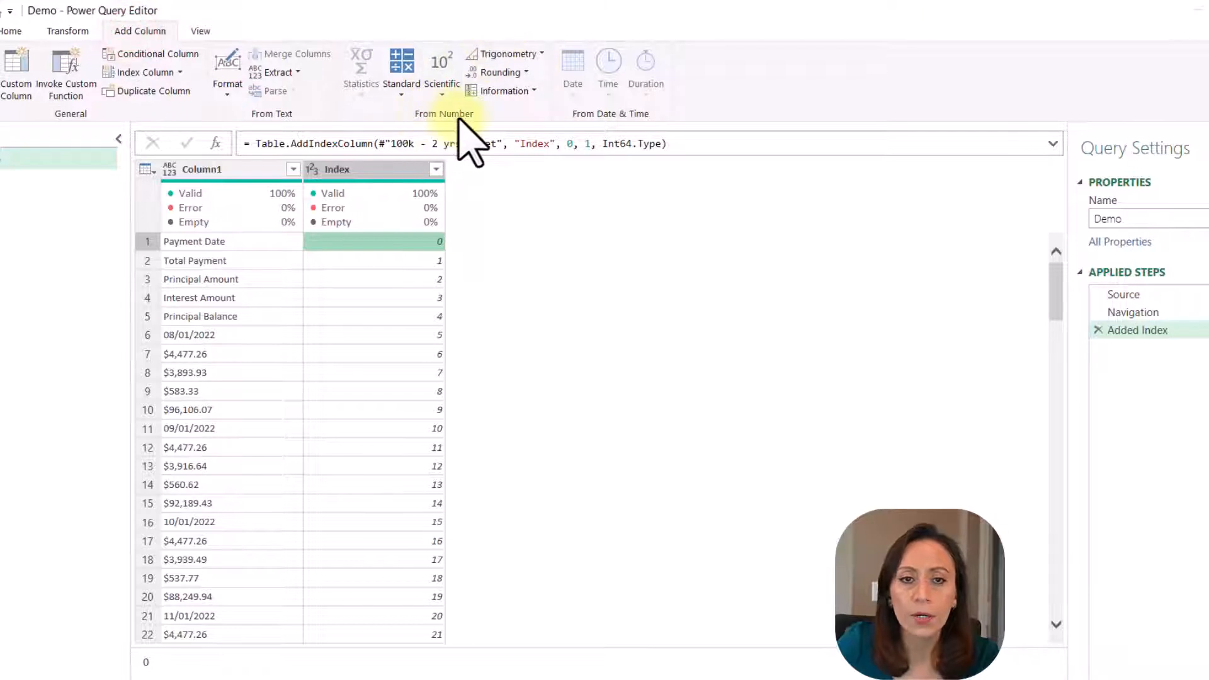
# - Add an integer-division column that divides the Index column by 5
pyautogui.click(402, 94)
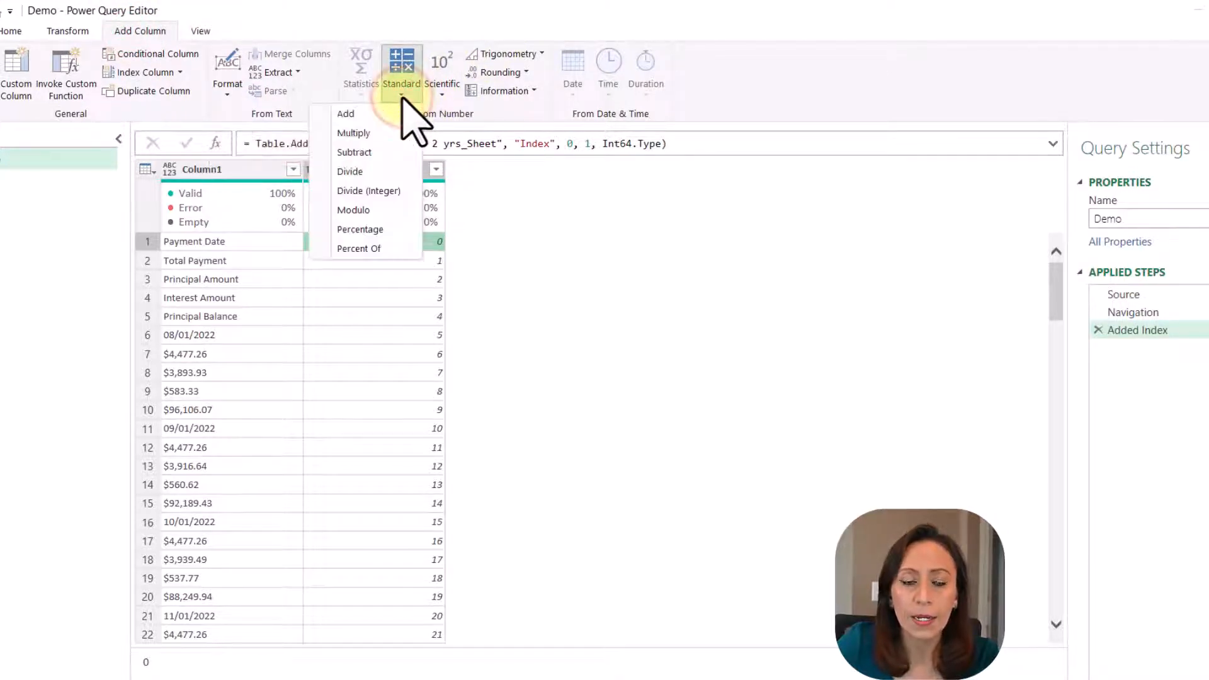
pyautogui.click(386, 193)
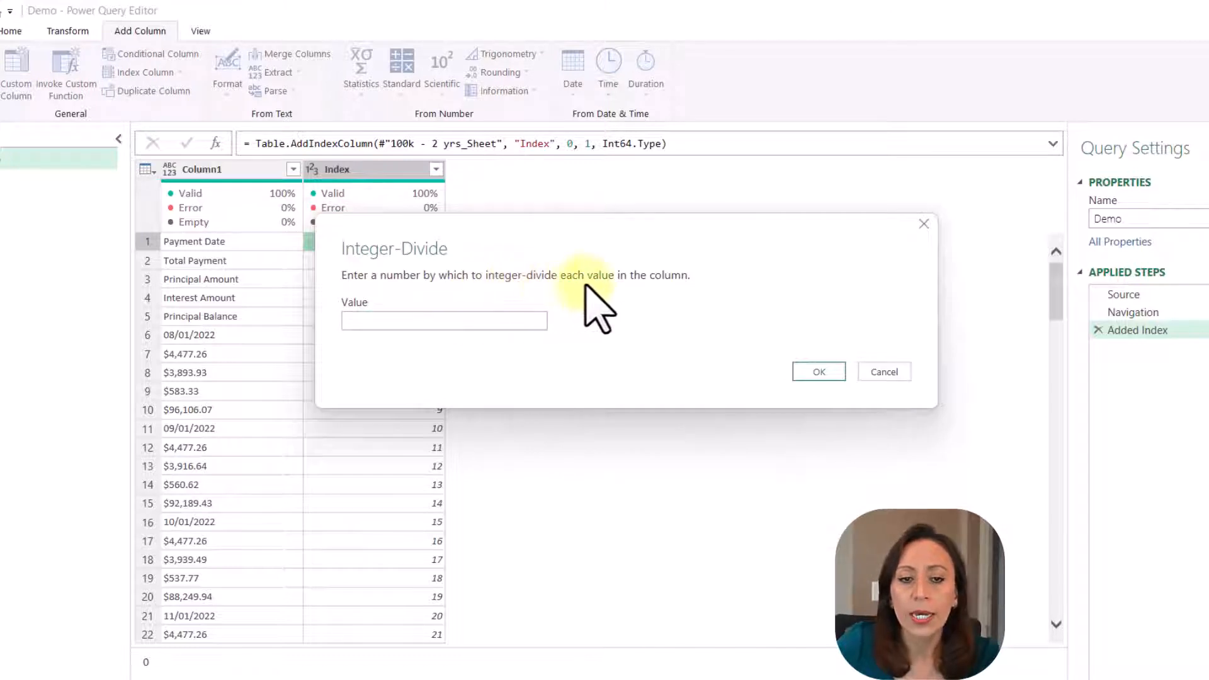
pyautogui.click(532, 321)
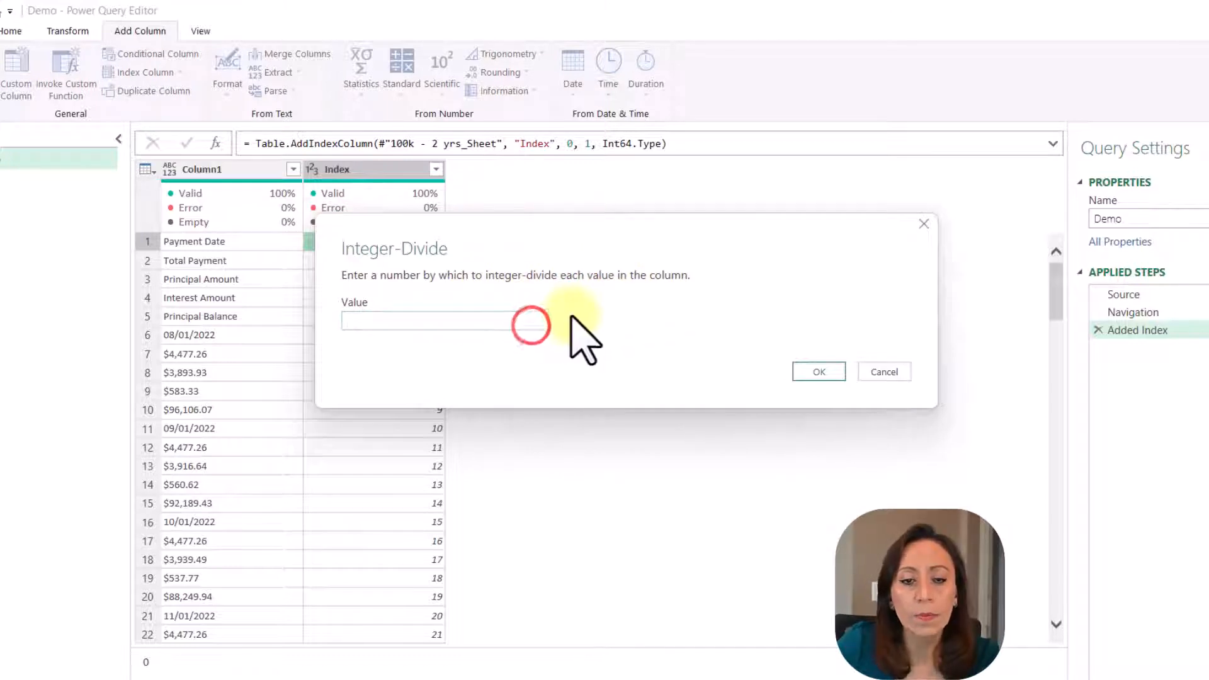
pyautogui.press('Escape')
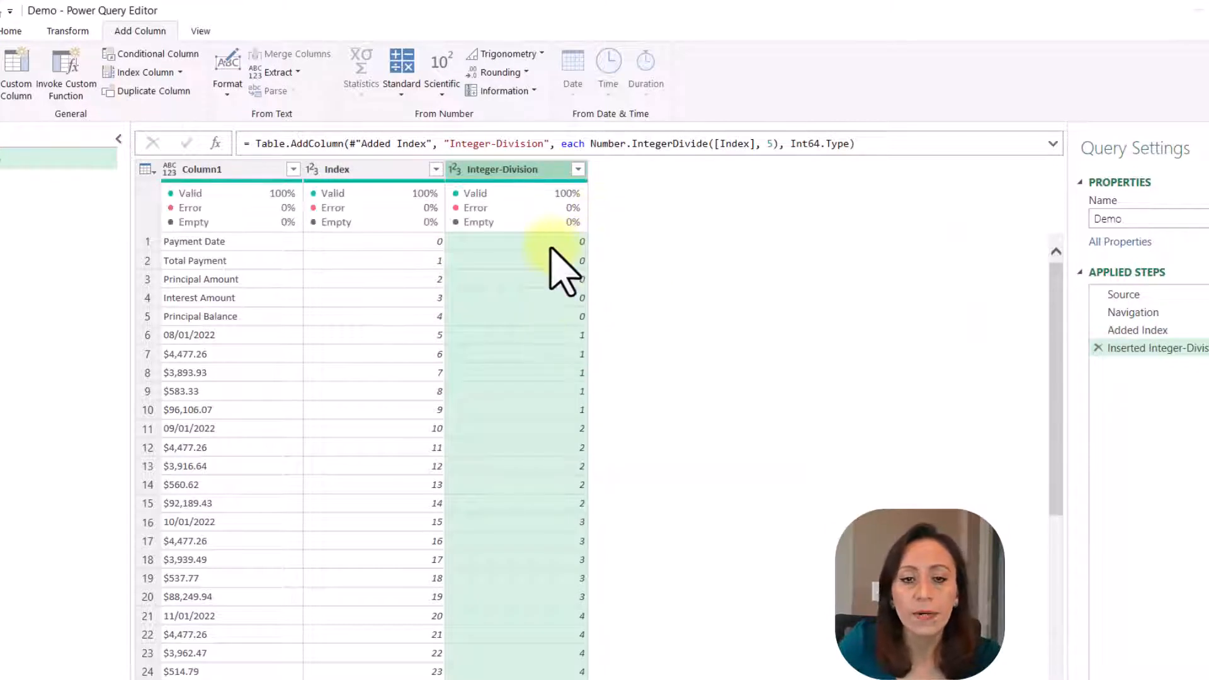
pyautogui.click(272, 240)
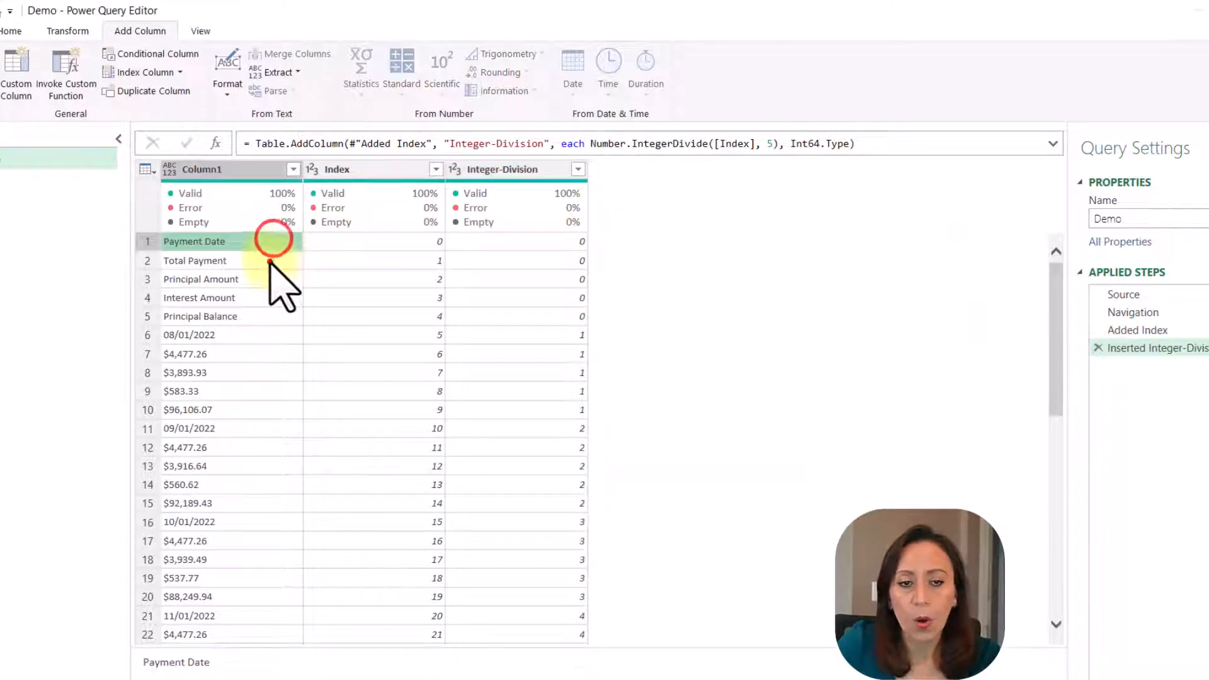
# - Compare the first five Column1 labels with their values in the Integer-Division column
pyautogui.click(269, 261)
pyautogui.click(270, 279)
pyautogui.click(270, 297)
pyautogui.click(264, 316)
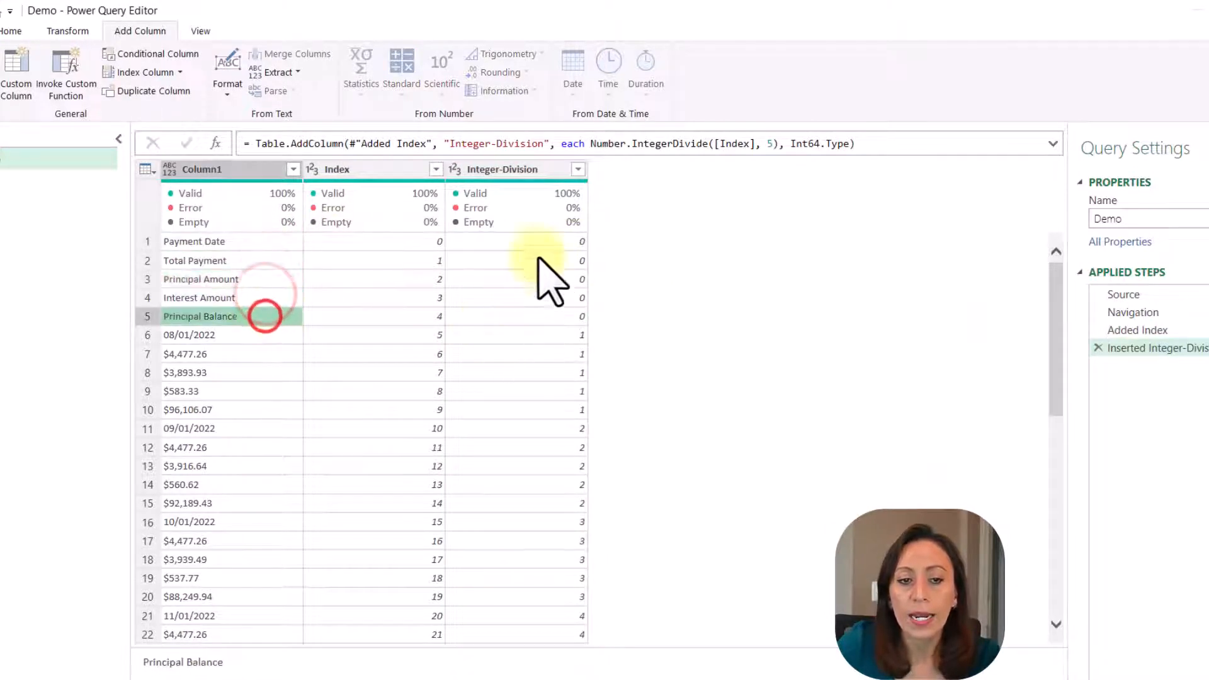
pyautogui.click(541, 241)
pyautogui.click(541, 261)
pyautogui.click(543, 279)
pyautogui.click(543, 297)
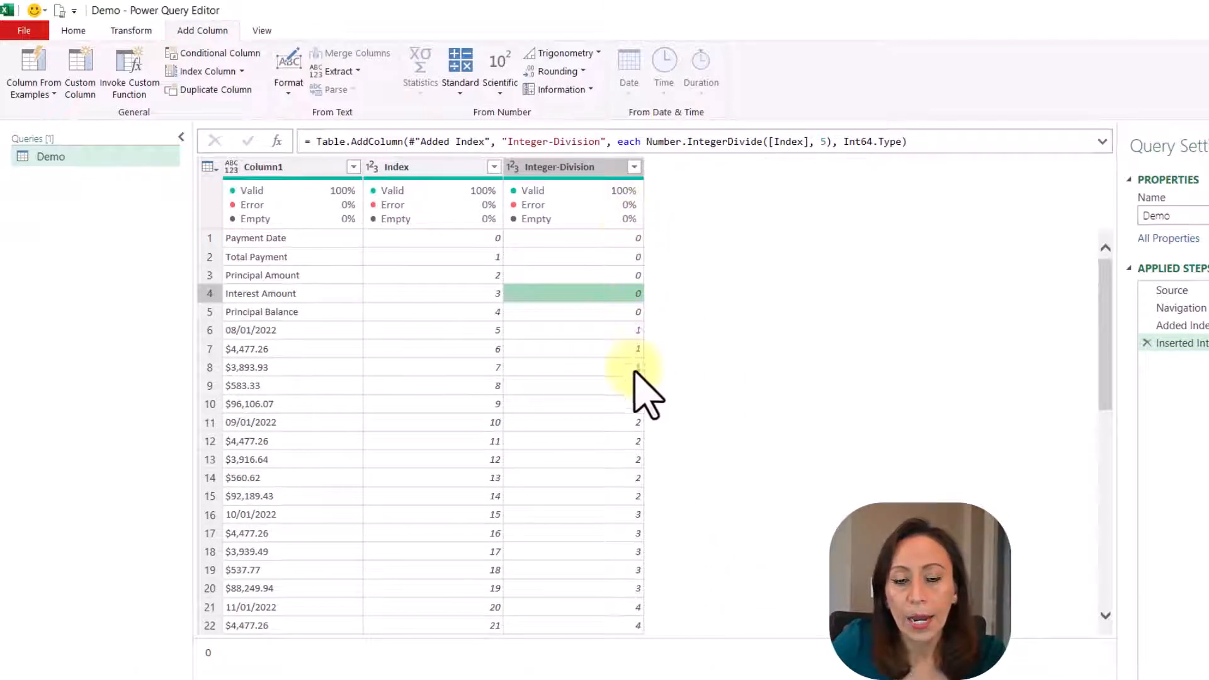
# - Transform the Index column in place with Modulo, using 5 as the divisor
pyautogui.click(431, 165)
pyautogui.moveTo(444, 218)
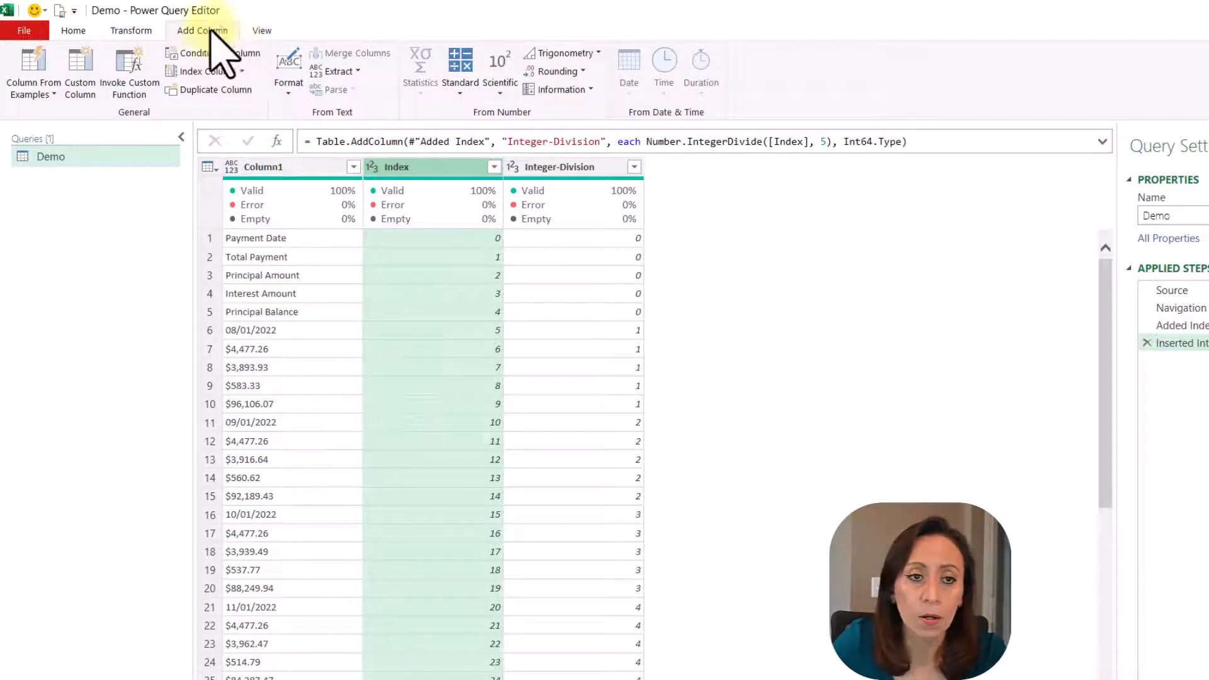
pyautogui.click(134, 32)
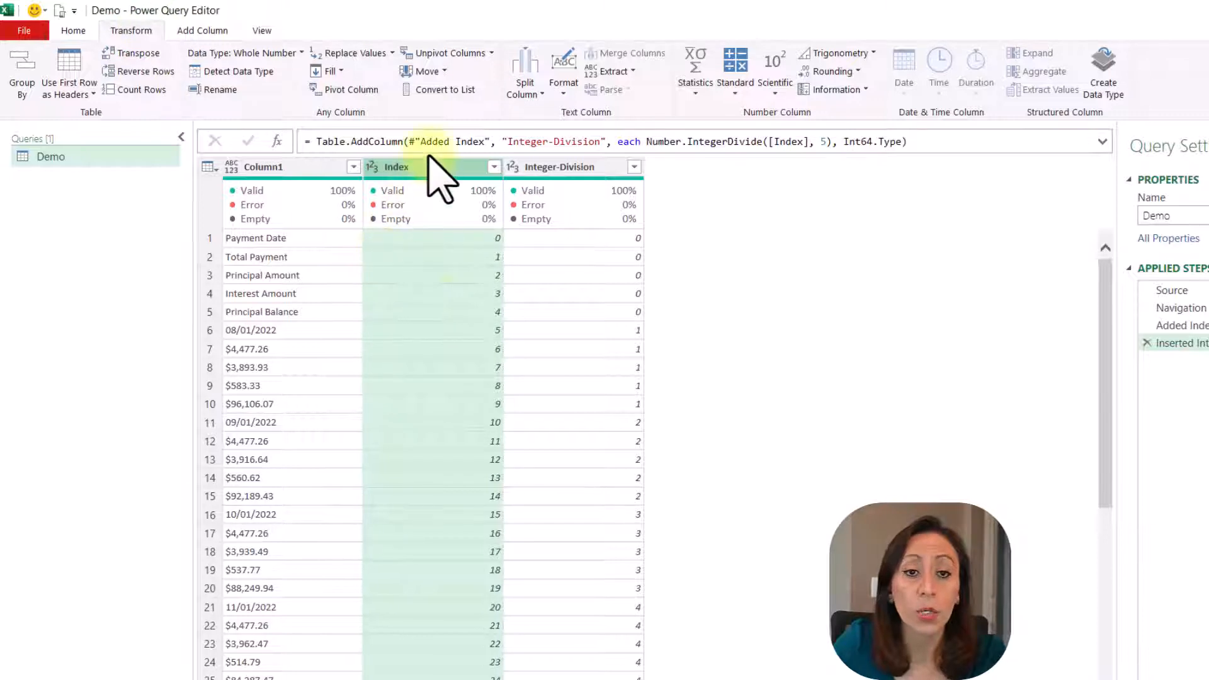
pyautogui.click(743, 92)
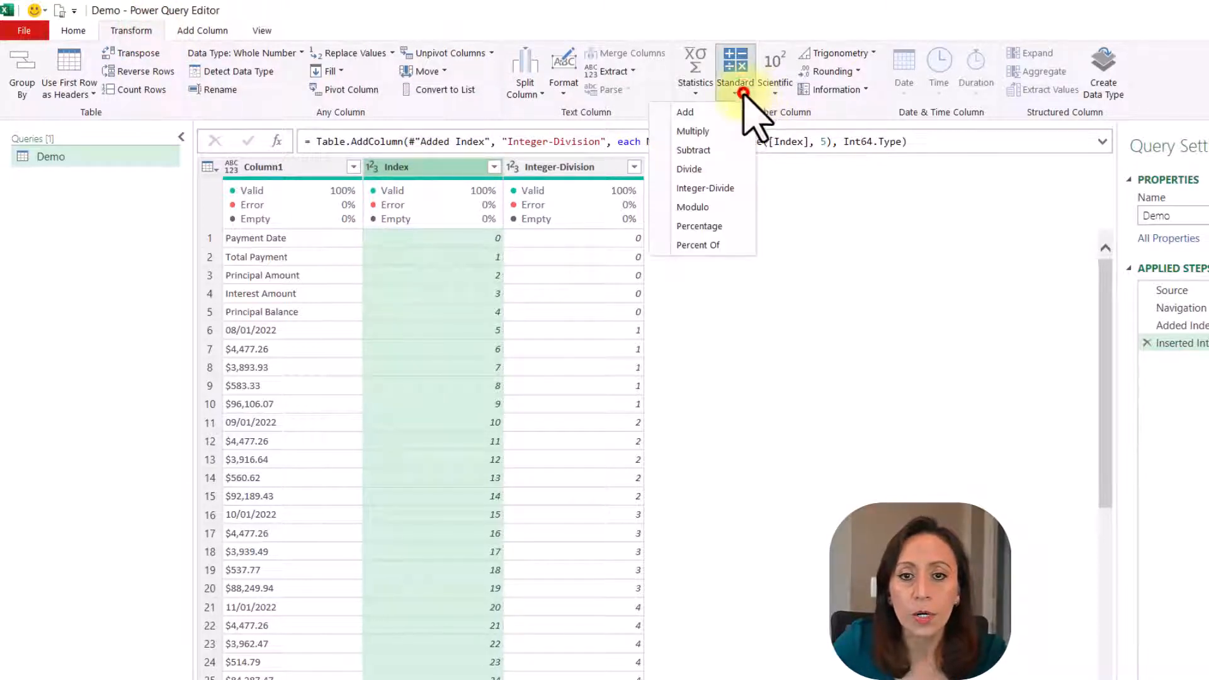
pyautogui.click(725, 210)
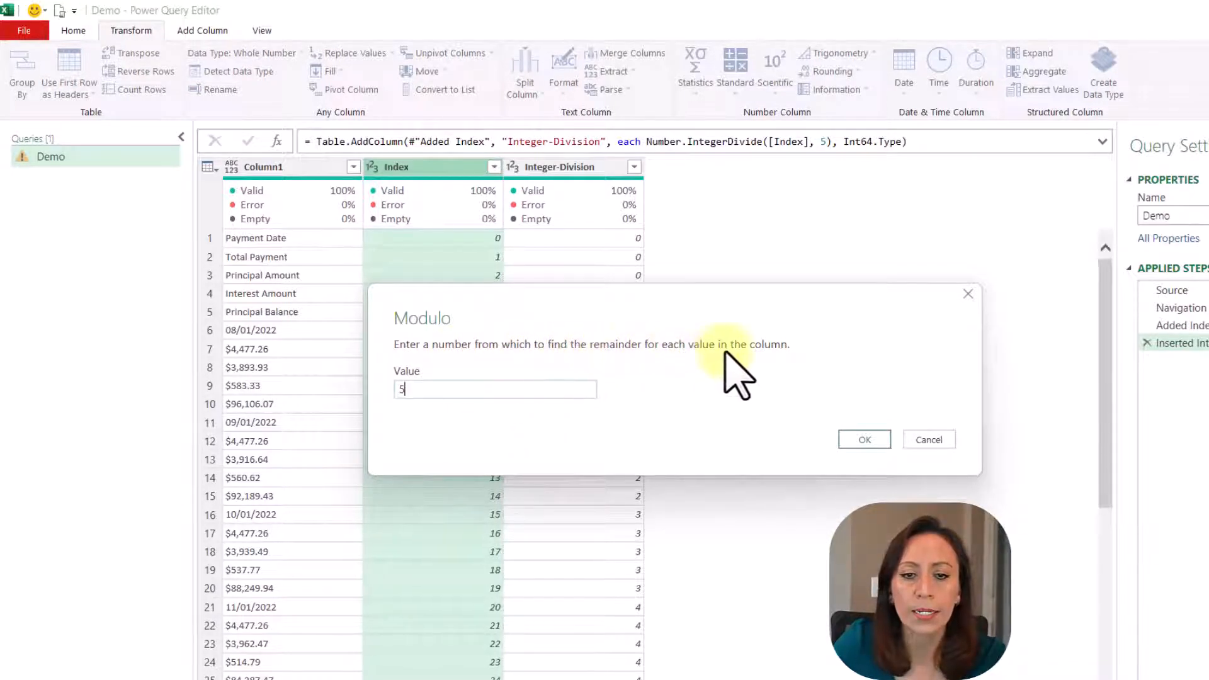
pyautogui.click(861, 440)
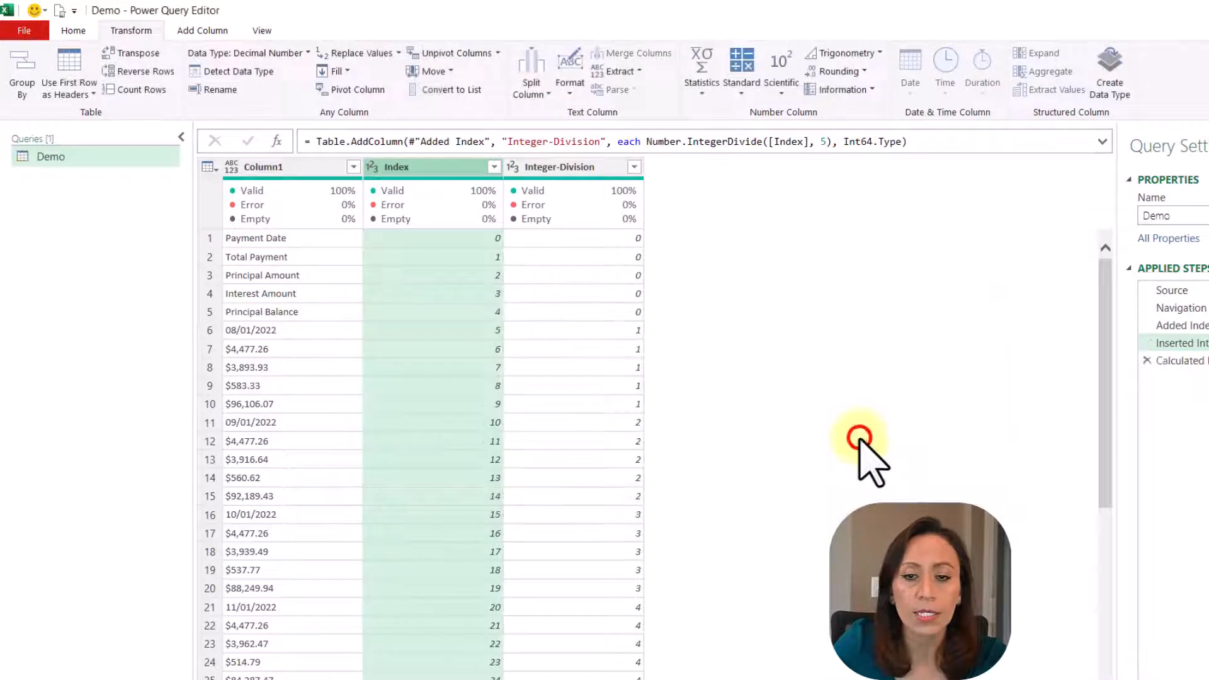
# - Examine the remainders in the first six rows and compare the payment date rows across the record groups
pyautogui.click(469, 242)
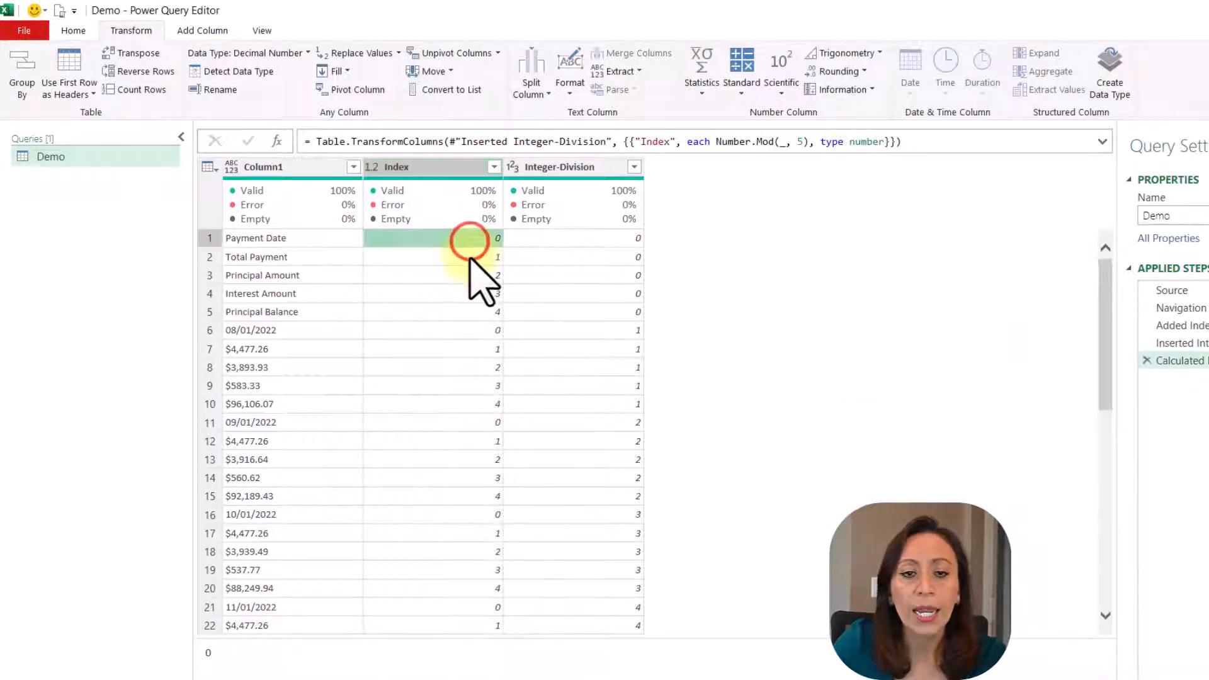
pyautogui.click(471, 257)
pyautogui.click(472, 275)
pyautogui.click(470, 294)
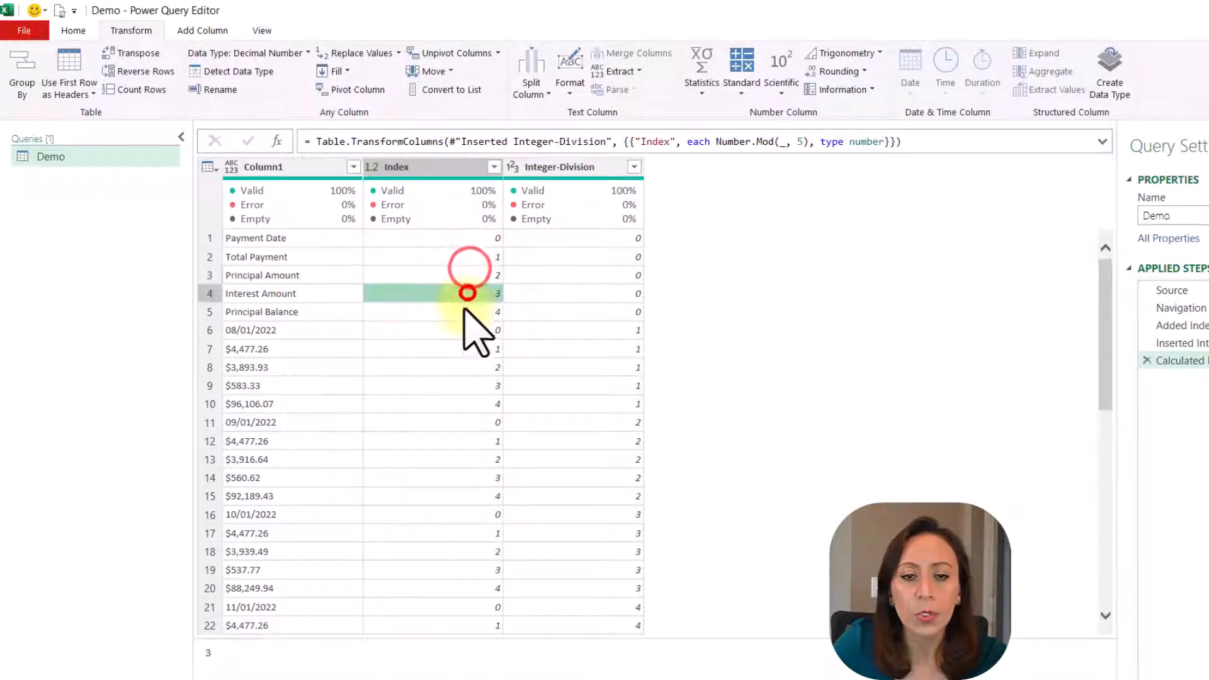
pyautogui.click(464, 310)
pyautogui.click(461, 330)
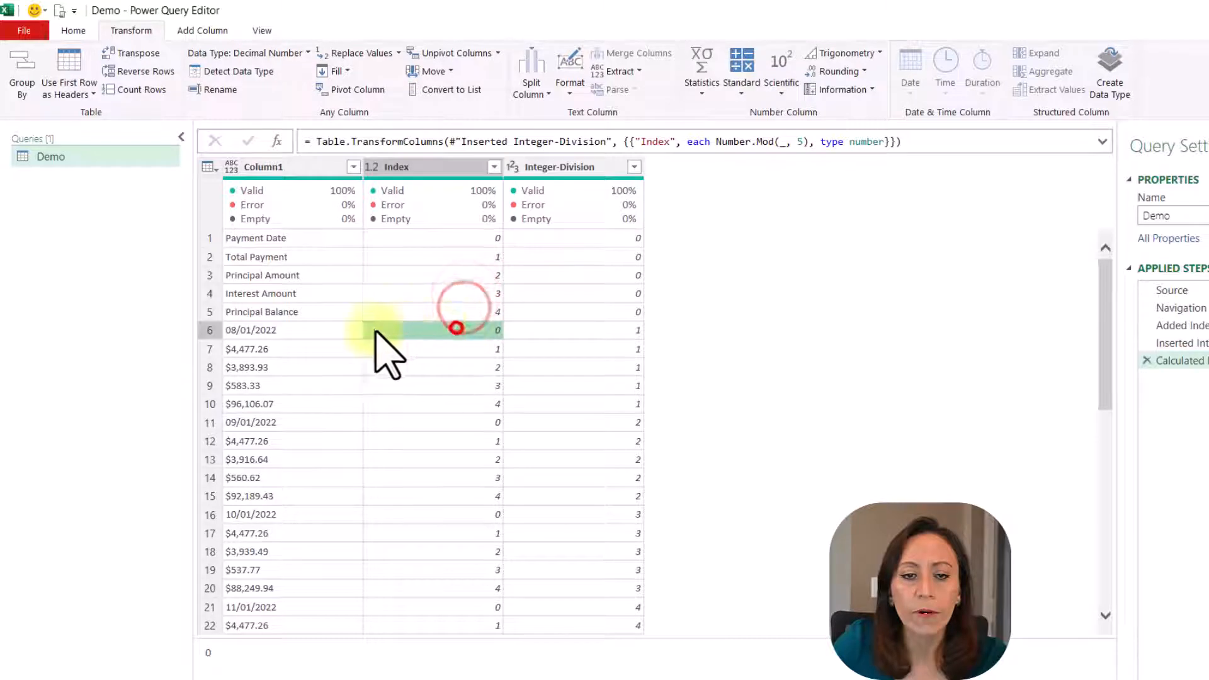
pyautogui.click(210, 330)
pyautogui.click(210, 238)
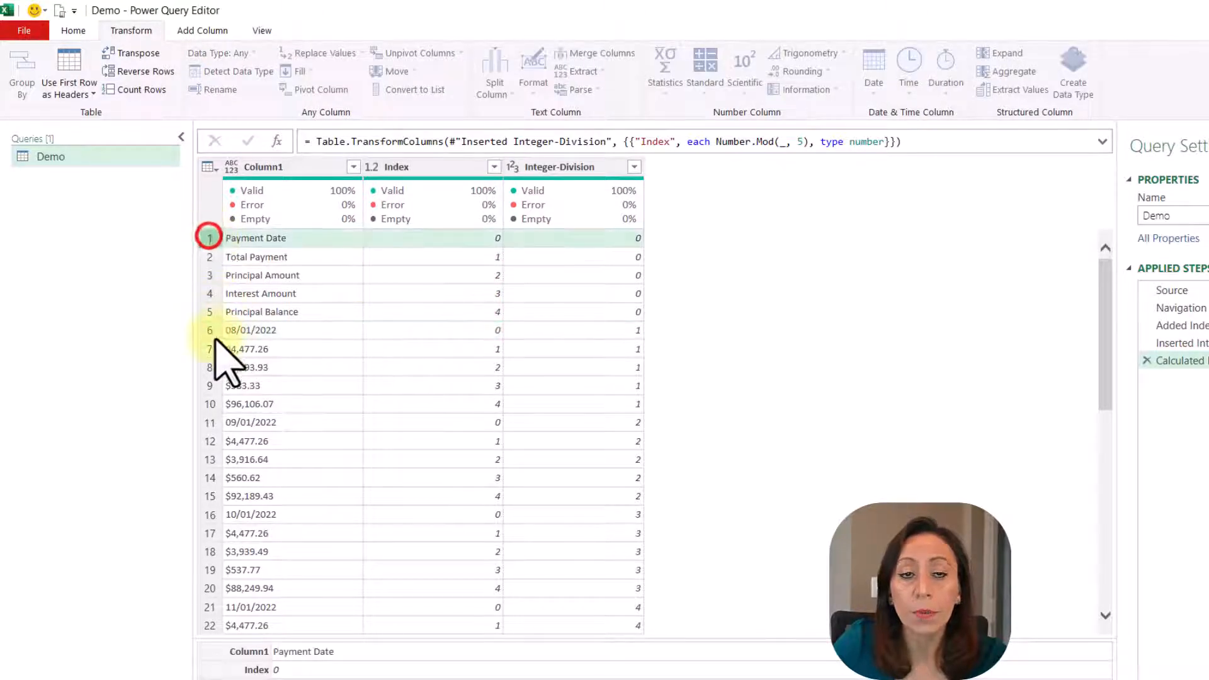
pyautogui.click(210, 330)
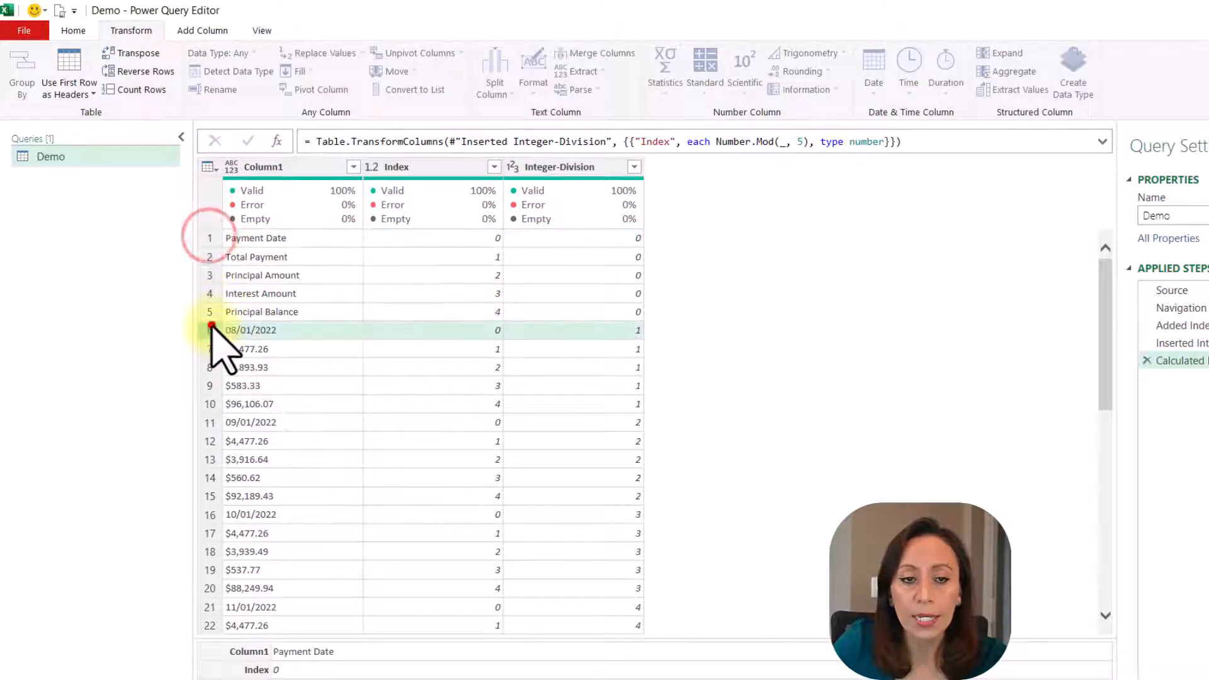
pyautogui.click(210, 422)
# - Compare the payment, principal, interest and balance rows with their Index remainders across the record groups
pyautogui.click(204, 255)
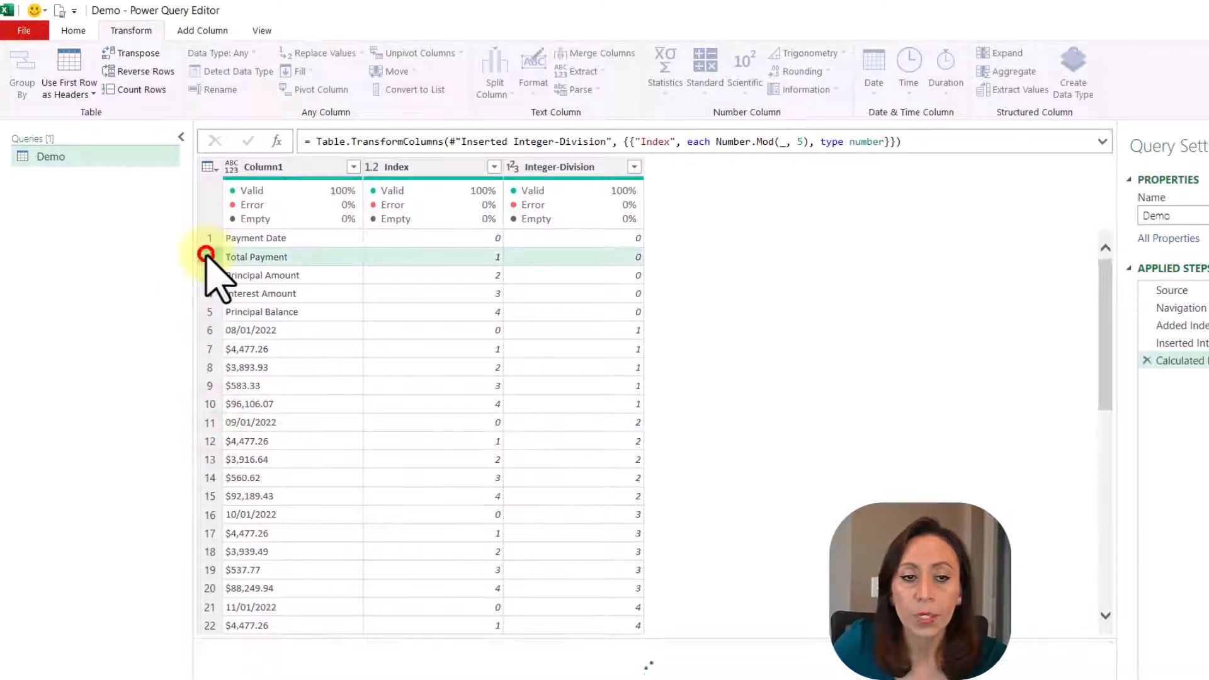
pyautogui.click(209, 292)
pyautogui.click(215, 257)
pyautogui.click(209, 275)
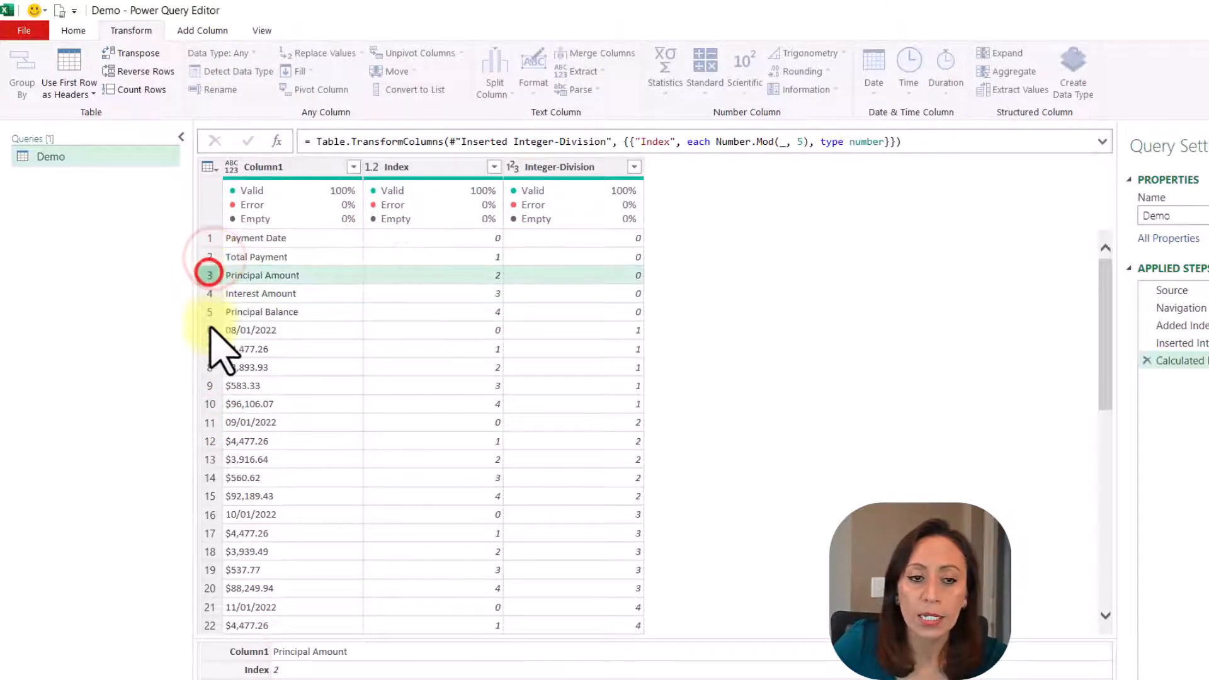
pyautogui.click(498, 258)
pyautogui.click(484, 348)
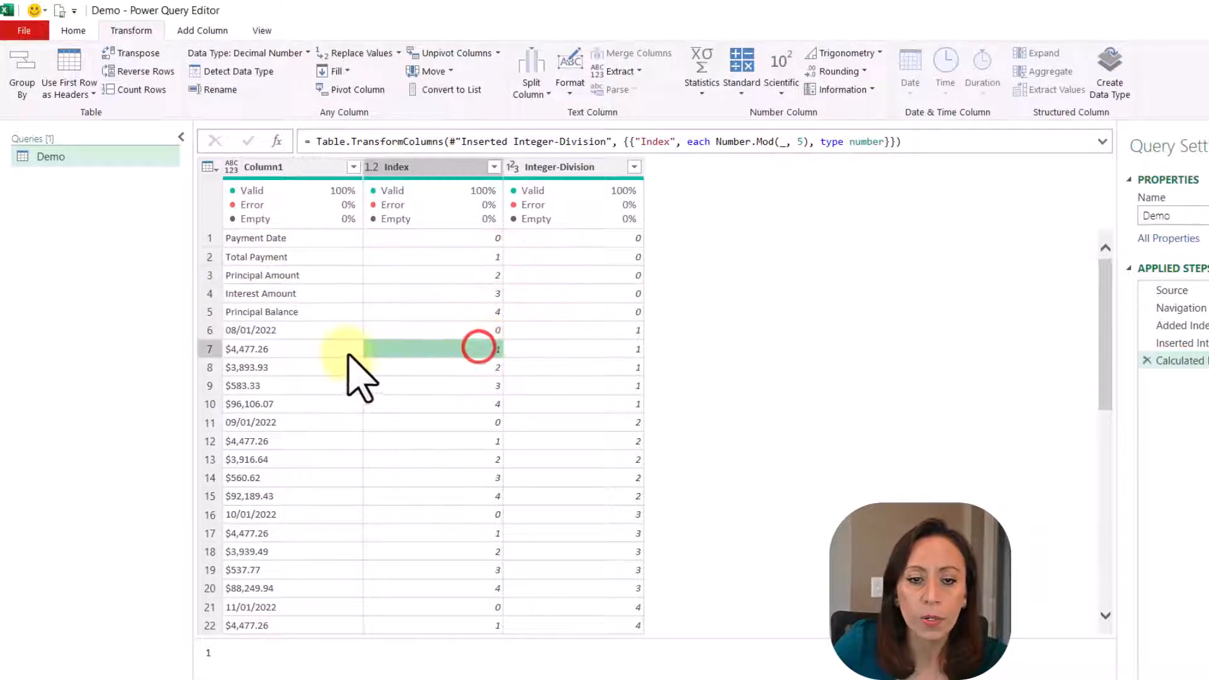
pyautogui.click(481, 367)
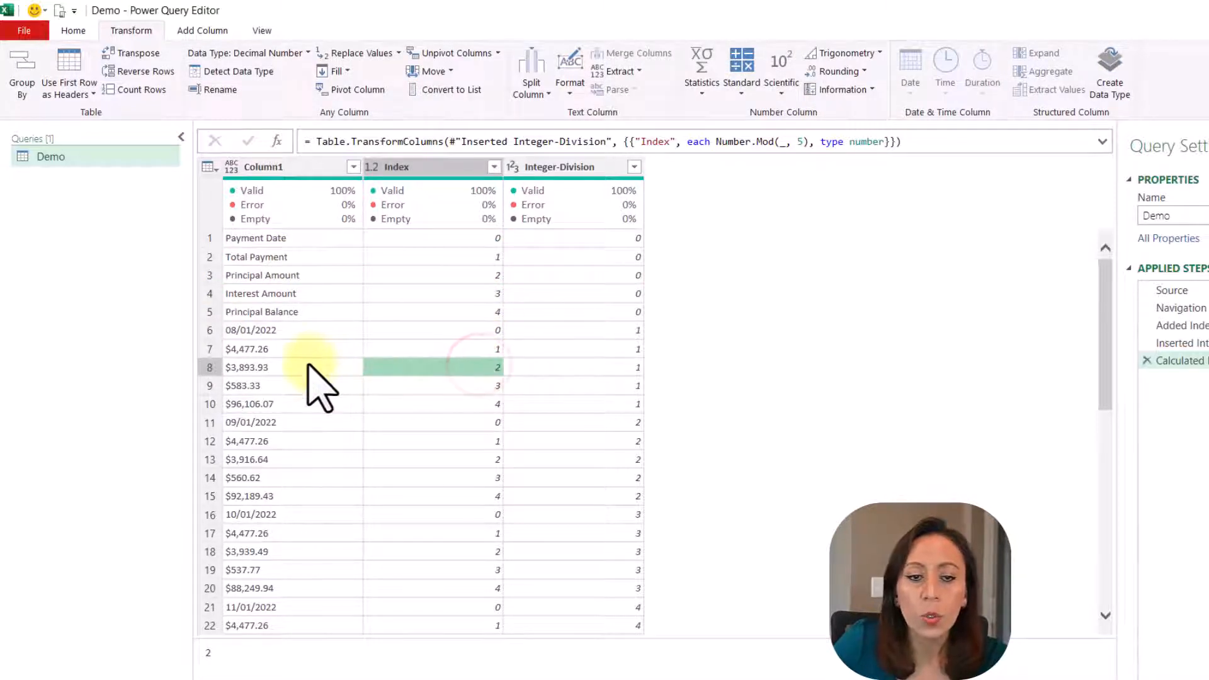
pyautogui.click(267, 385)
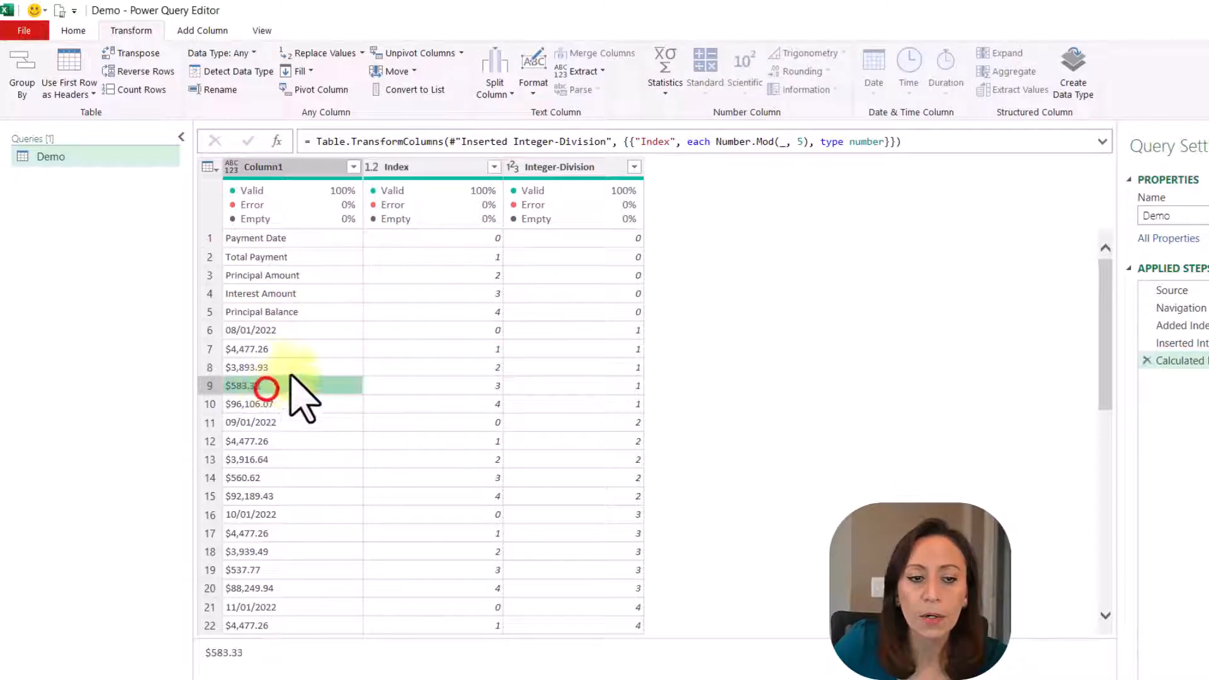
pyautogui.click(283, 311)
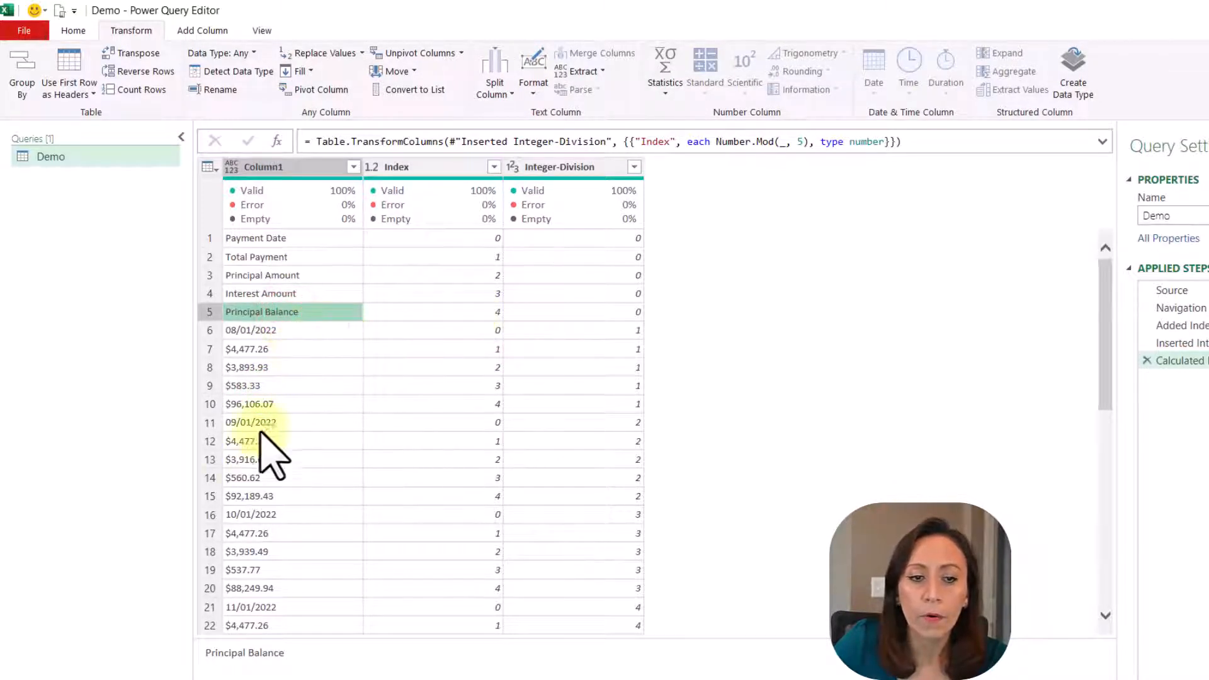
pyautogui.click(266, 406)
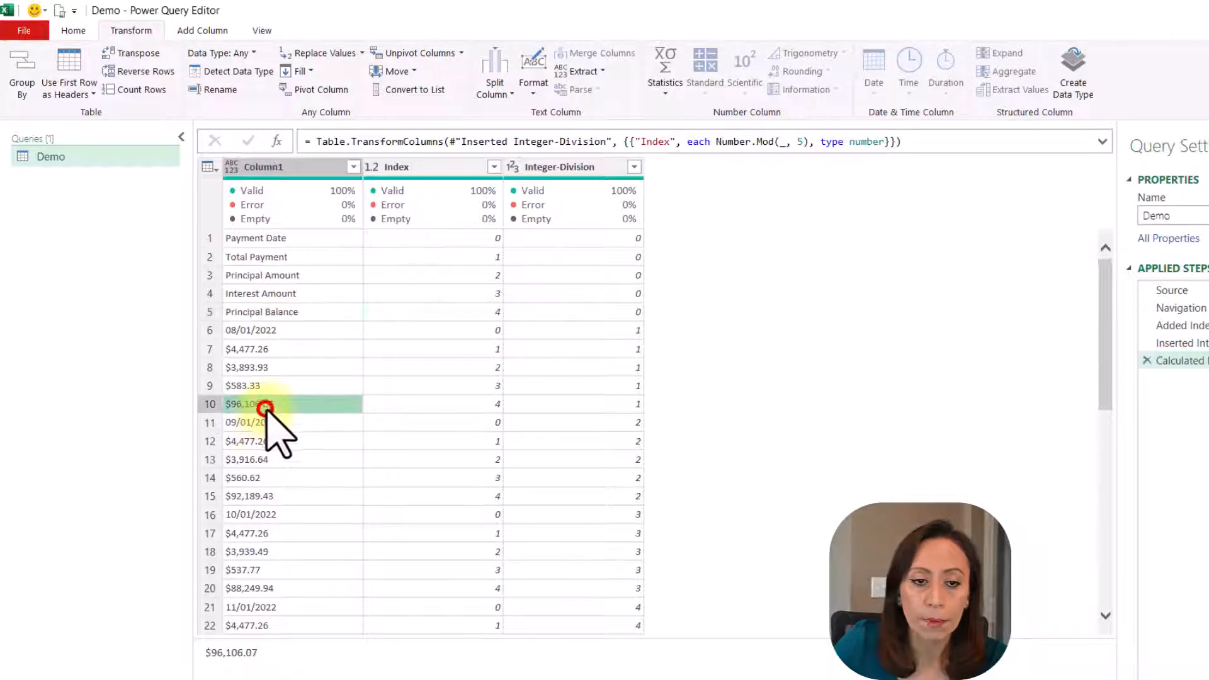
pyautogui.click(261, 496)
pyautogui.click(247, 587)
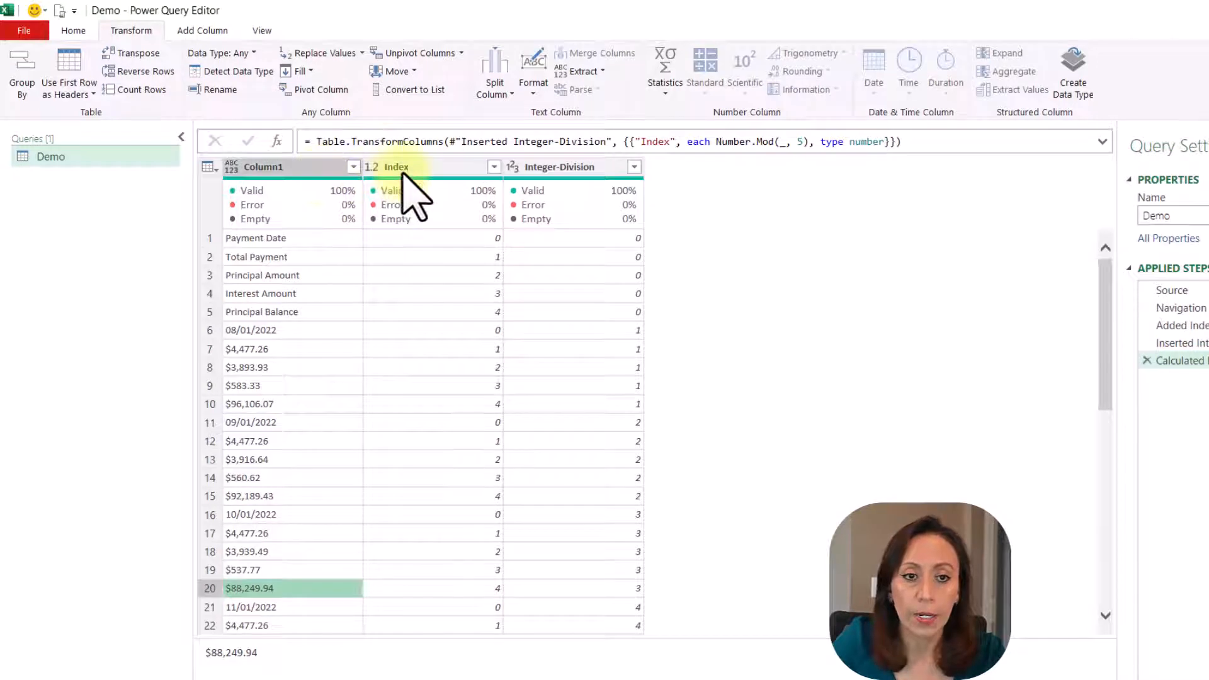
# - Rename the Index column as Modulo
pyautogui.click(400, 169)
pyautogui.doubleClick(406, 167)
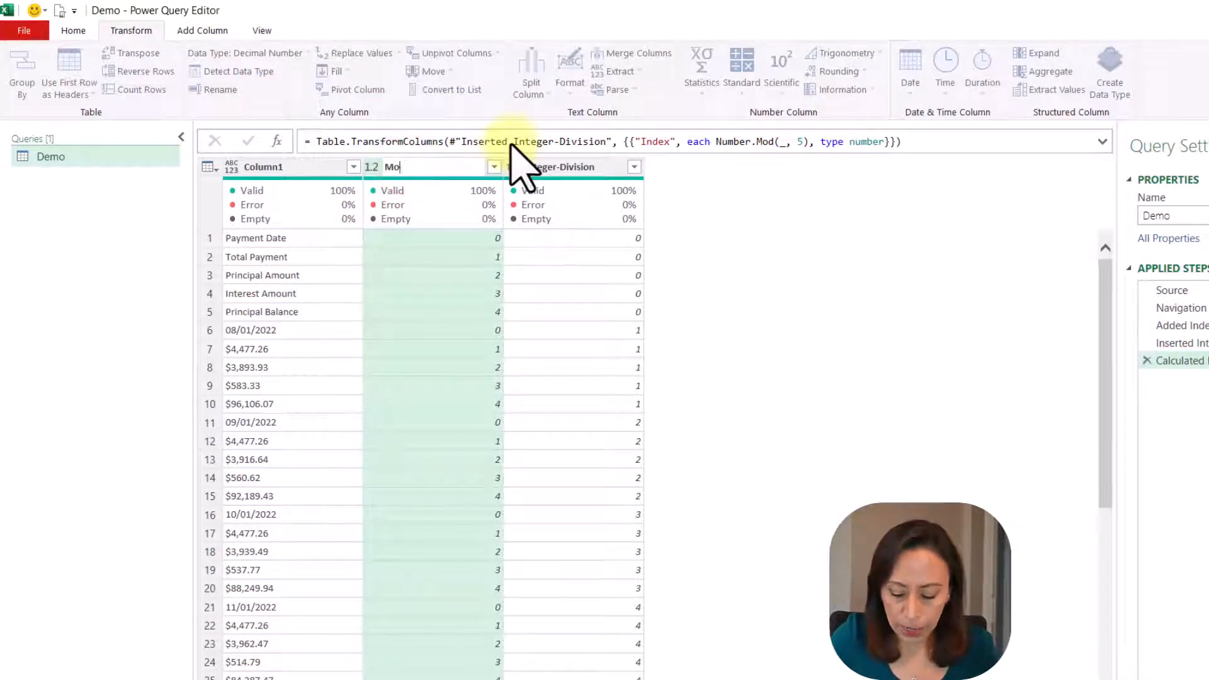
pyautogui.press('Return')
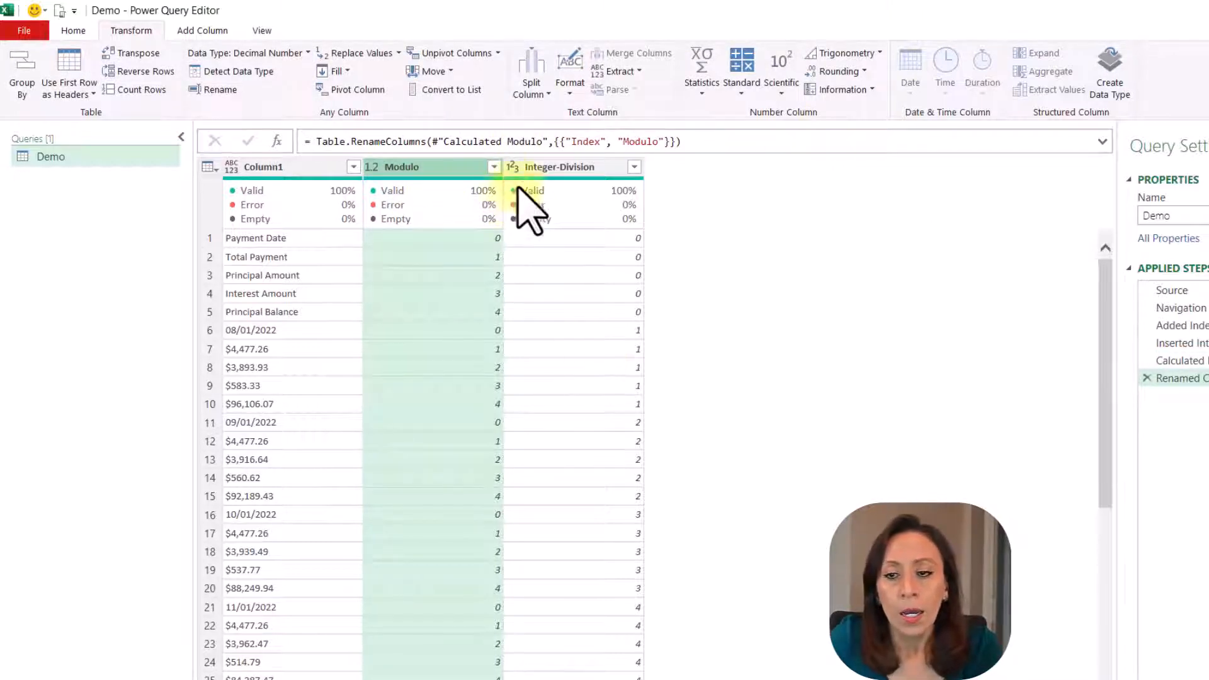
# - Pivot the Modulo column with Column1 as the values column and Don't Aggregate as the aggregate value function
pyautogui.click(453, 167)
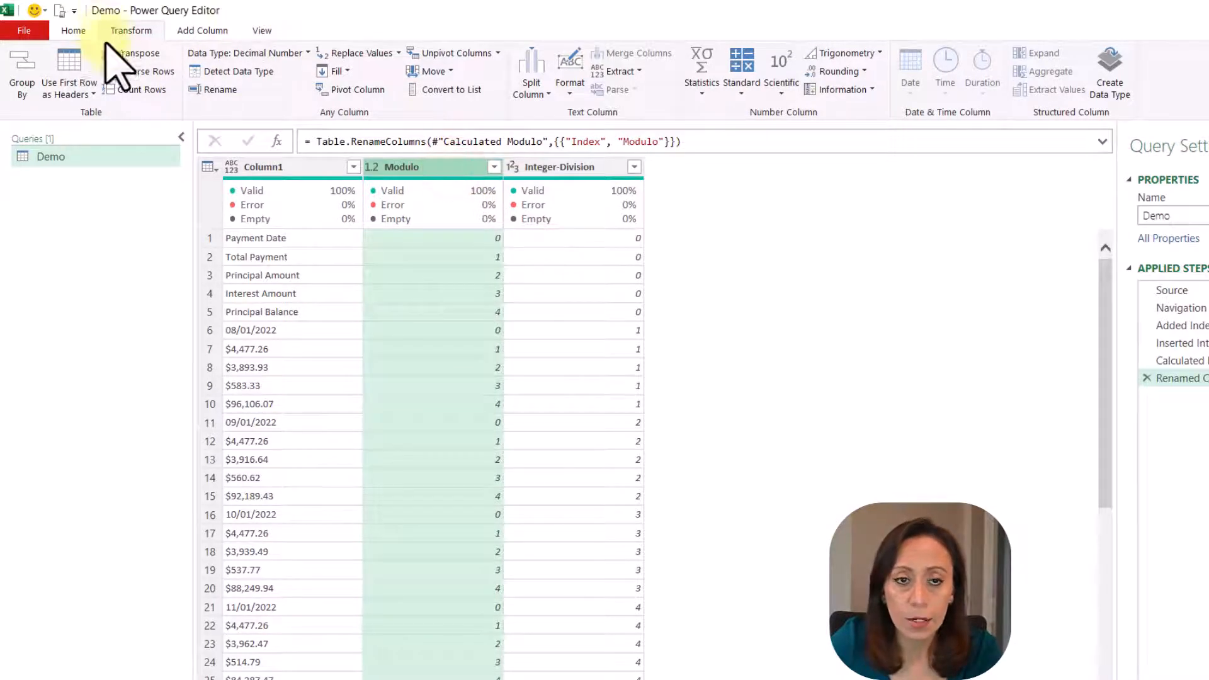
pyautogui.click(122, 30)
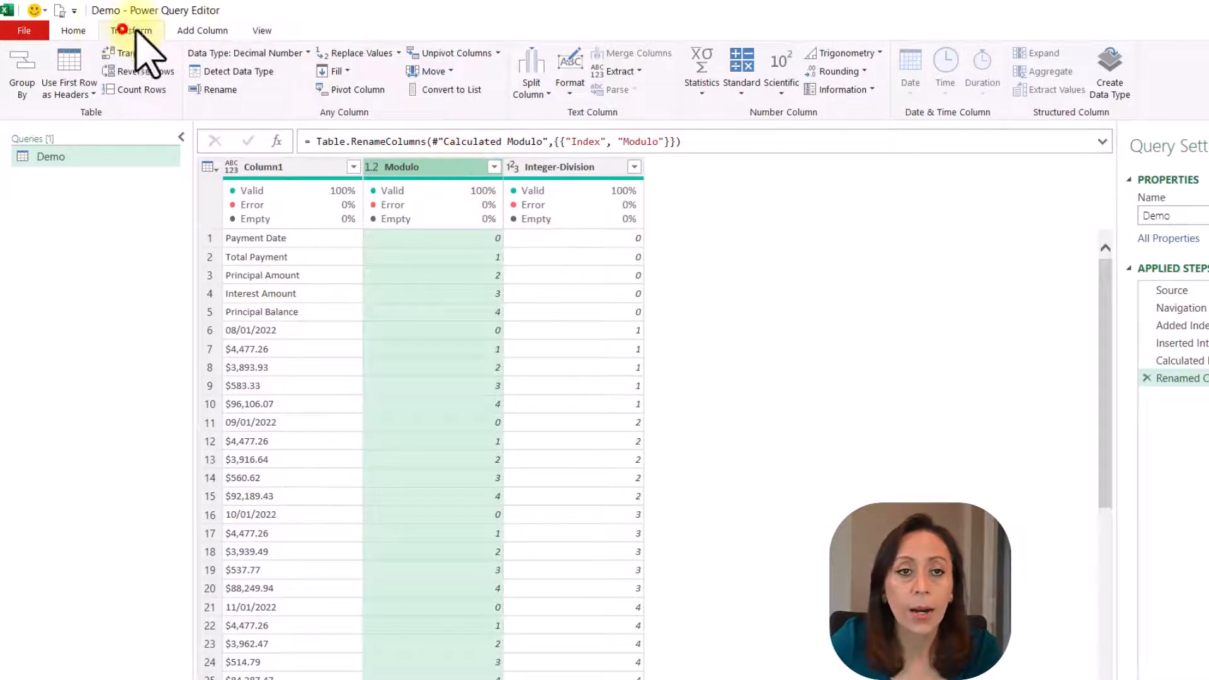
pyautogui.click(363, 89)
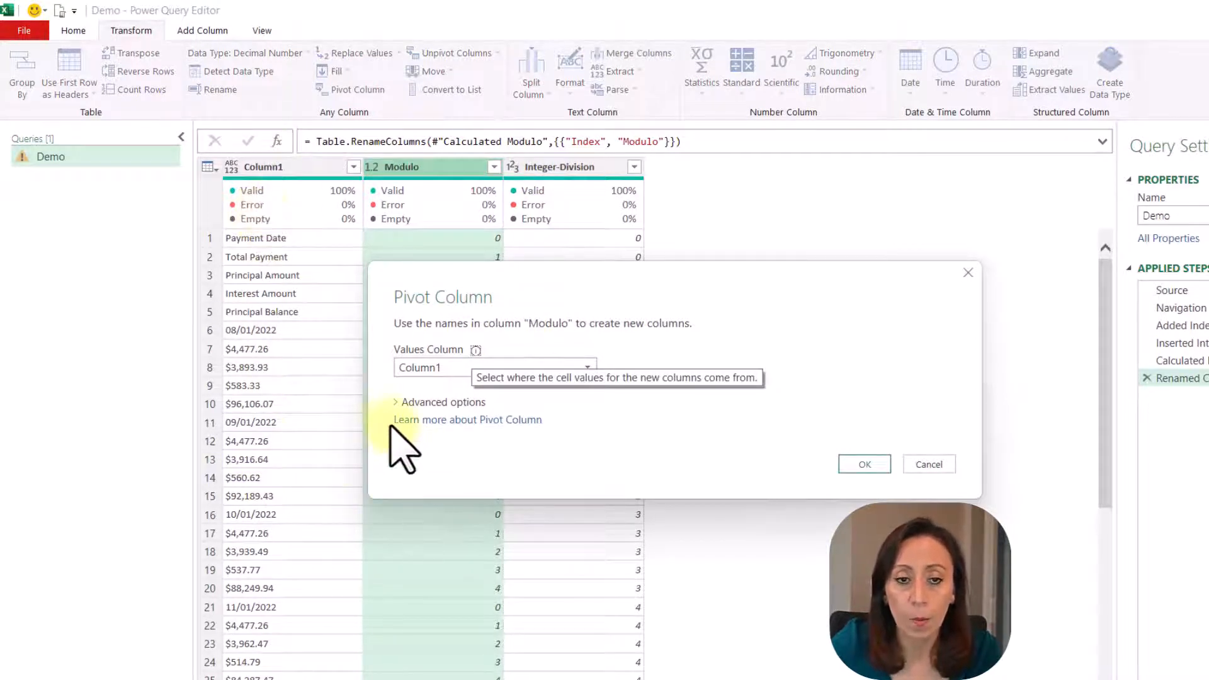
pyautogui.click(401, 402)
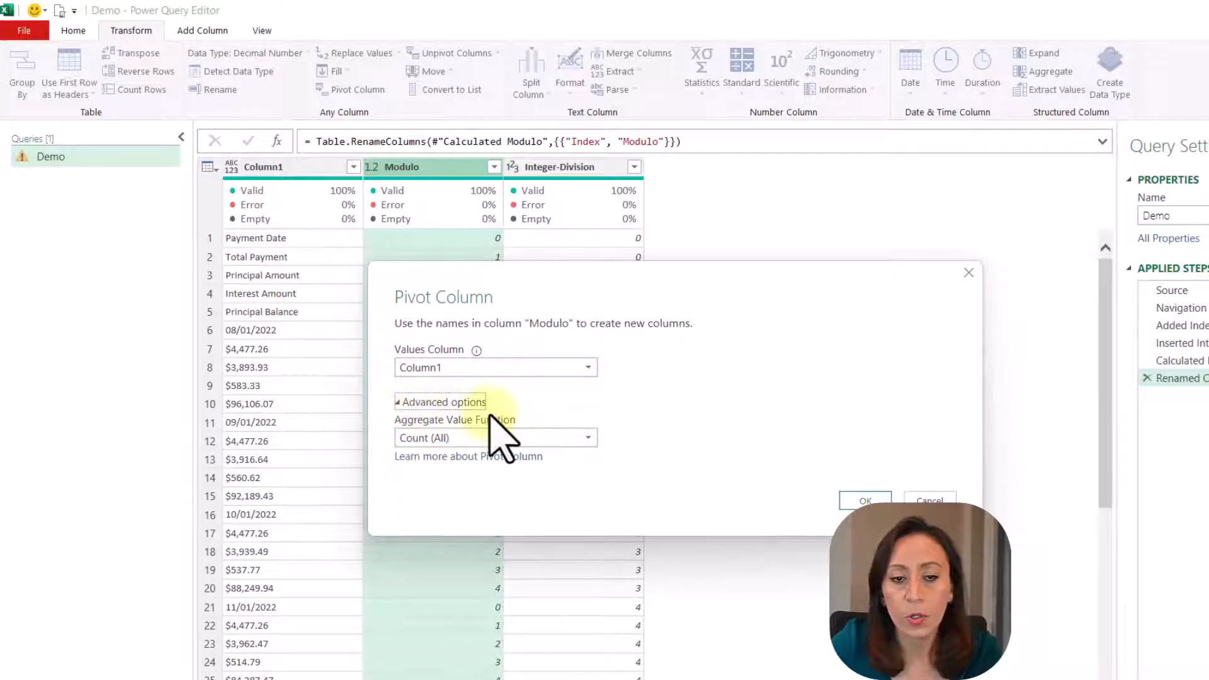
pyautogui.click(588, 432)
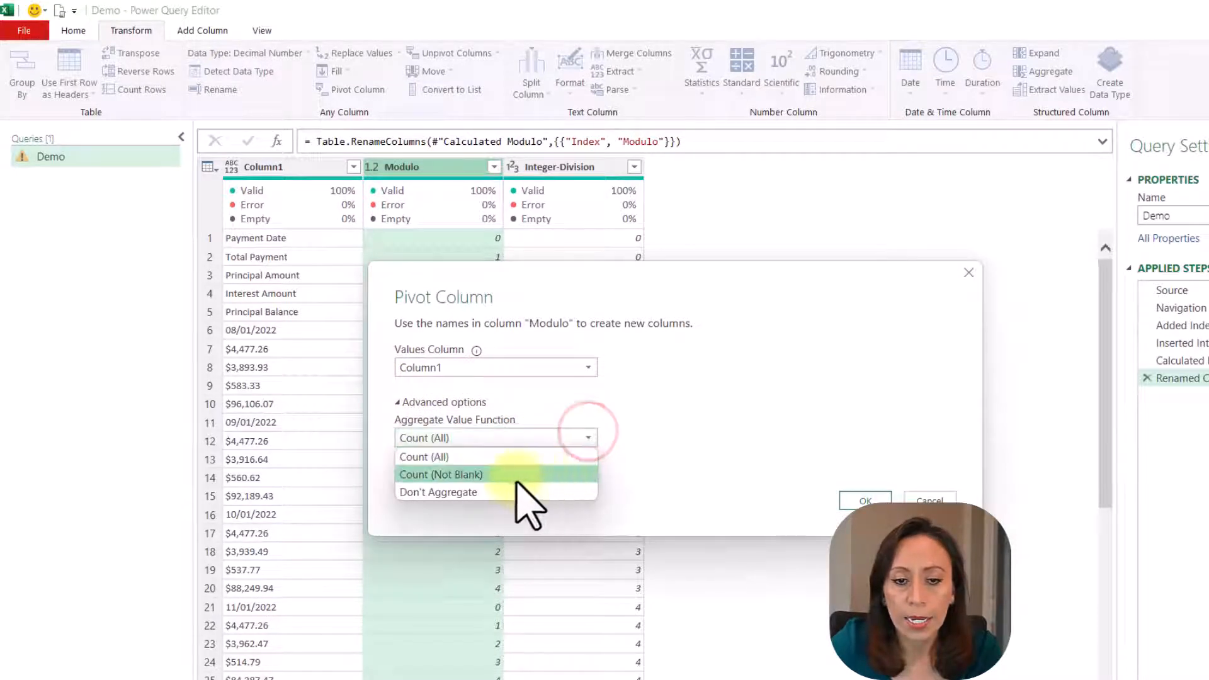
pyautogui.click(454, 493)
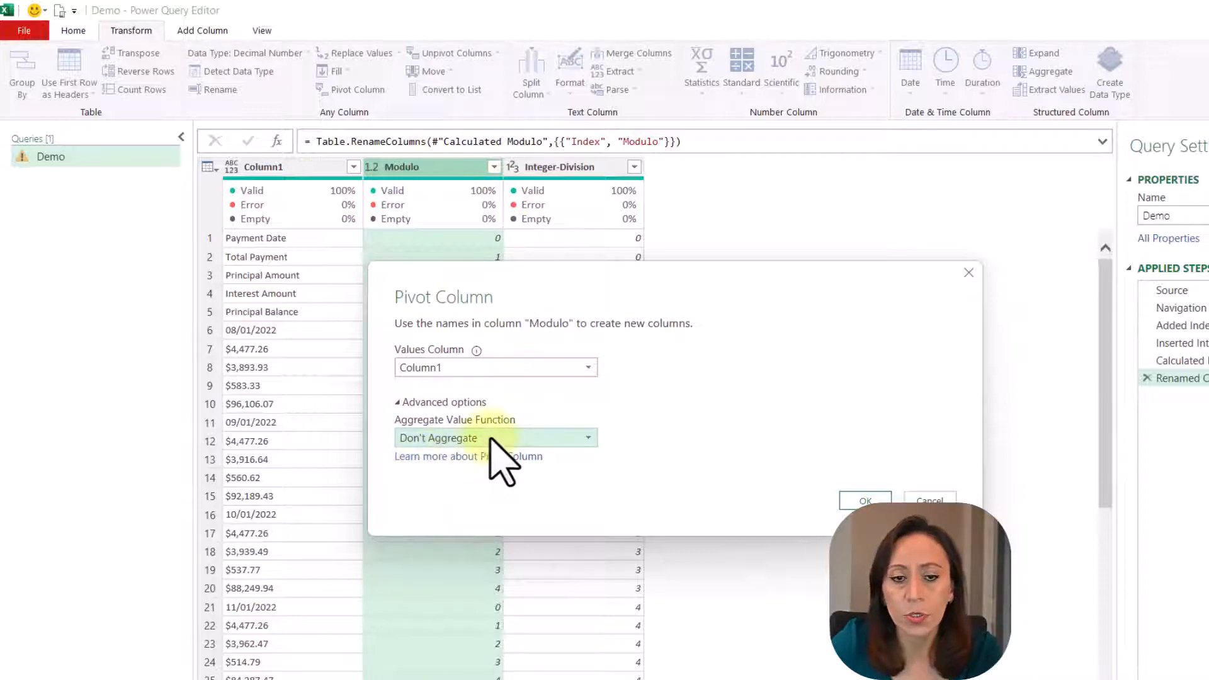
pyautogui.click(866, 501)
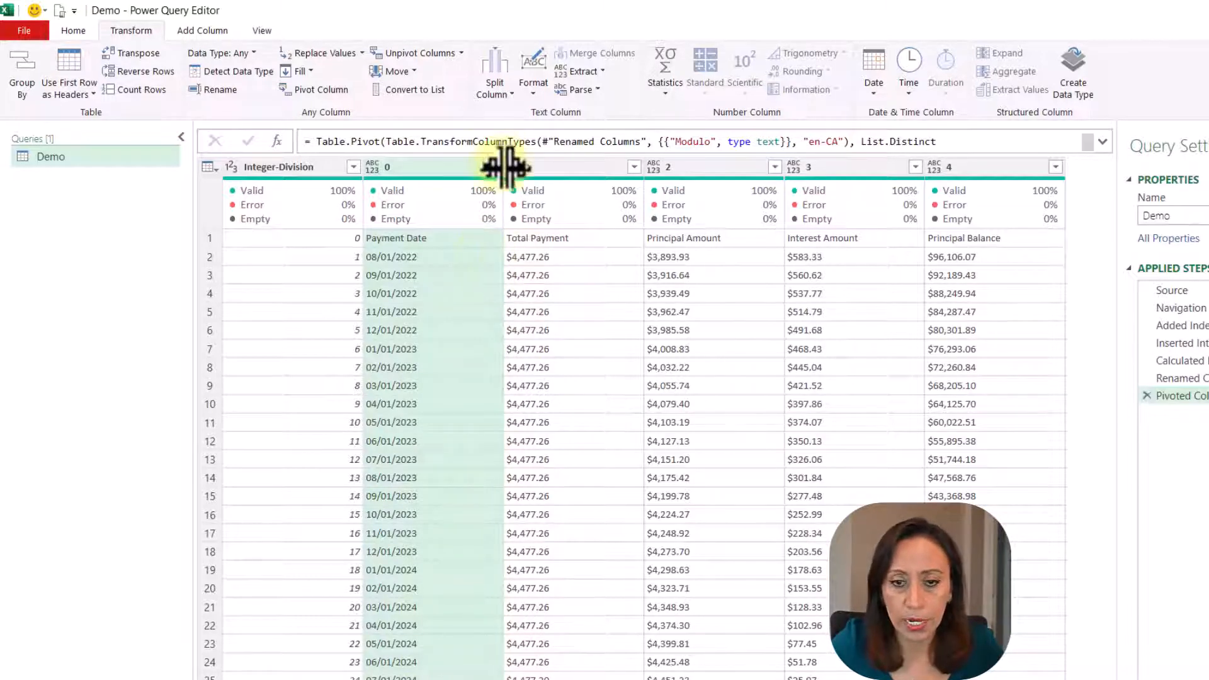
# - Filter the Totals row out of column 0 and narrow the Queries pane
pyautogui.click(428, 679)
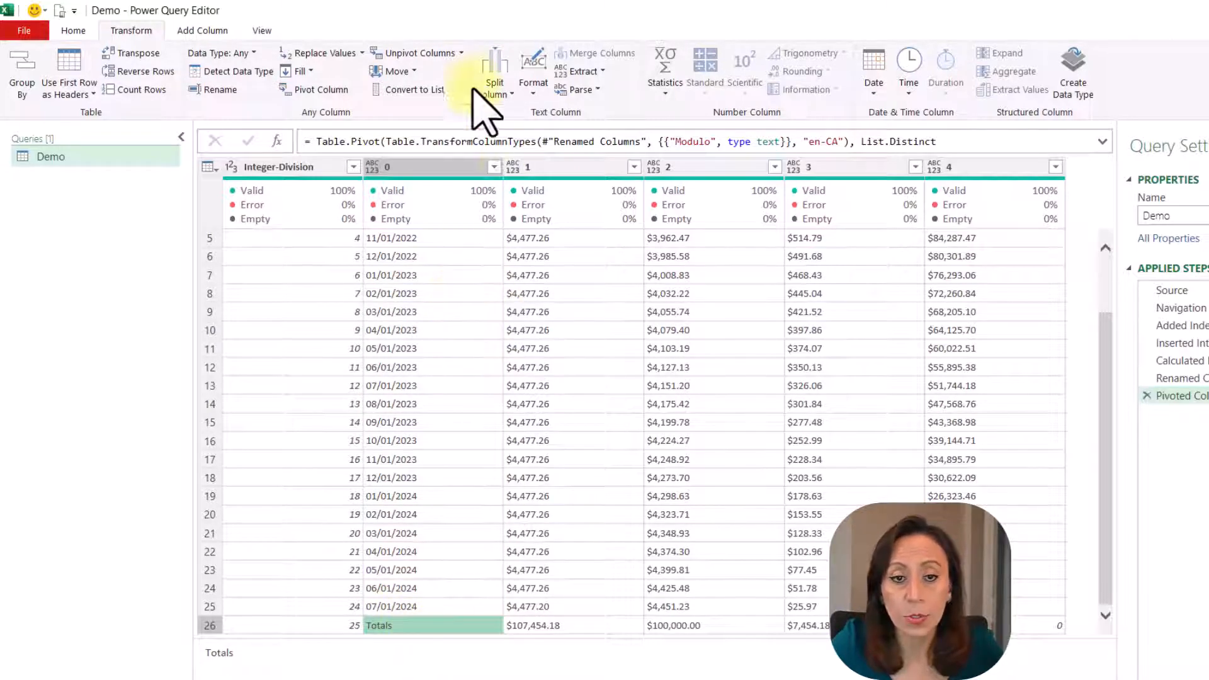
pyautogui.click(494, 167)
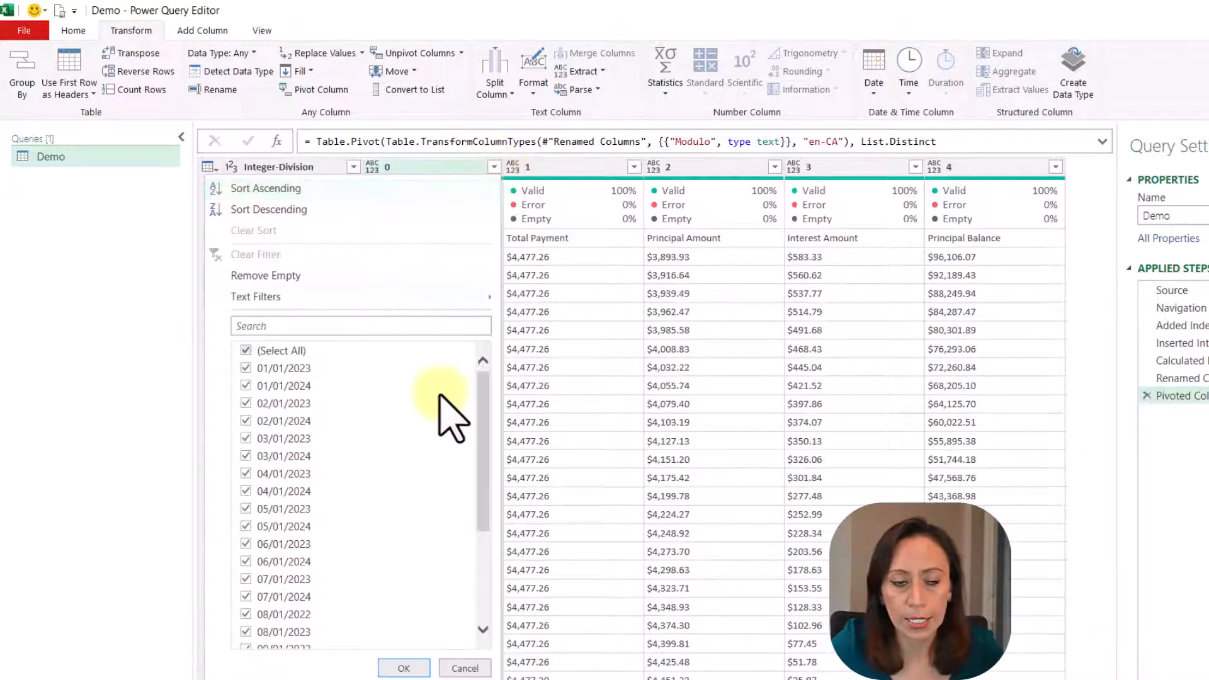
pyautogui.scroll(-3, 445, 416)
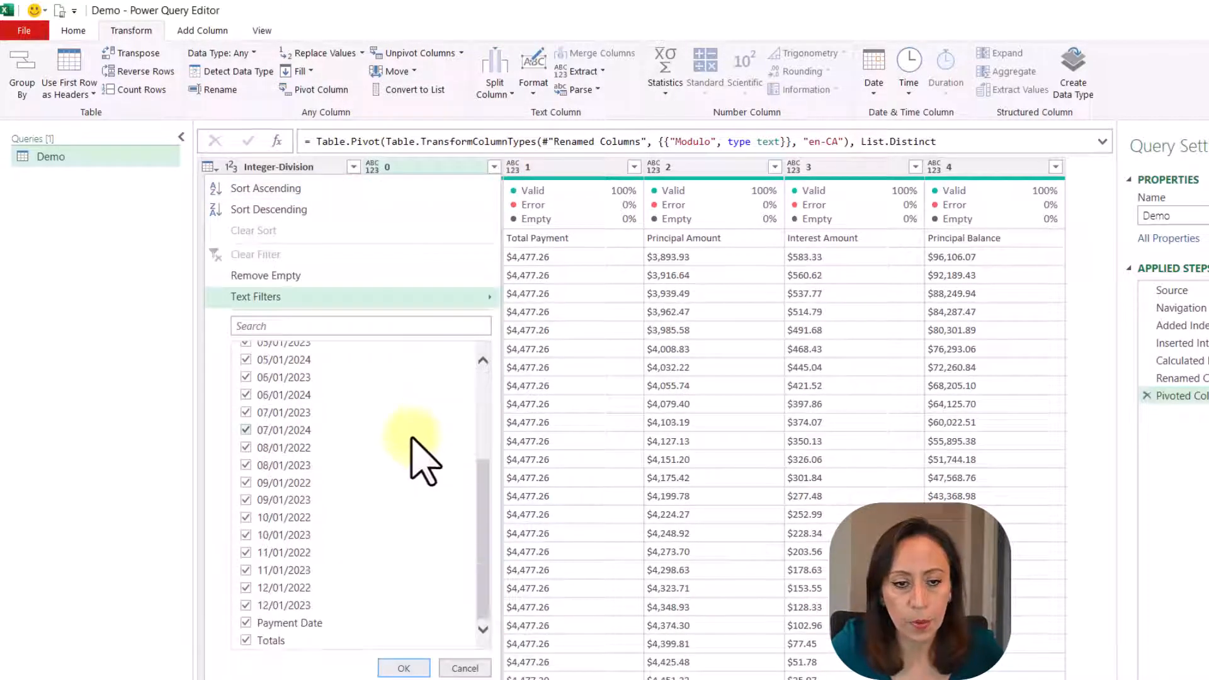
pyautogui.click(247, 640)
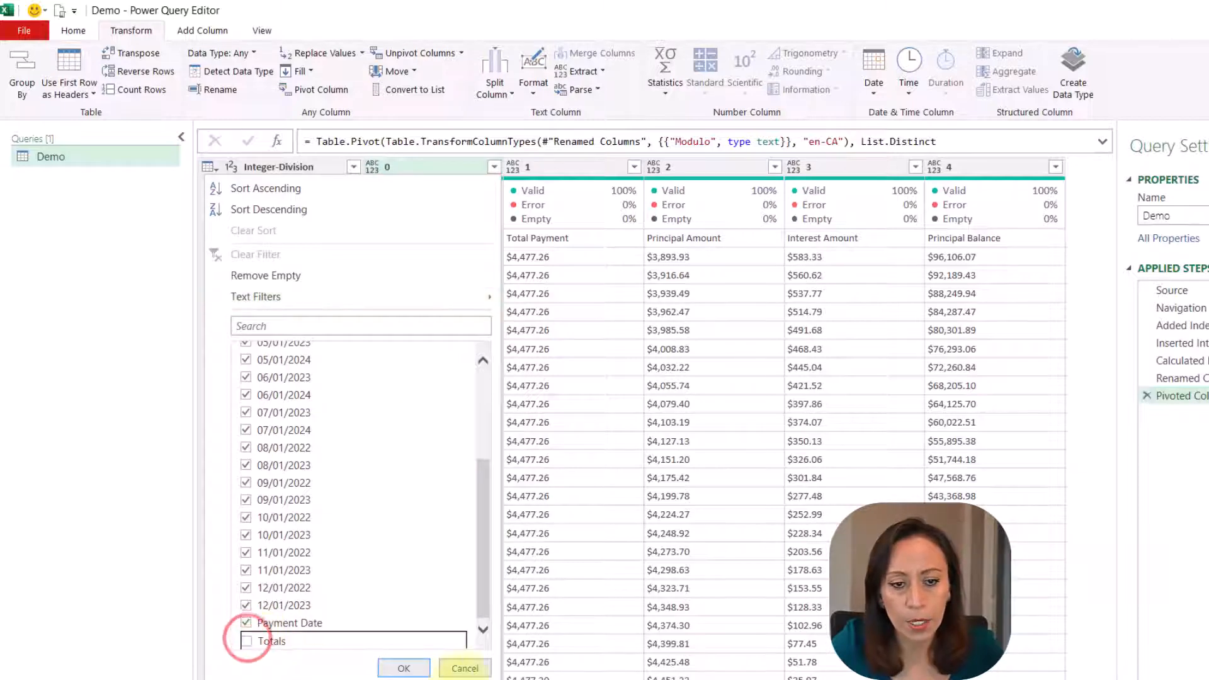
pyautogui.click(403, 667)
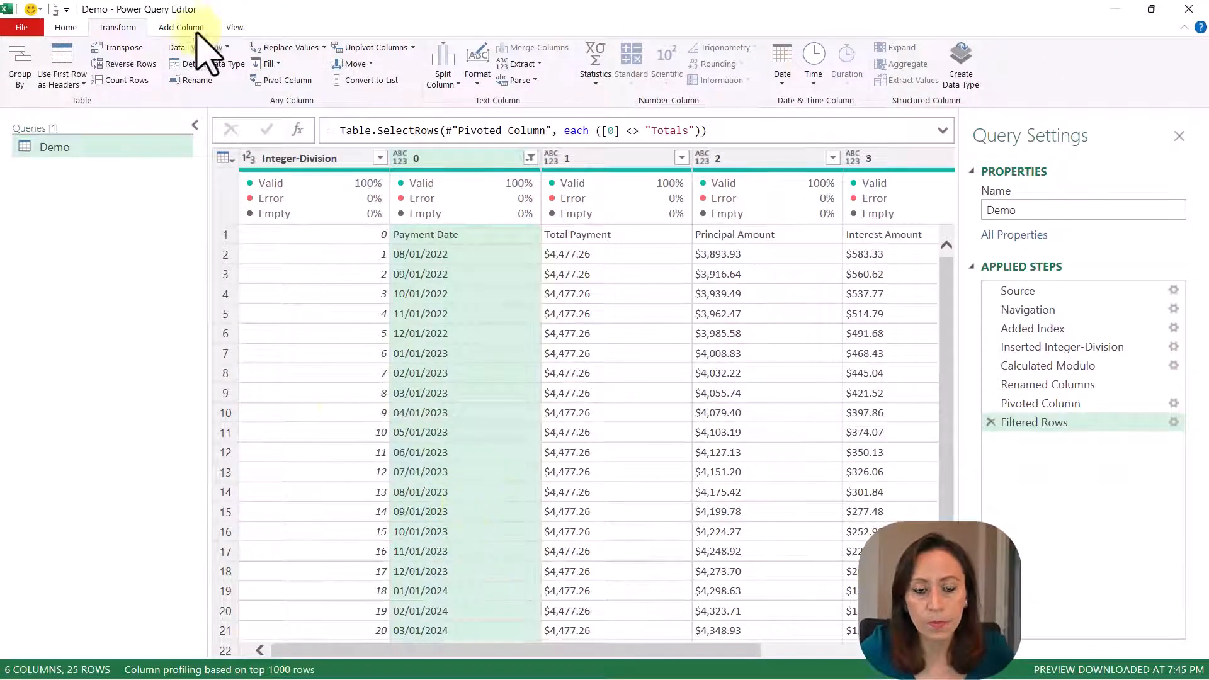
pyautogui.moveTo(205, 394); pyautogui.dragTo(97, 395)
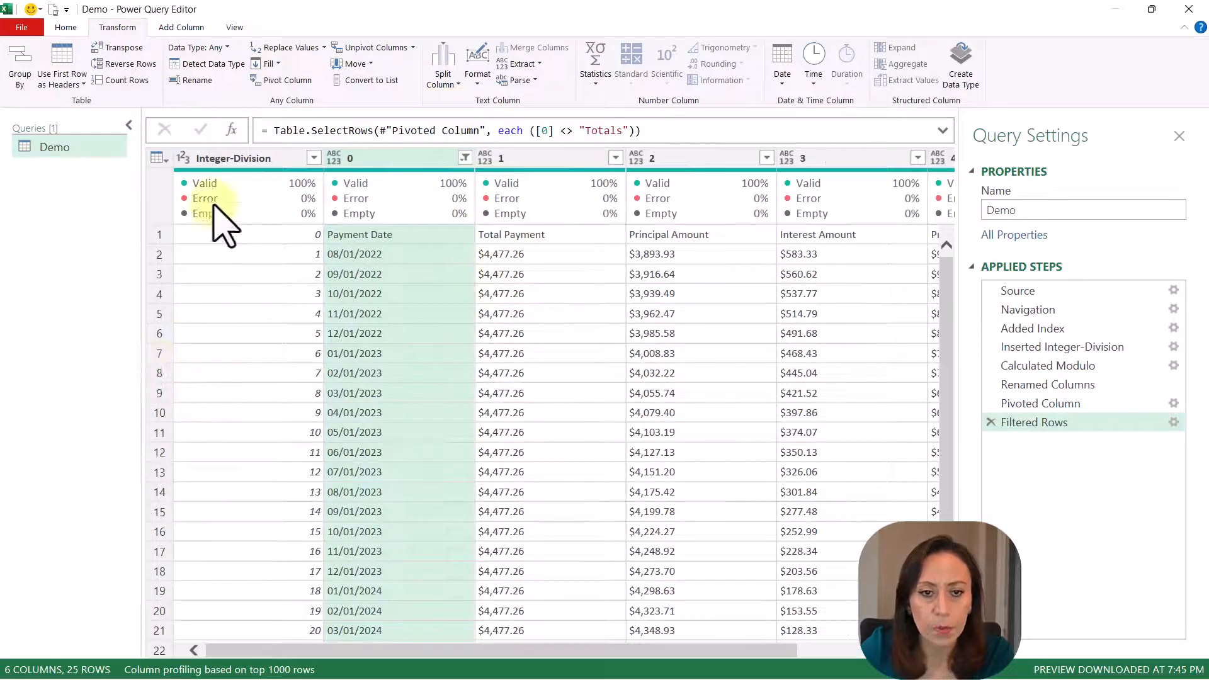
# - Remove the Integer-Division column and column 4 from the table
pyautogui.click(222, 160)
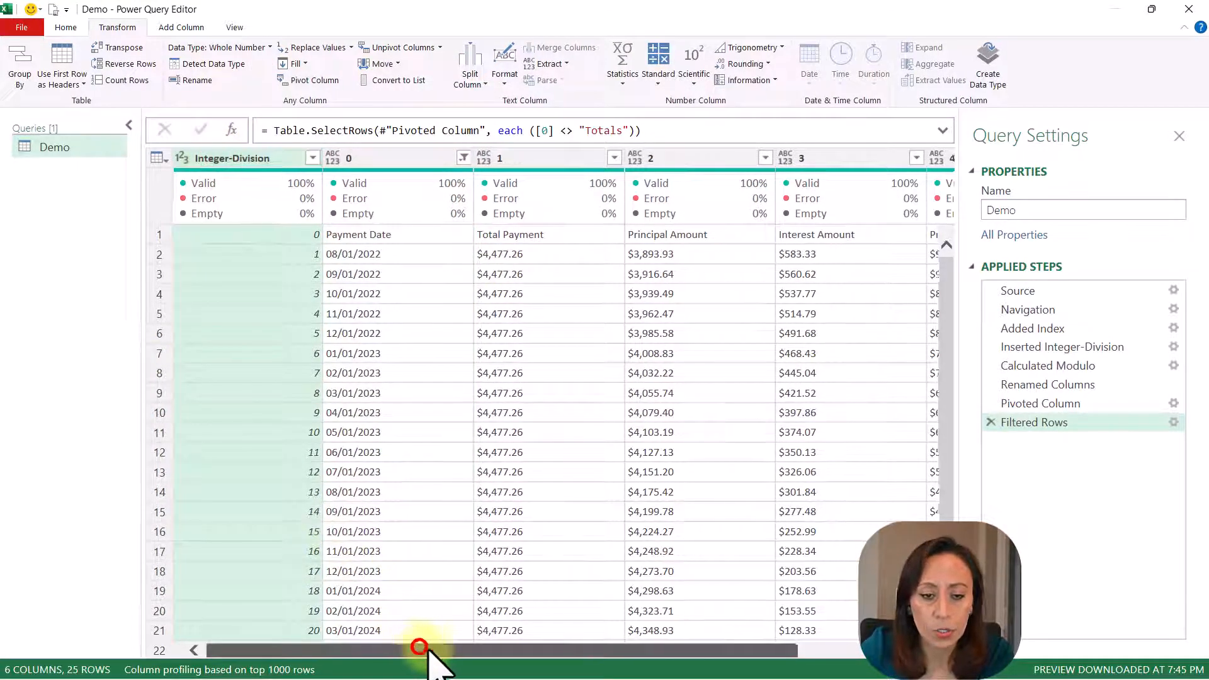
pyautogui.moveTo(423, 649); pyautogui.dragTo(769, 637)
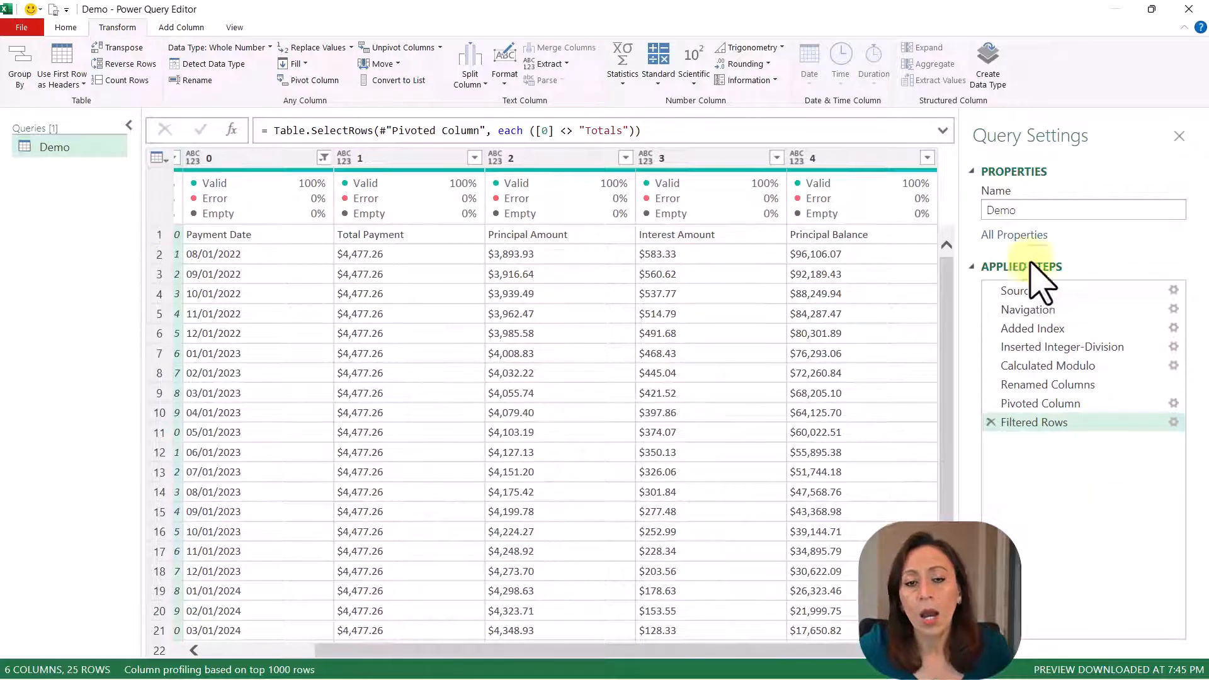
pyautogui.click(844, 157)
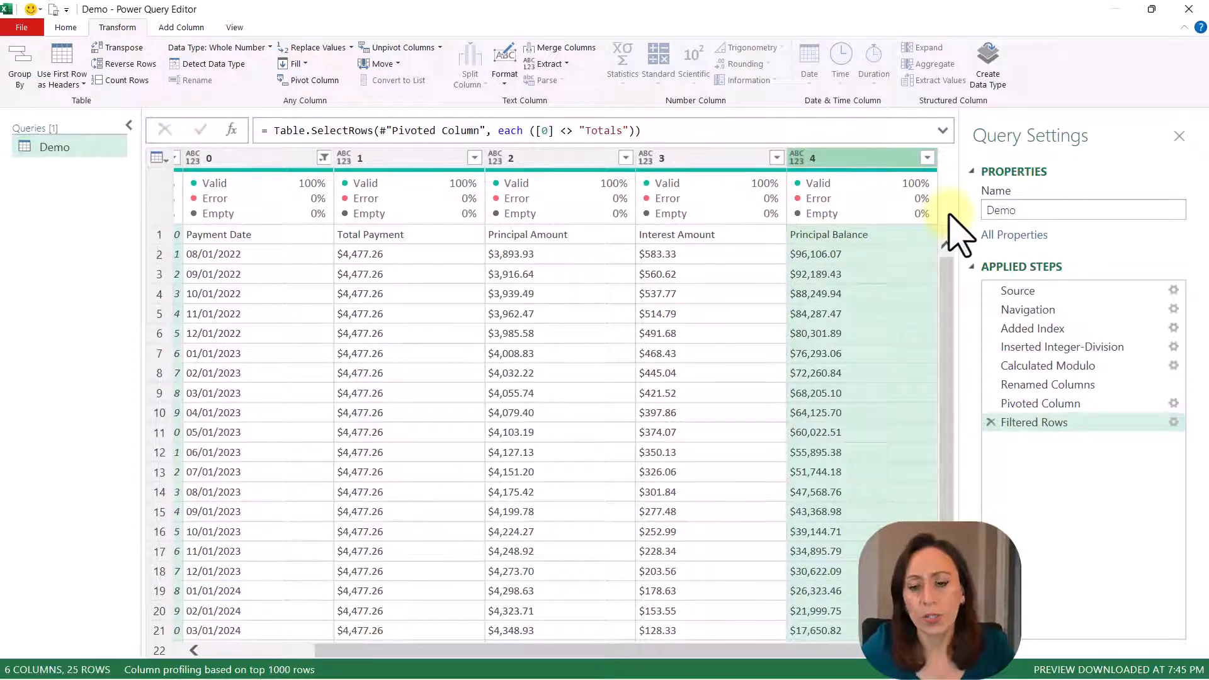
pyautogui.press('Delete')
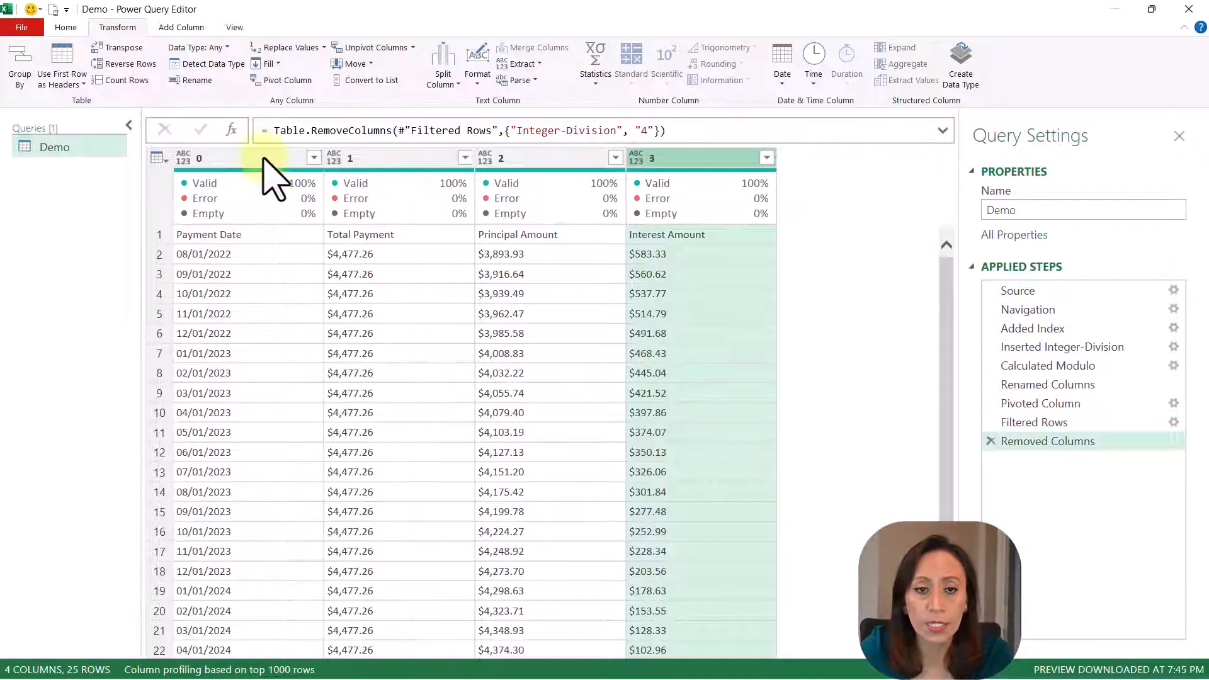
pyautogui.click(228, 236)
pyautogui.click(374, 234)
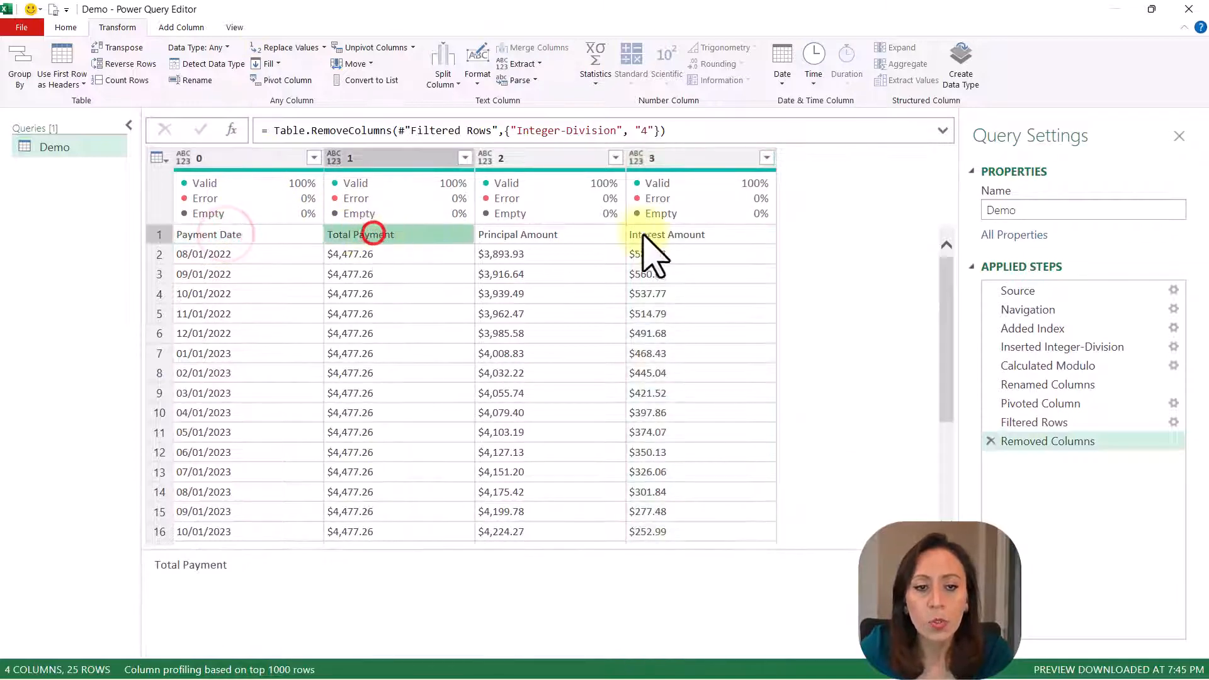
pyautogui.click(610, 236)
pyautogui.click(649, 235)
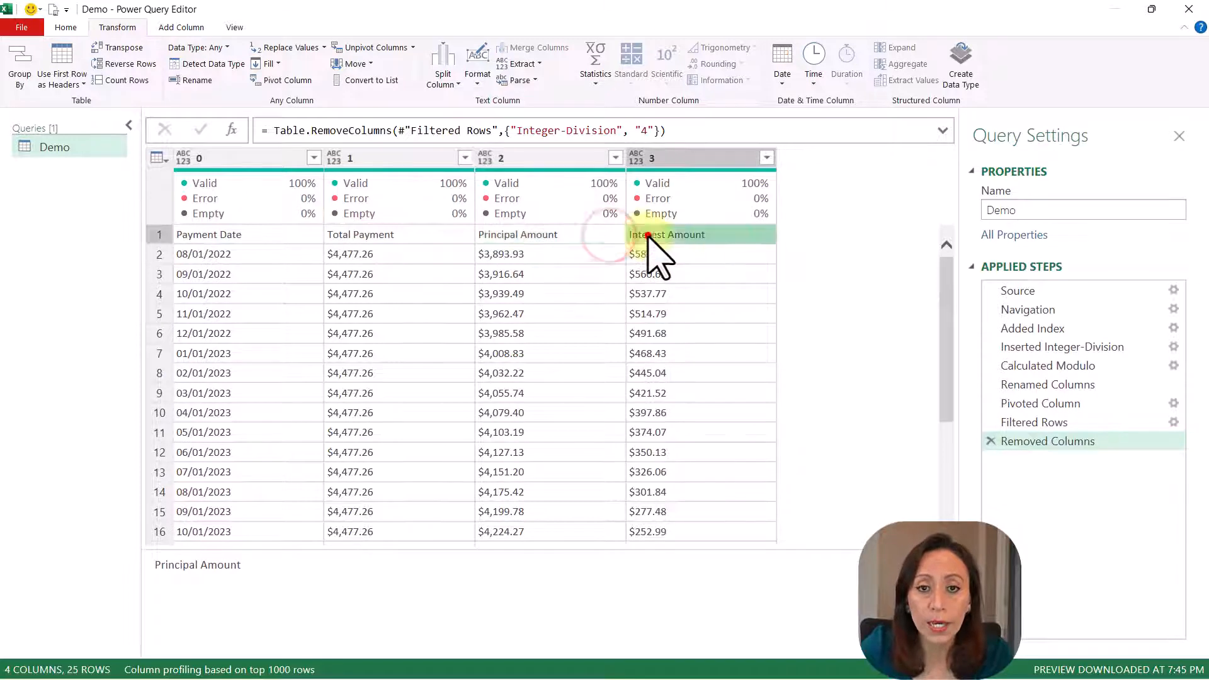
# - Expand the formula bar and wrap the Table.RemoveColumns formula in Table.PromoteHeaders to turn the first row into column headers
pyautogui.click(277, 133)
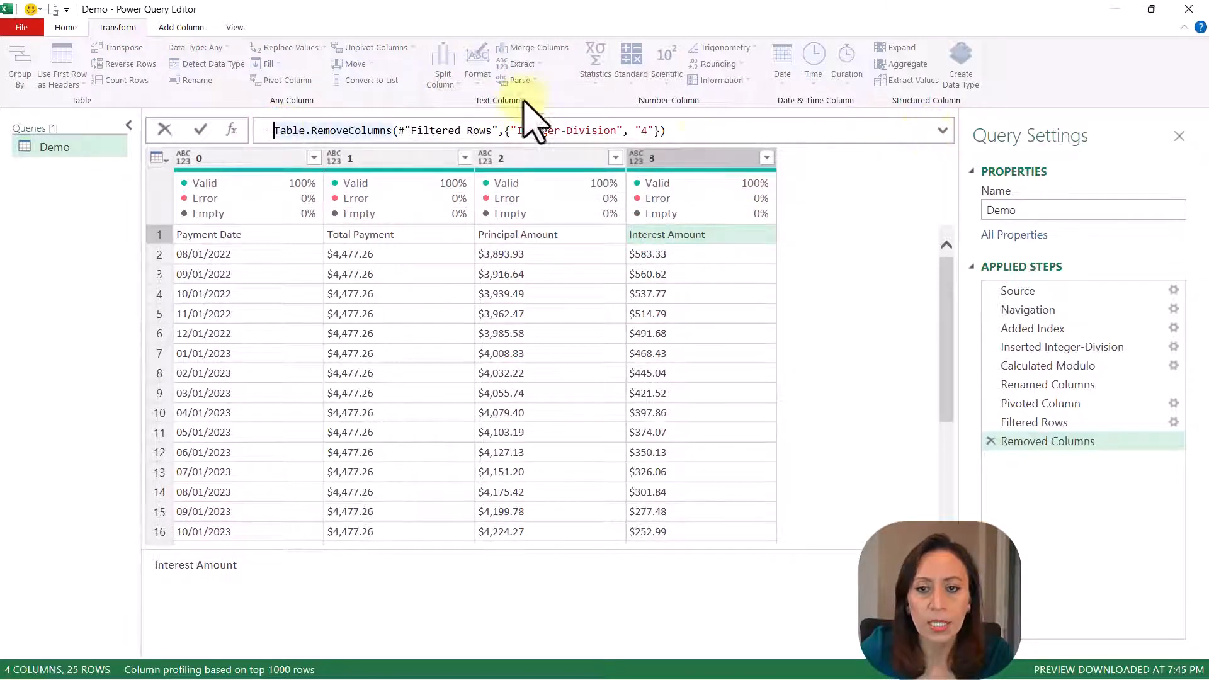
pyautogui.click(230, 28)
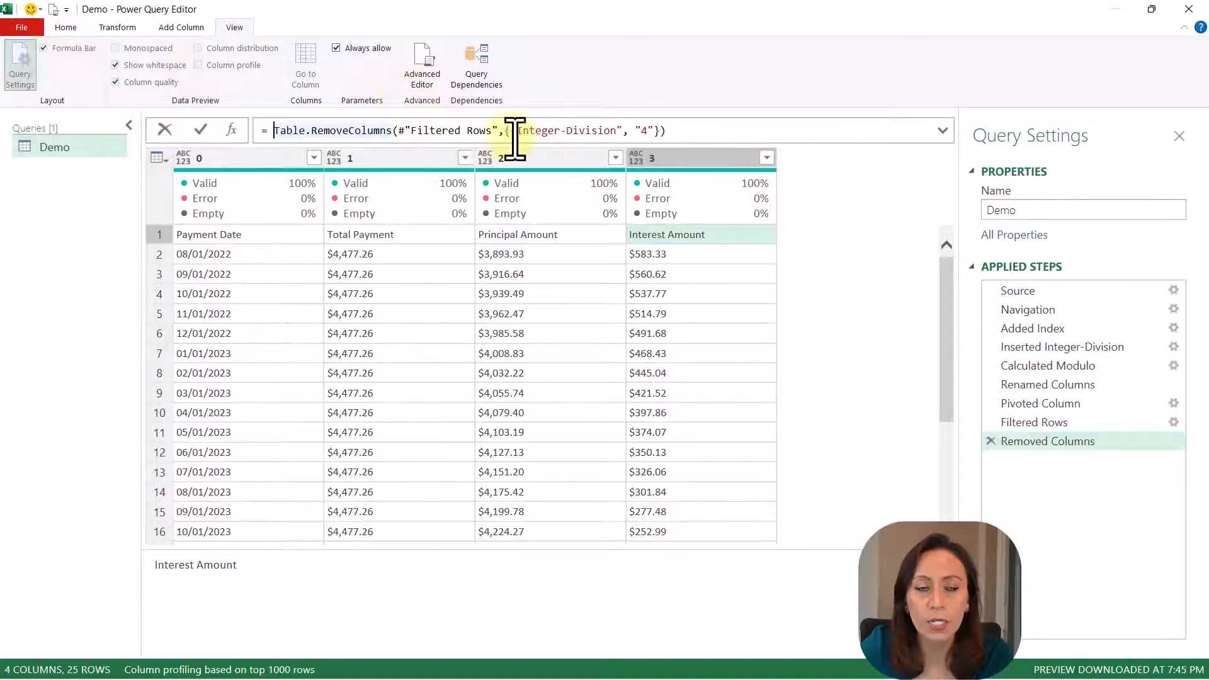
pyautogui.click(943, 131)
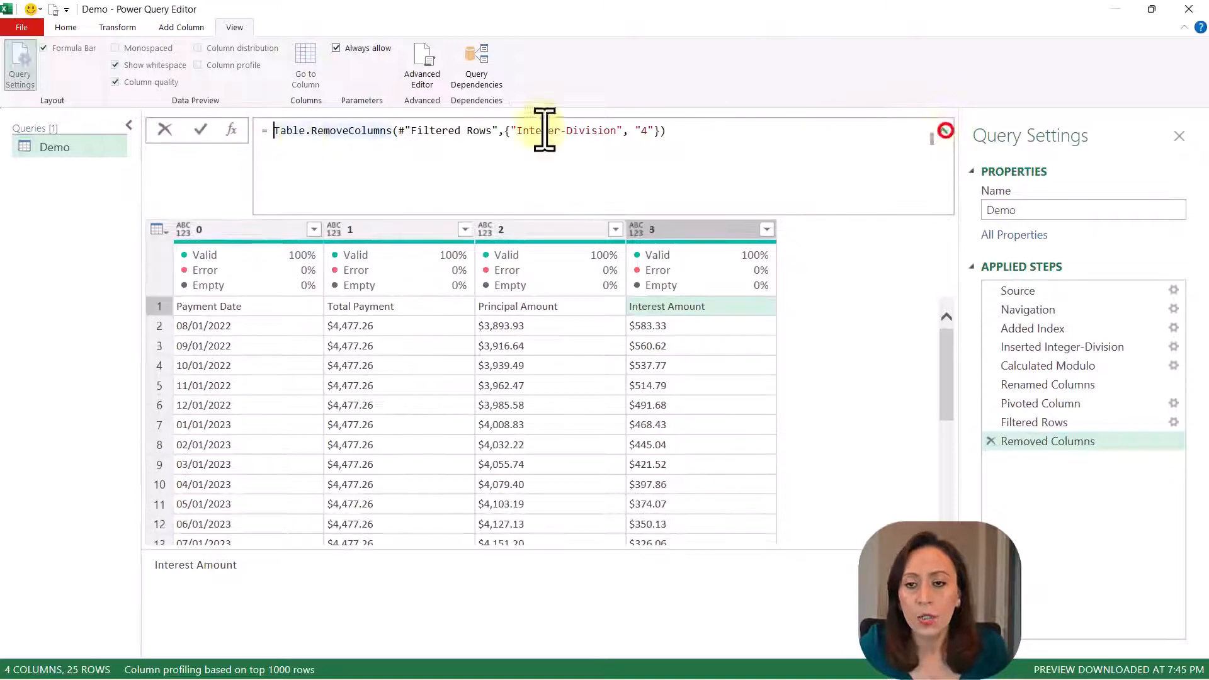
pyautogui.click(277, 133)
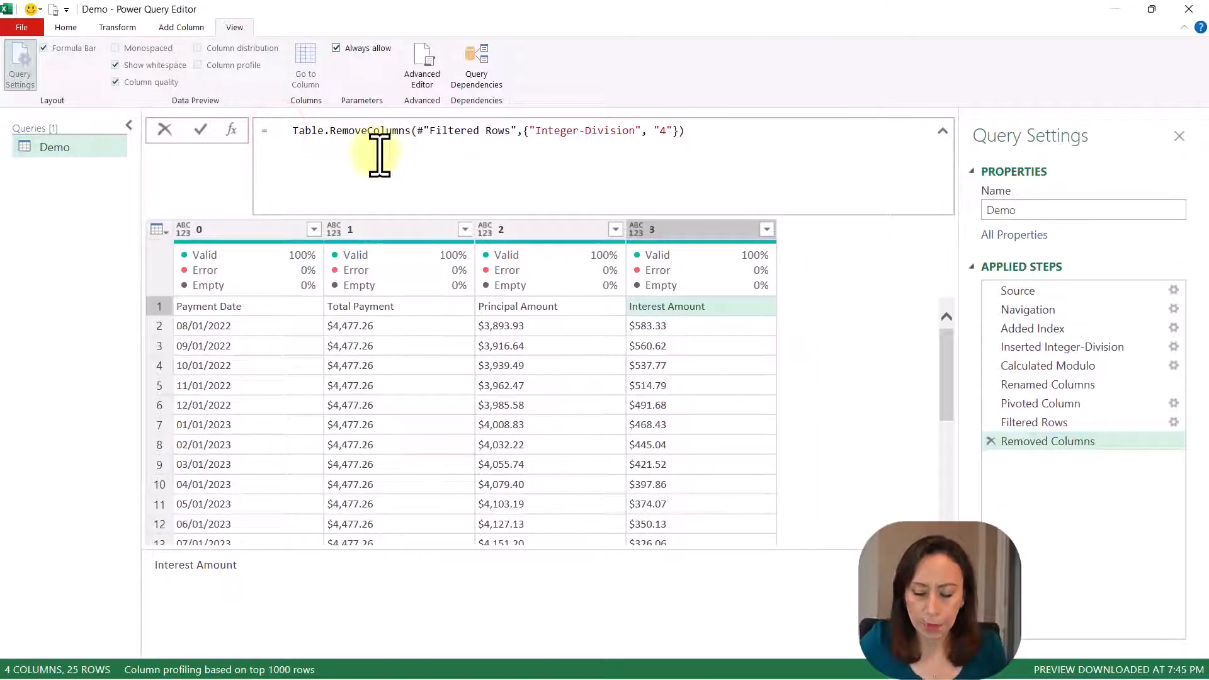
pyautogui.write('tablepro')
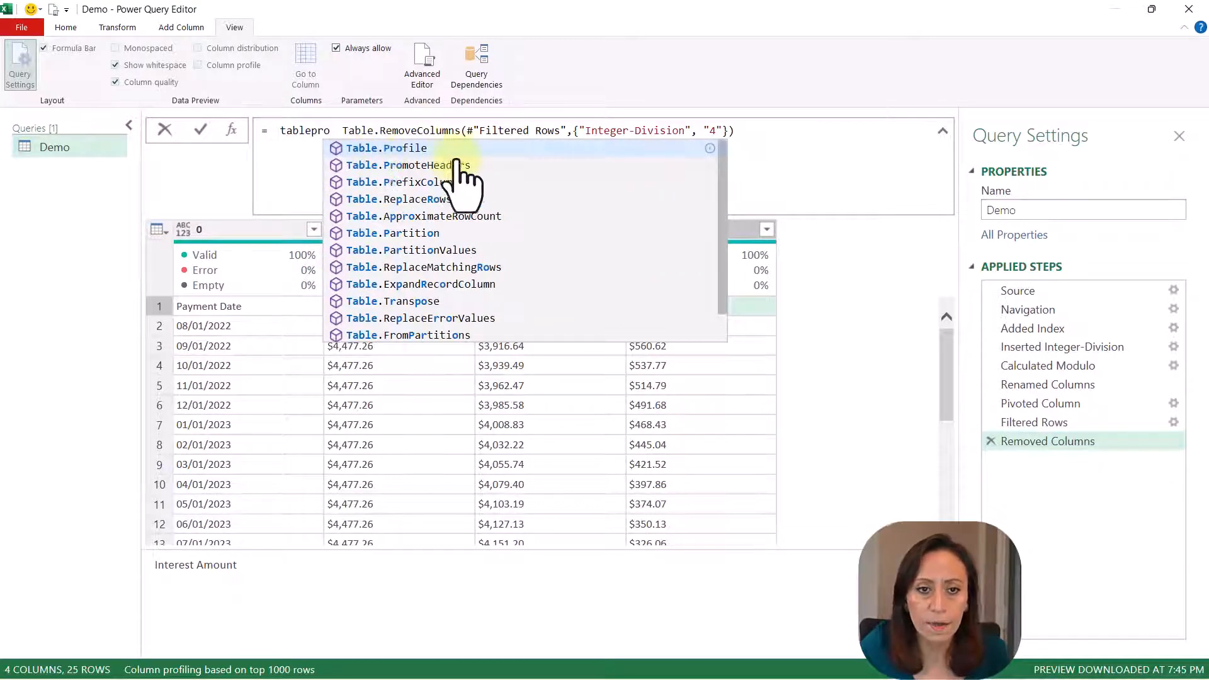
pyautogui.click(457, 161)
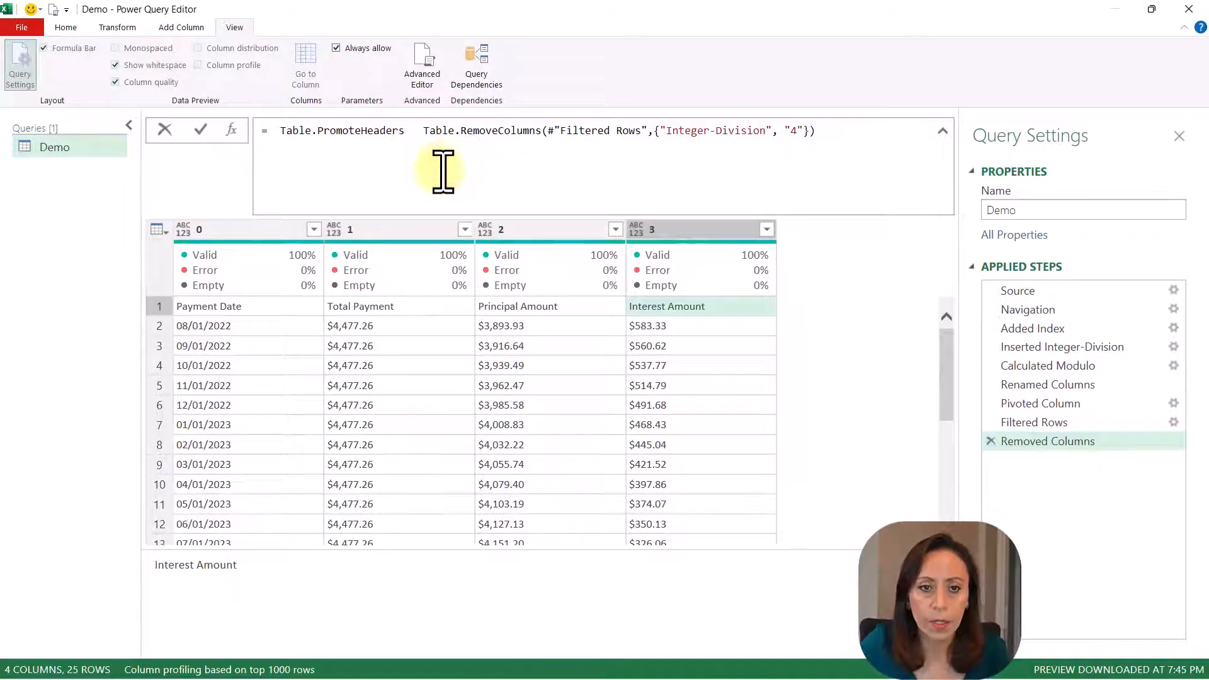
pyautogui.write('(')
pyautogui.press('Delete')
pyautogui.press('End')
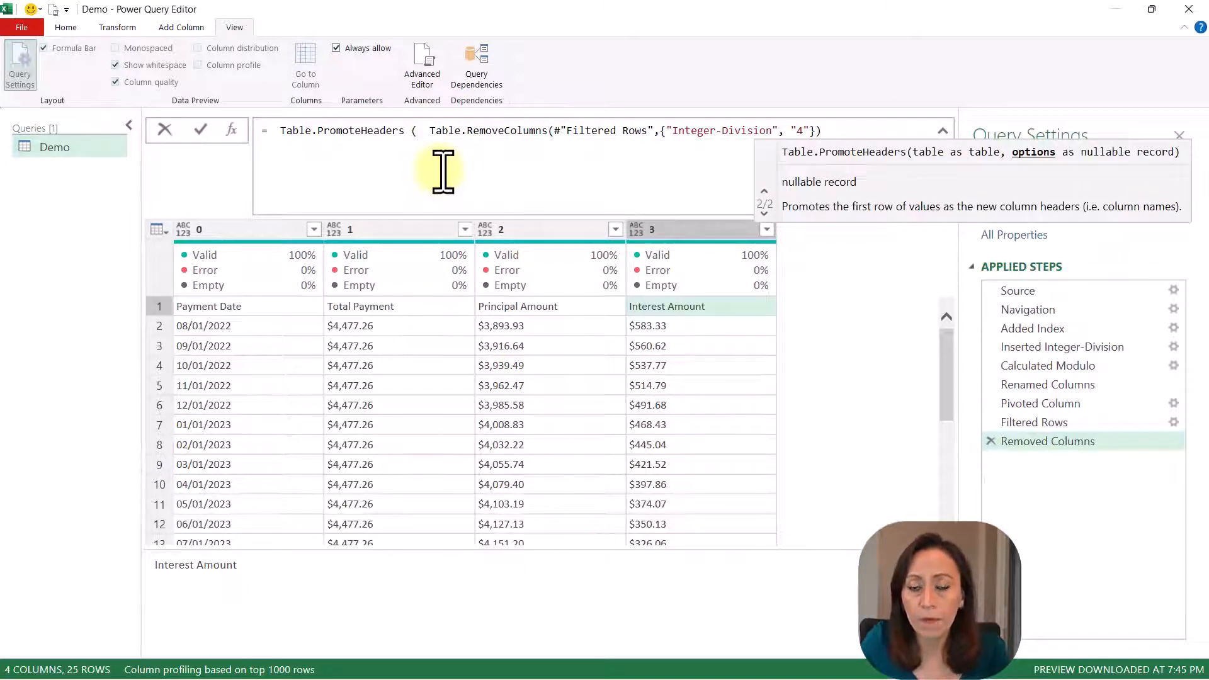
pyautogui.write(')')
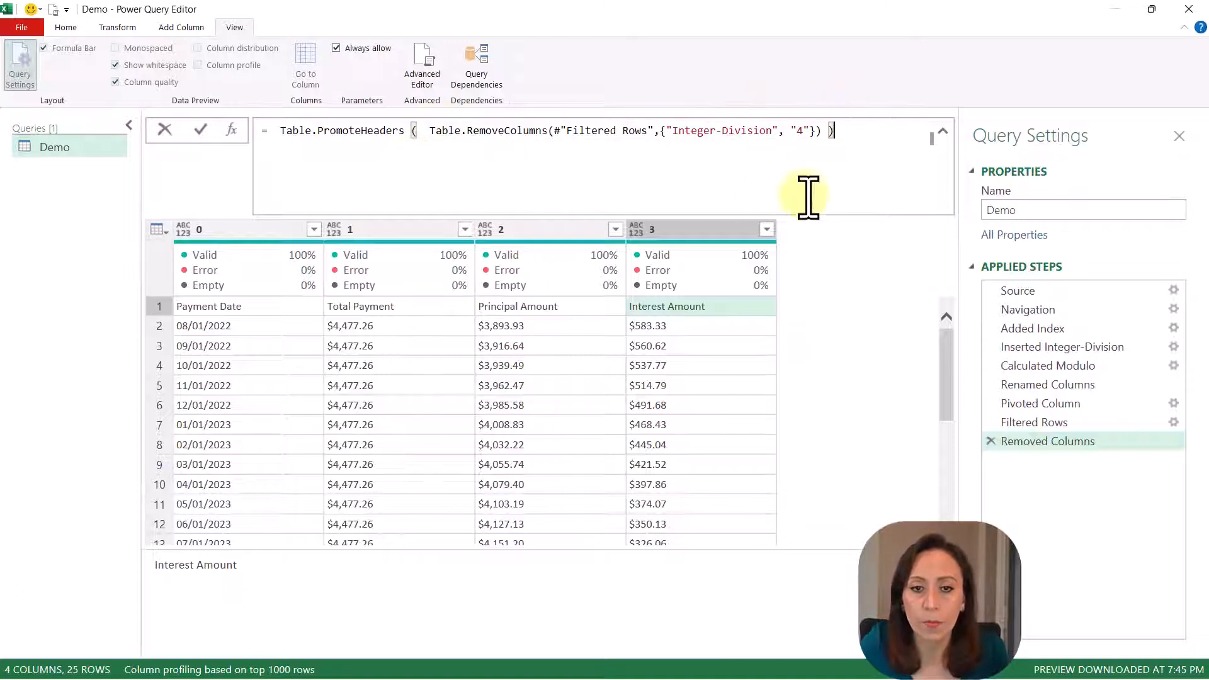
pyautogui.press('Return')
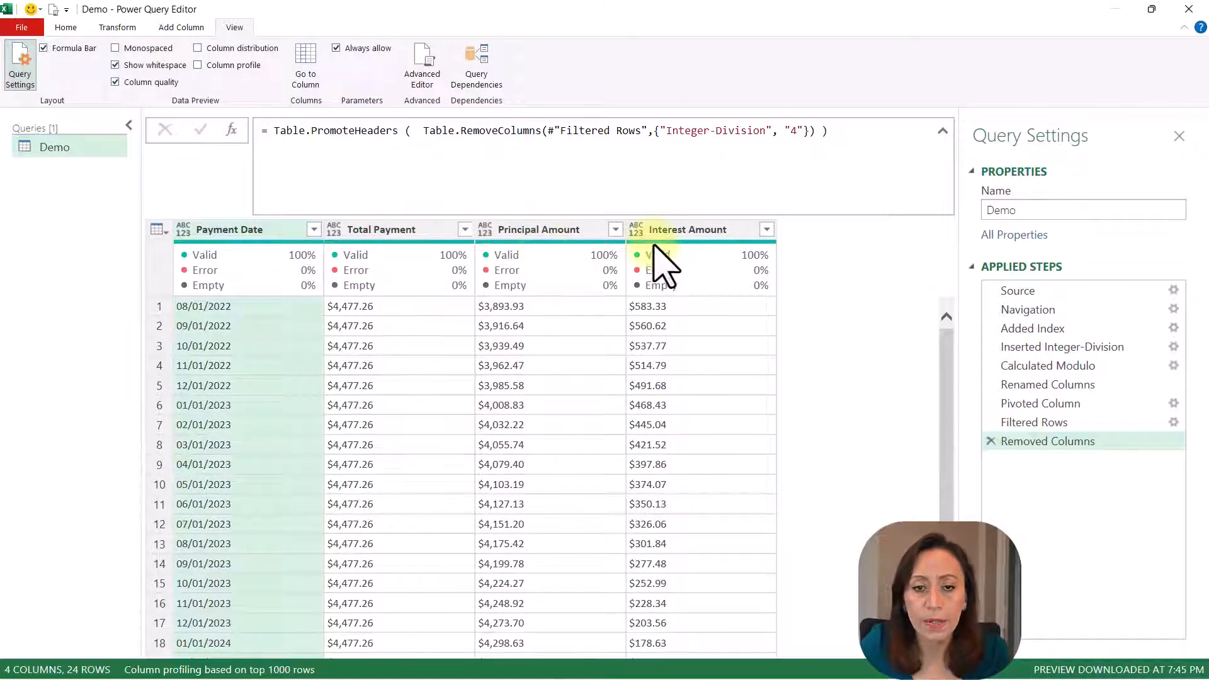
# - Unpivot all columns other than Payment Date
pyautogui.click(574, 230)
pyautogui.click(410, 229)
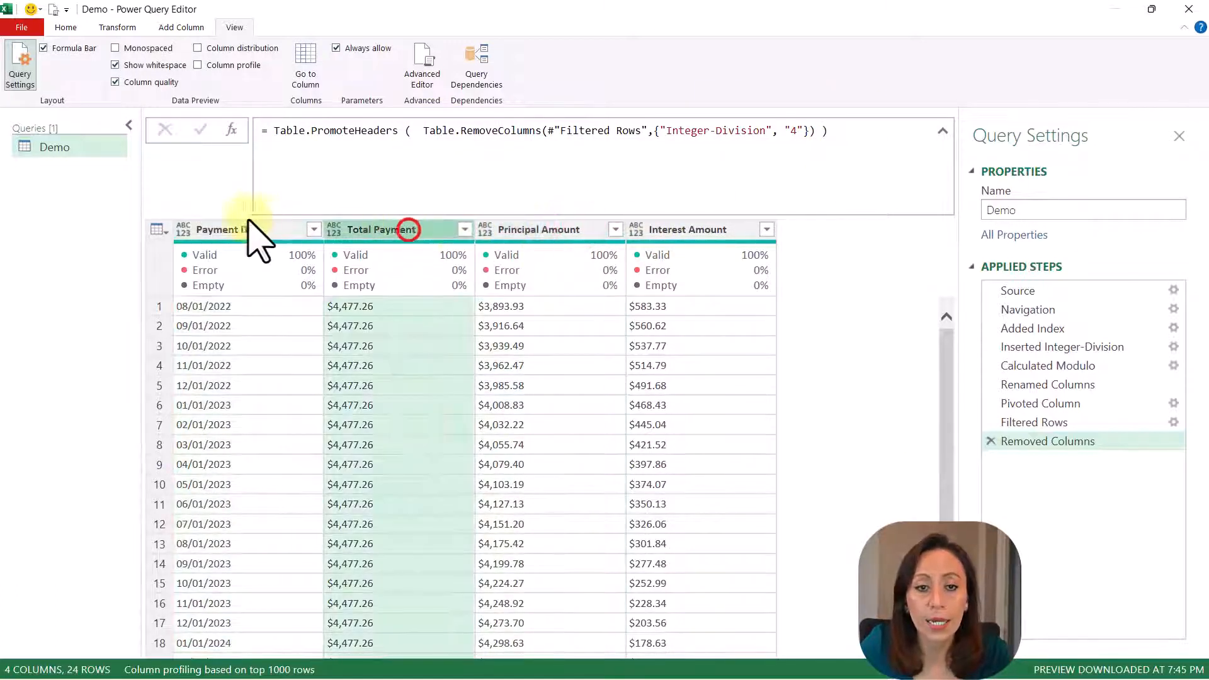
pyautogui.click(221, 228)
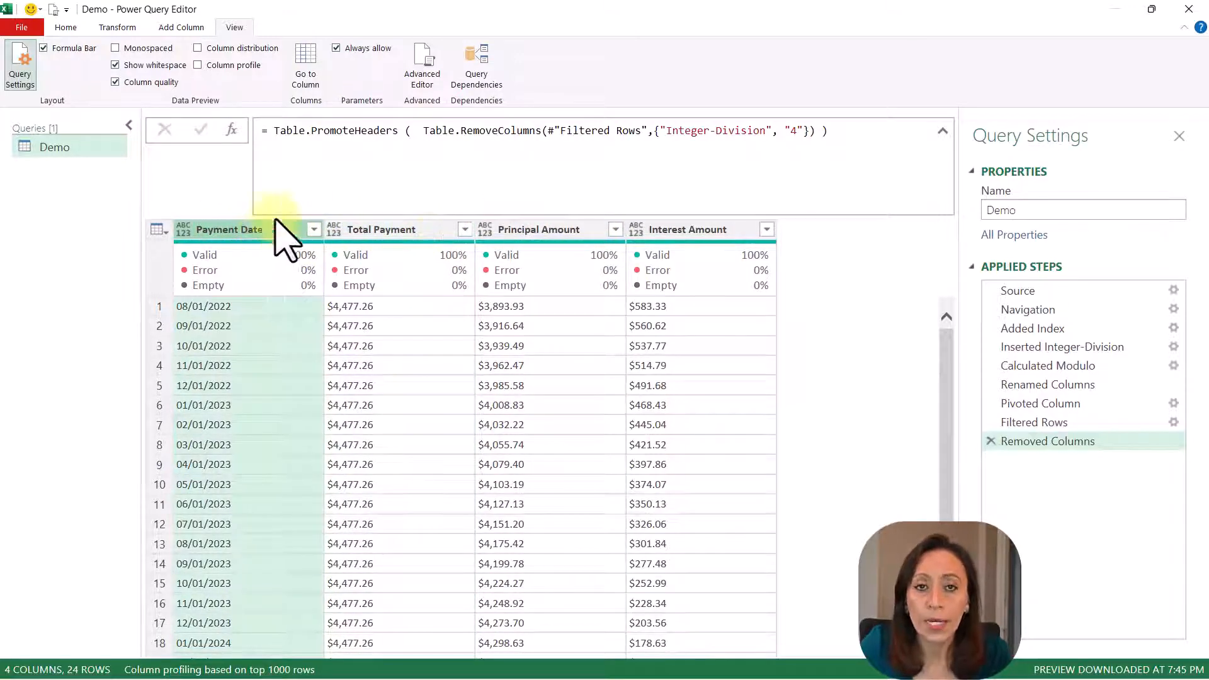
pyautogui.click(386, 231)
pyautogui.click(533, 230)
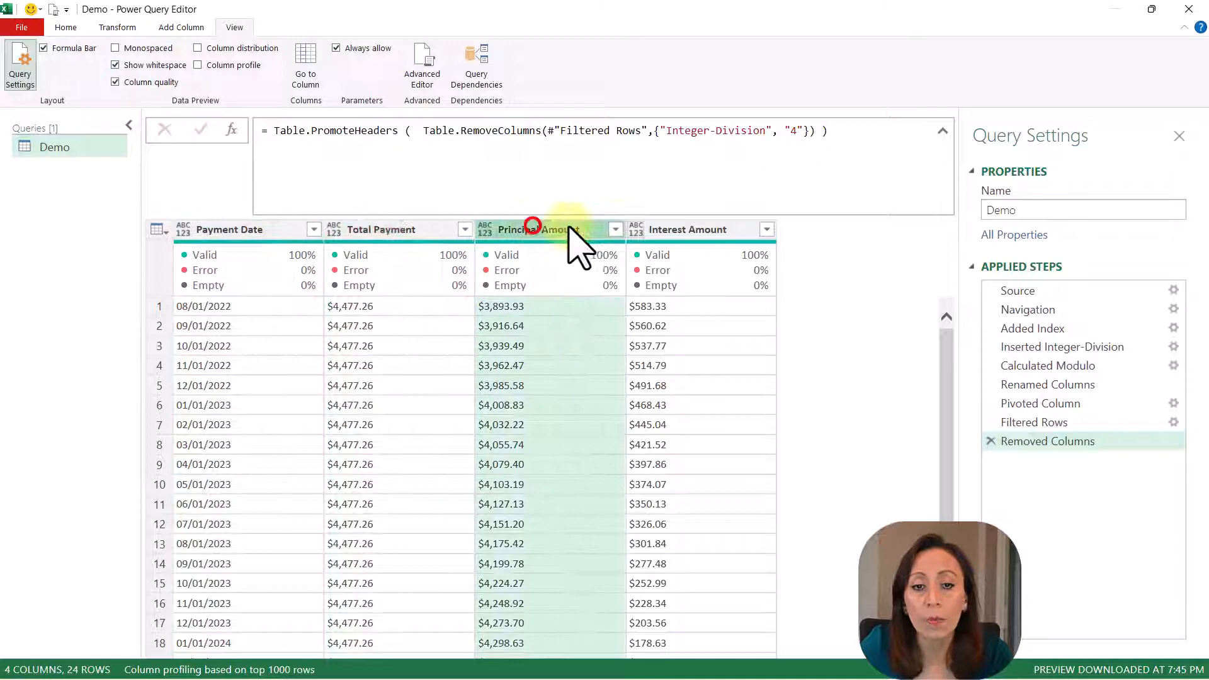
pyautogui.click(230, 230)
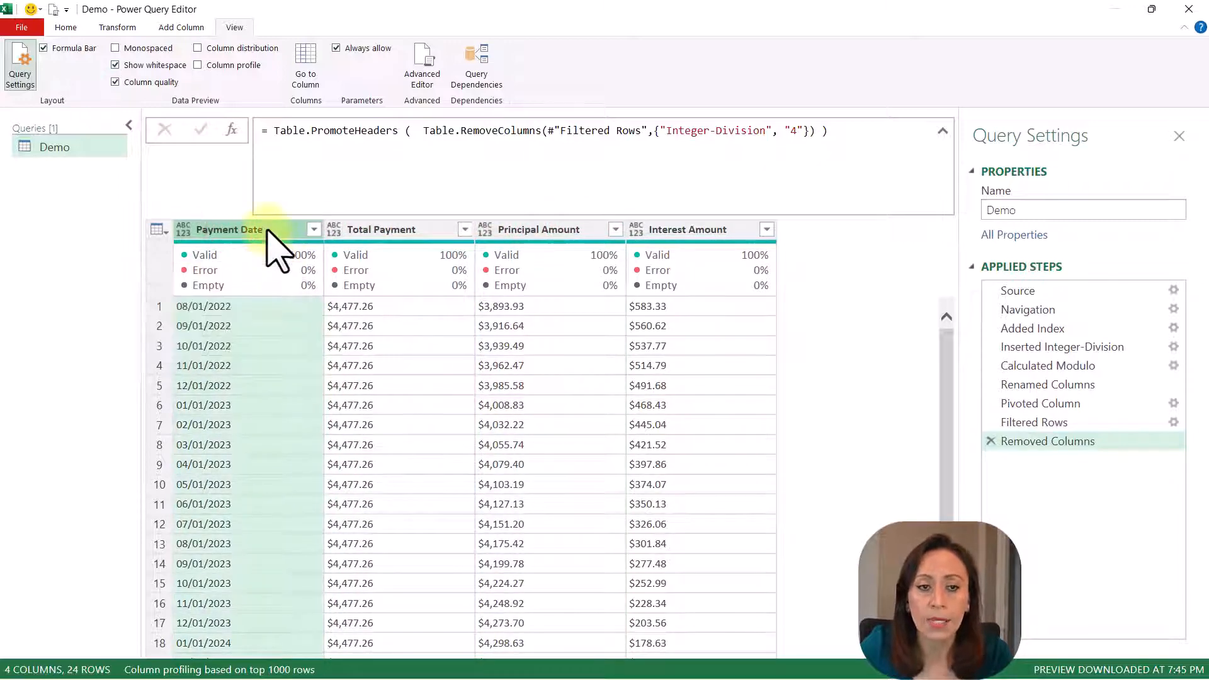
pyautogui.rightClick(267, 231)
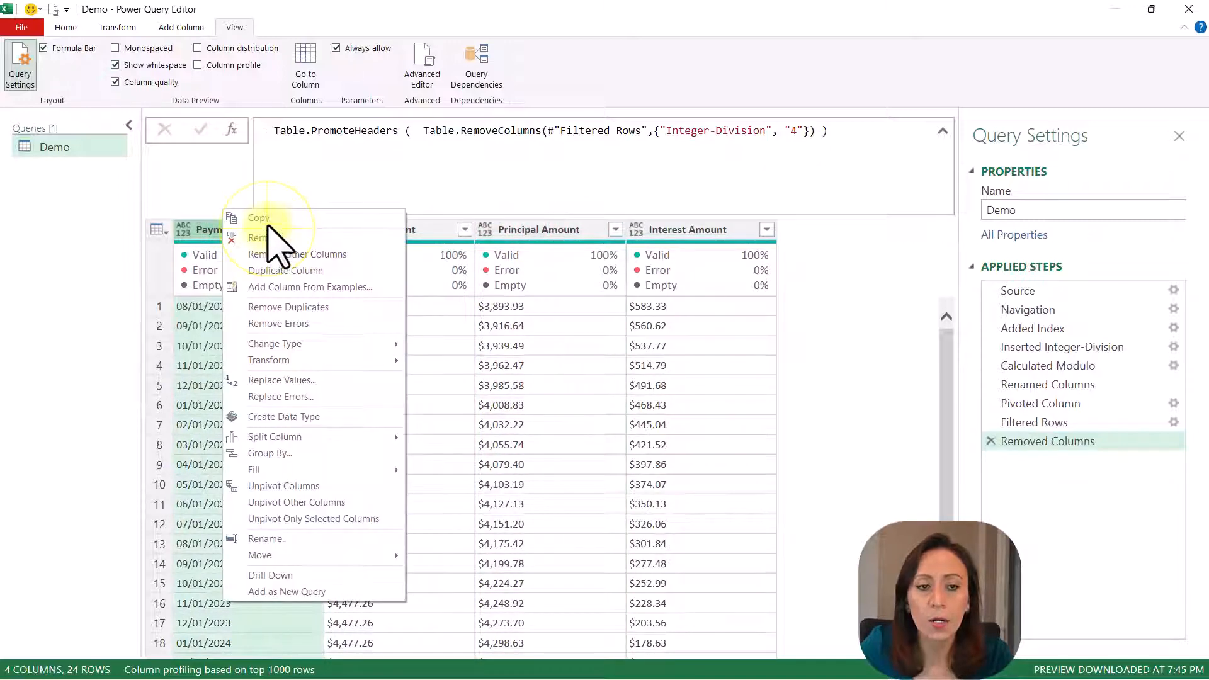
pyautogui.click(334, 504)
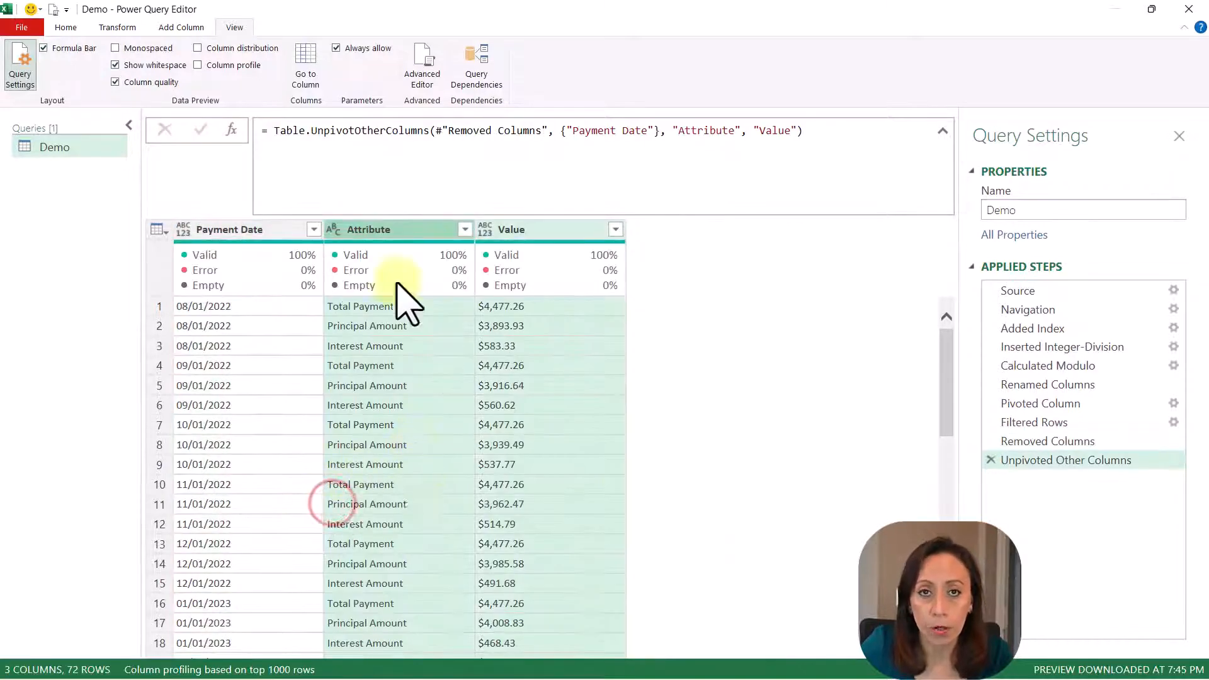
# - Rename the Attribute column as Items and the Value column as Amount
pyautogui.doubleClick(445, 233)
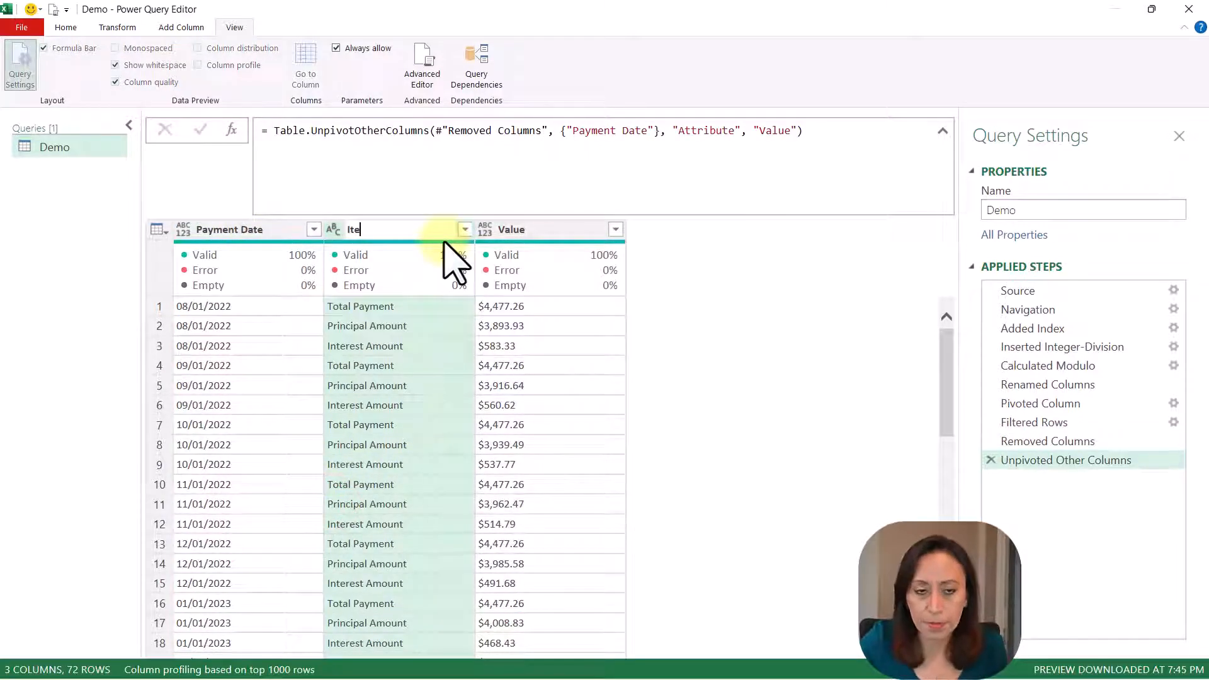
pyautogui.write('Items')
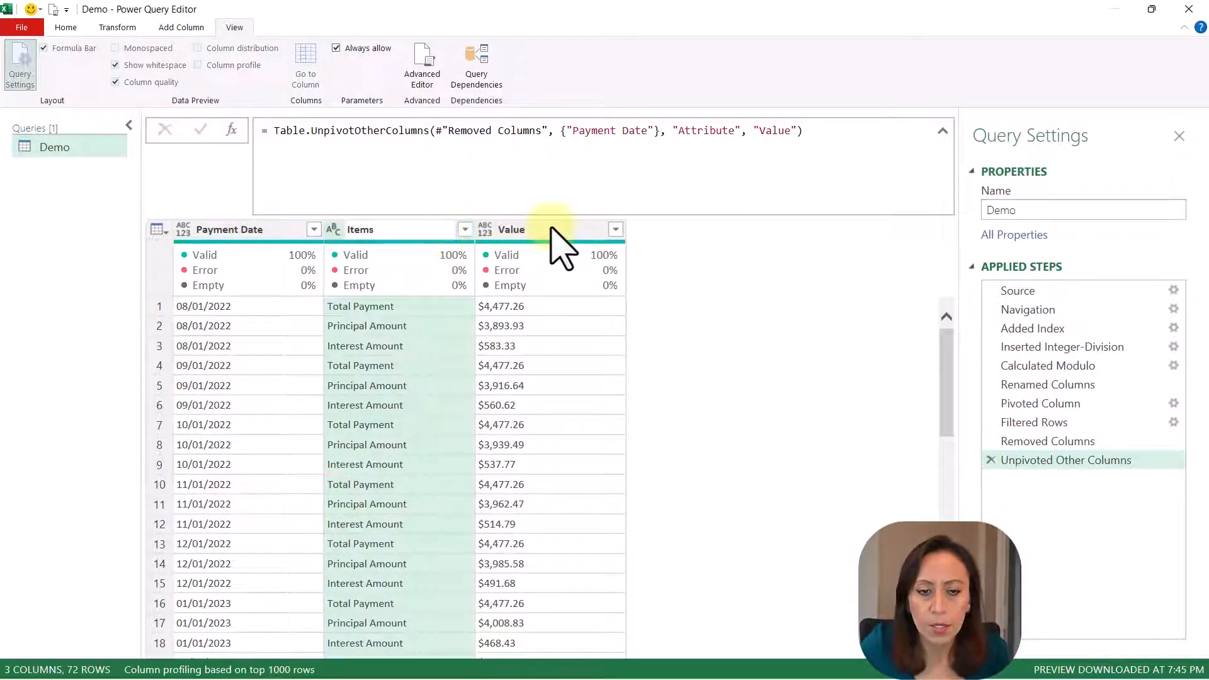
pyautogui.doubleClick(551, 230)
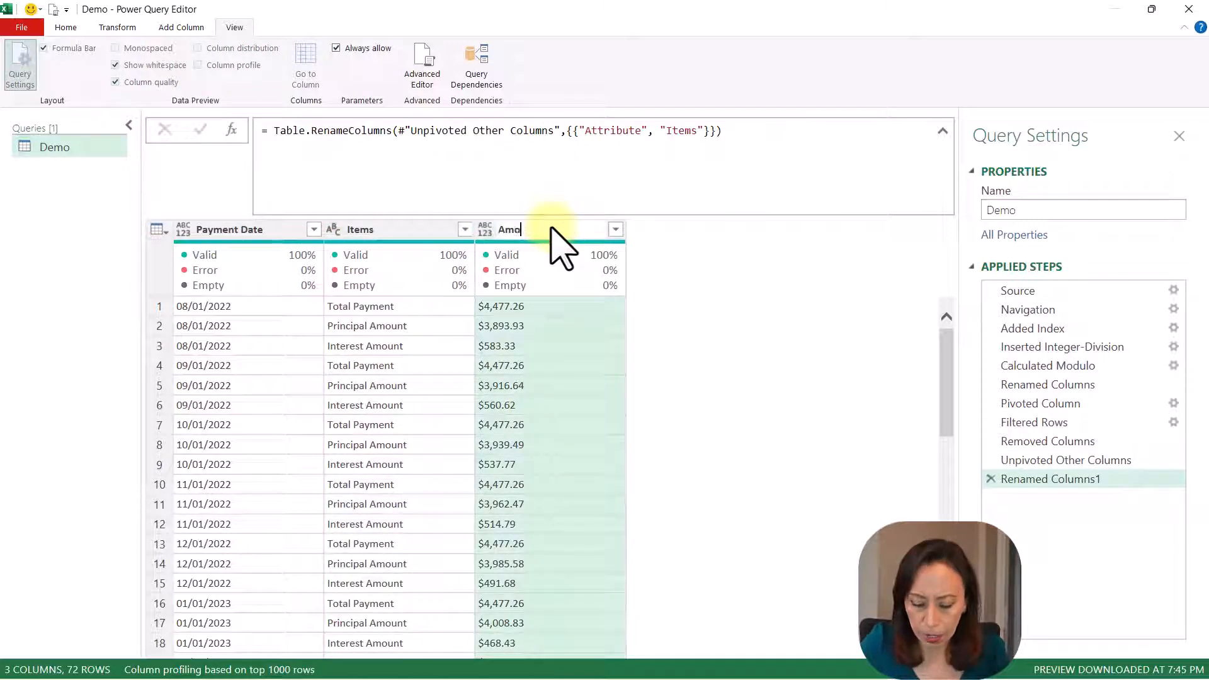
pyautogui.press('Return')
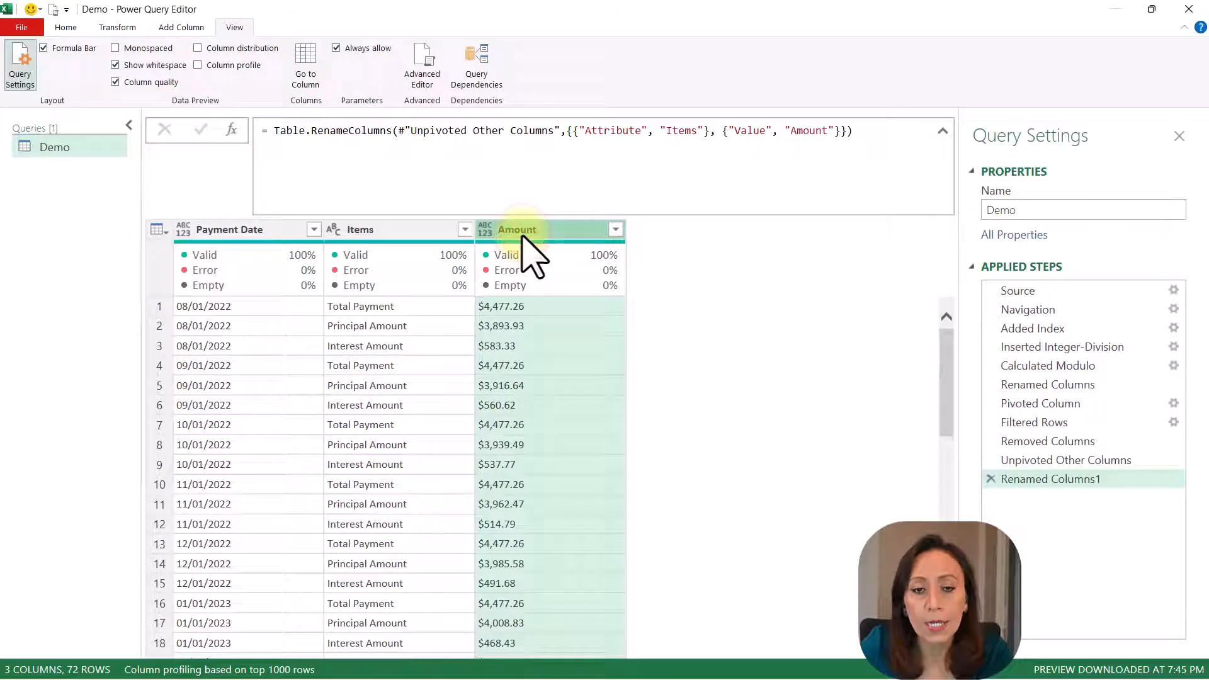
# - Detect the data types of all three columns automatically
pyautogui.hotkey('ctrl', 'a')
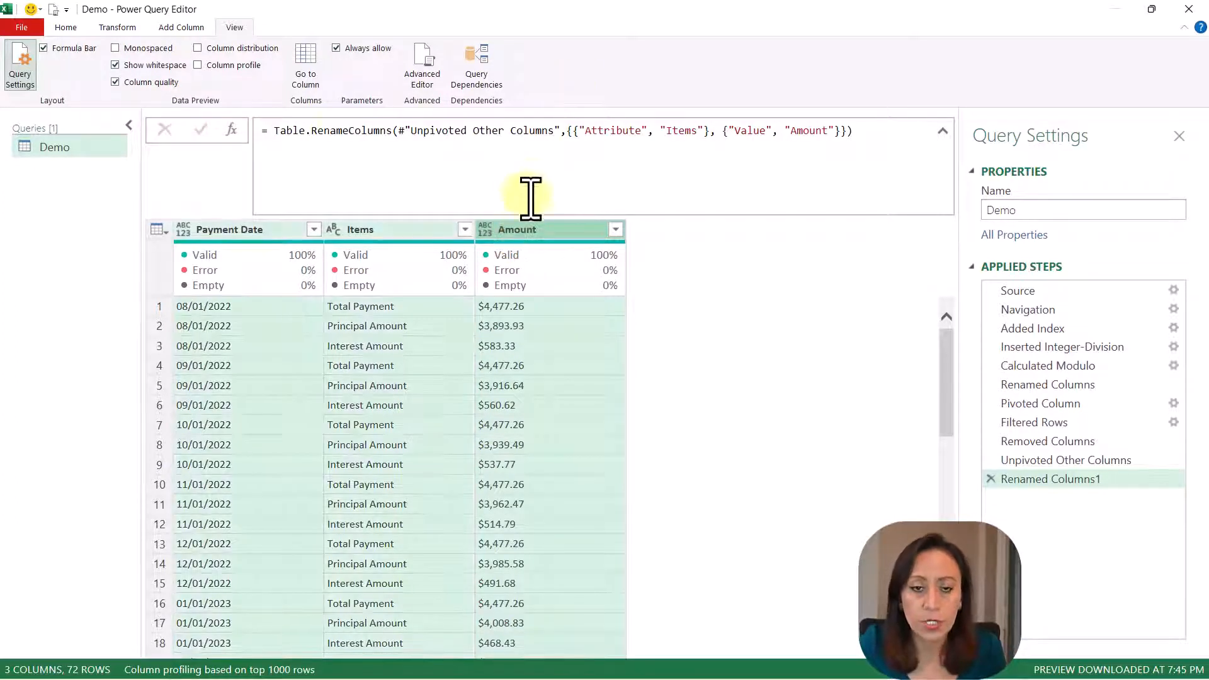
pyautogui.click(117, 27)
pyautogui.click(191, 64)
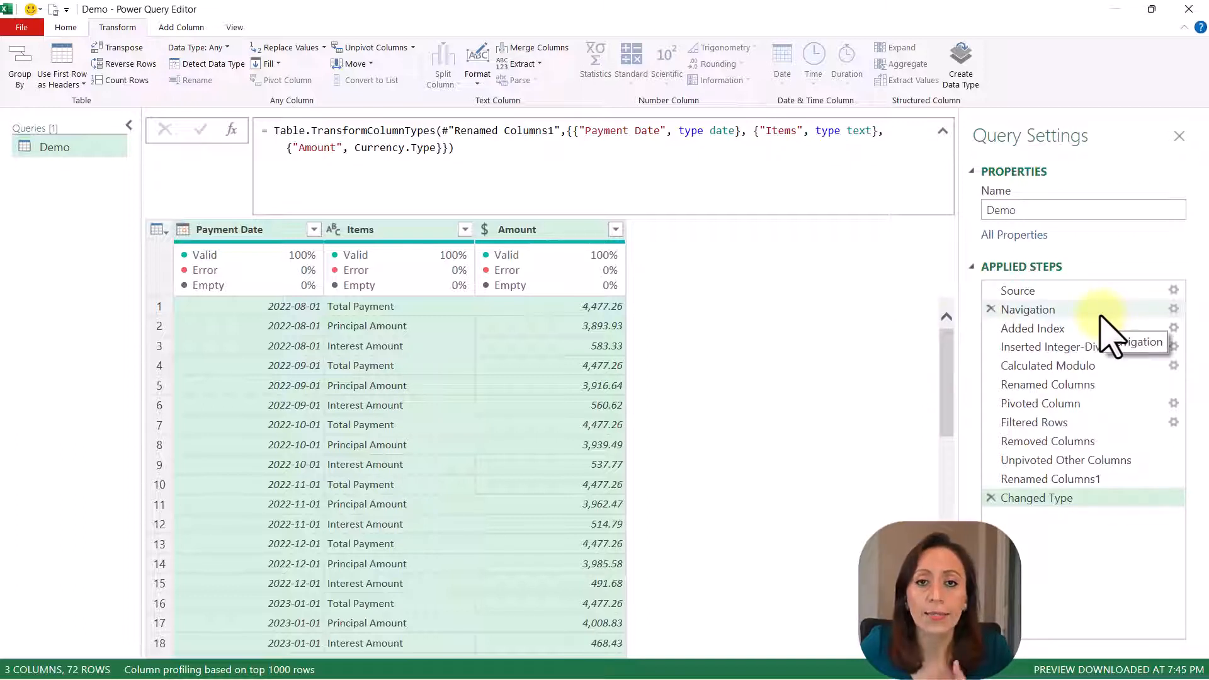
pyautogui.click(1067, 499)
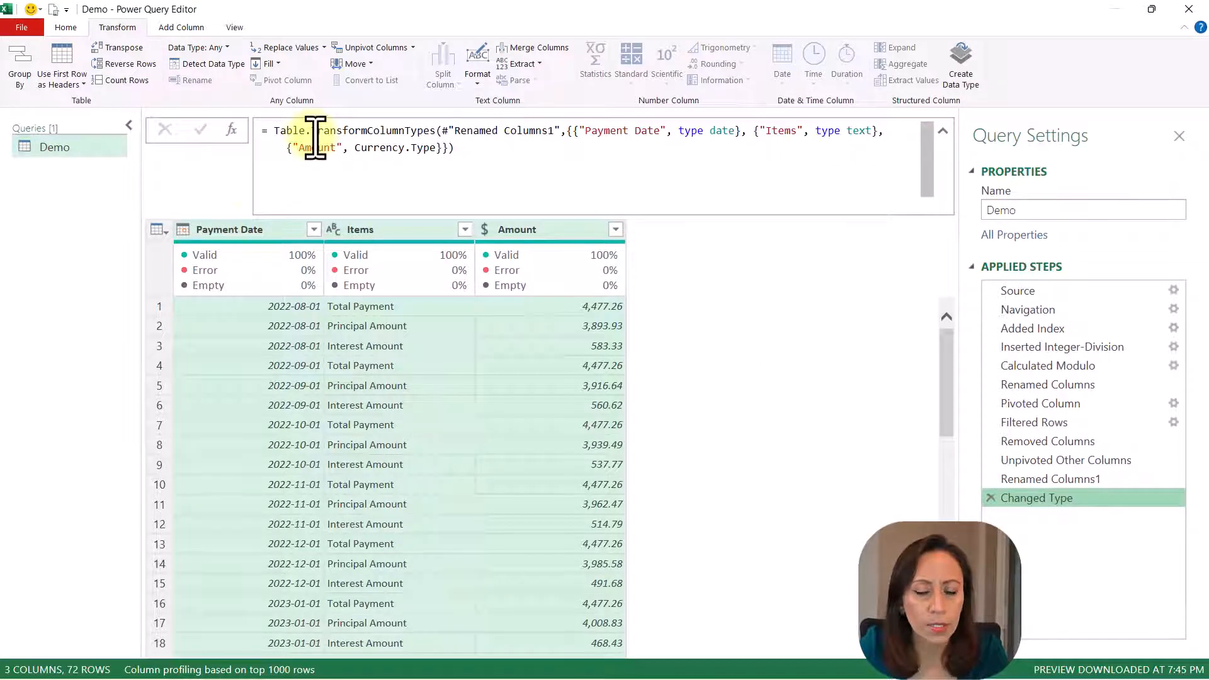
# - Duplicate the Demo query and rename the copy as FxDemo
pyautogui.click(50, 182)
pyautogui.click(82, 148)
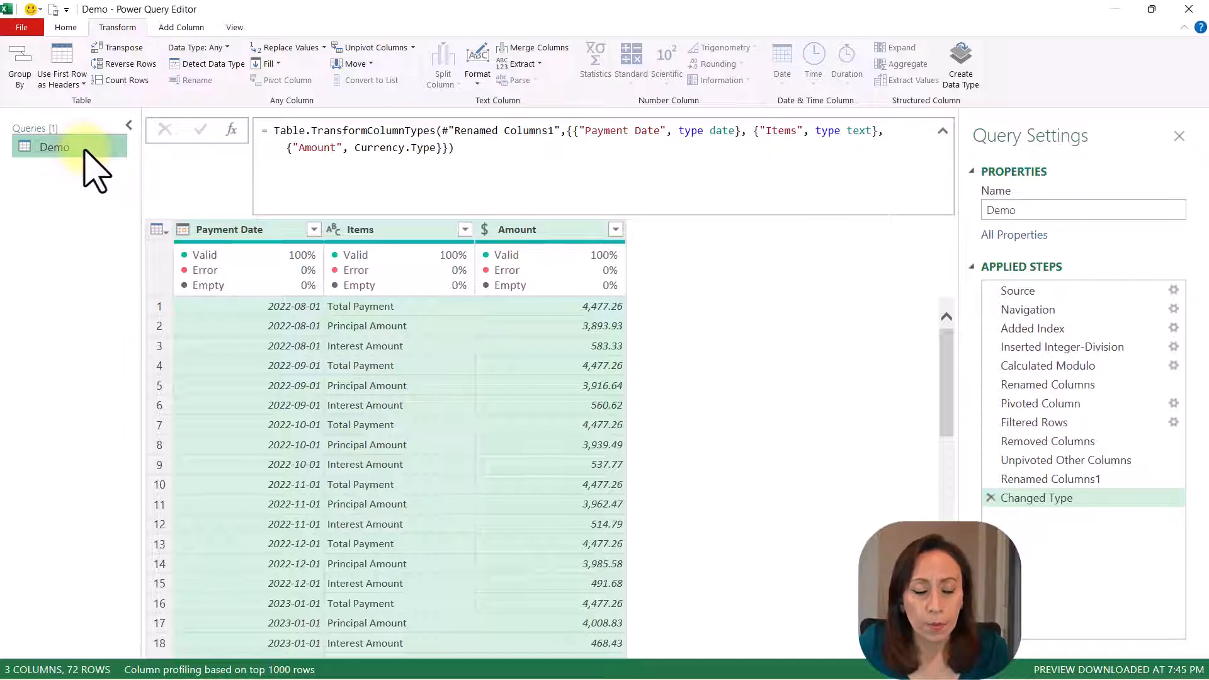
pyautogui.rightClick(85, 151)
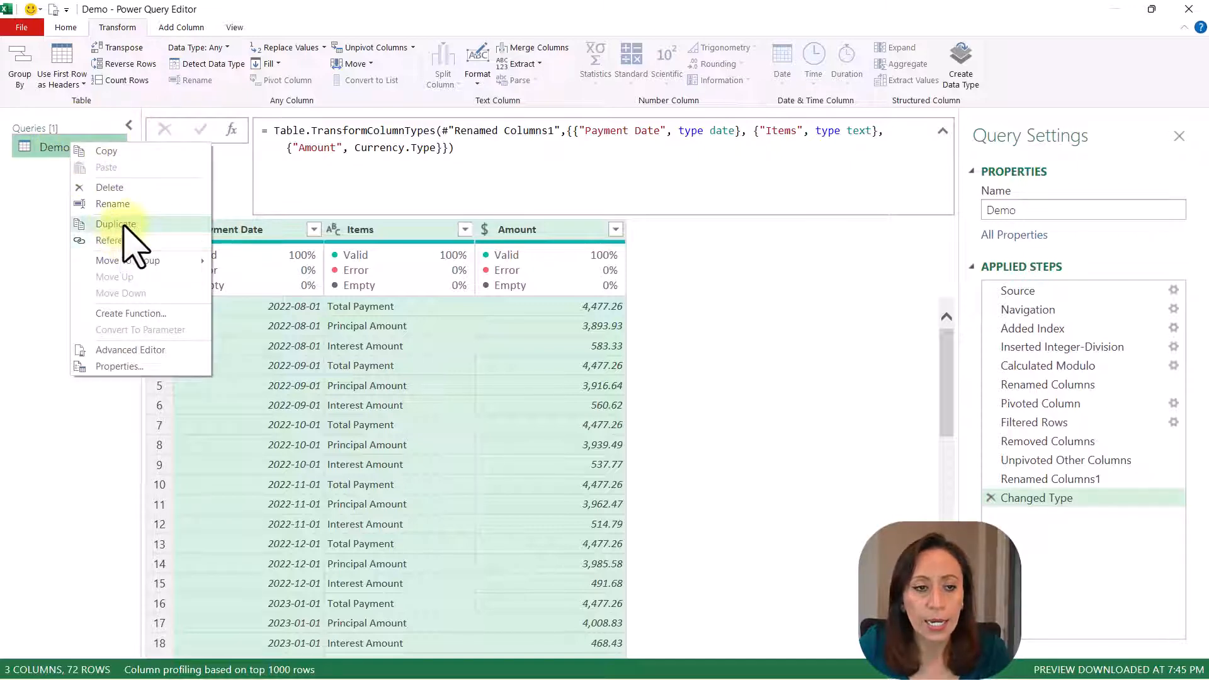
pyautogui.click(124, 226)
pyautogui.doubleClick(78, 168)
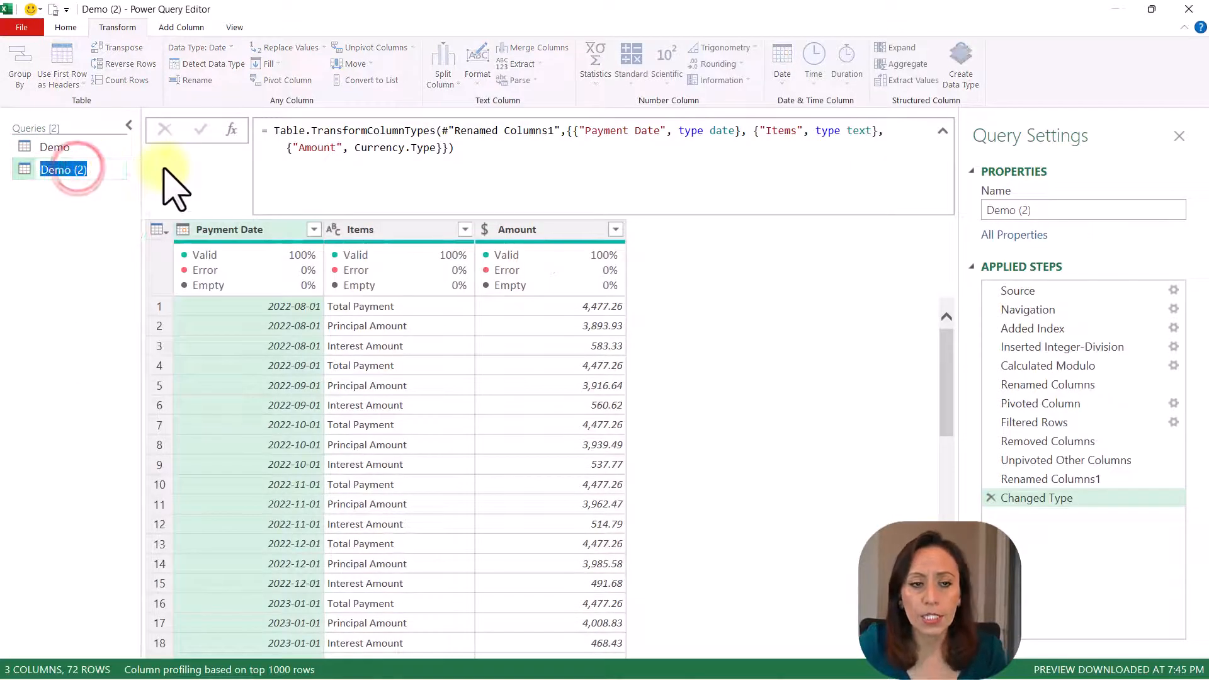
pyautogui.press('End')
pyautogui.press('BackSpace')
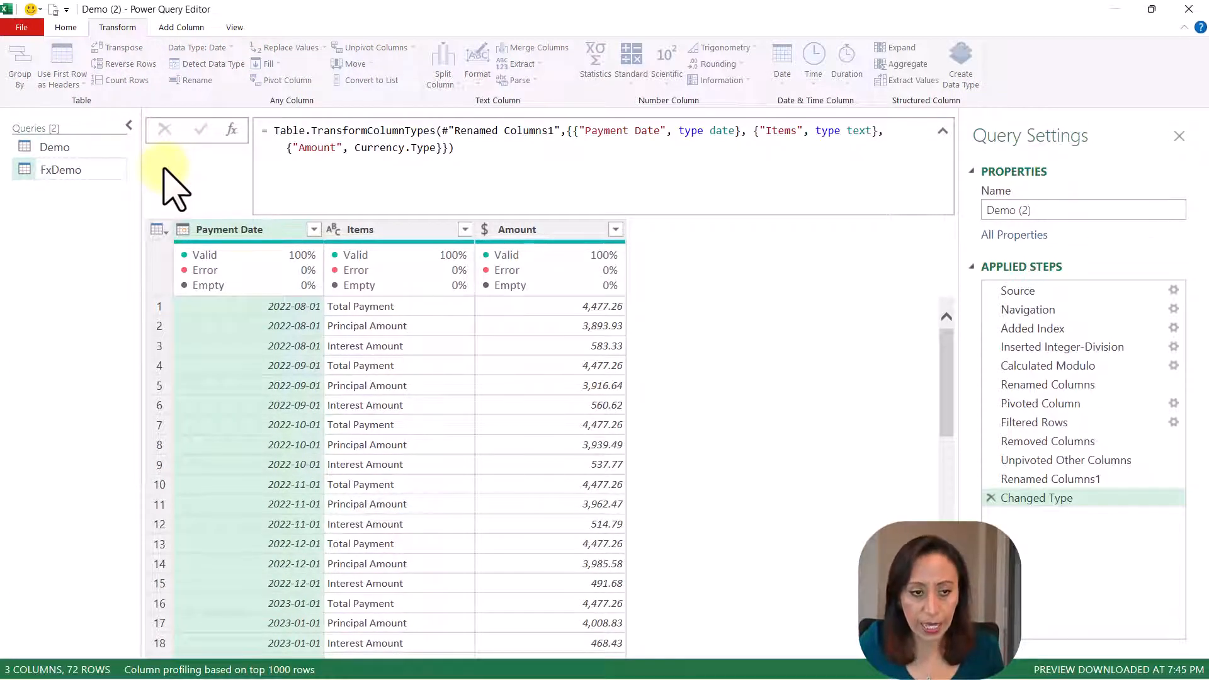
pyautogui.write('Fx')
pyautogui.press('Return')
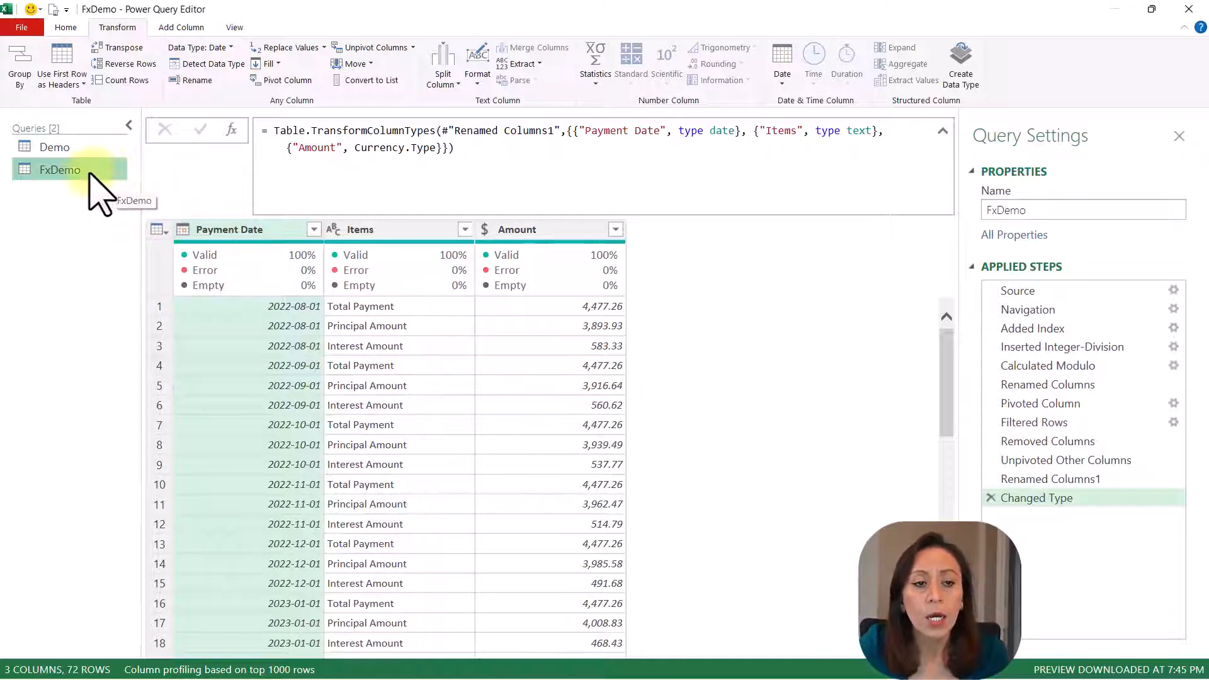
# - Open the FxDemo query's M code in the Advanced Editor, enlarge the text, and examine the source file path and sheet name
pyautogui.click(234, 26)
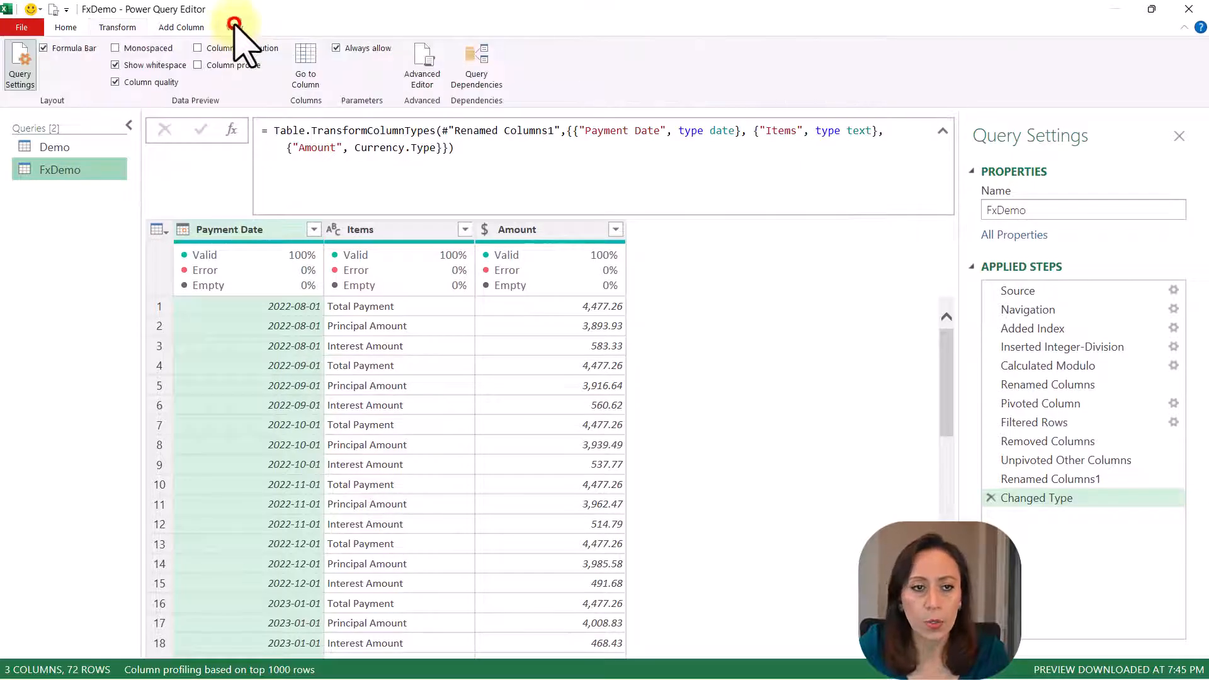
pyautogui.click(425, 70)
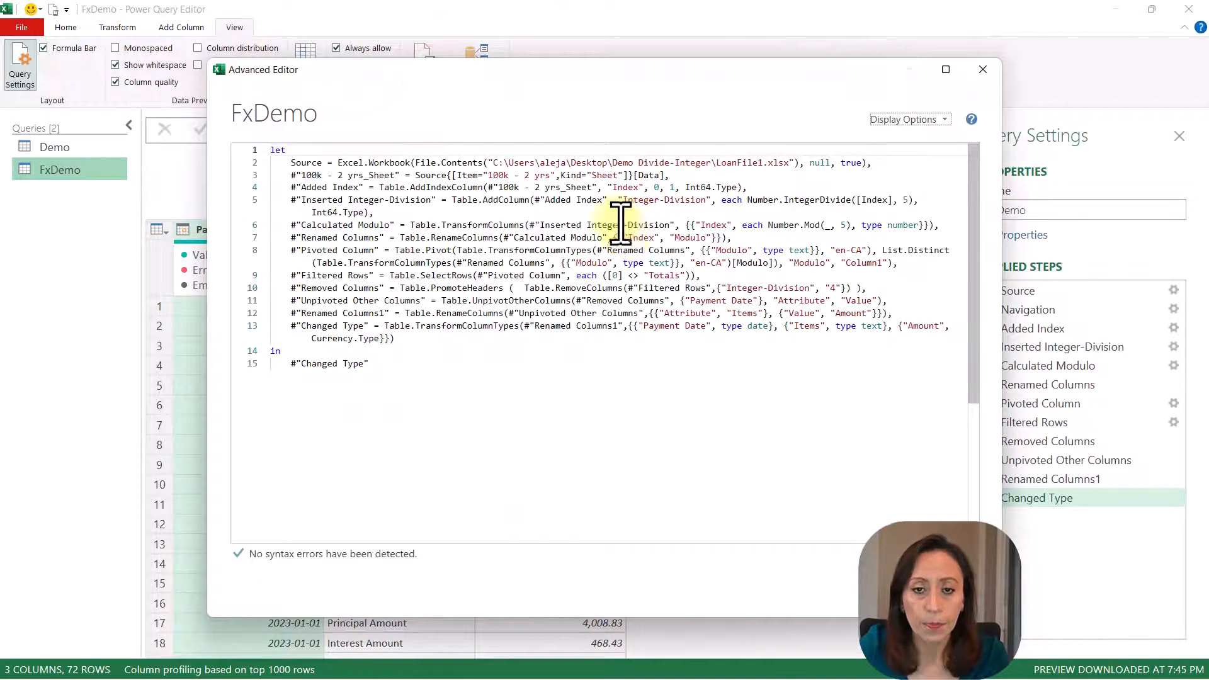
pyautogui.hotkey('ctrl', 'shift', '+')
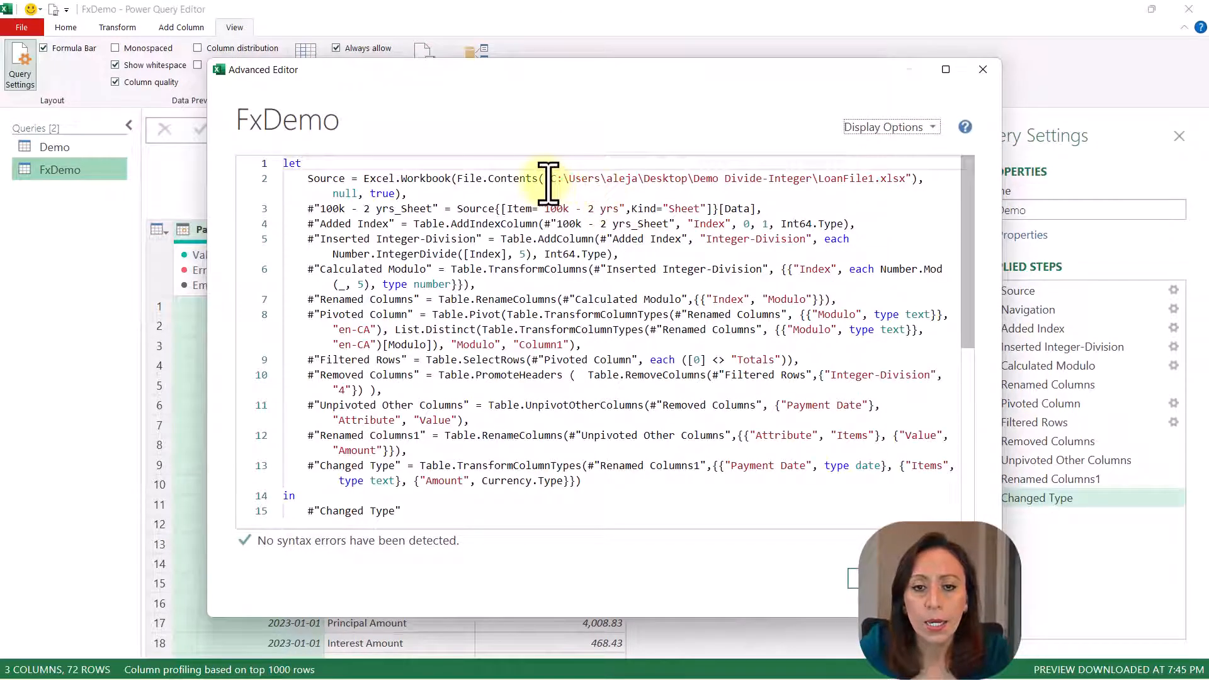
pyautogui.moveTo(547, 178); pyautogui.dragTo(906, 180)
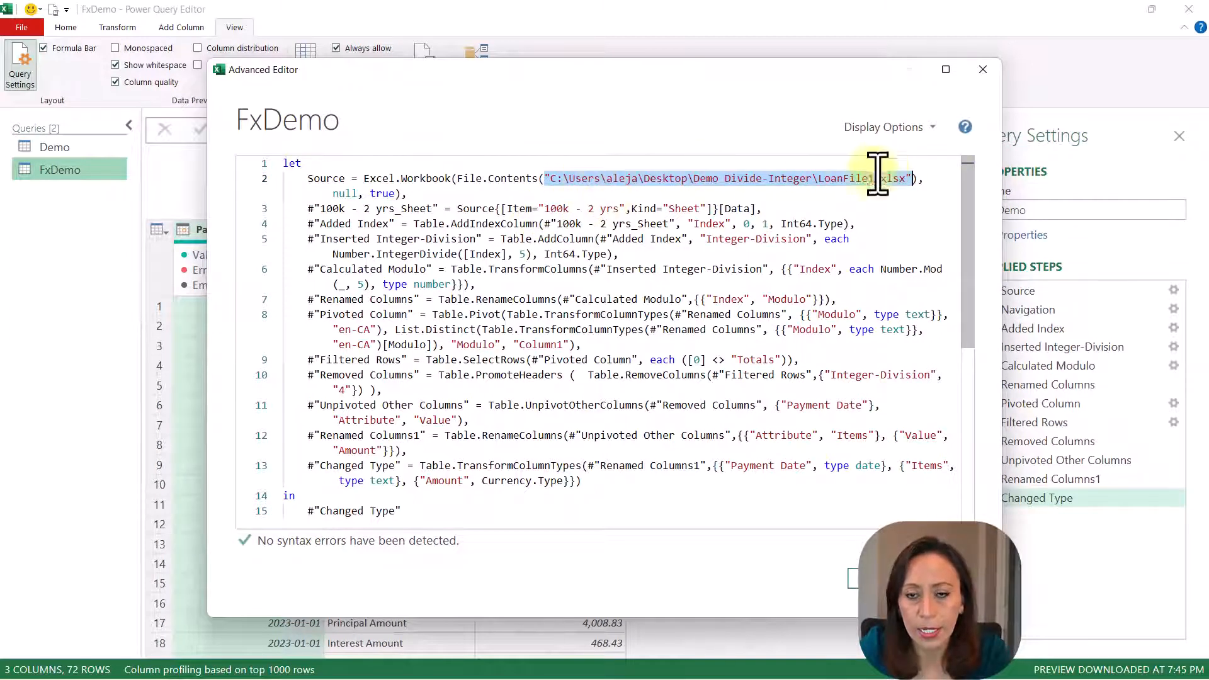
pyautogui.moveTo(541, 208); pyautogui.dragTo(626, 211)
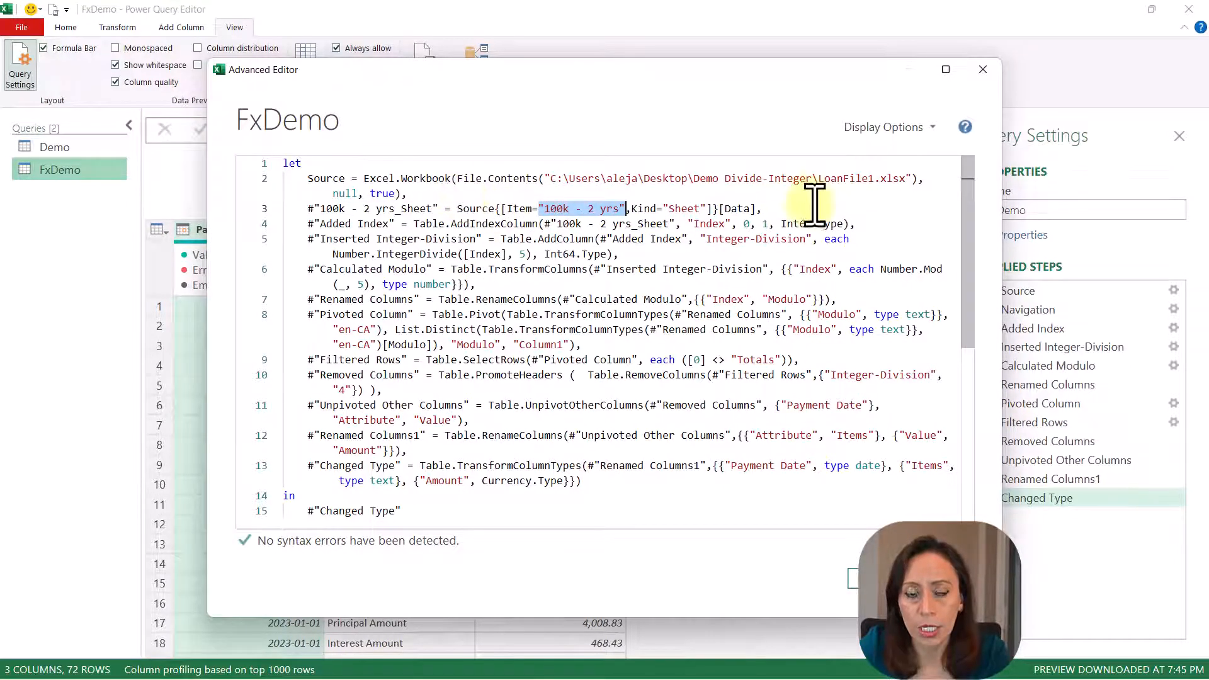
pyautogui.moveTo(820, 183); pyautogui.dragTo(907, 179)
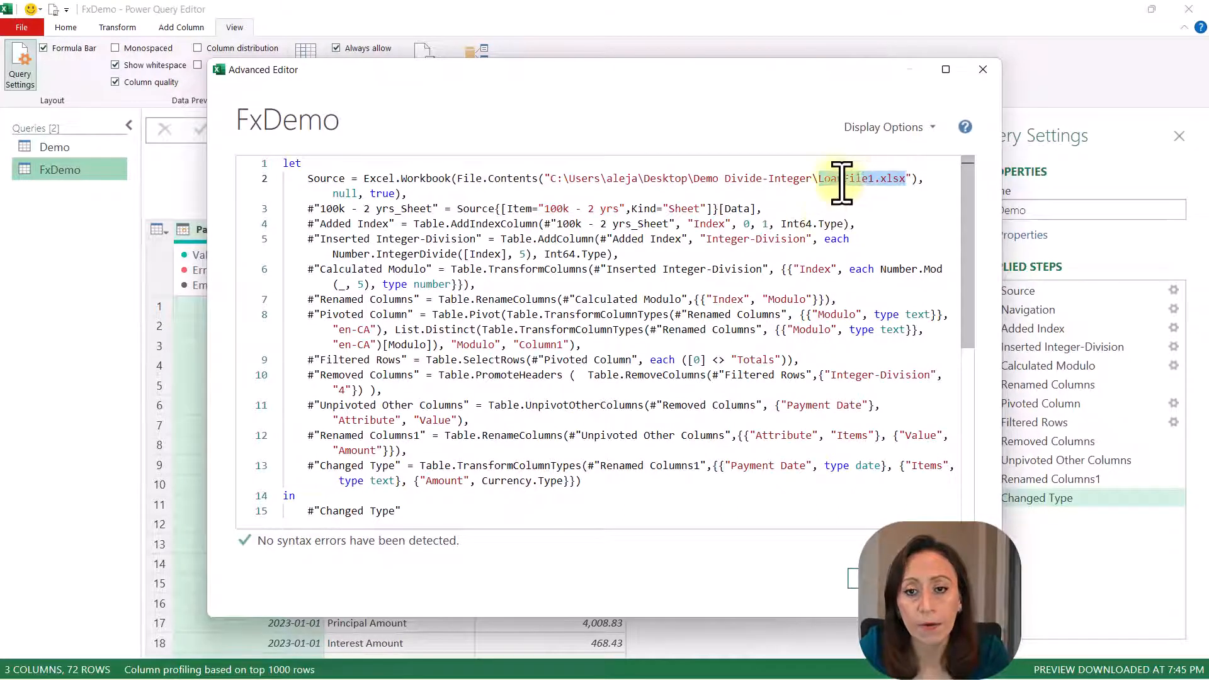
pyautogui.doubleClick(554, 209)
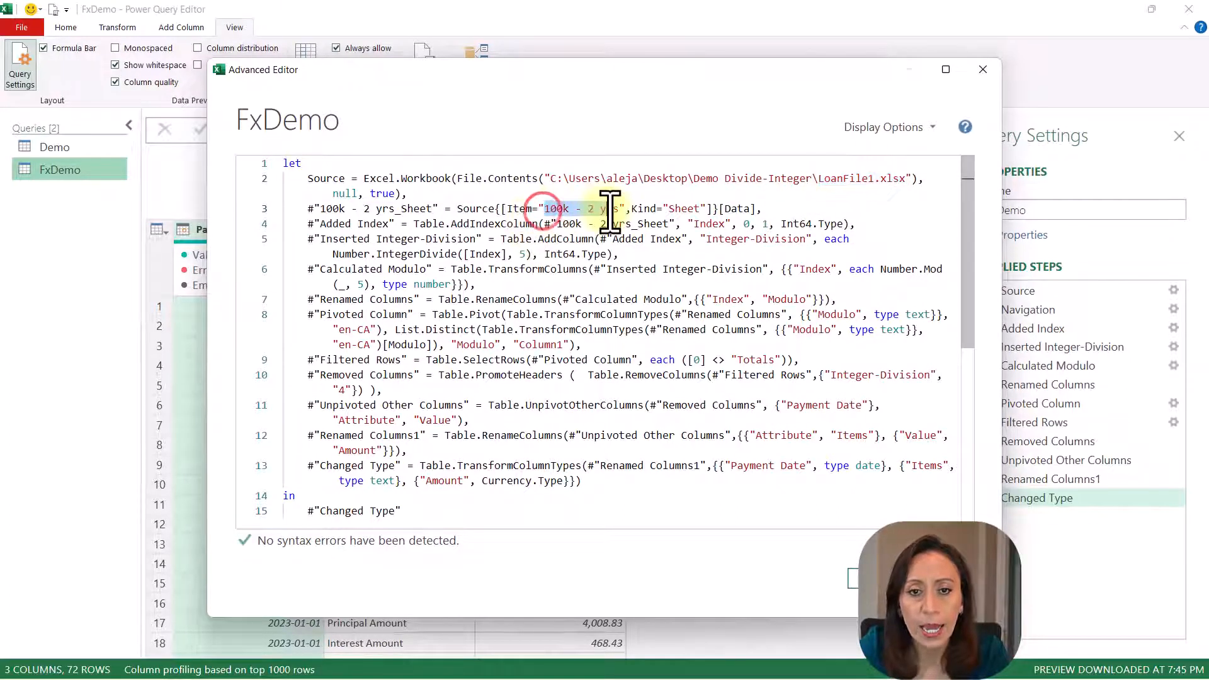
# - Insert four blank lines above the let statement and start the code with the function declaration ()=>
pyautogui.click(281, 165)
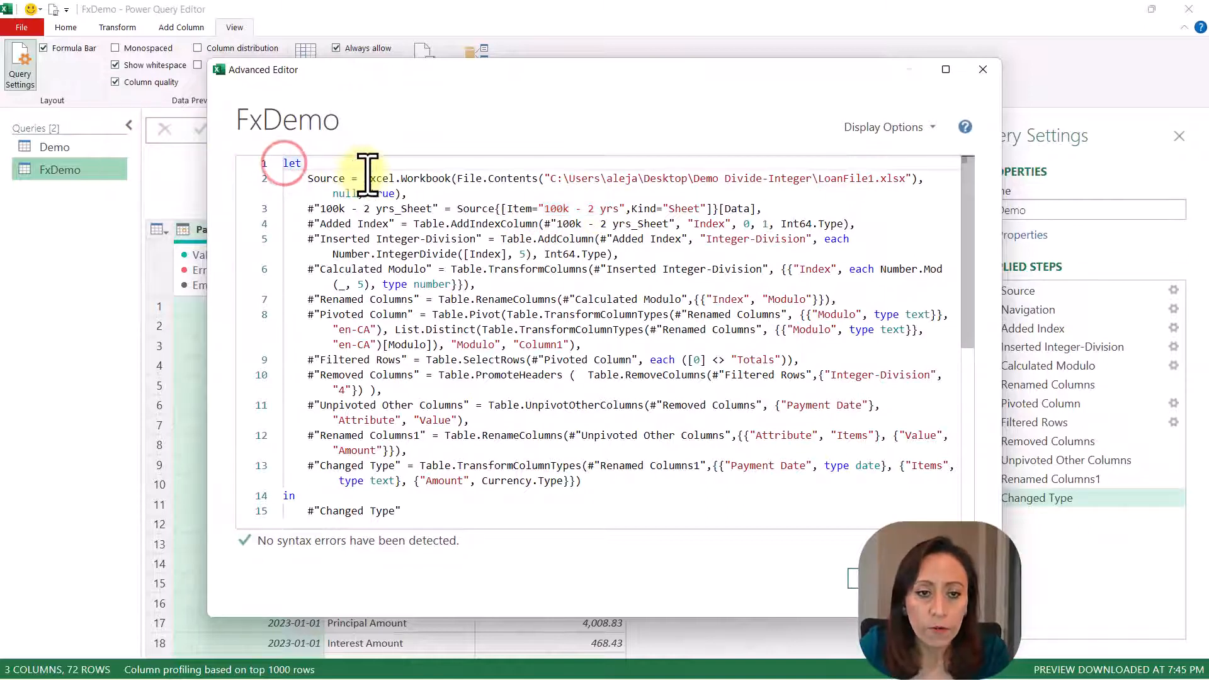
pyautogui.press('Return')
pyautogui.press('Return')
pyautogui.press('Return')
pyautogui.press('Return')
pyautogui.press('Up')
pyautogui.press('Up')
pyautogui.press('Up')
pyautogui.press('Up')
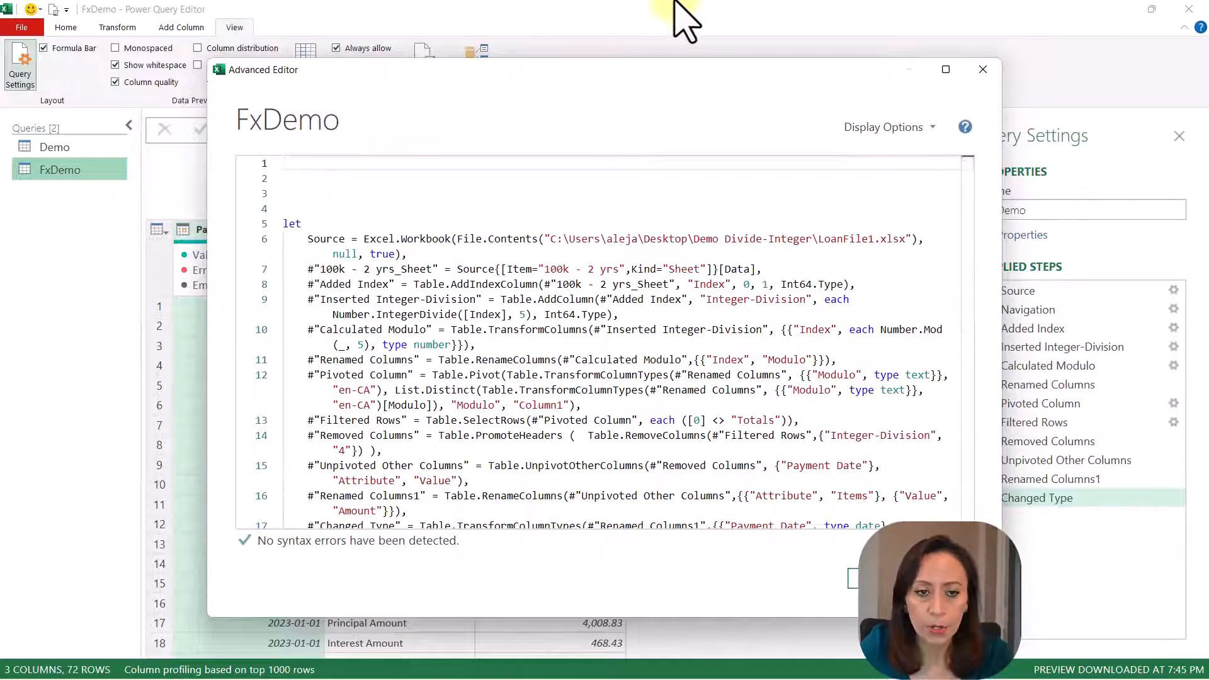
pyautogui.write('(')
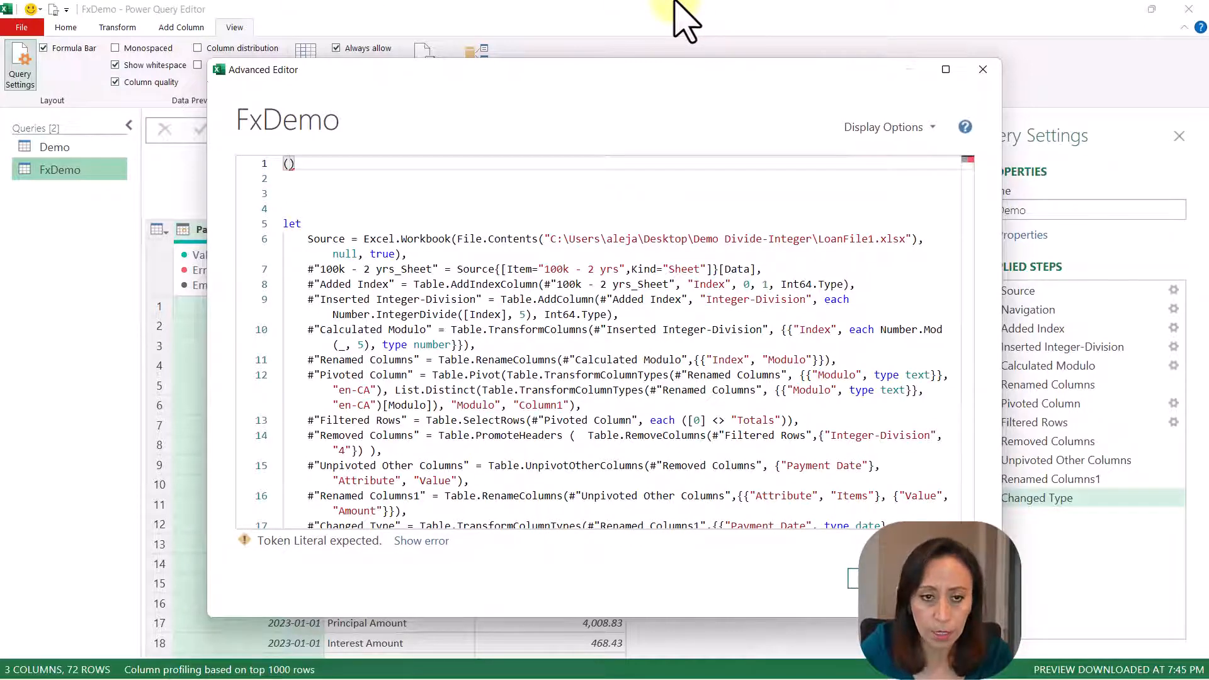
pyautogui.write(')=')
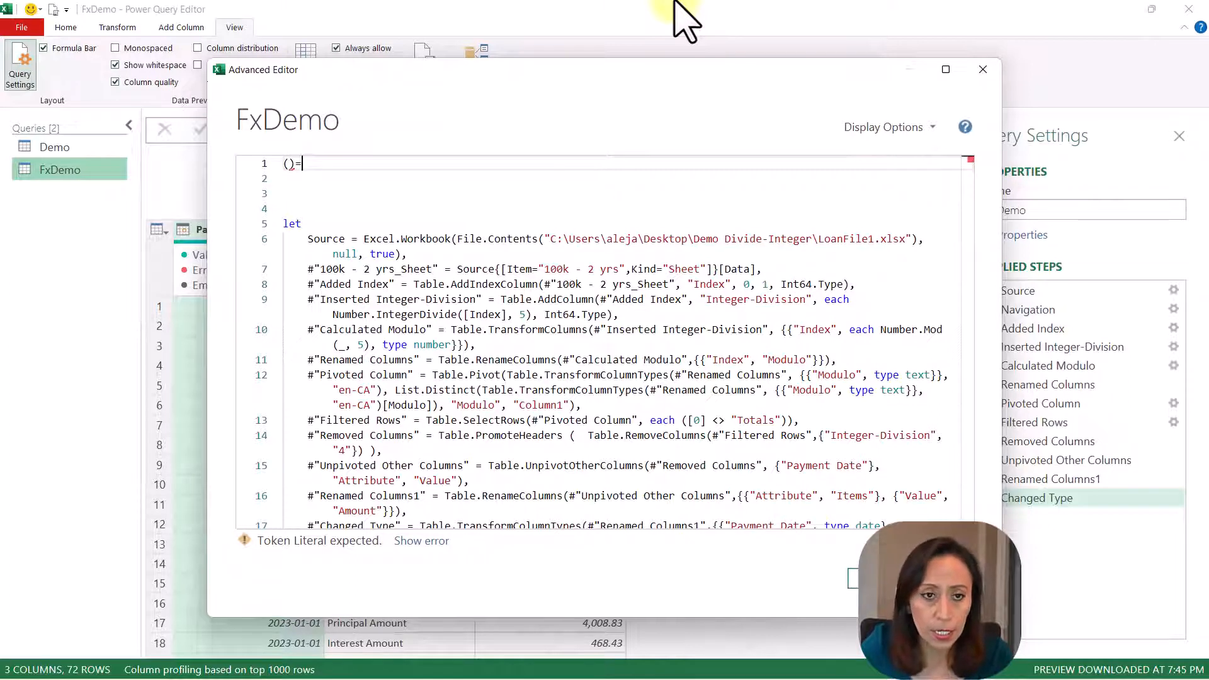
pyautogui.write('>')
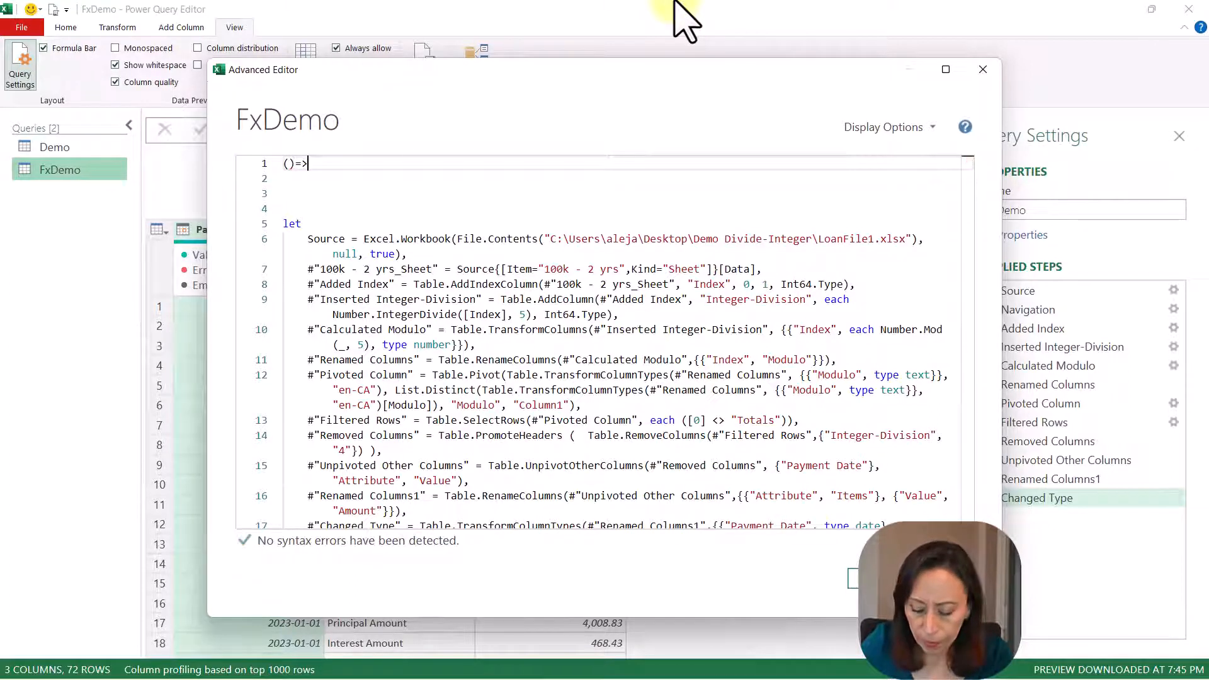
pyautogui.click(391, 167)
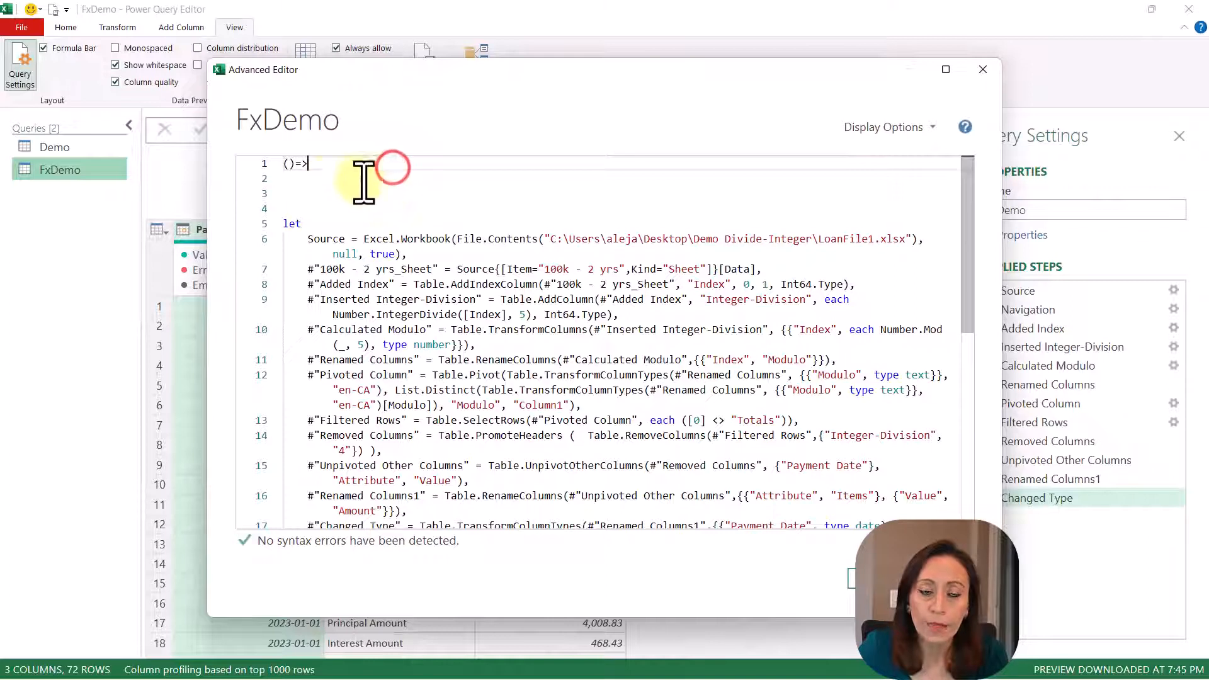
# - Declare two function parameters, MyDirectory and MySheets, inside the parentheses on the first line
pyautogui.click(291, 167)
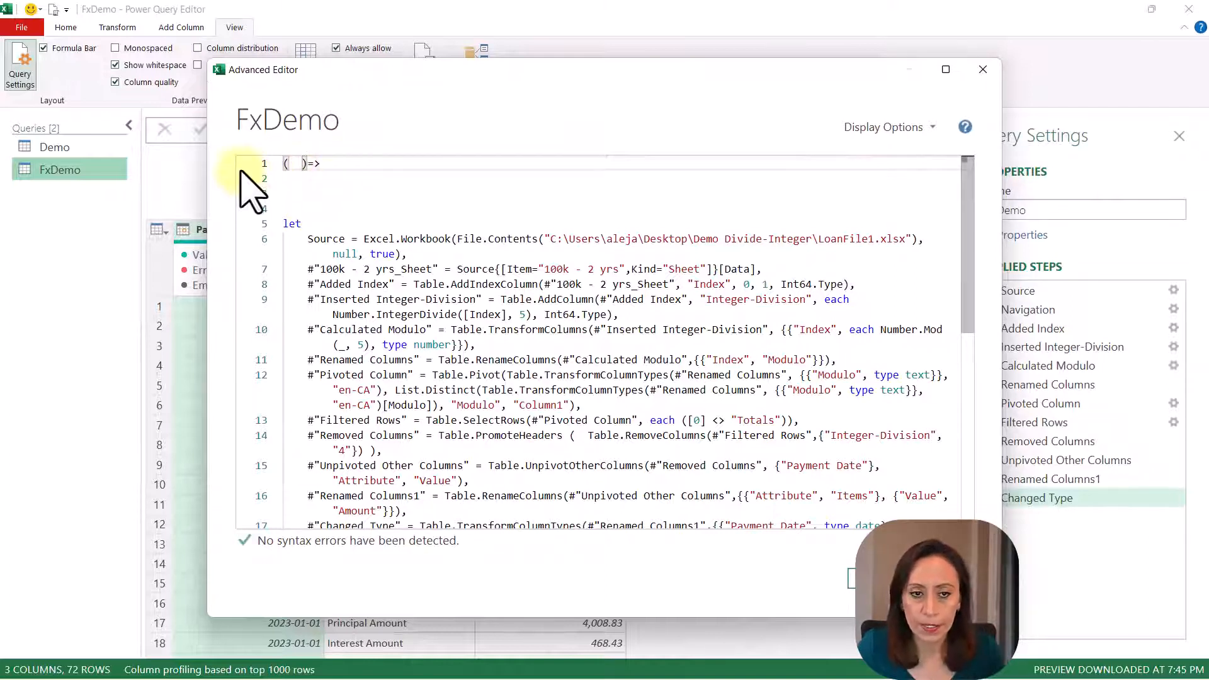
pyautogui.moveTo(292, 166); pyautogui.dragTo(297, 170)
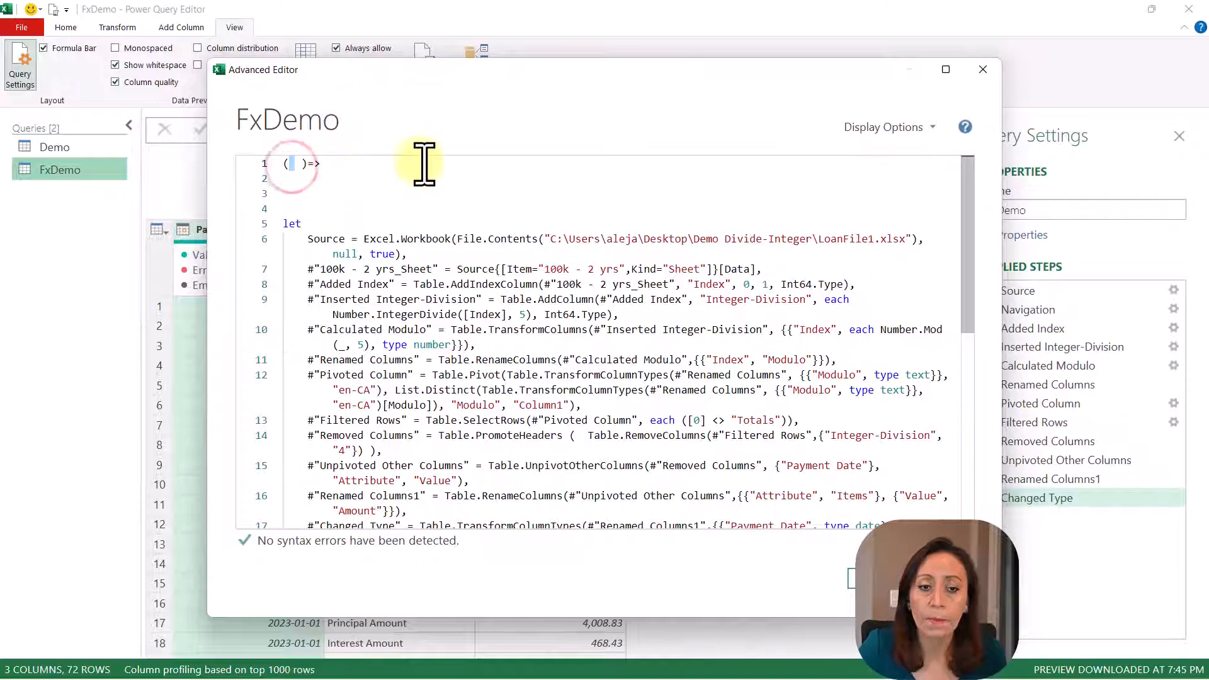
pyautogui.write('MyDi')
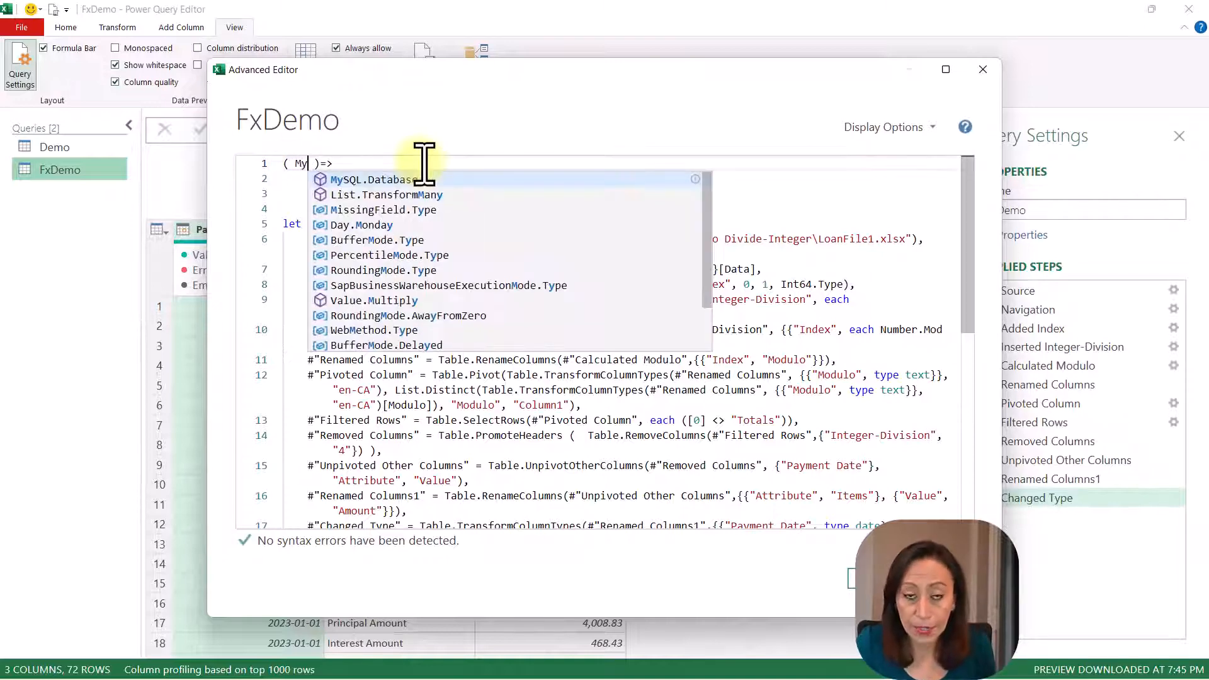
pyautogui.write('rectory')
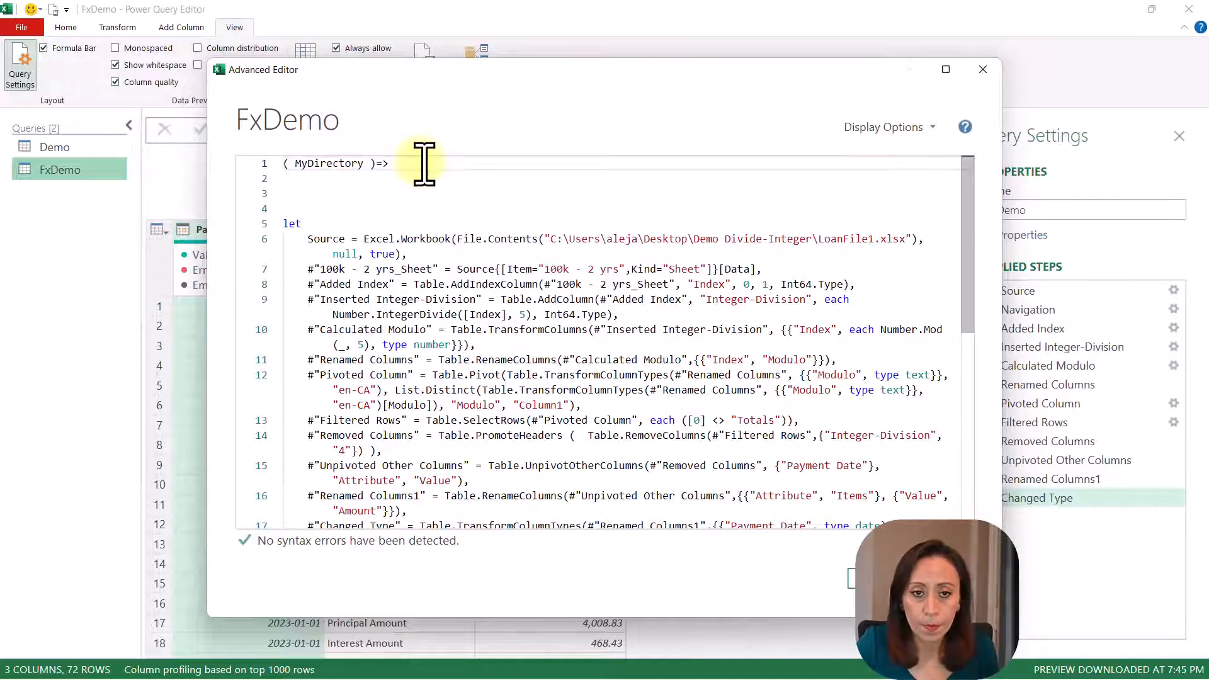
pyautogui.write(',')
pyautogui.moveTo(551, 242); pyautogui.dragTo(917, 242)
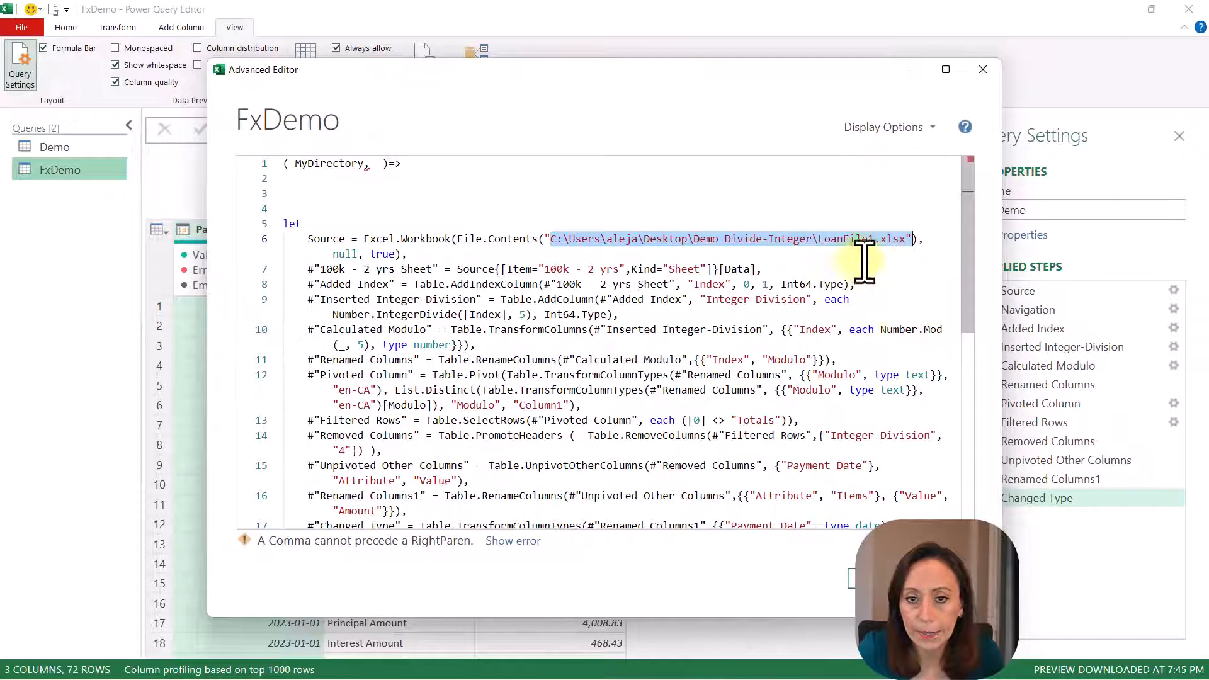
pyautogui.click(379, 166)
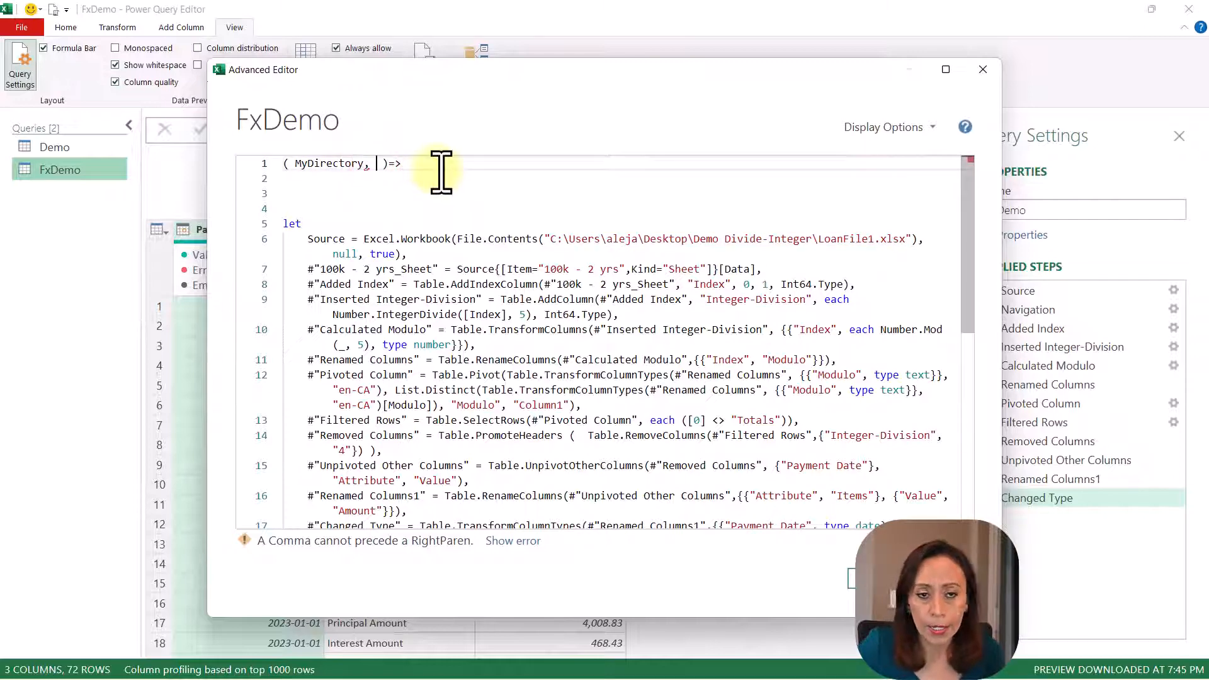
pyautogui.write('MySheets')
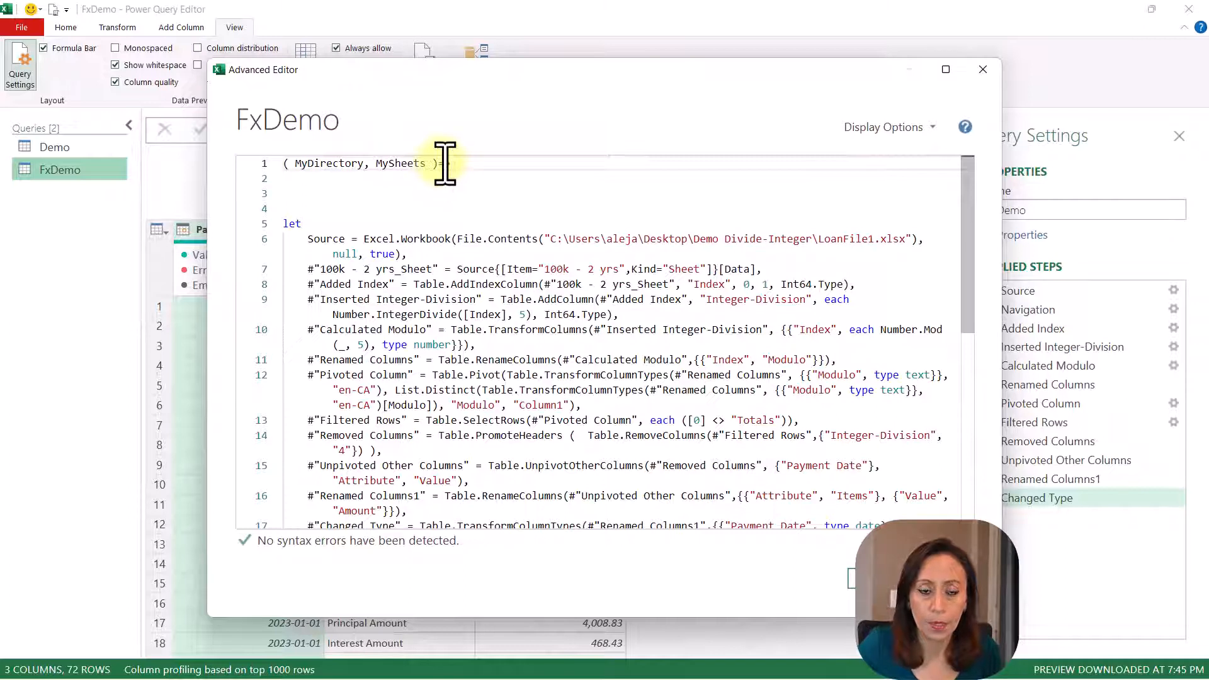
# - Replace the hard-coded sheet name "100k - 2 yrs" after Item= in the navigation step with the MySheets parameter
pyautogui.moveTo(377, 164); pyautogui.dragTo(427, 164)
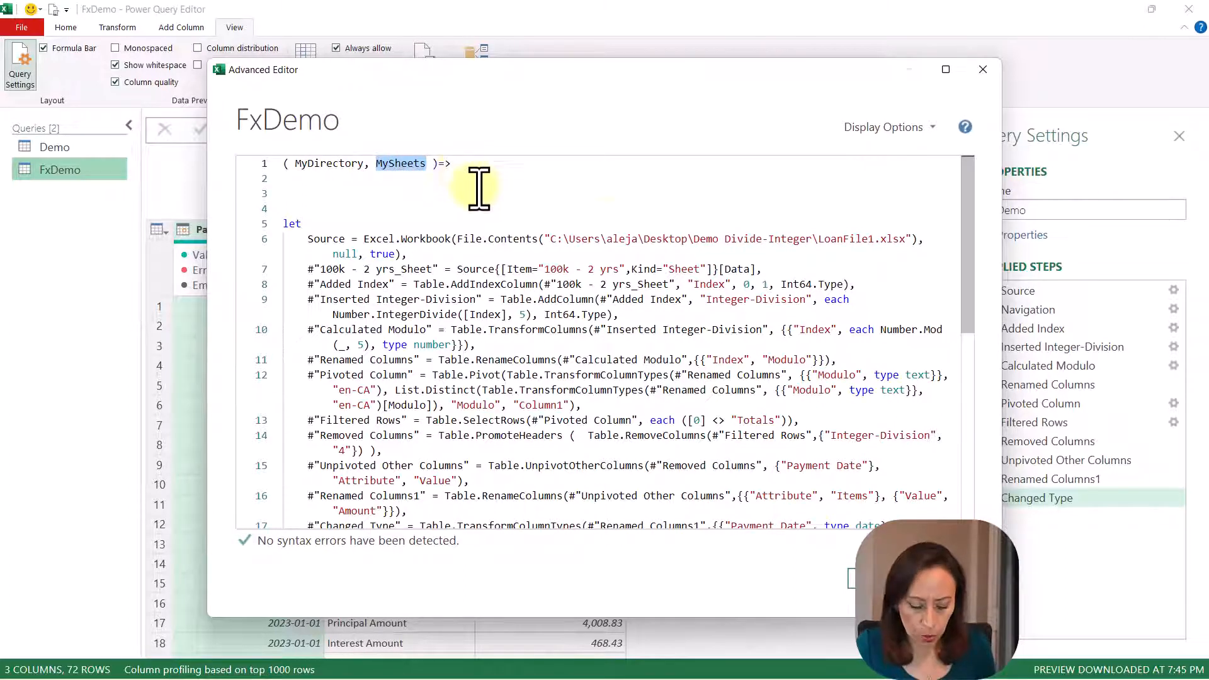
pyautogui.doubleClick(558, 270)
pyautogui.moveTo(579, 269); pyautogui.dragTo(546, 278)
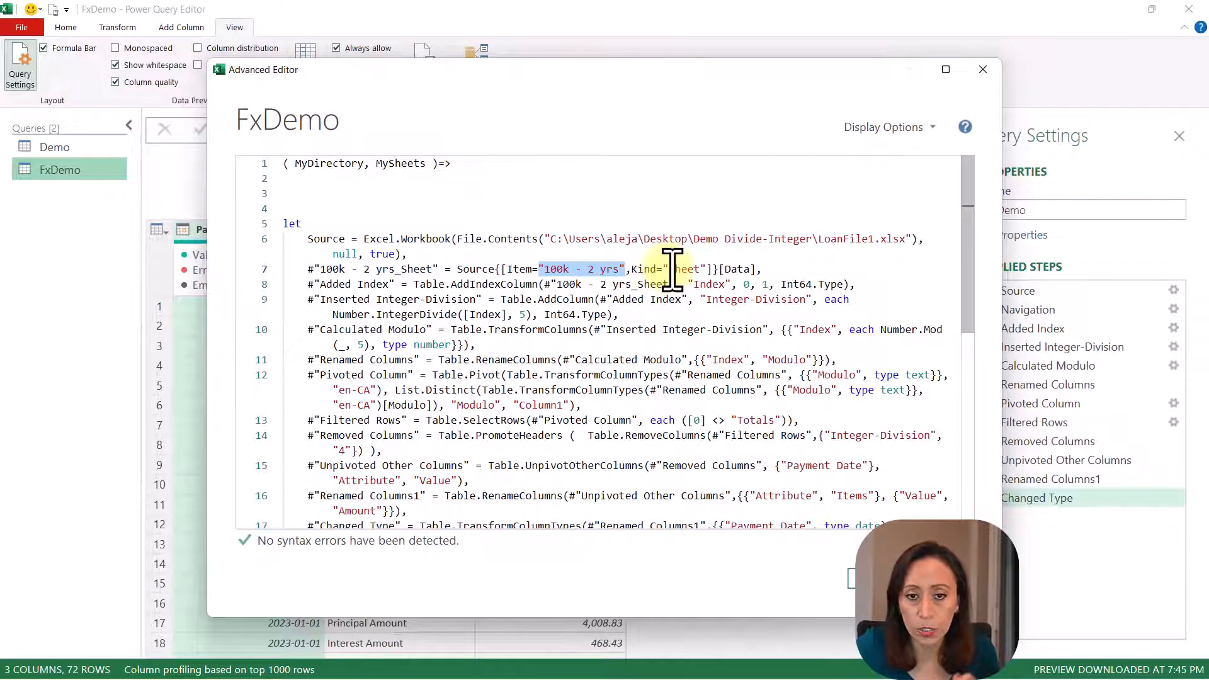
pyautogui.press('Delete')
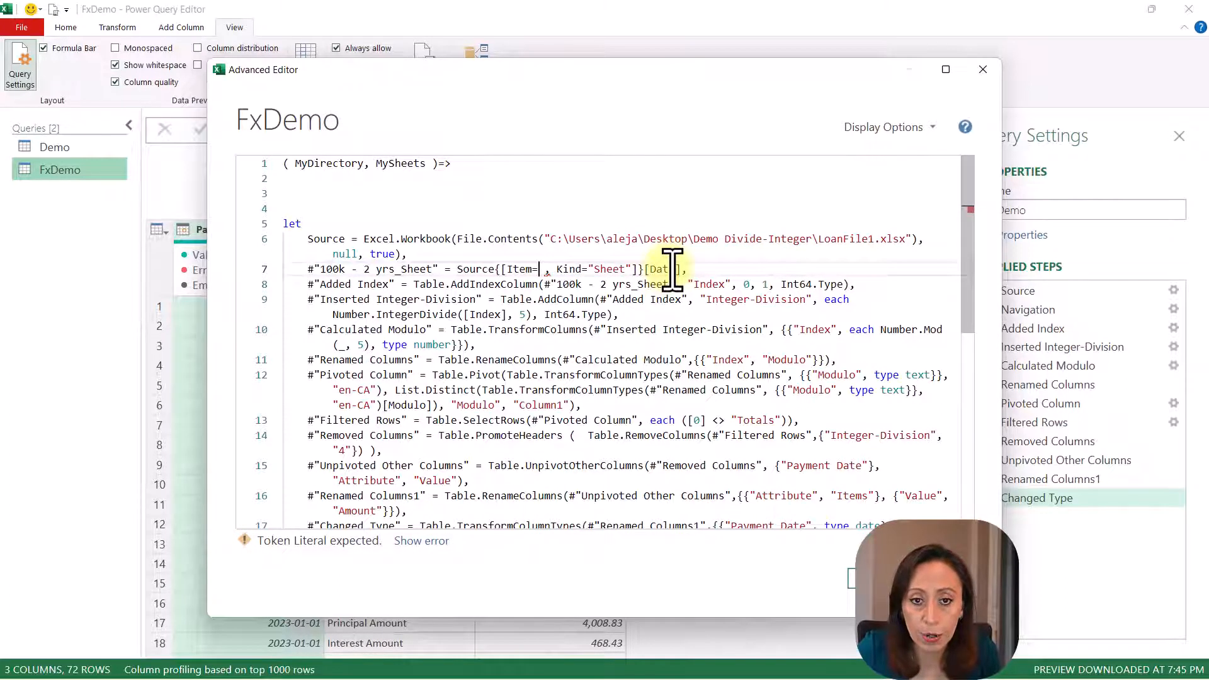
pyautogui.write('MySheets')
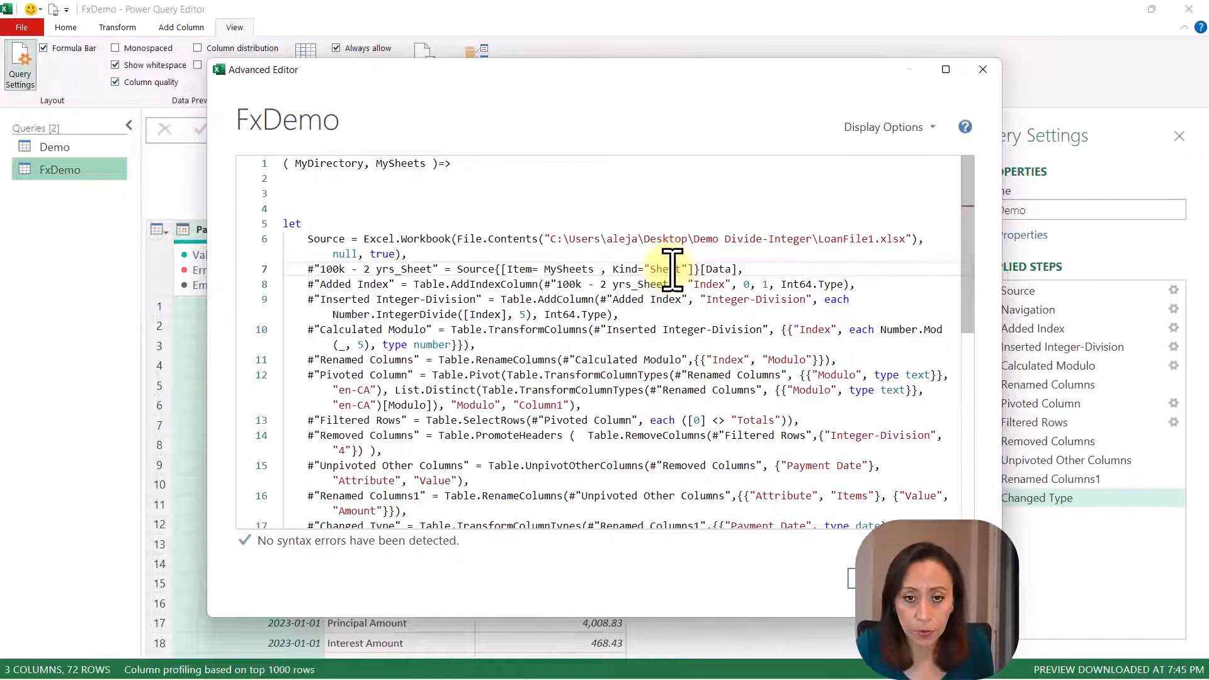
# - Replace the hard-coded file path in File.Contents with the MyDirectory parameter and save the edited code
pyautogui.click(545, 240)
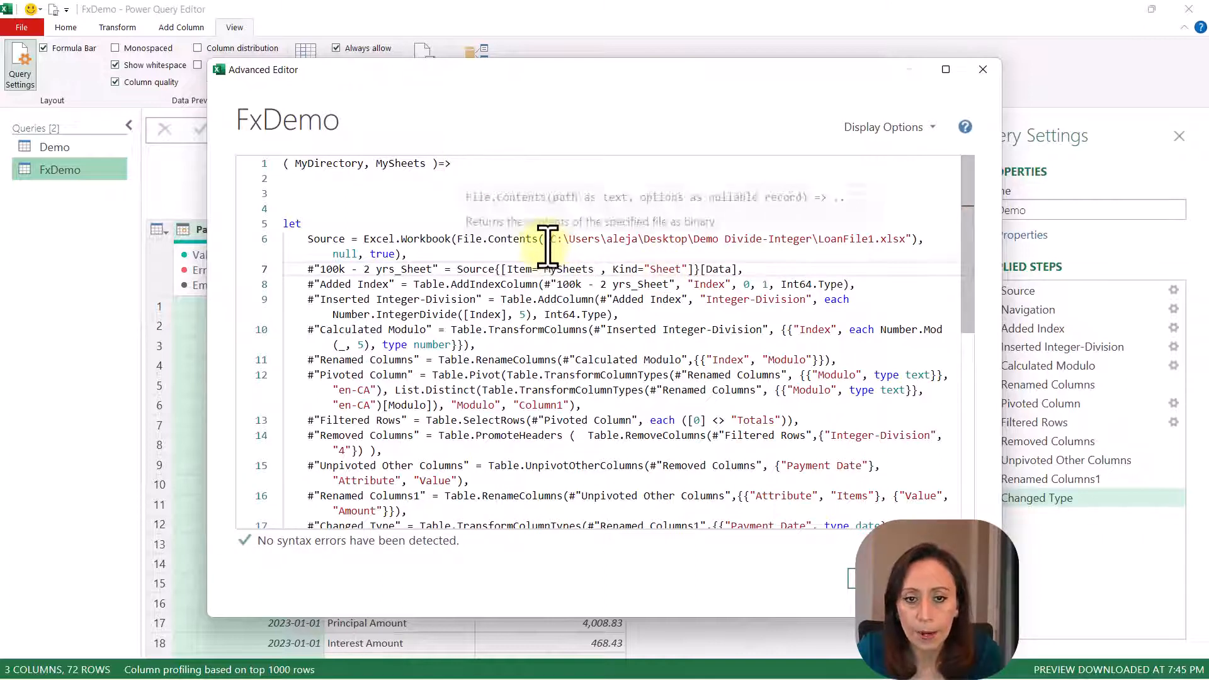
pyautogui.moveTo(545, 240); pyautogui.dragTo(900, 243)
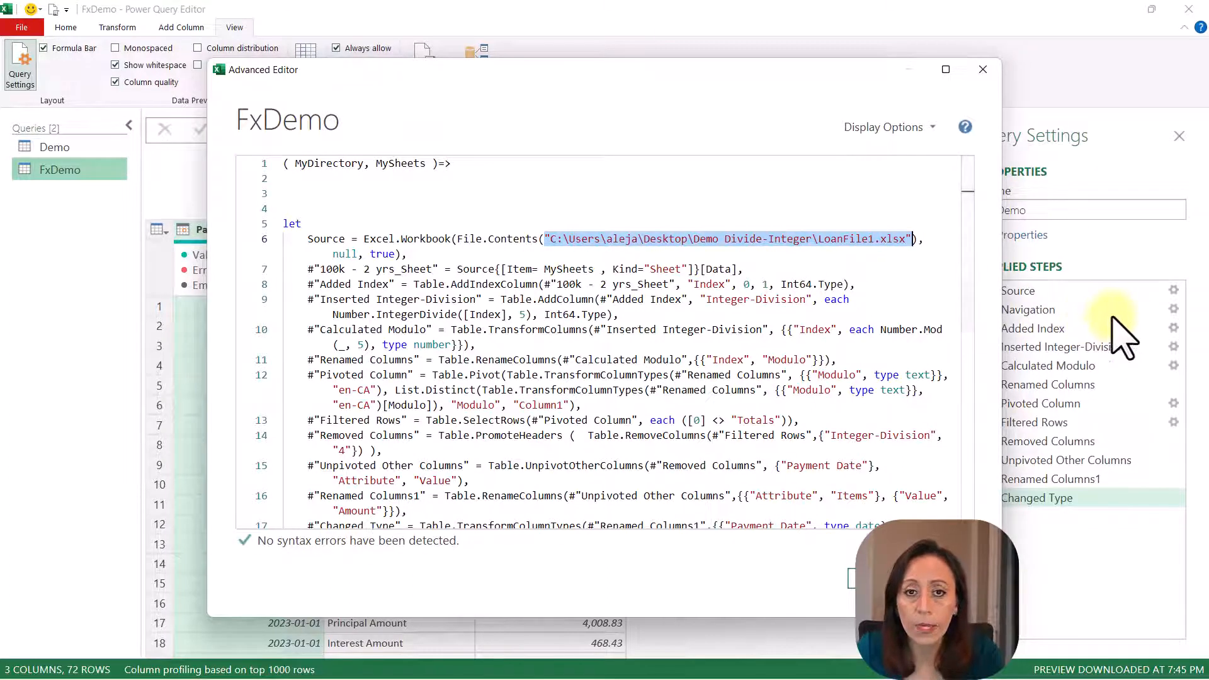
pyautogui.press('Delete')
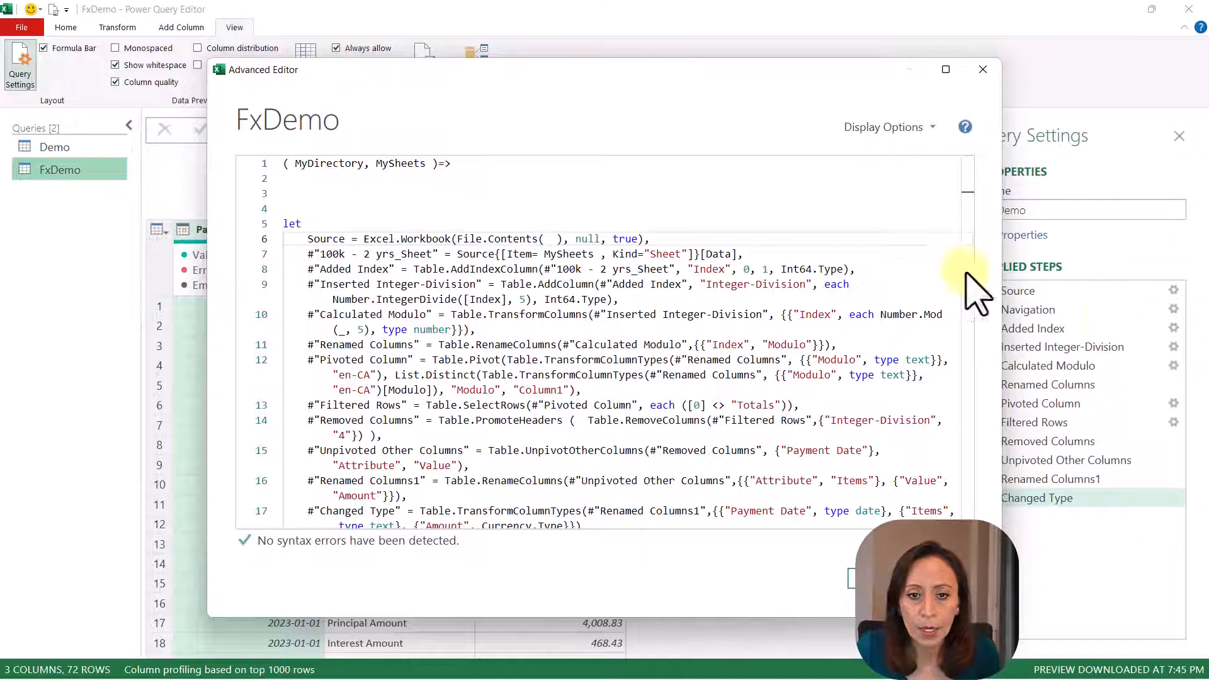
pyautogui.moveTo(295, 165); pyautogui.dragTo(364, 165)
pyautogui.hotkey('ctrl', 'c')
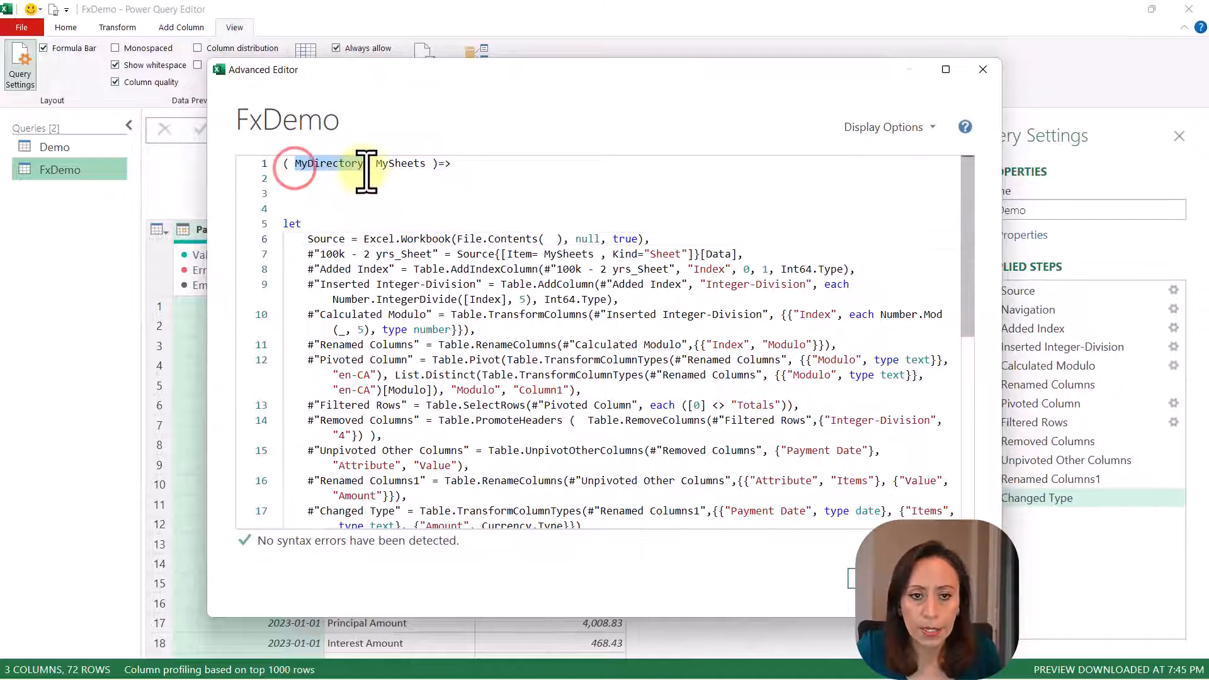
pyautogui.click(550, 239)
pyautogui.hotkey('ctrl', 'v')
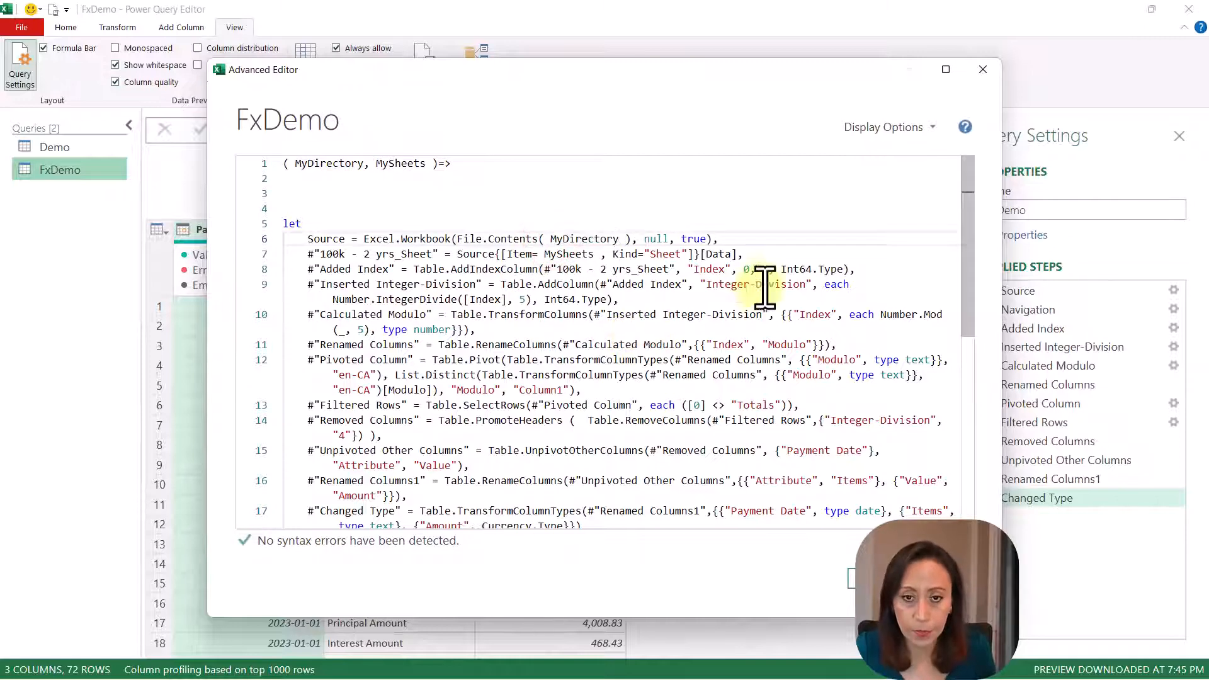
pyautogui.click(319, 165)
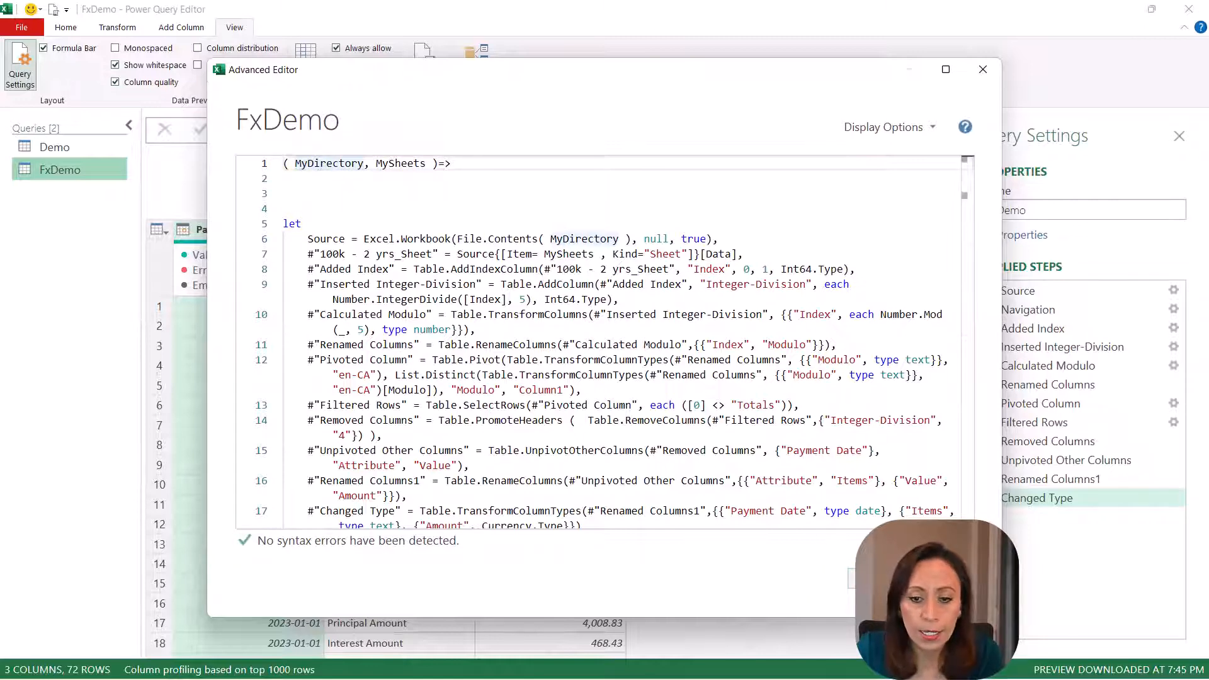
pyautogui.click(869, 575)
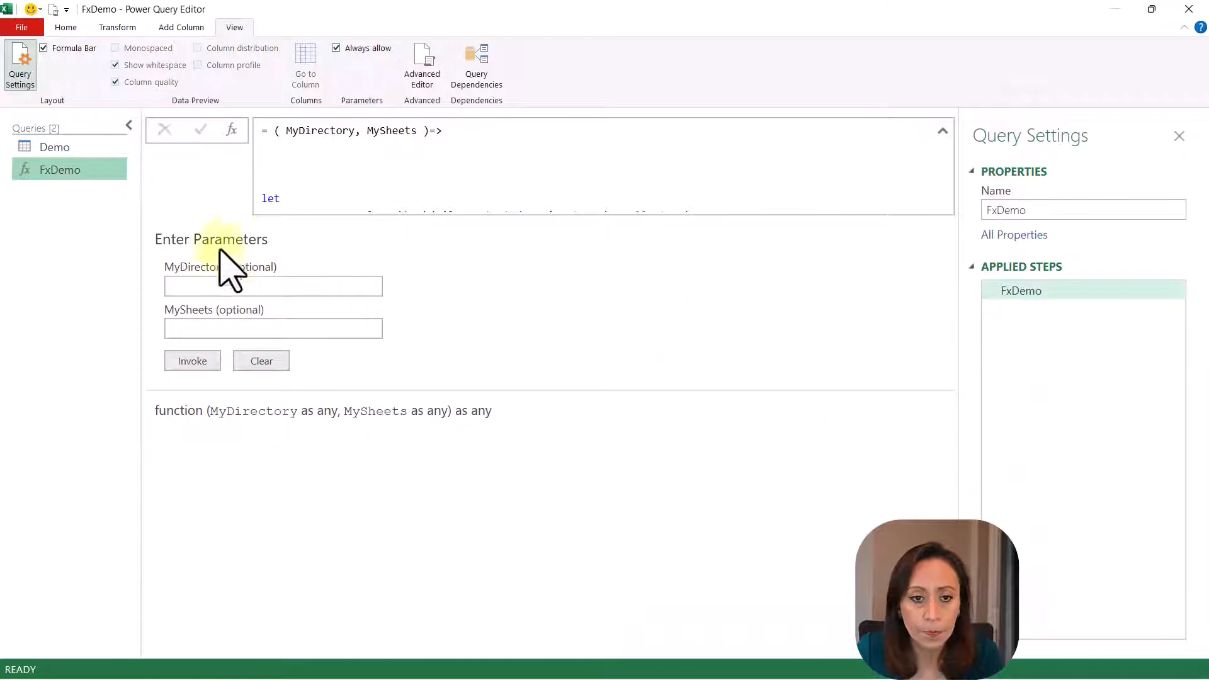
# - Review the FxDemo function's parameter inputs, its applied steps and its M code
pyautogui.click(232, 286)
pyautogui.click(258, 330)
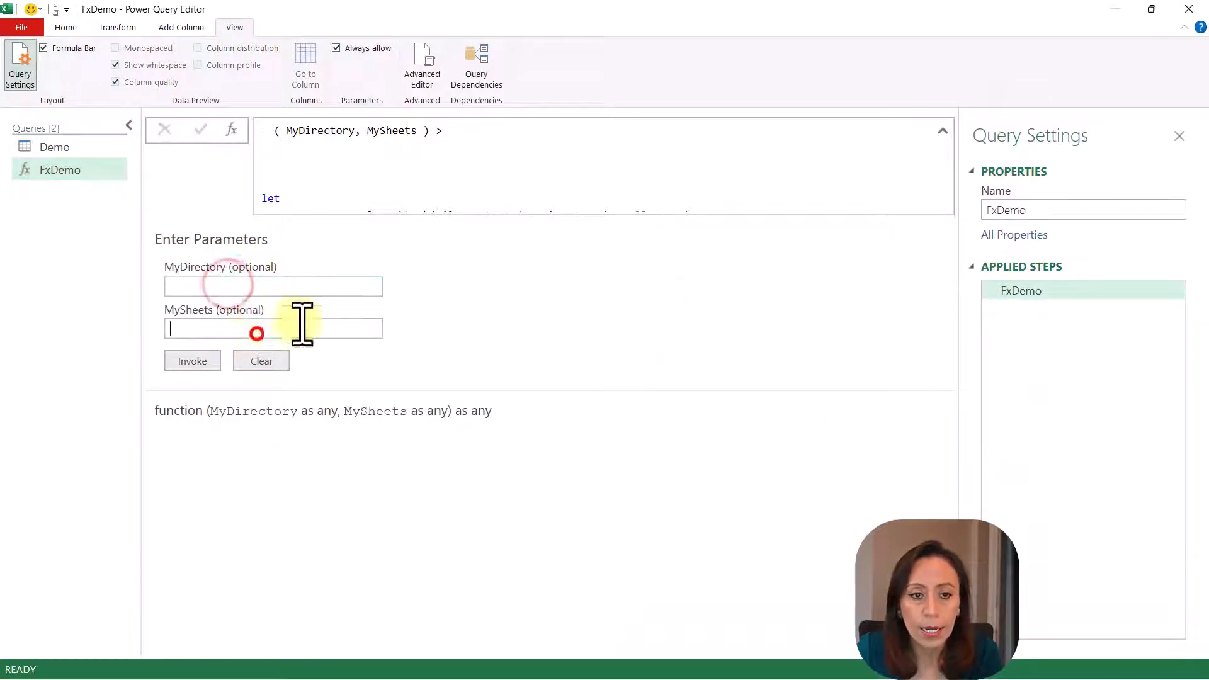
pyautogui.click(364, 279)
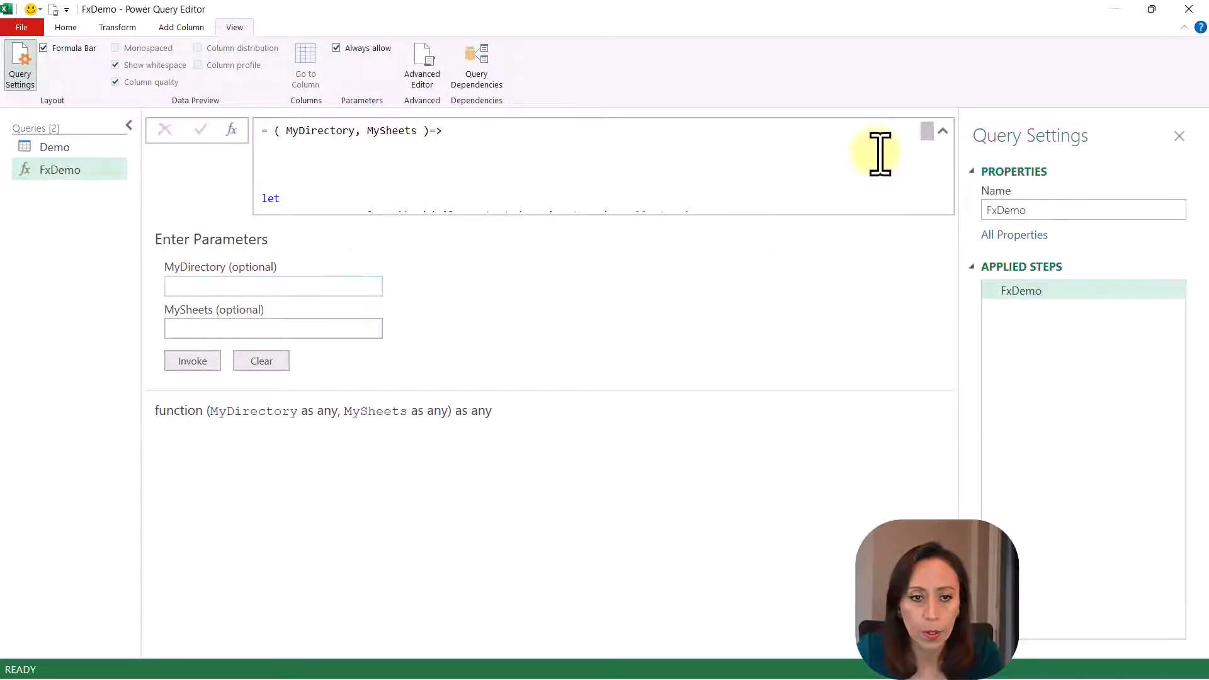
pyautogui.click(1088, 342)
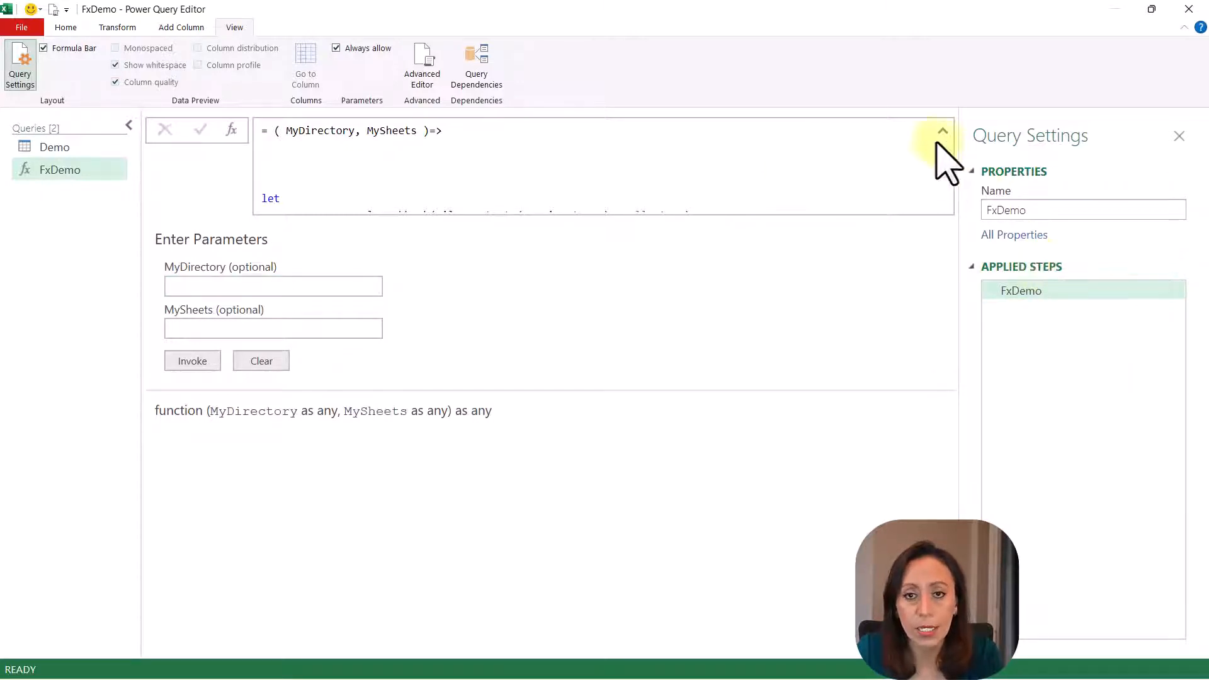
pyautogui.click(841, 163)
pyautogui.scroll(-3, 459, 157)
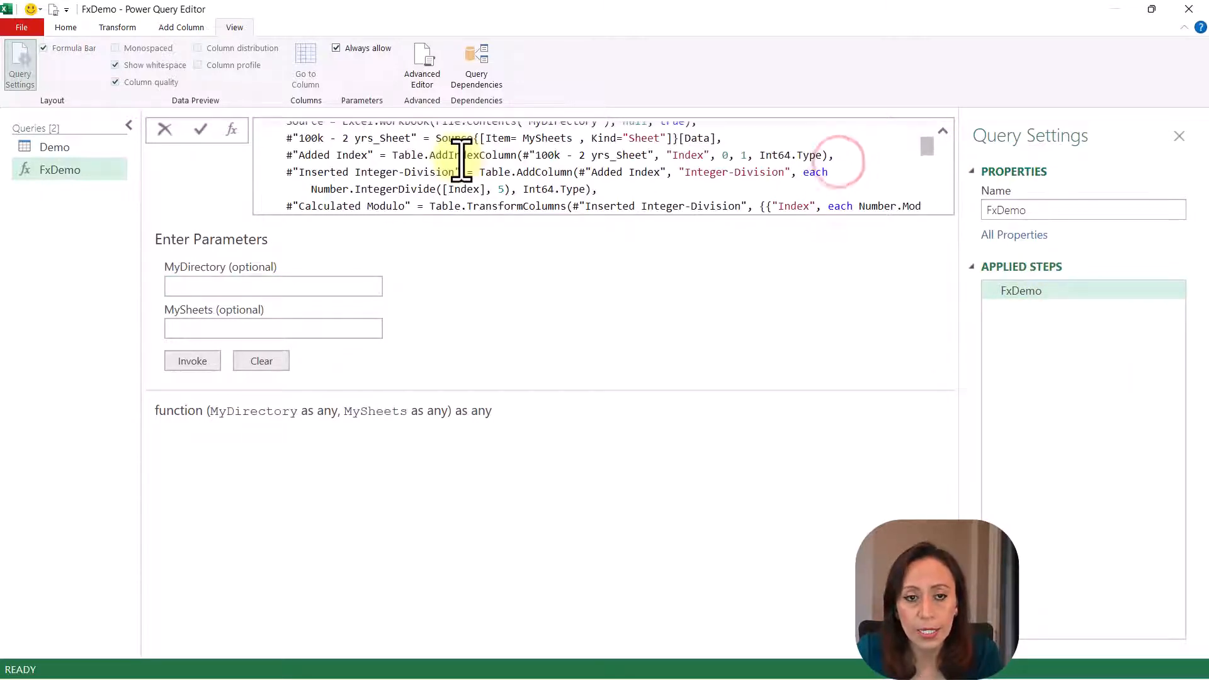
# - Examine the FxDemo function's full M code, from the parameter line through to the final Changed Type step
pyautogui.click(943, 131)
pyautogui.click(943, 131)
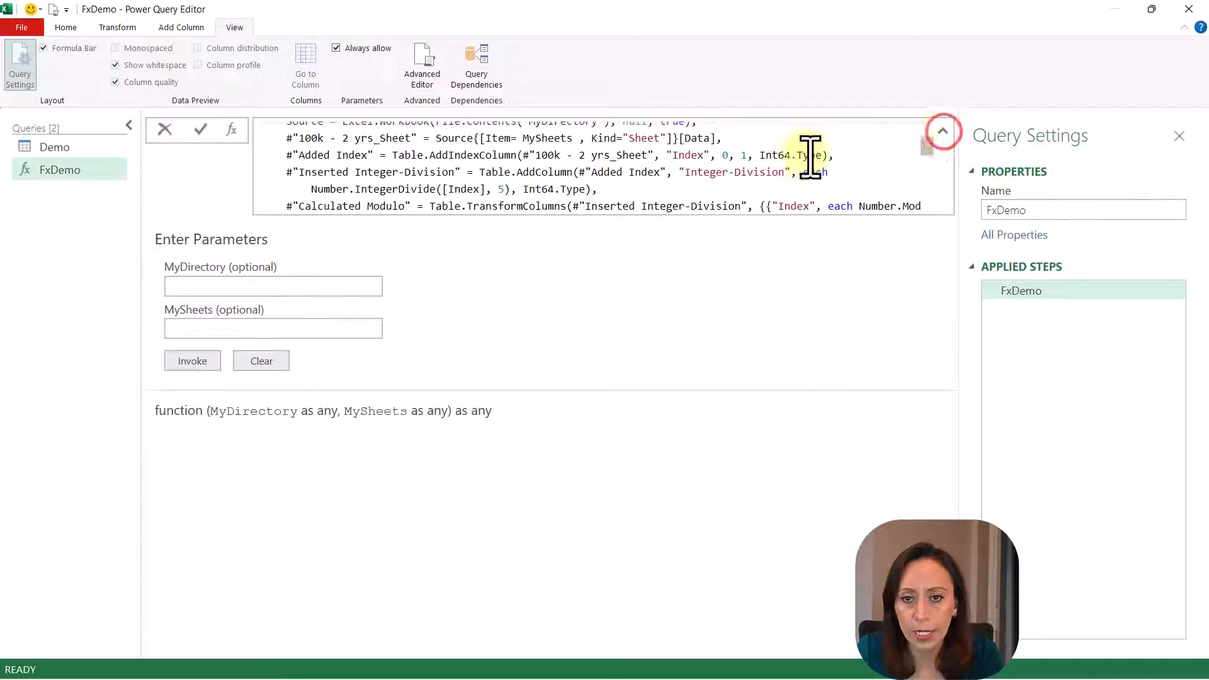
pyautogui.scroll(2, 756, 167)
pyautogui.scroll(-6, 756, 167)
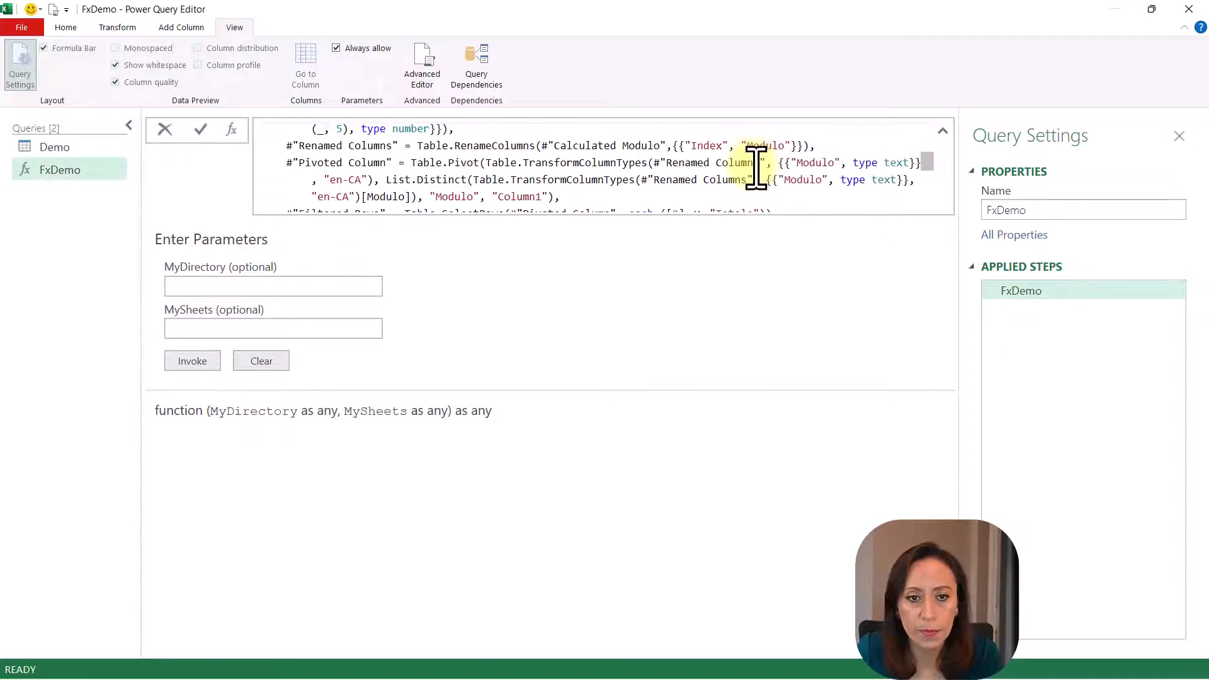
pyautogui.scroll(3, 756, 167)
pyautogui.scroll(4, 756, 167)
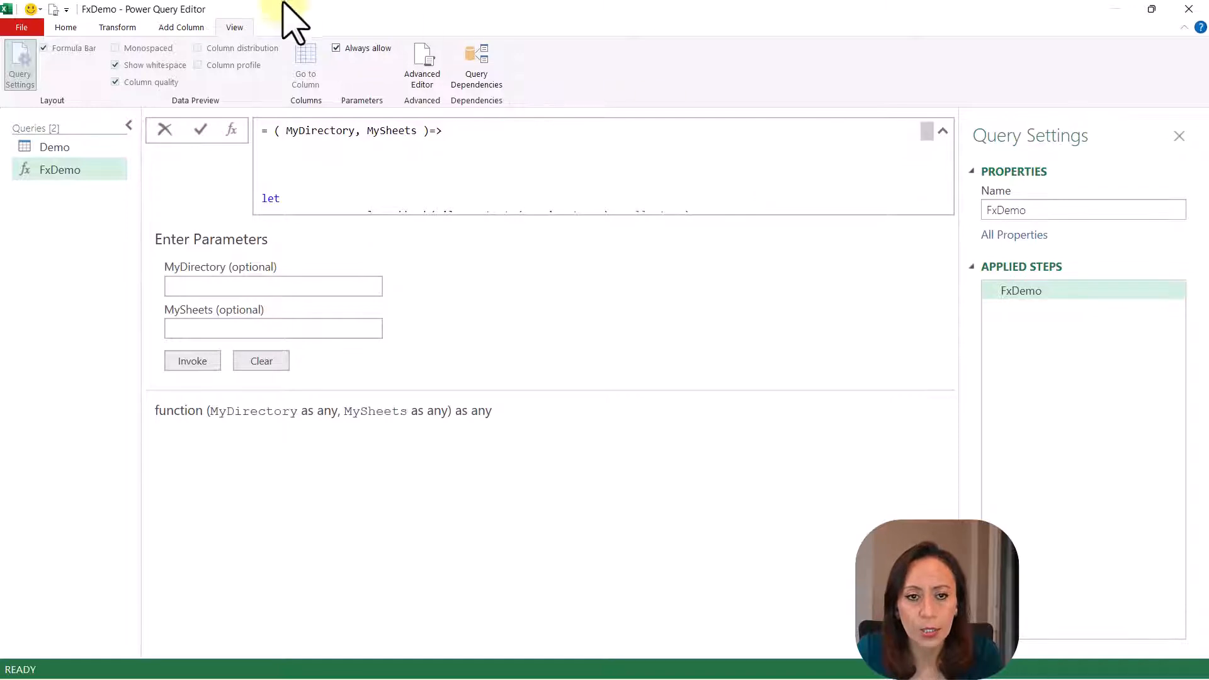
pyautogui.click(232, 27)
pyautogui.click(425, 63)
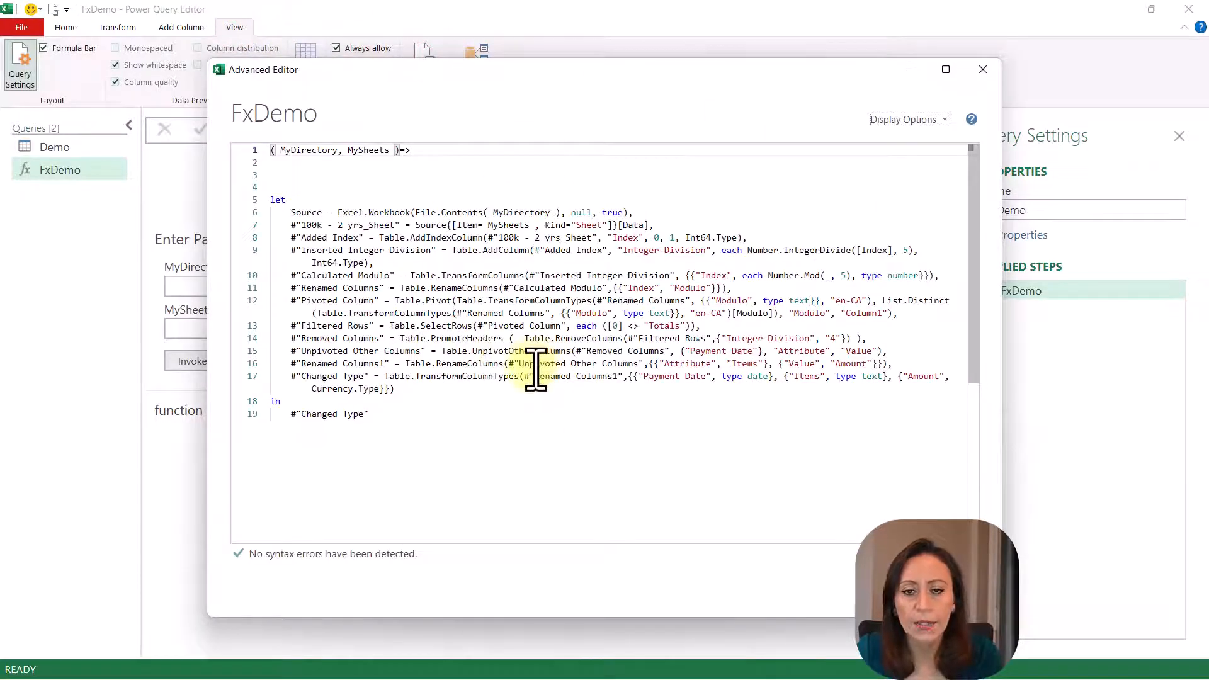
pyautogui.hotkey('ctrl', '+')
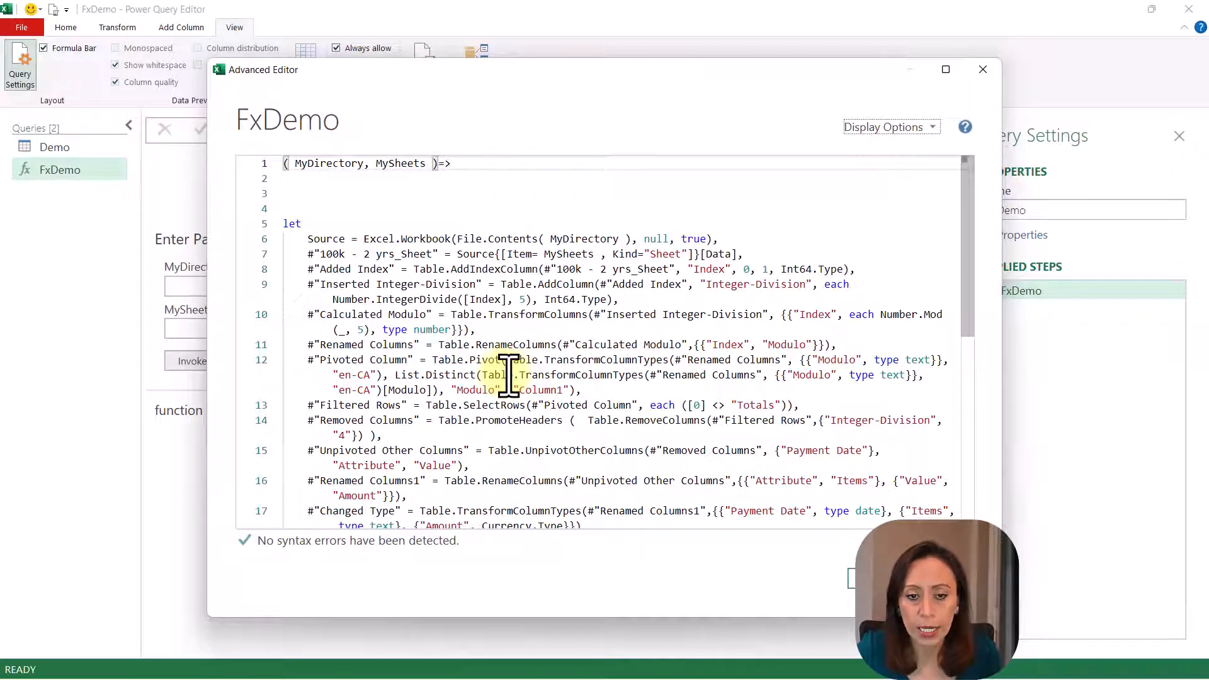
pyautogui.hotkey('ctrl', '-')
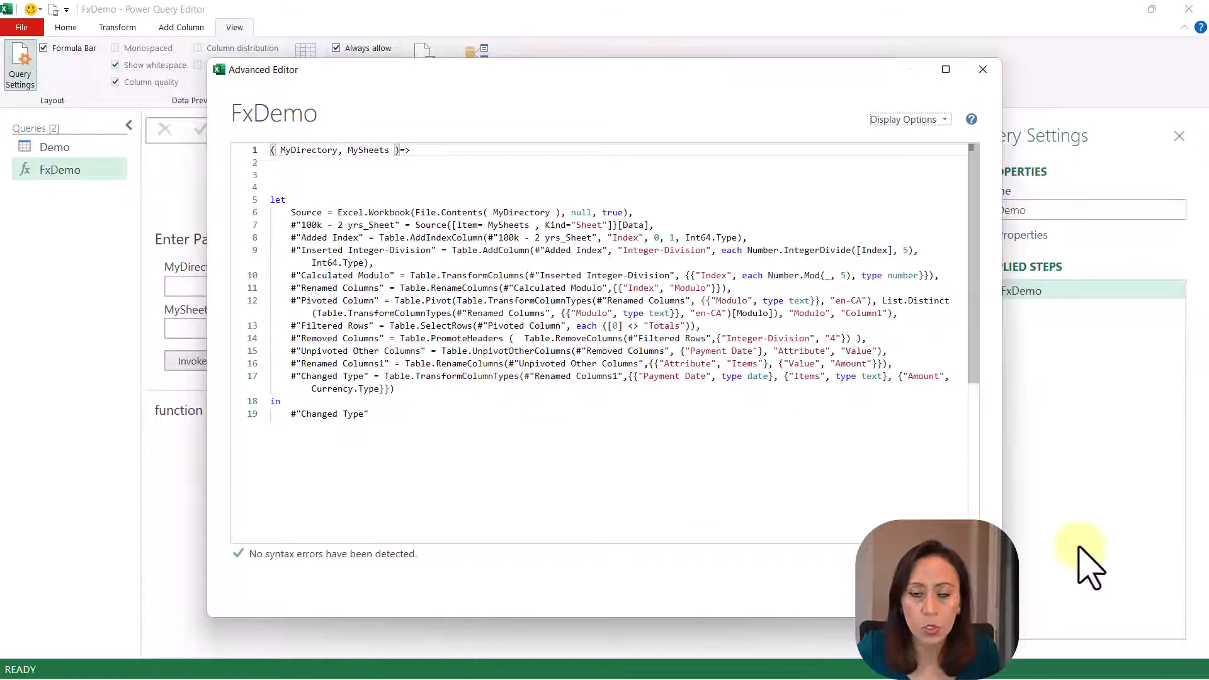
pyautogui.click(889, 589)
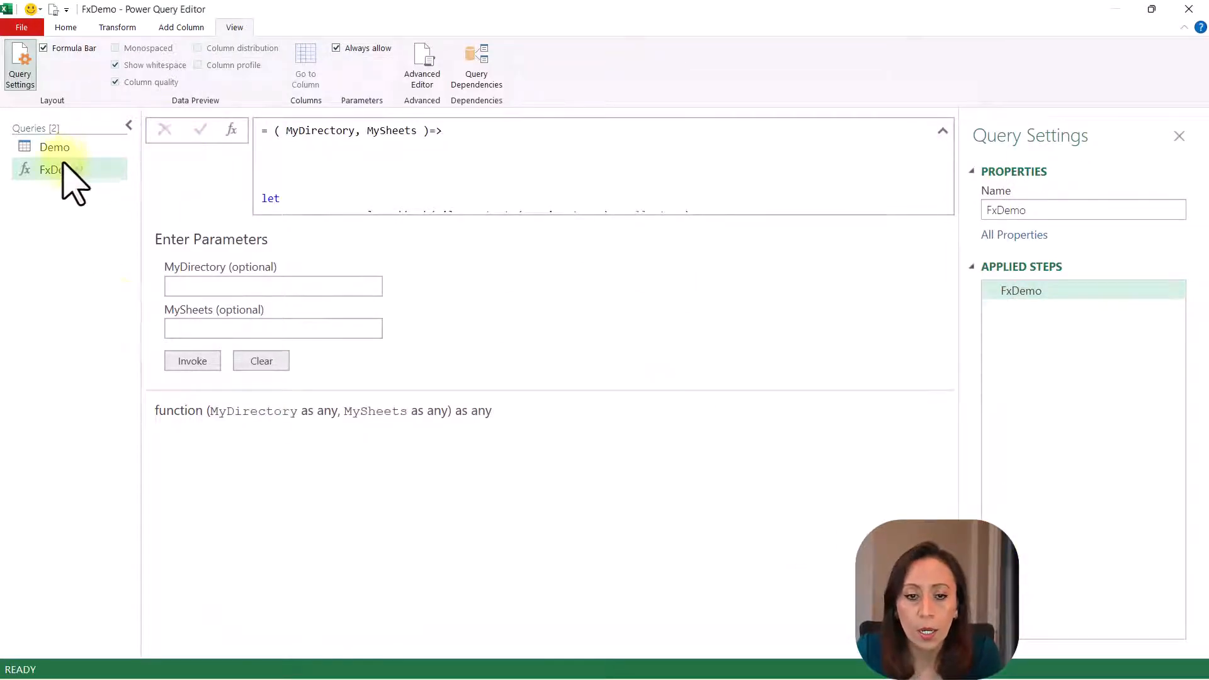
# - Create a new query from the Demo Divide-Integer folder on the Desktop and bring in its file list for transformation without combining
pyautogui.click(53, 149)
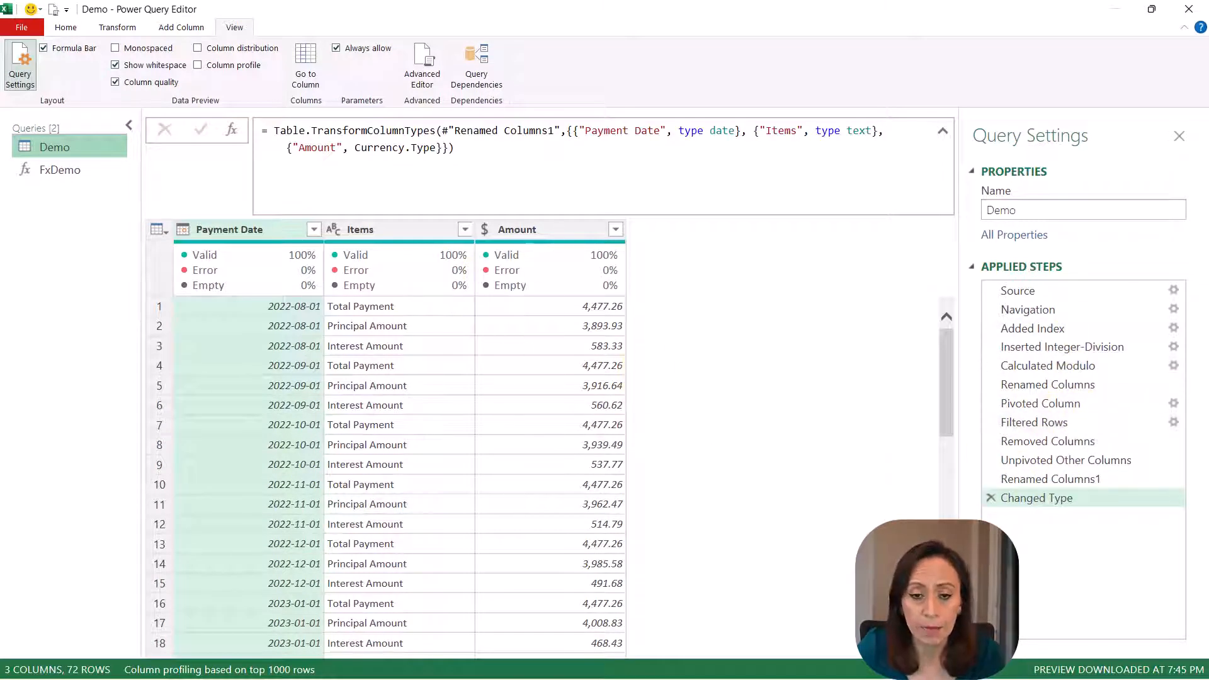
pyautogui.moveTo(239, 280)
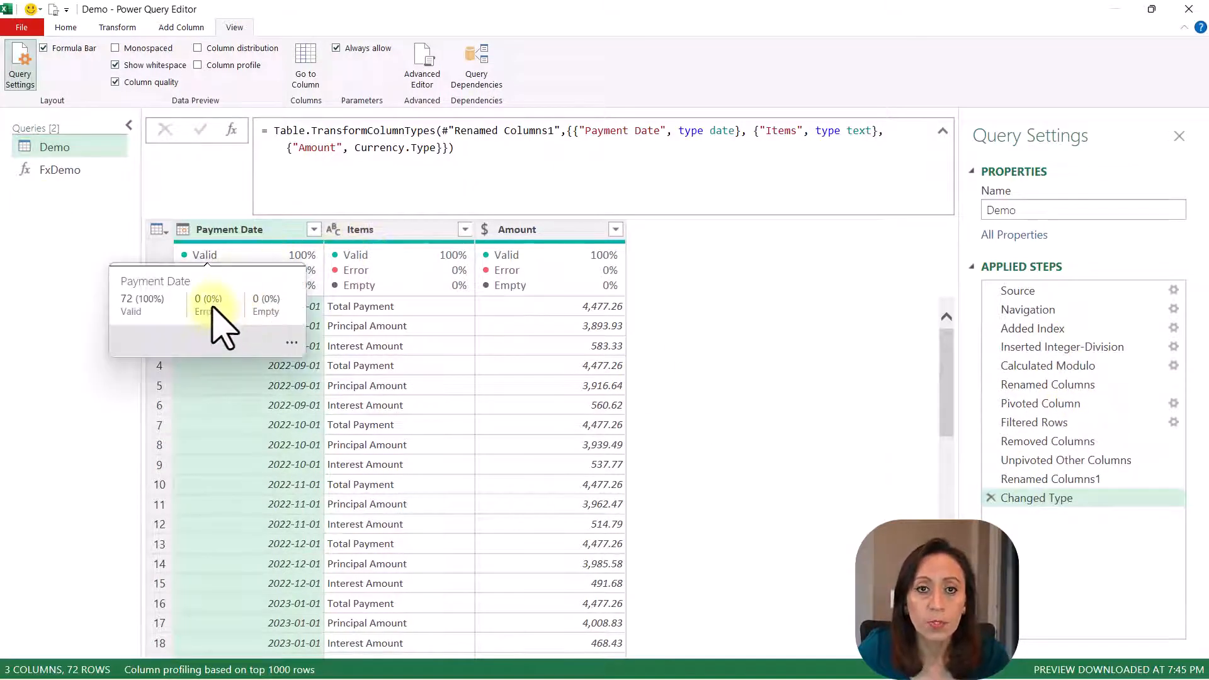
pyautogui.rightClick(48, 214)
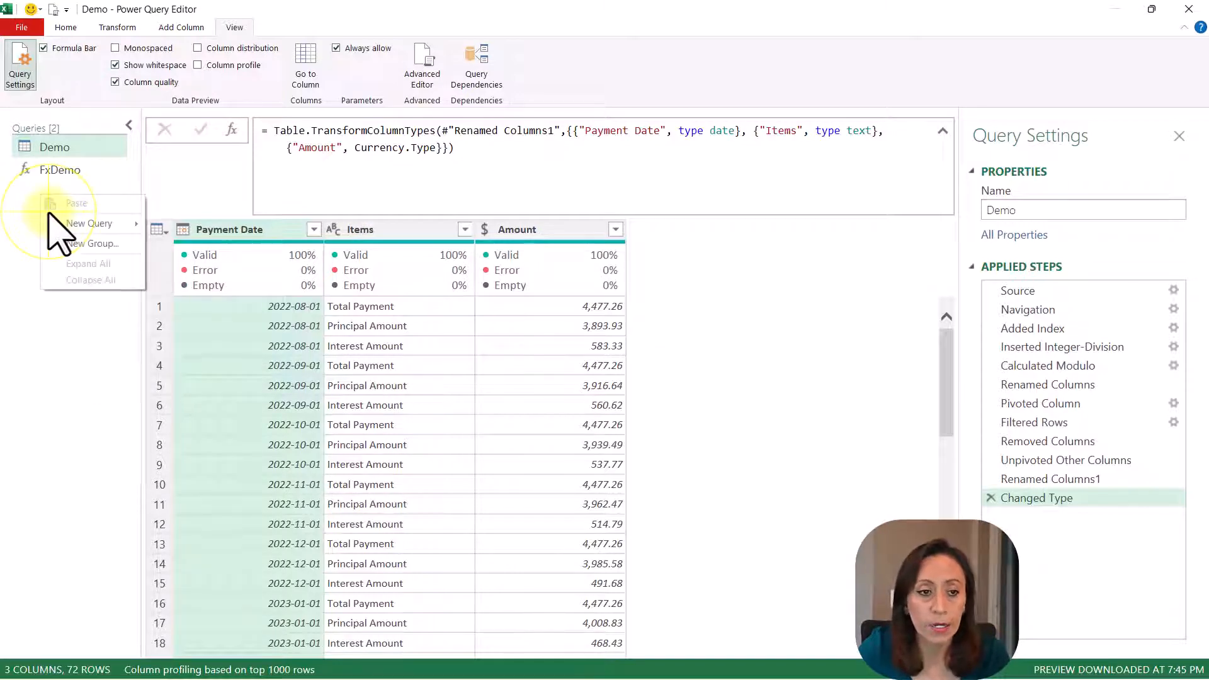
pyautogui.rightClick(14, 200)
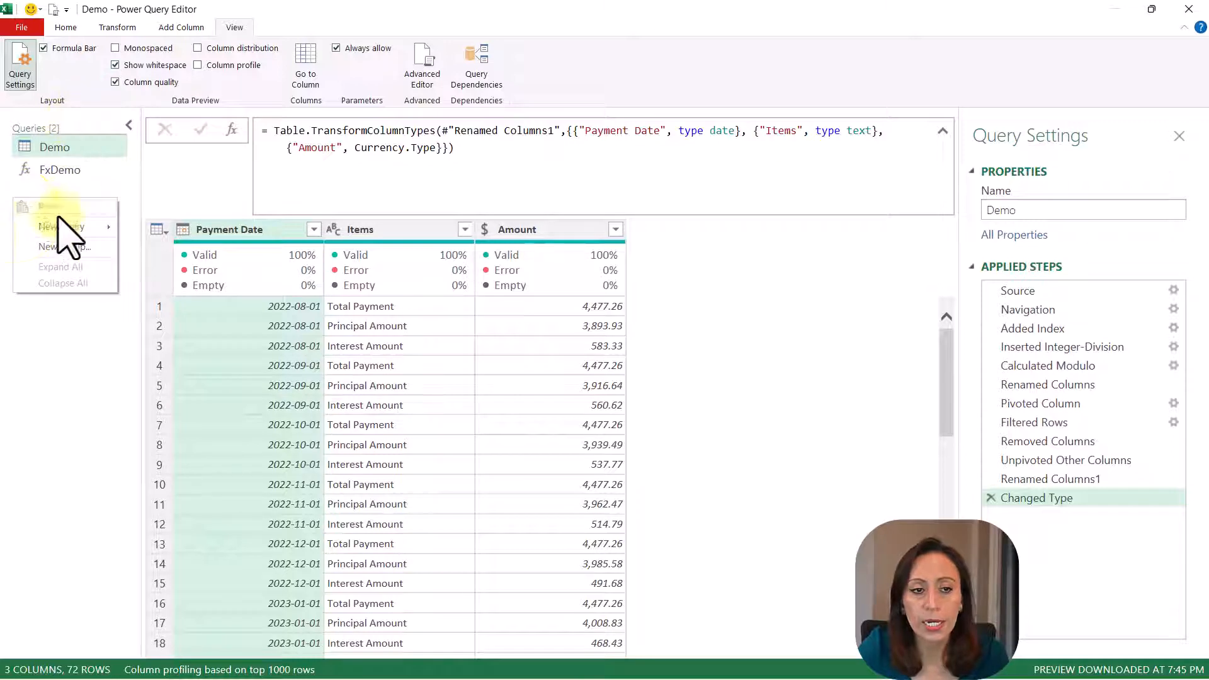
pyautogui.click(77, 228)
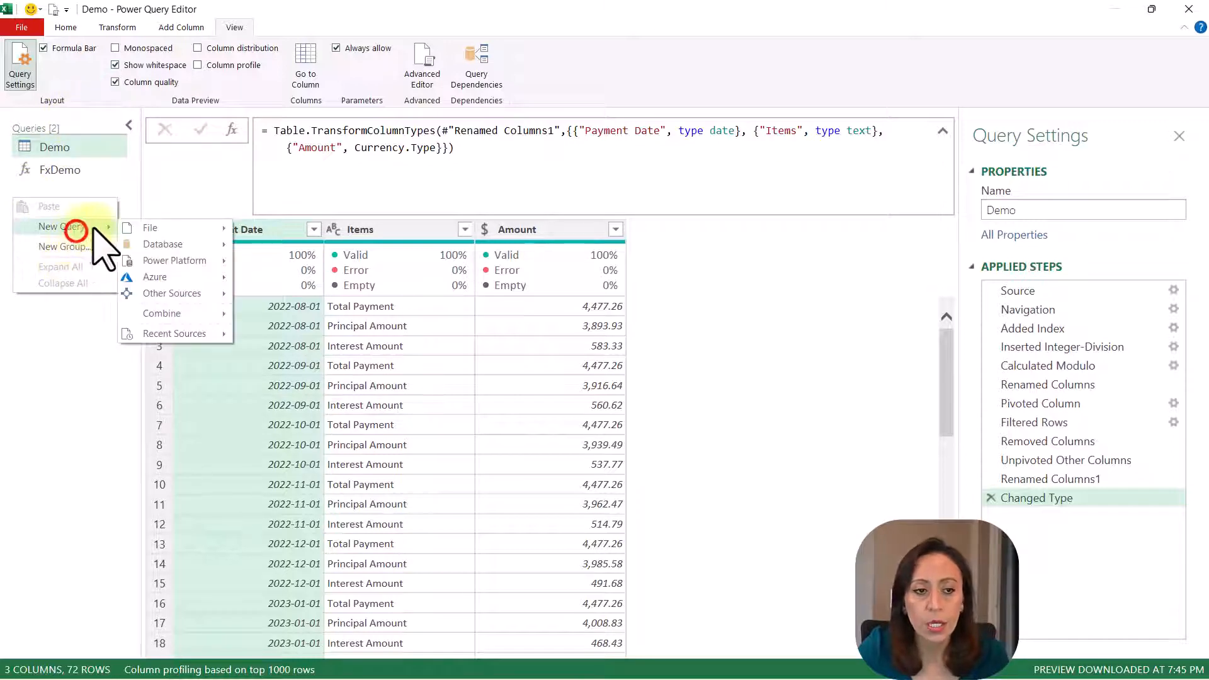
pyautogui.moveTo(148, 228)
pyautogui.click(296, 300)
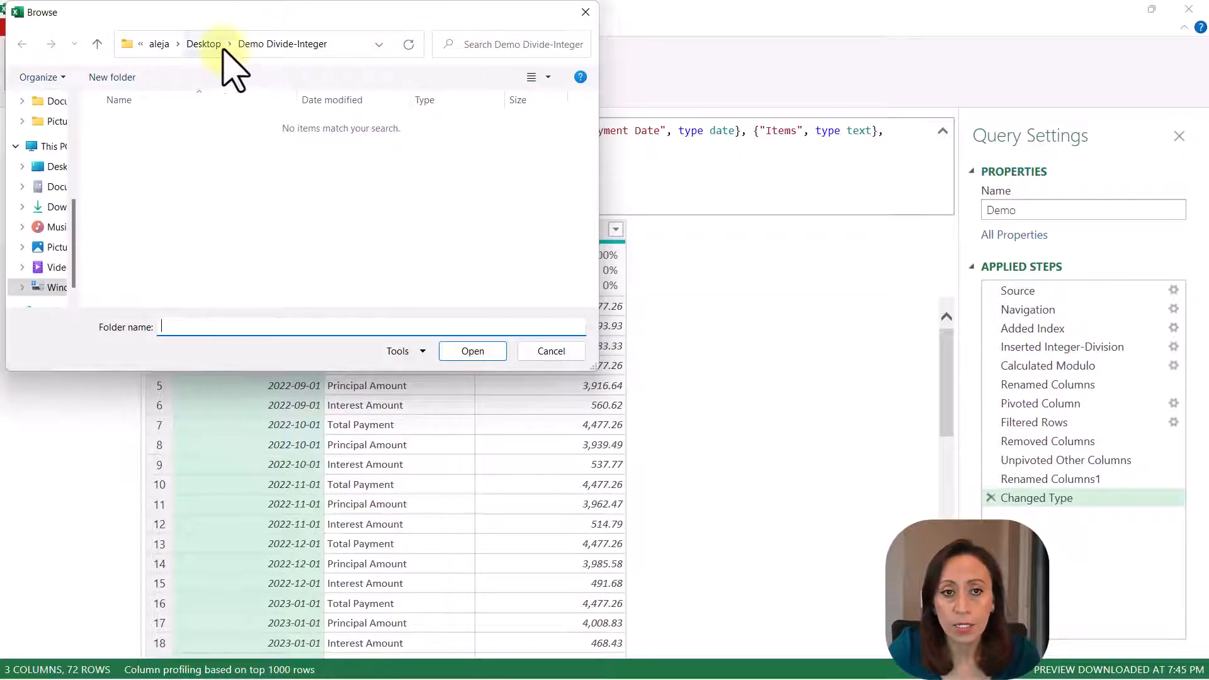
pyautogui.click(471, 351)
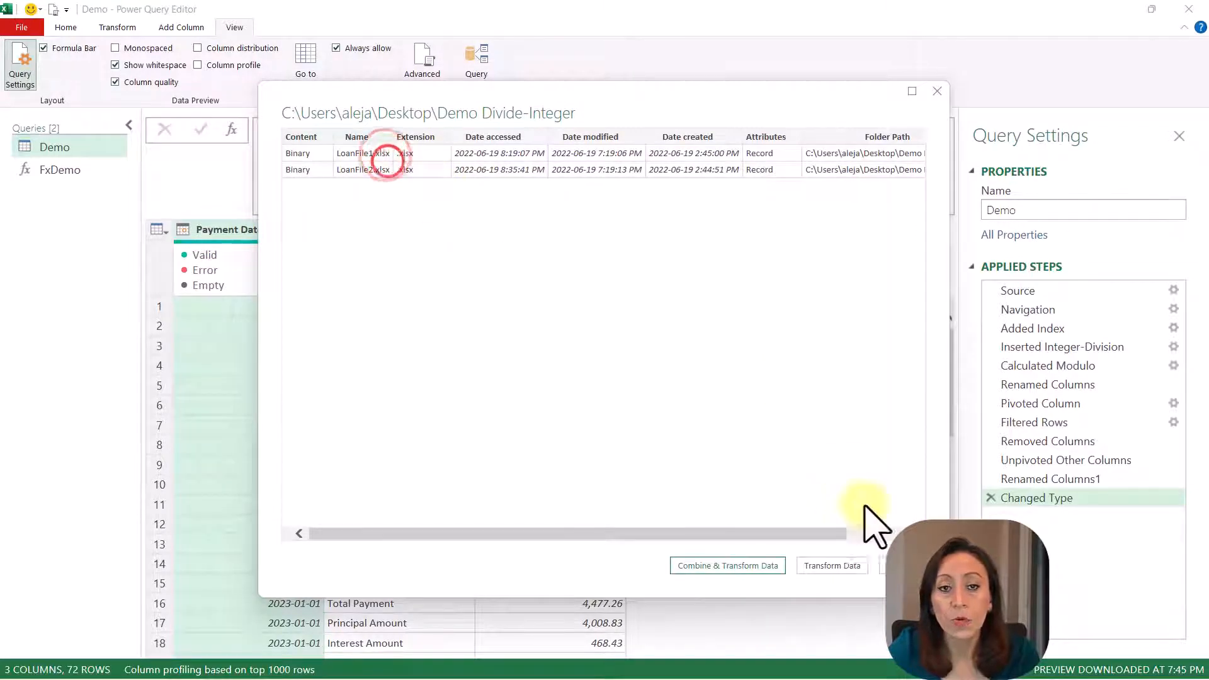
pyautogui.click(848, 565)
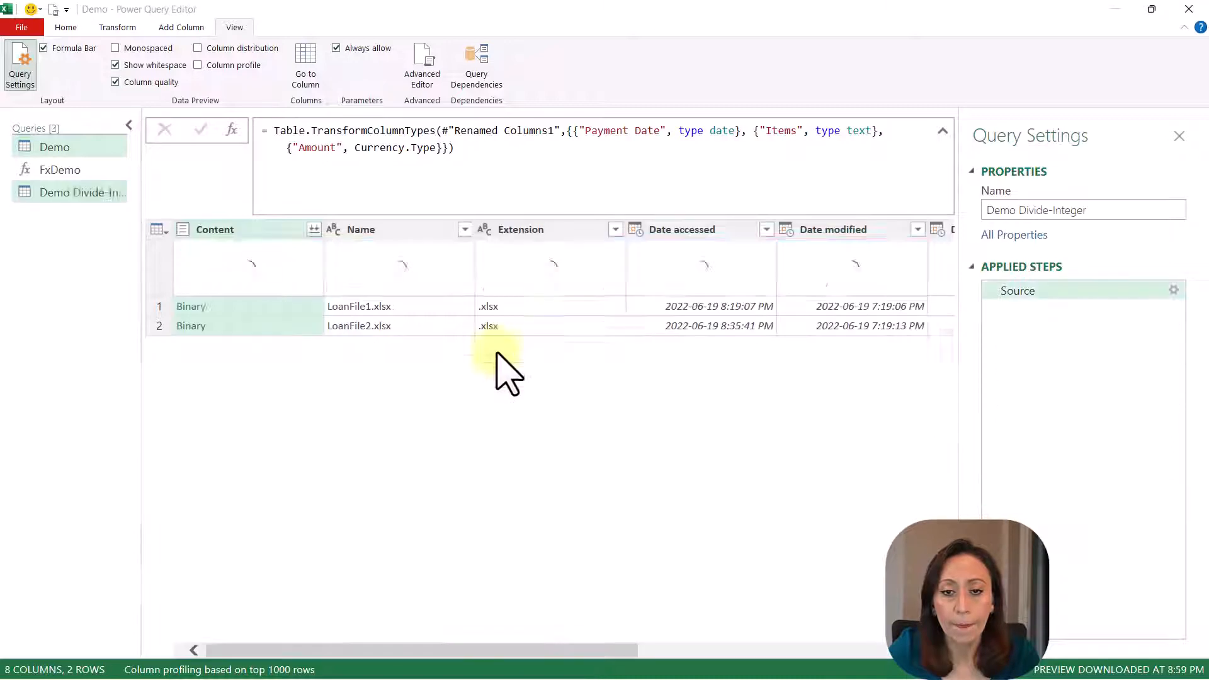
# - Keep only the Folder Path and Name columns of the file list, in that order, and remove all others
pyautogui.click(548, 307)
pyautogui.click(567, 324)
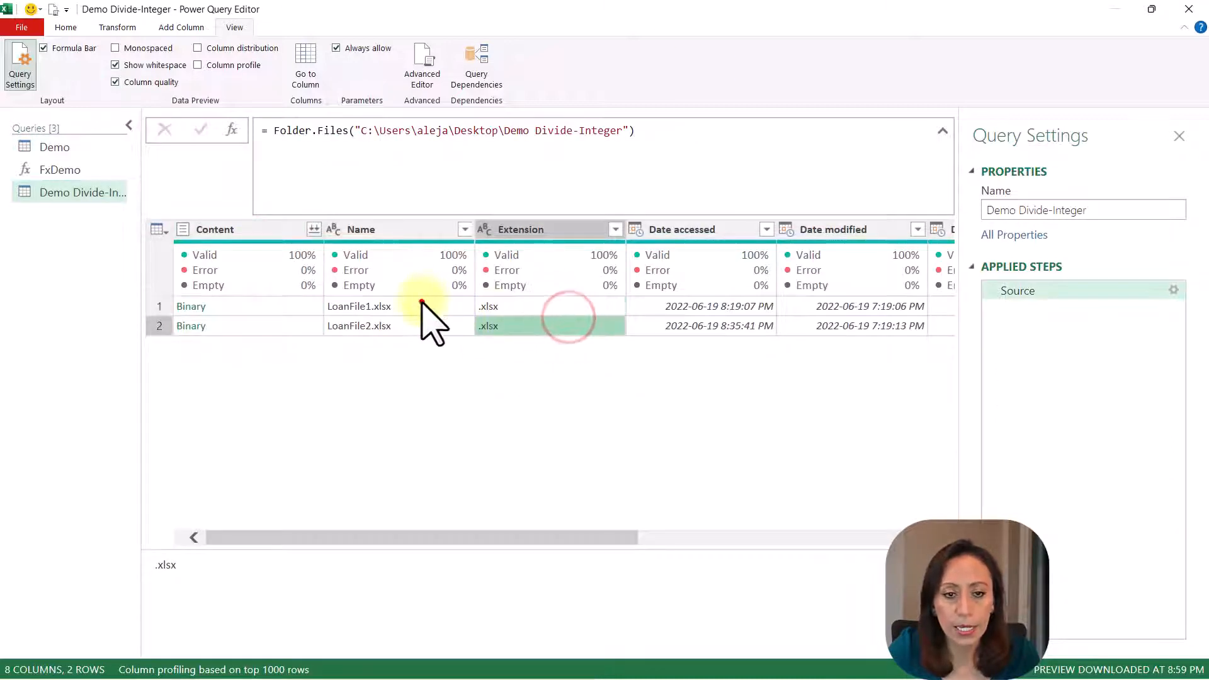
pyautogui.click(437, 235)
pyautogui.click(437, 157)
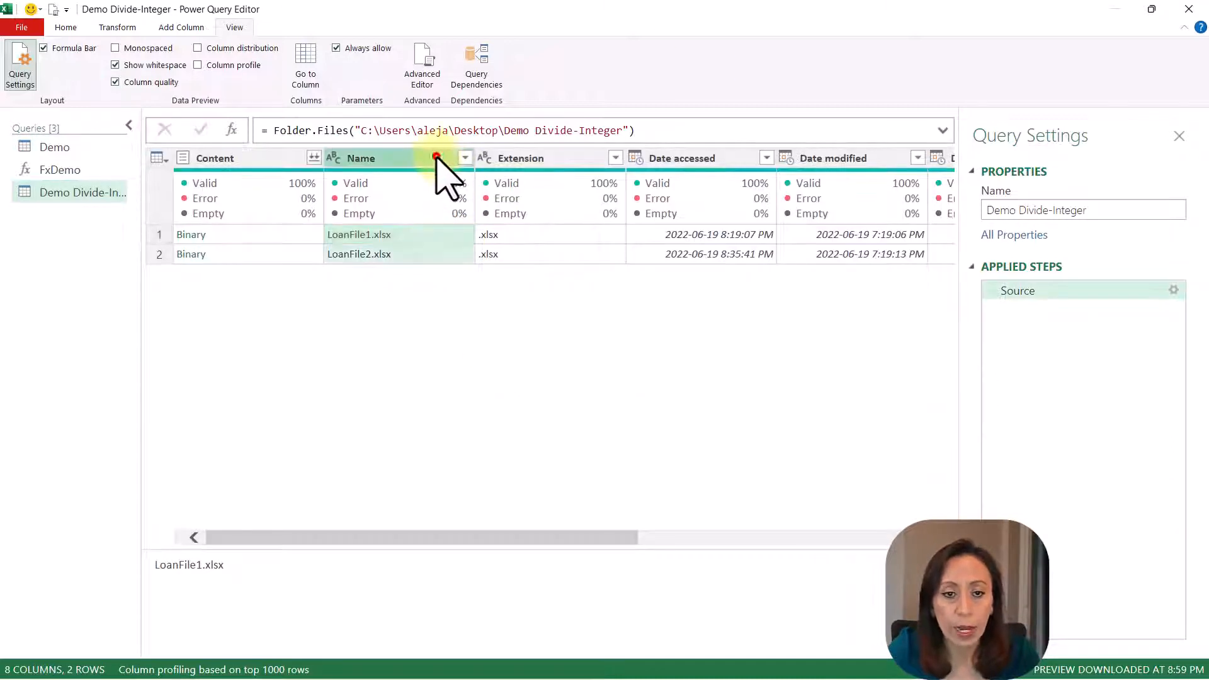
pyautogui.click(623, 652)
pyautogui.click(844, 159)
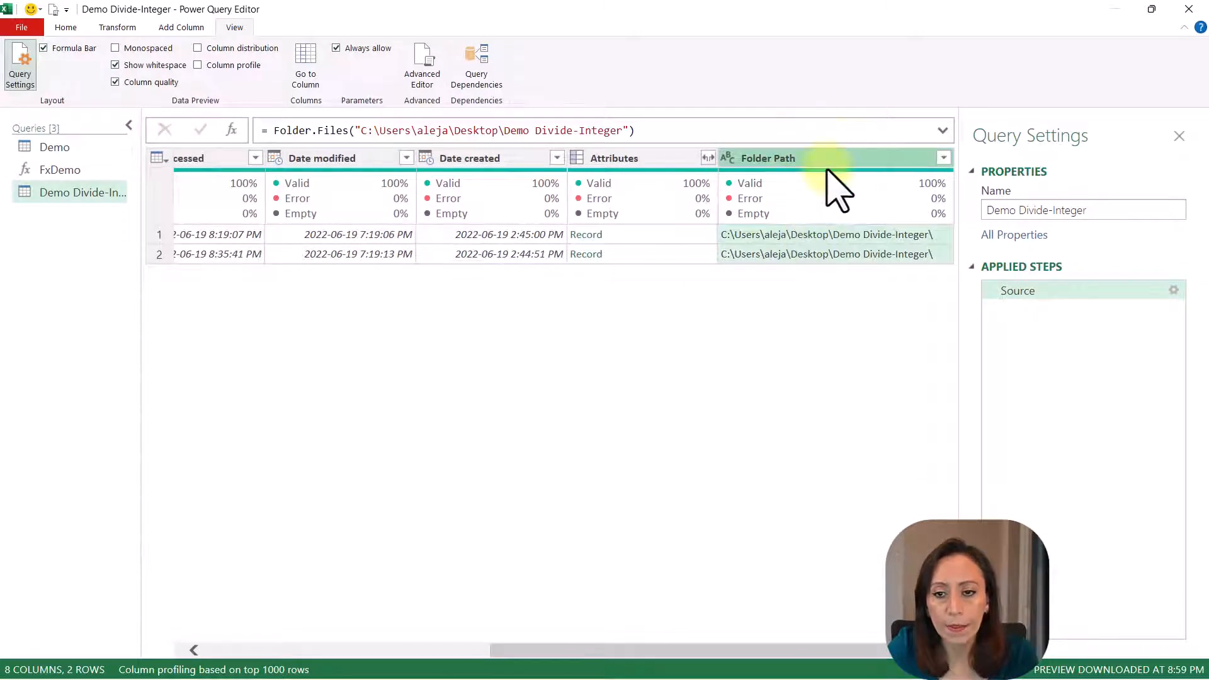
pyautogui.moveTo(868, 651); pyautogui.dragTo(585, 651)
pyautogui.click(362, 161)
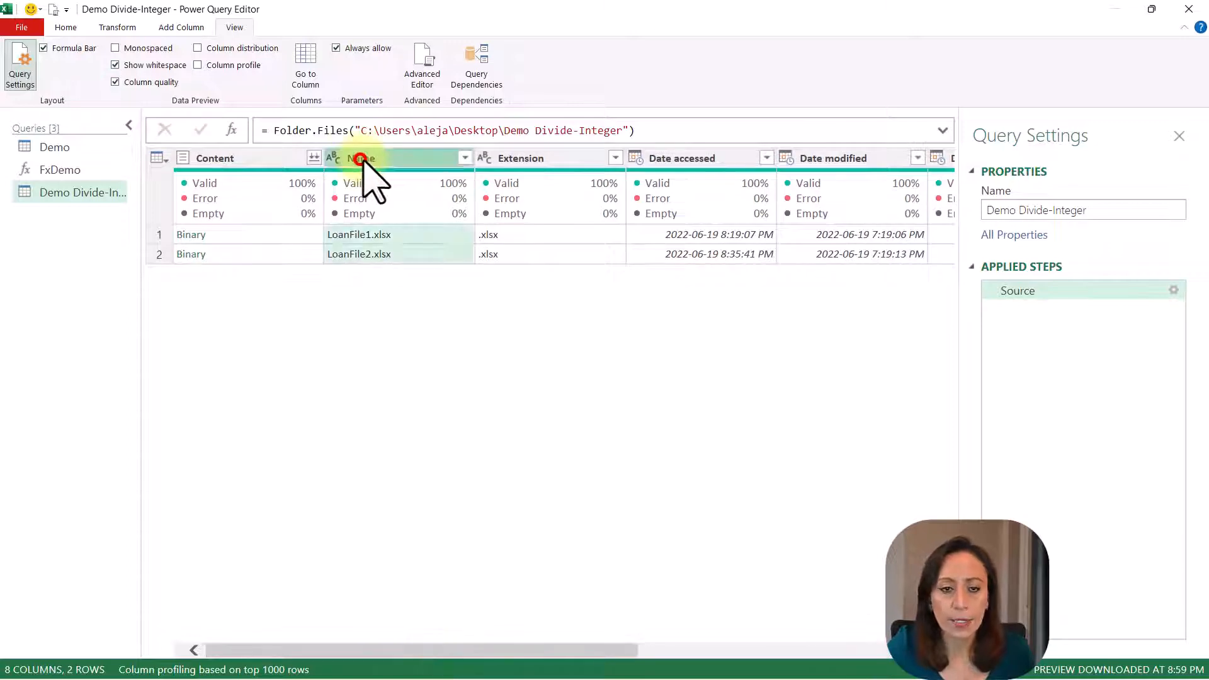
pyautogui.rightClick(409, 165)
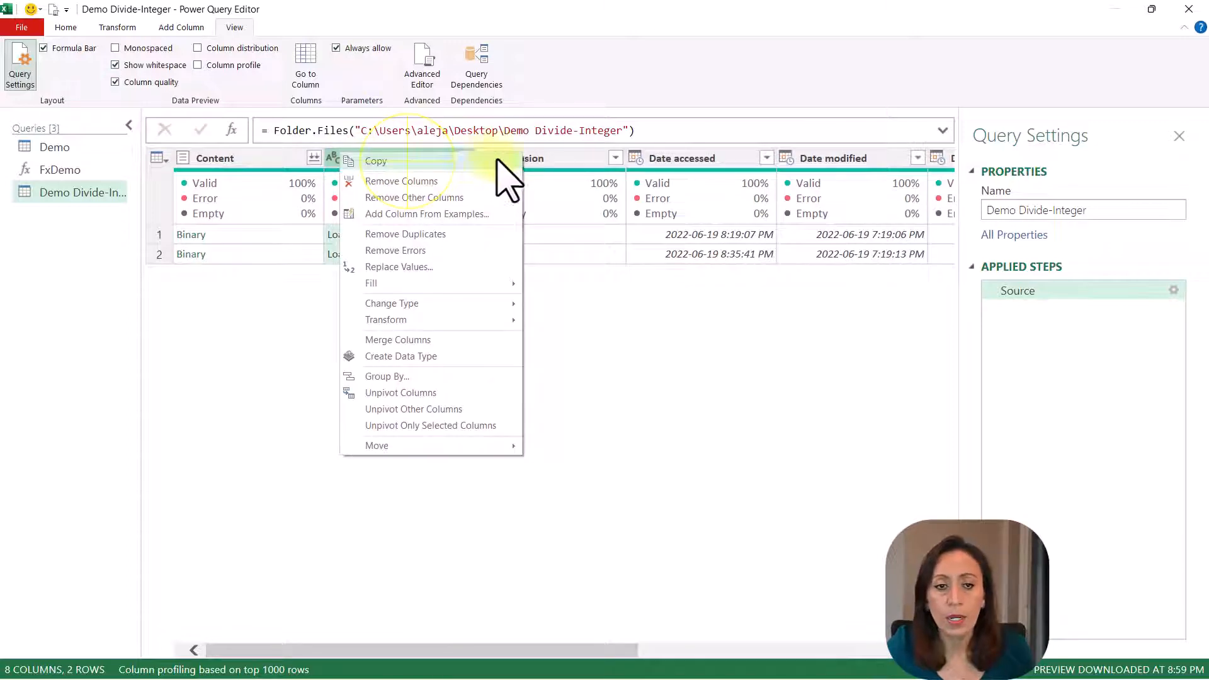
pyautogui.click(473, 199)
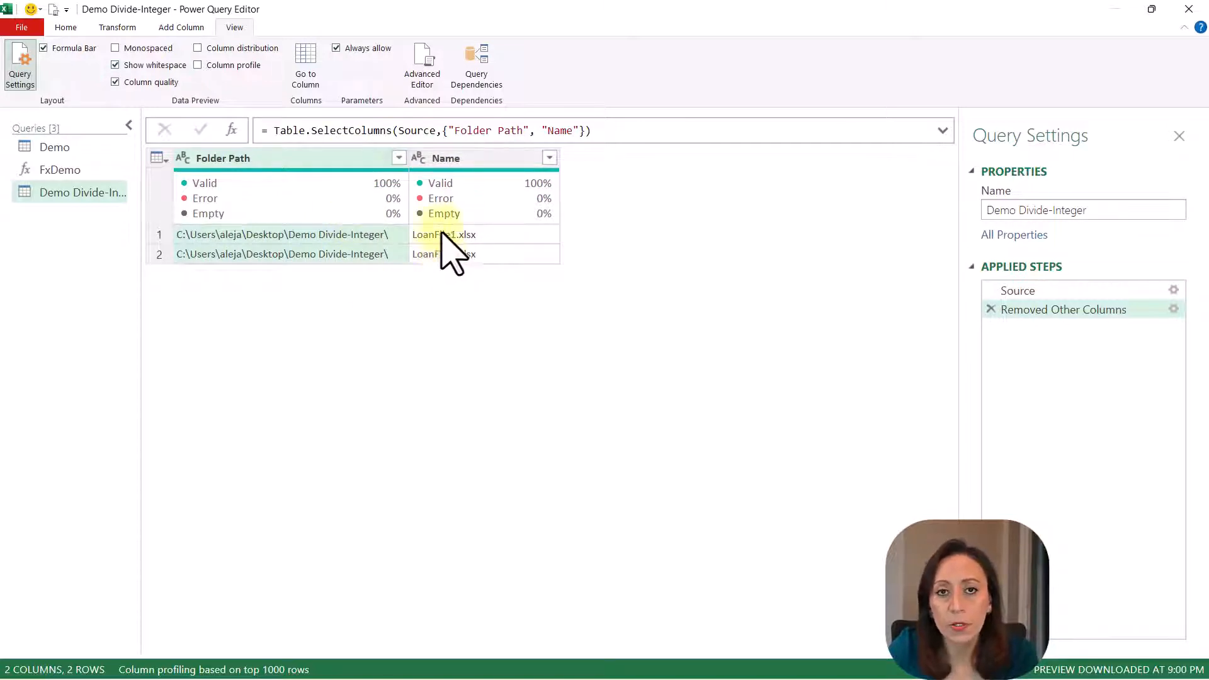
# - Merge the Folder Path and Name columns, in that order and without a separator, into a column named MyDirectory
pyautogui.moveTo(451, 222)
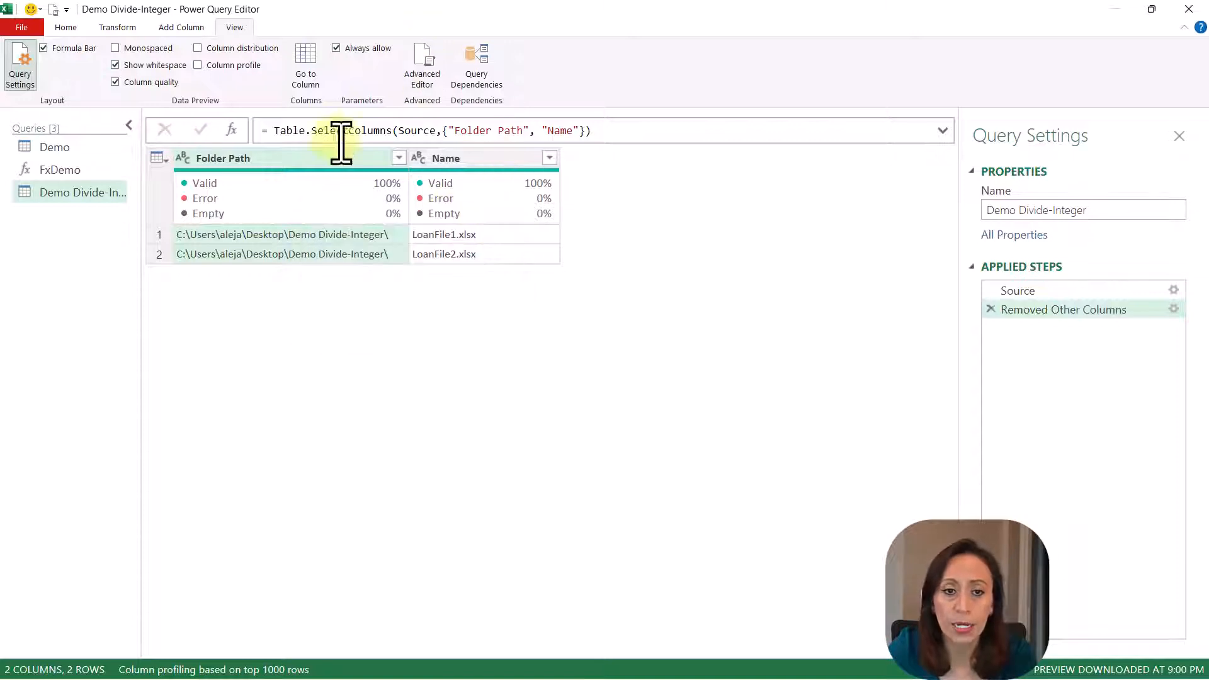
pyautogui.click(336, 157)
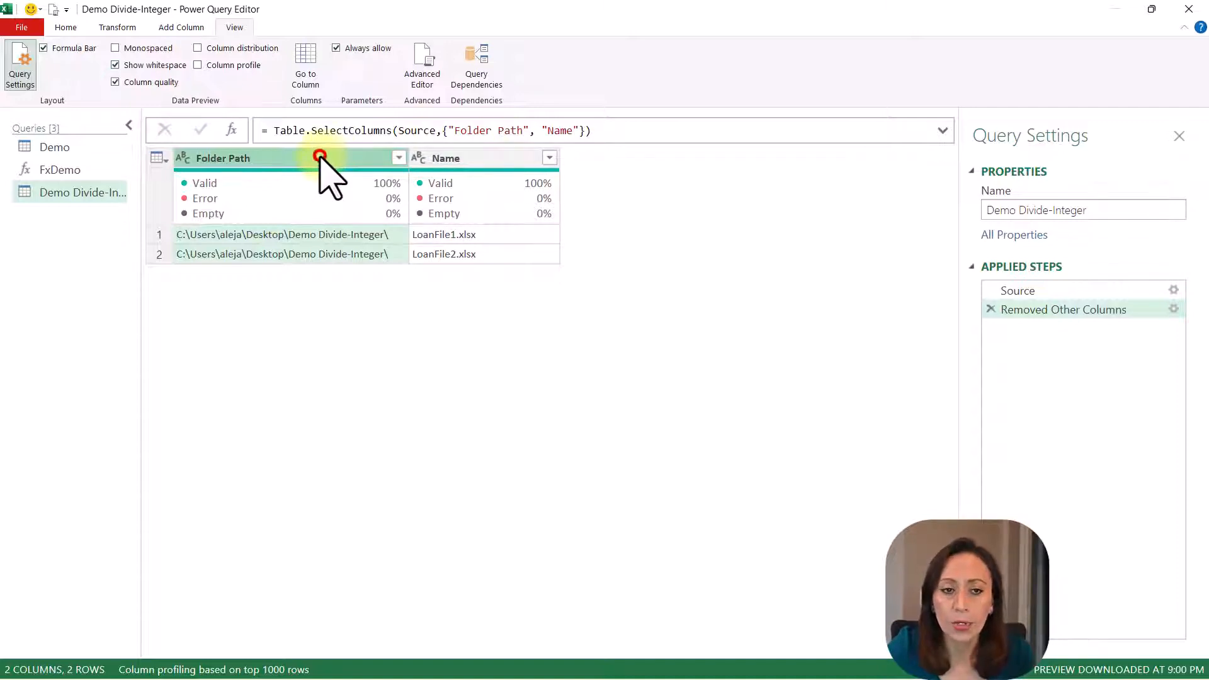
pyautogui.keyDown('ctrl'); pyautogui.click(486, 158); pyautogui.keyUp('ctrl')
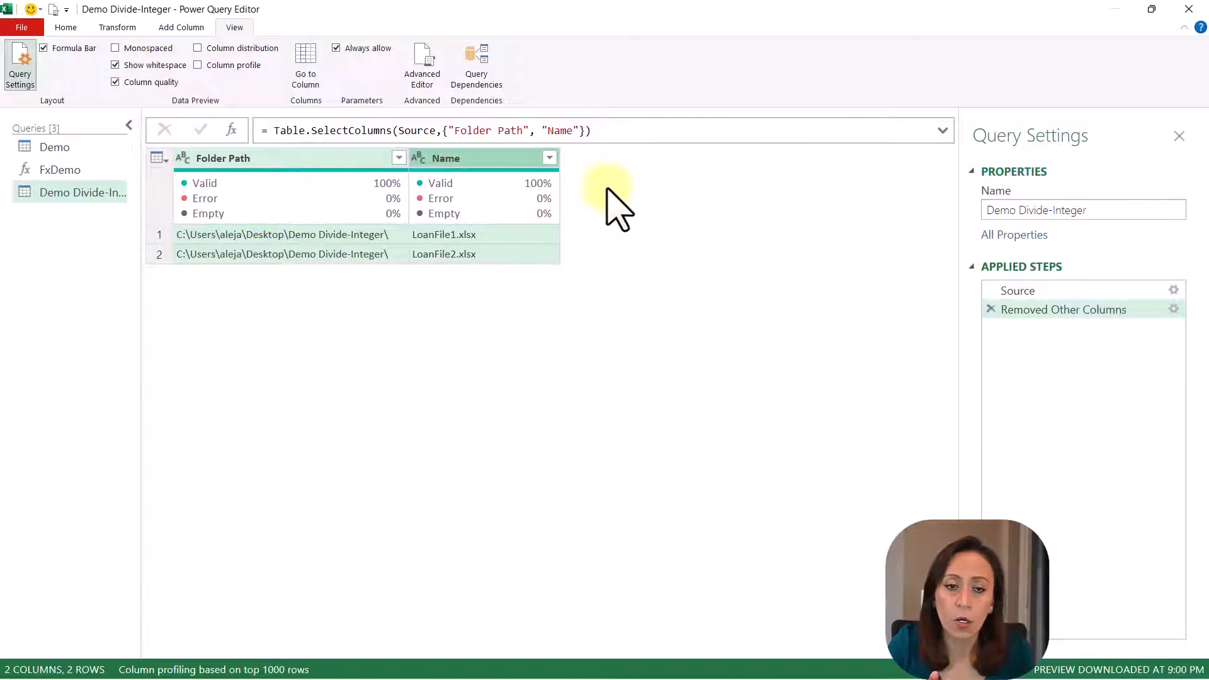
pyautogui.rightClick(499, 161)
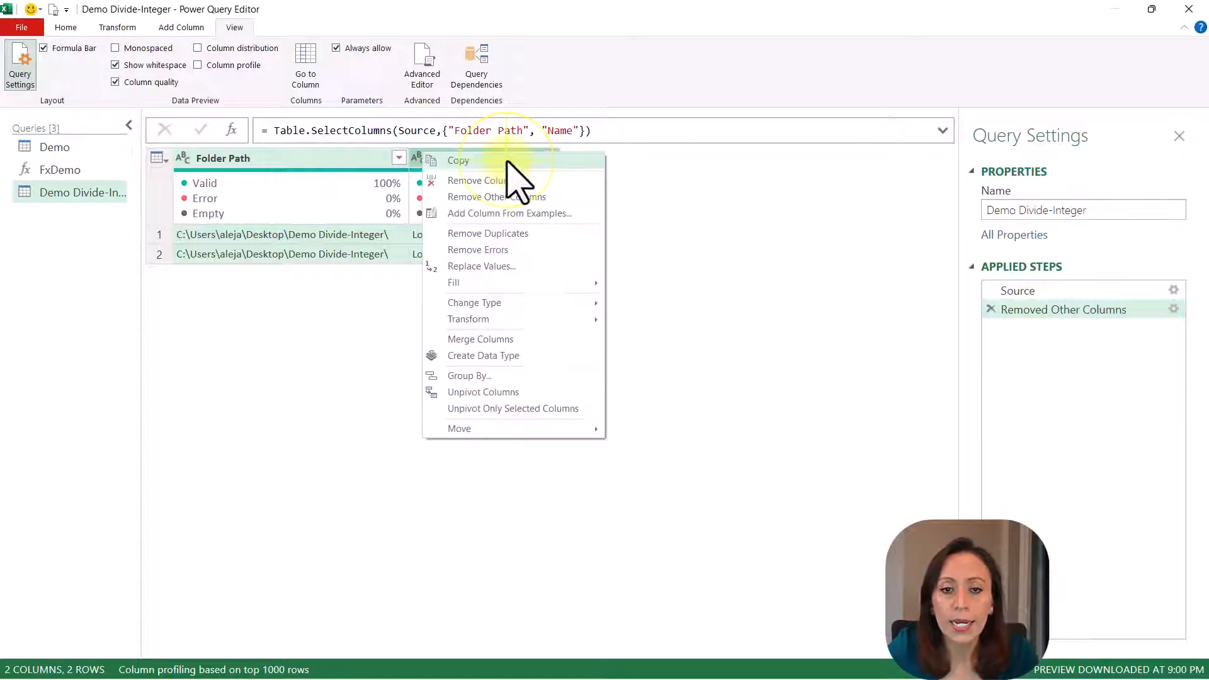
pyautogui.click(482, 340)
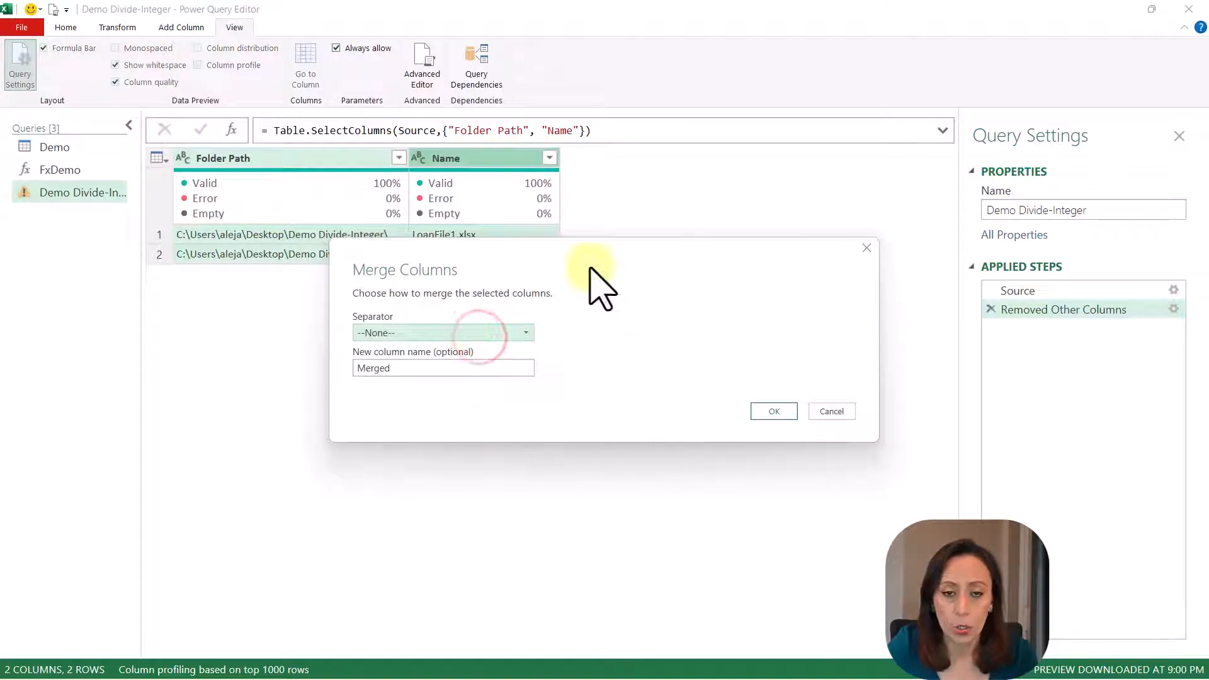
pyautogui.moveTo(504, 253); pyautogui.dragTo(433, 175)
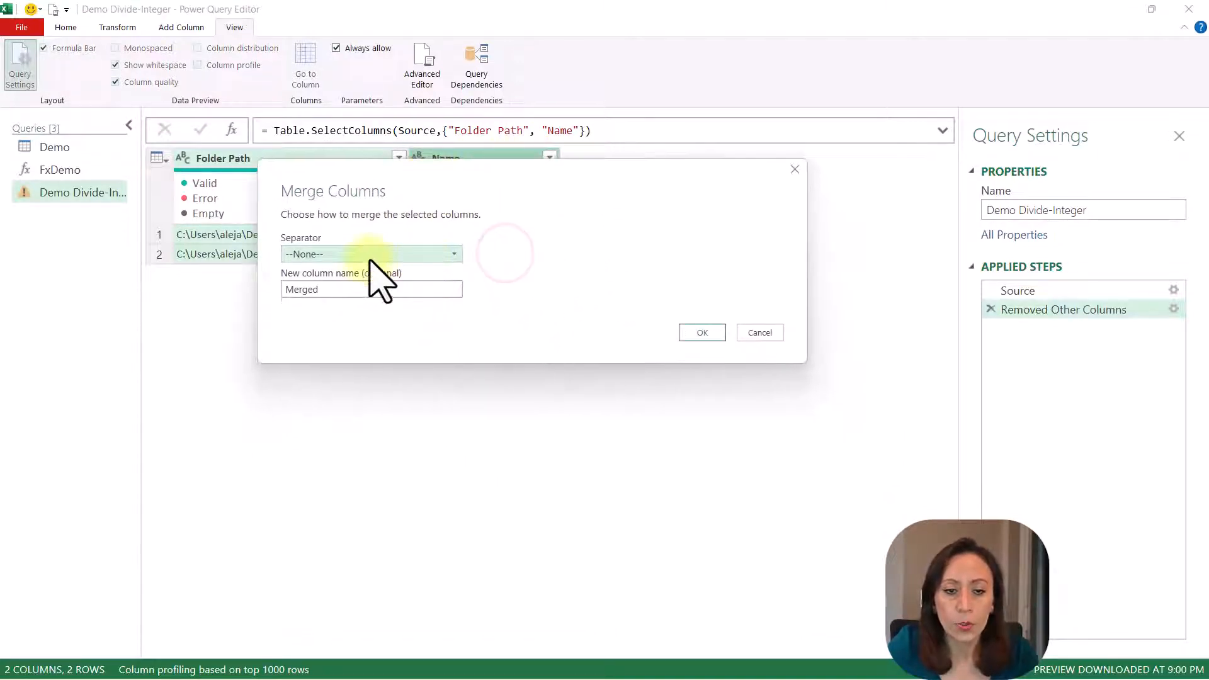
pyautogui.doubleClick(413, 289)
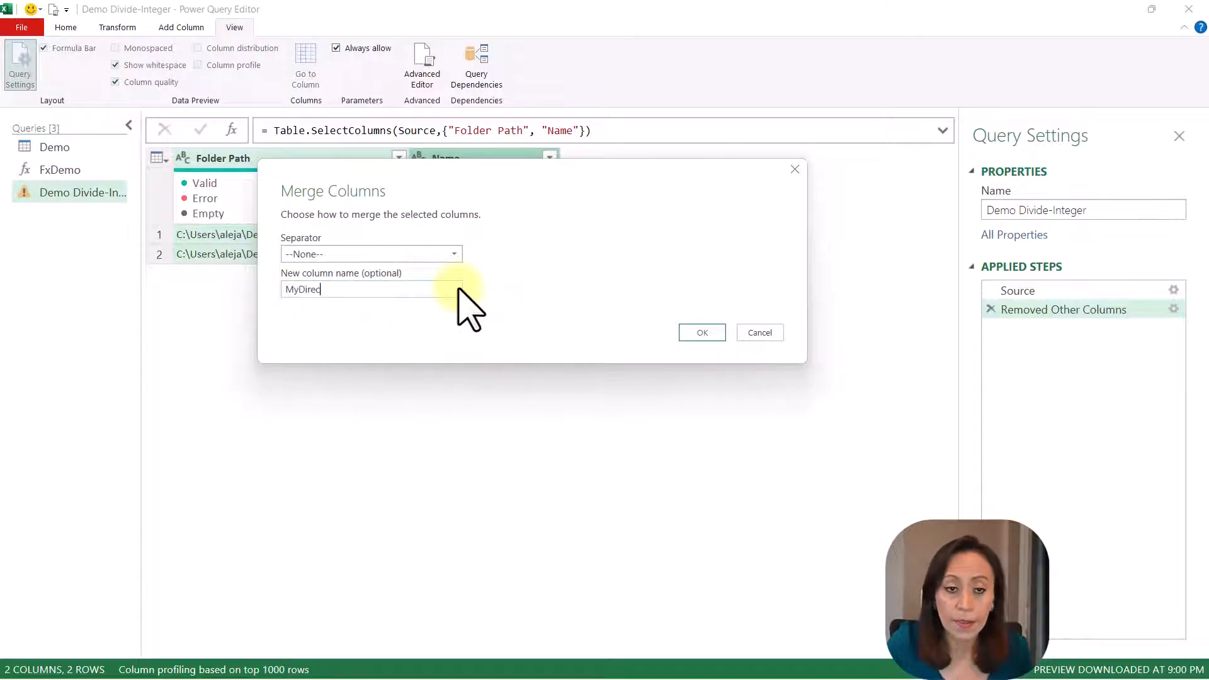
pyautogui.write('MyDirectory')
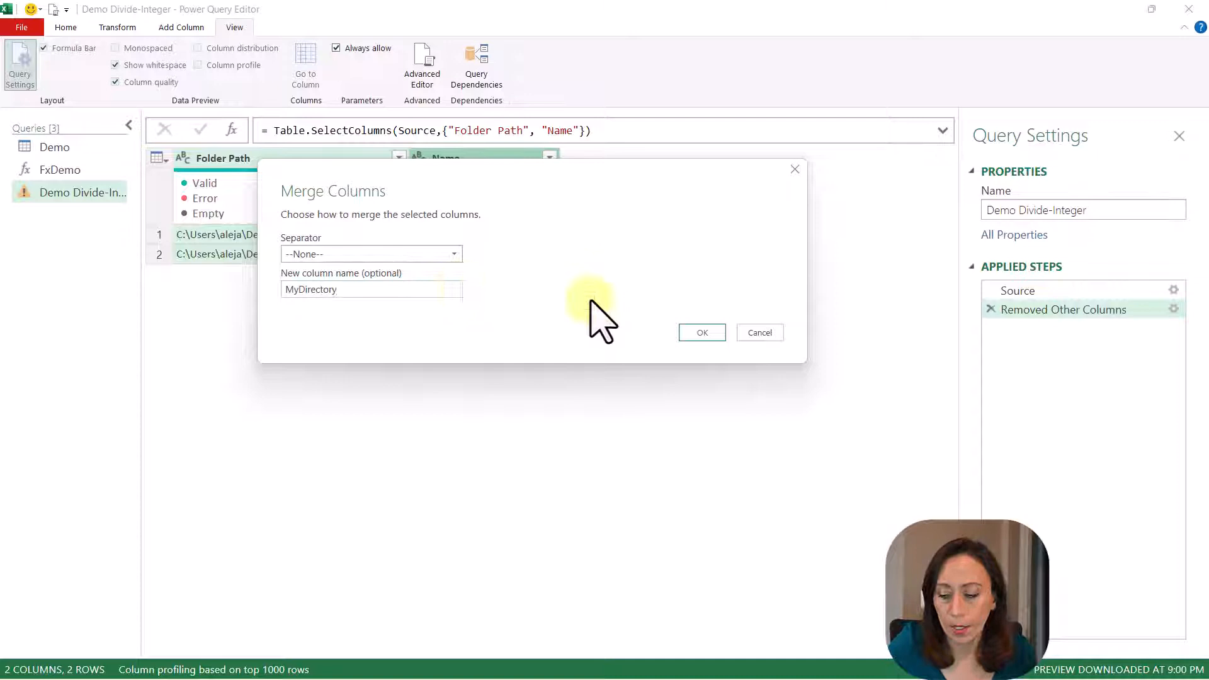
pyautogui.click(710, 331)
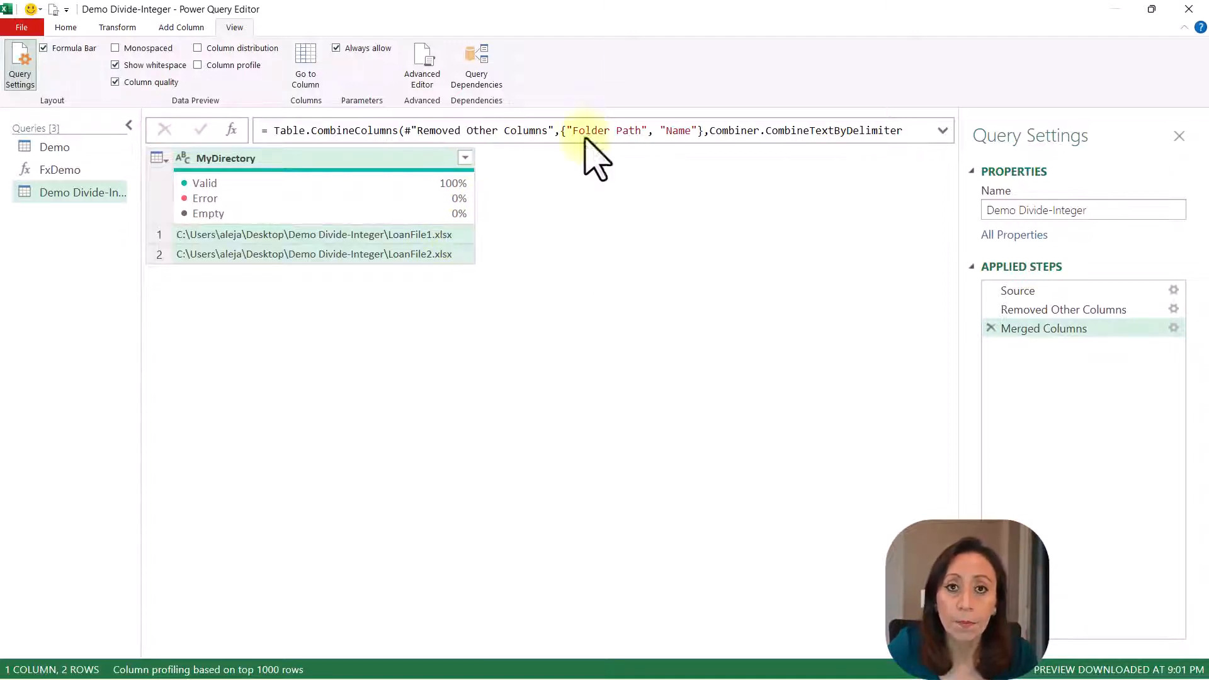
# - Start a custom column on the MyDirectory table and begin its formula with the Excel.Workbook function
pyautogui.click(189, 28)
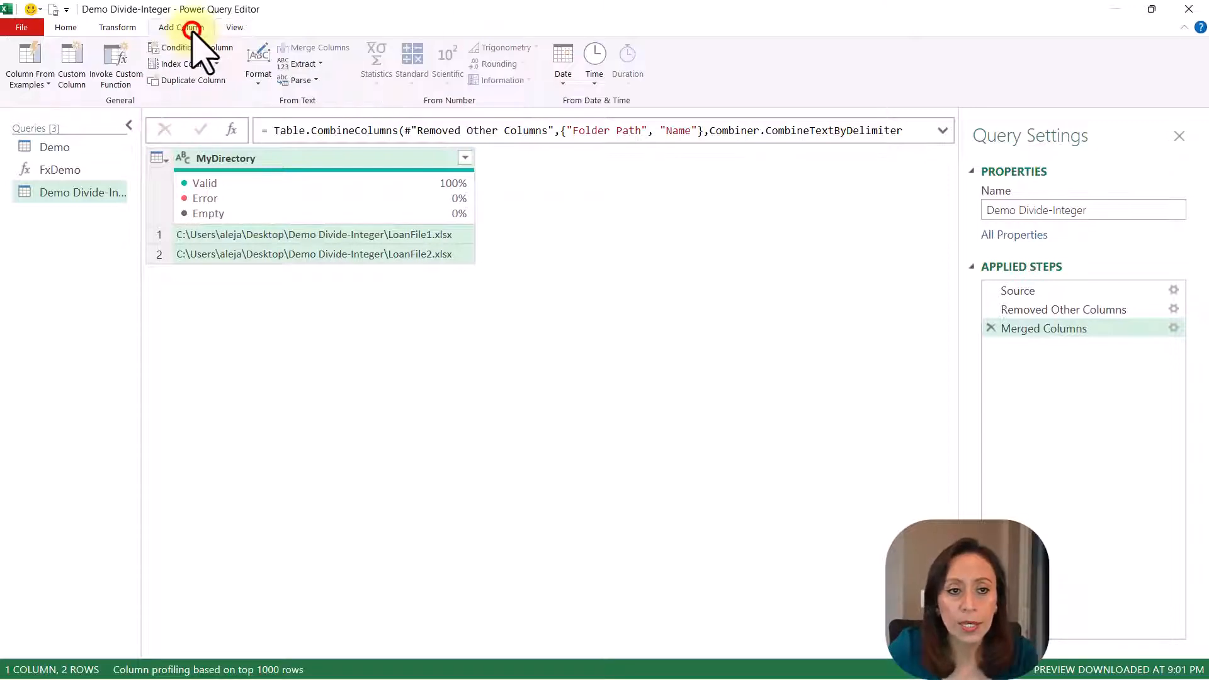
pyautogui.click(68, 65)
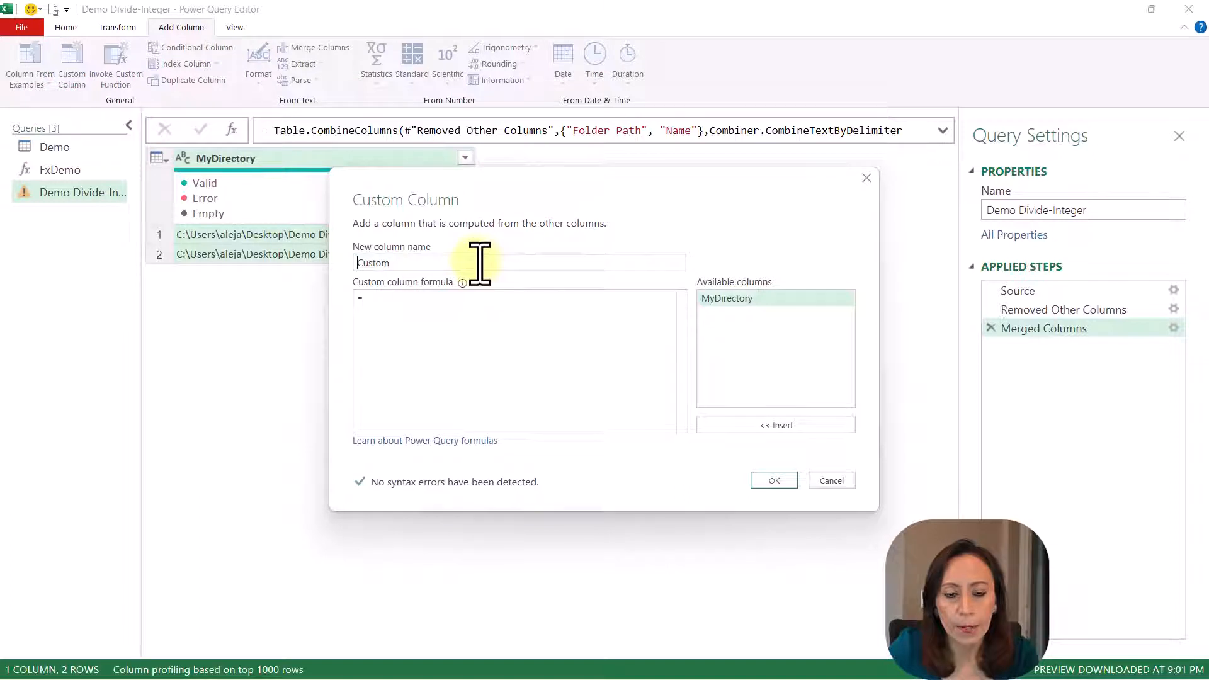
pyautogui.moveTo(476, 263); pyautogui.dragTo(350, 265)
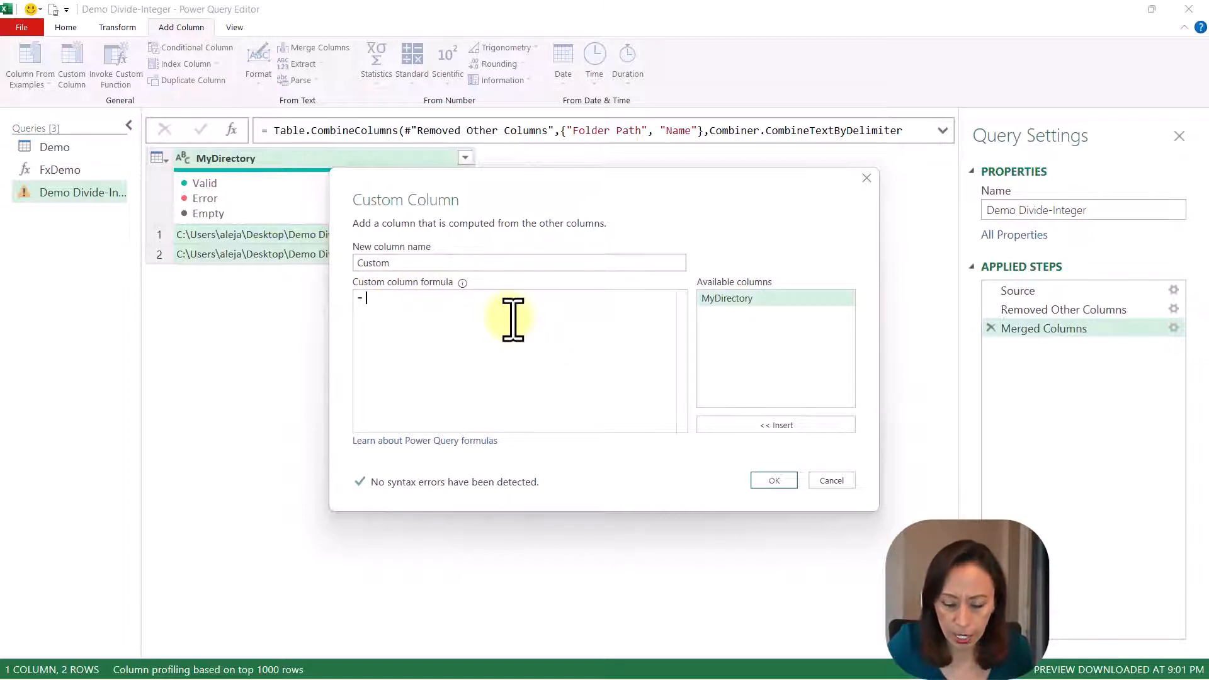
pyautogui.write('ex')
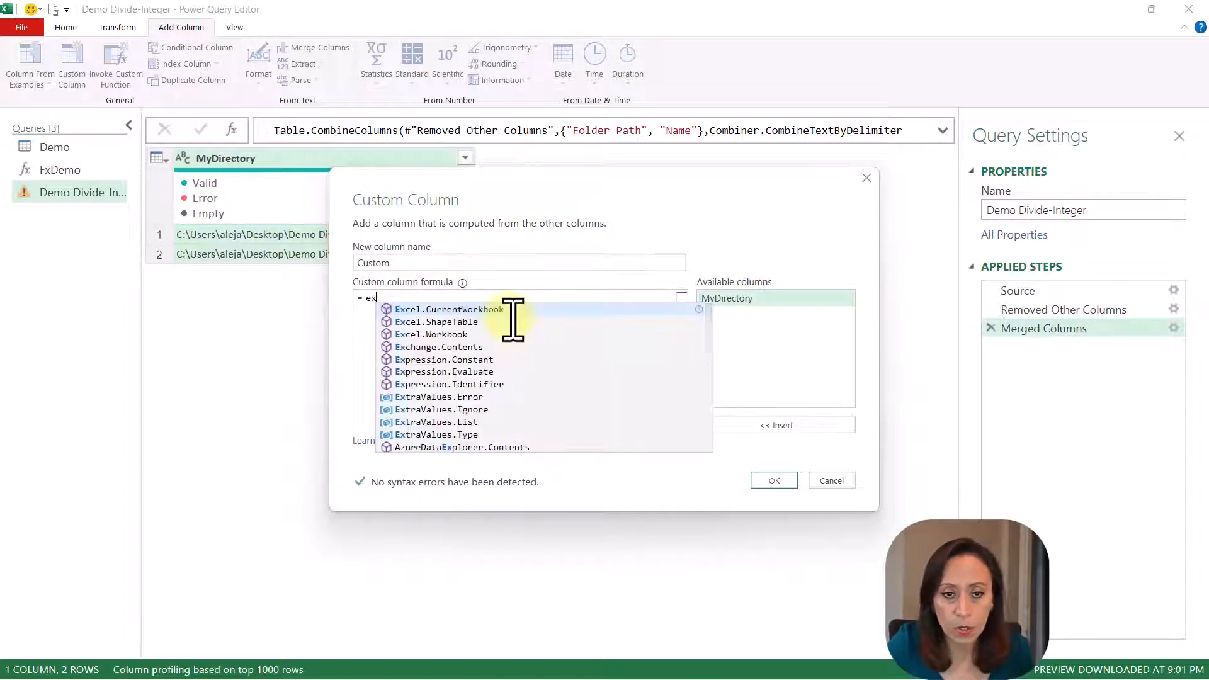
pyautogui.press('Down')
pyautogui.press('Down')
pyautogui.press('Tab')
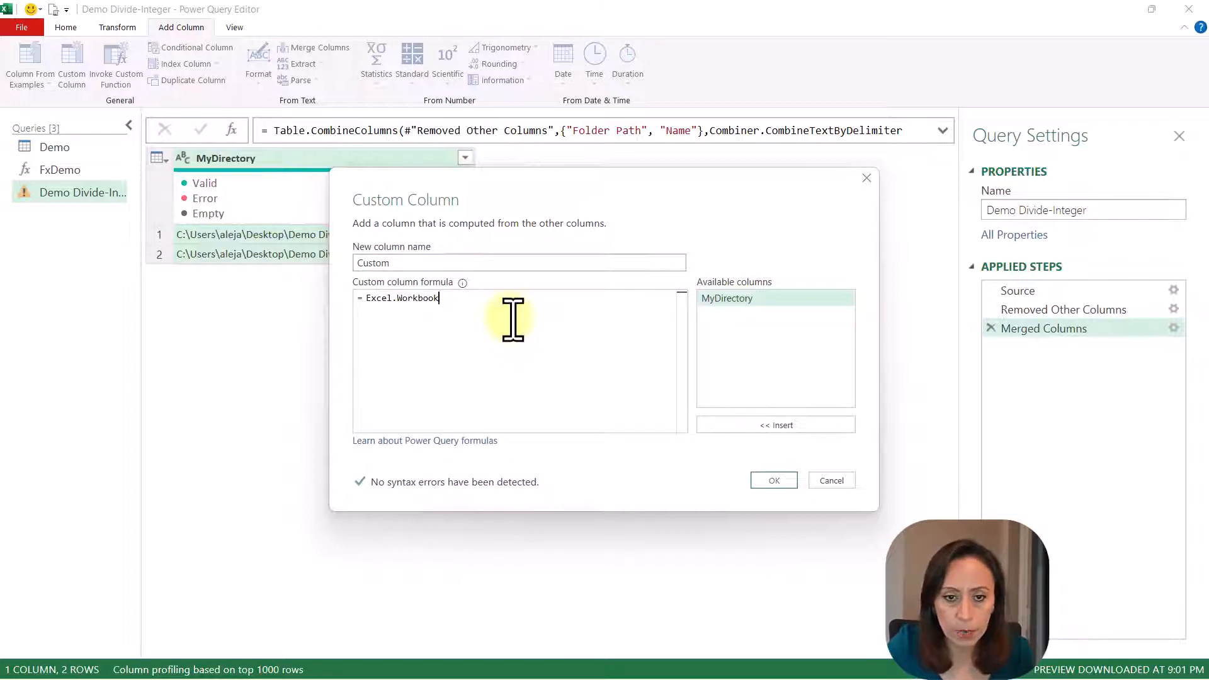
pyautogui.write('(')
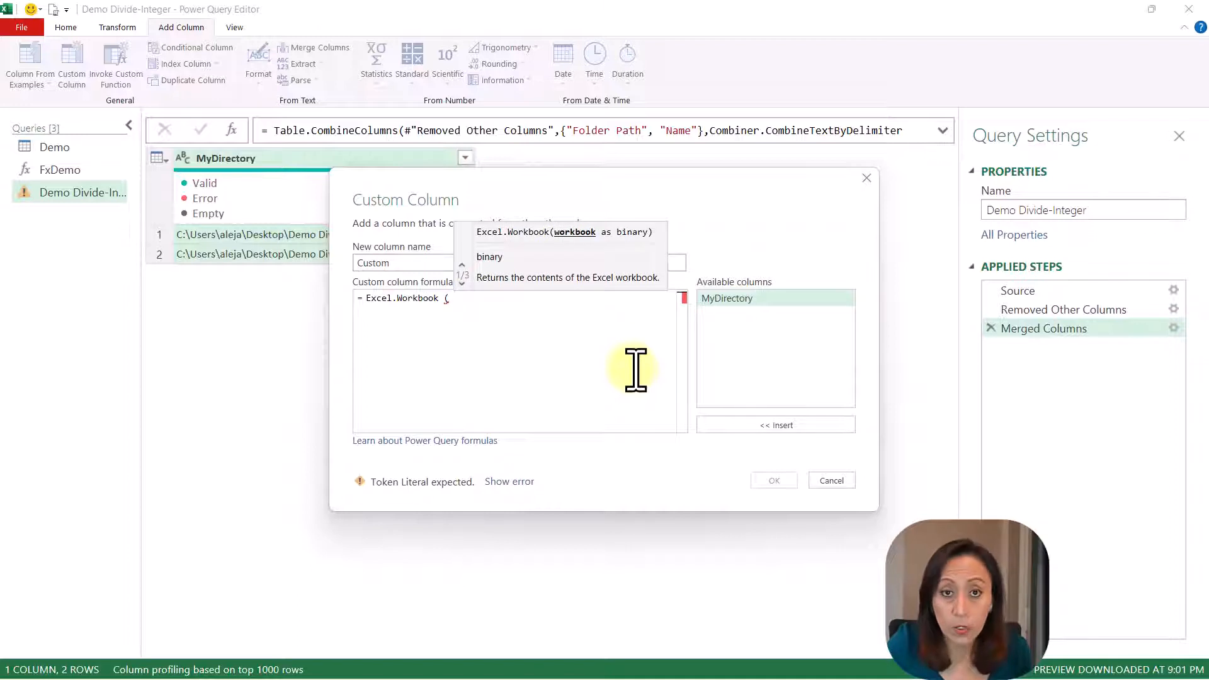
# - Complete the custom column formula as Excel.Workbook ( File.Contents ( [MyDirectory] ) ) and add the column
pyautogui.write(' file')
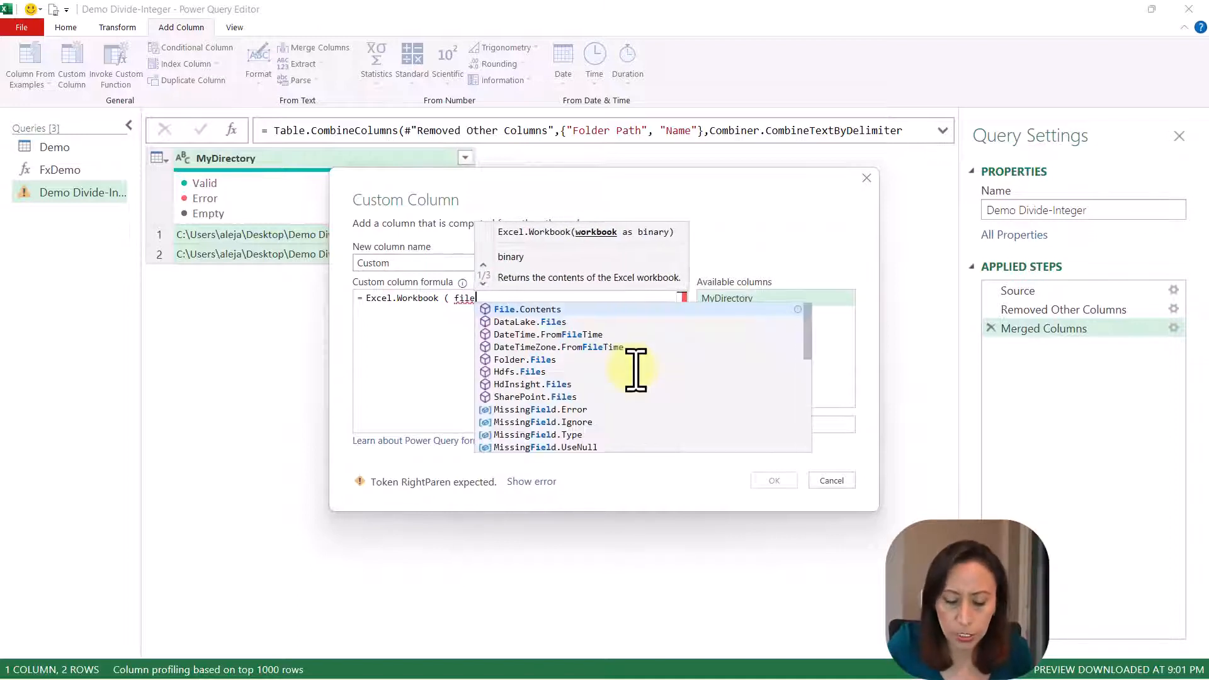
pyautogui.write('c')
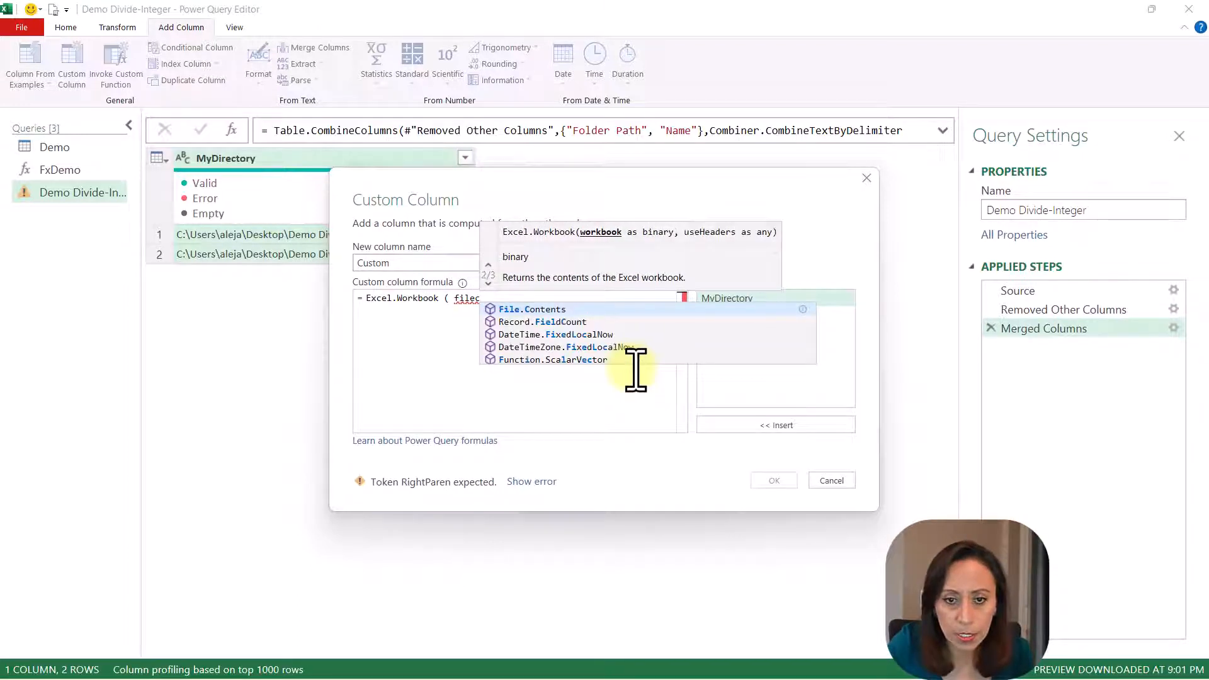
pyautogui.press('Tab')
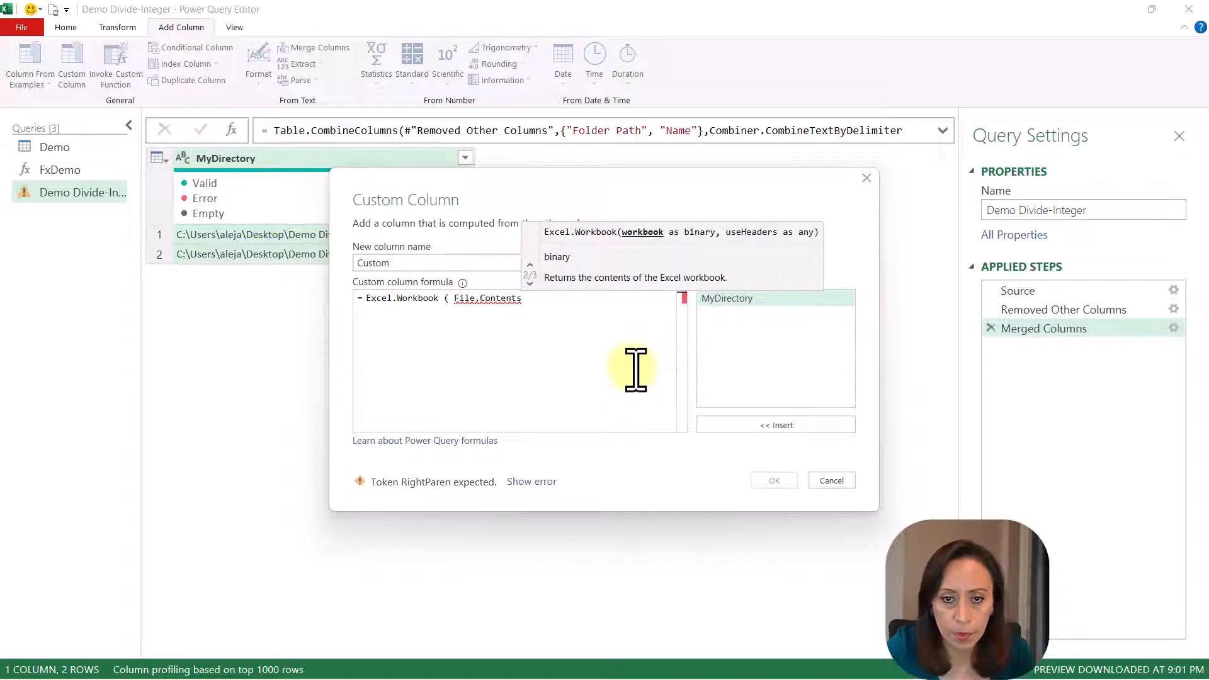
pyautogui.write('(')
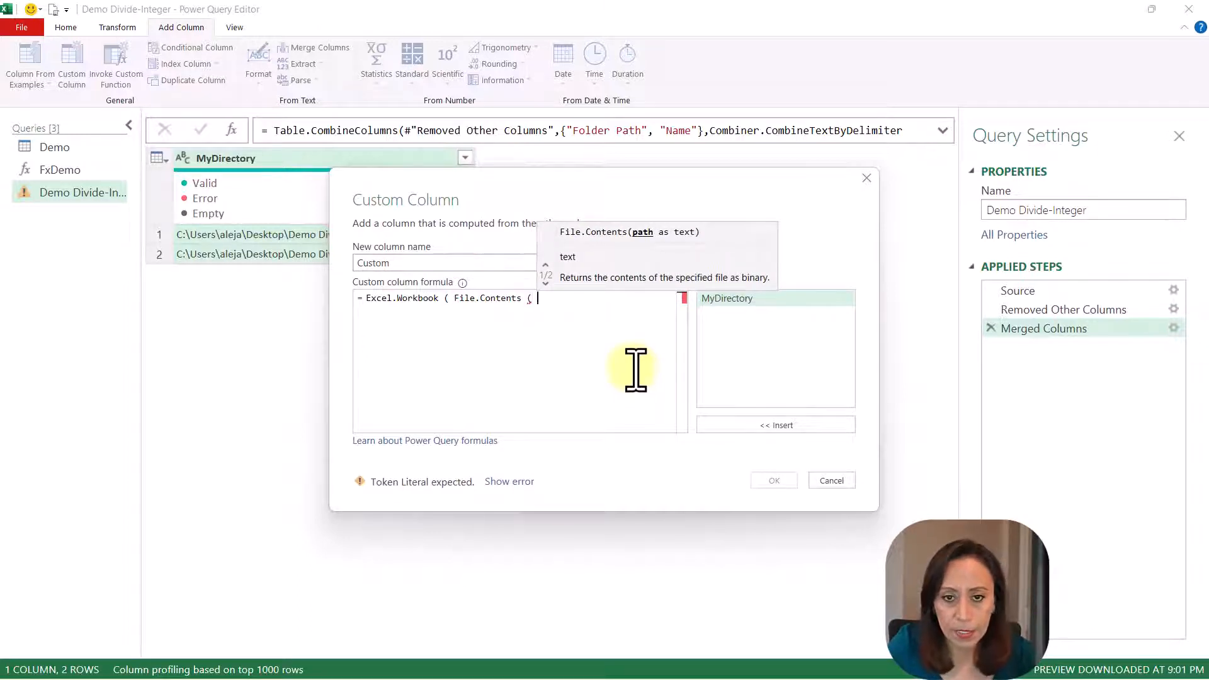
pyautogui.moveTo(615, 184); pyautogui.dragTo(611, 311)
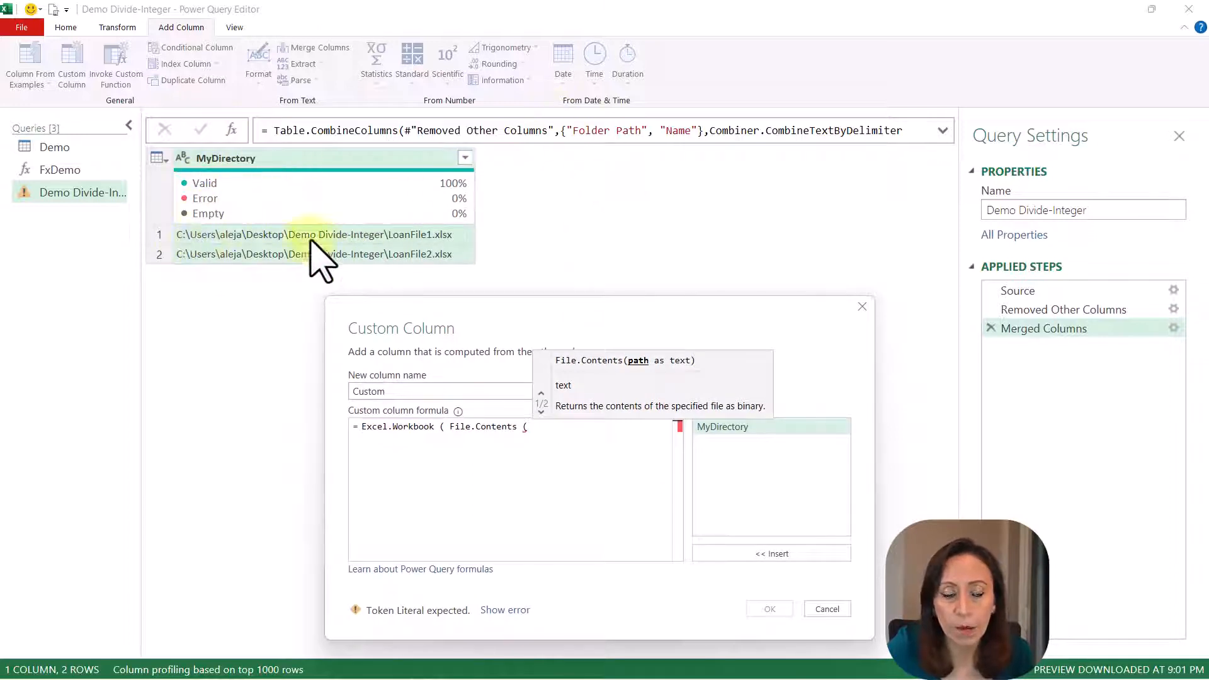
pyautogui.click(785, 428)
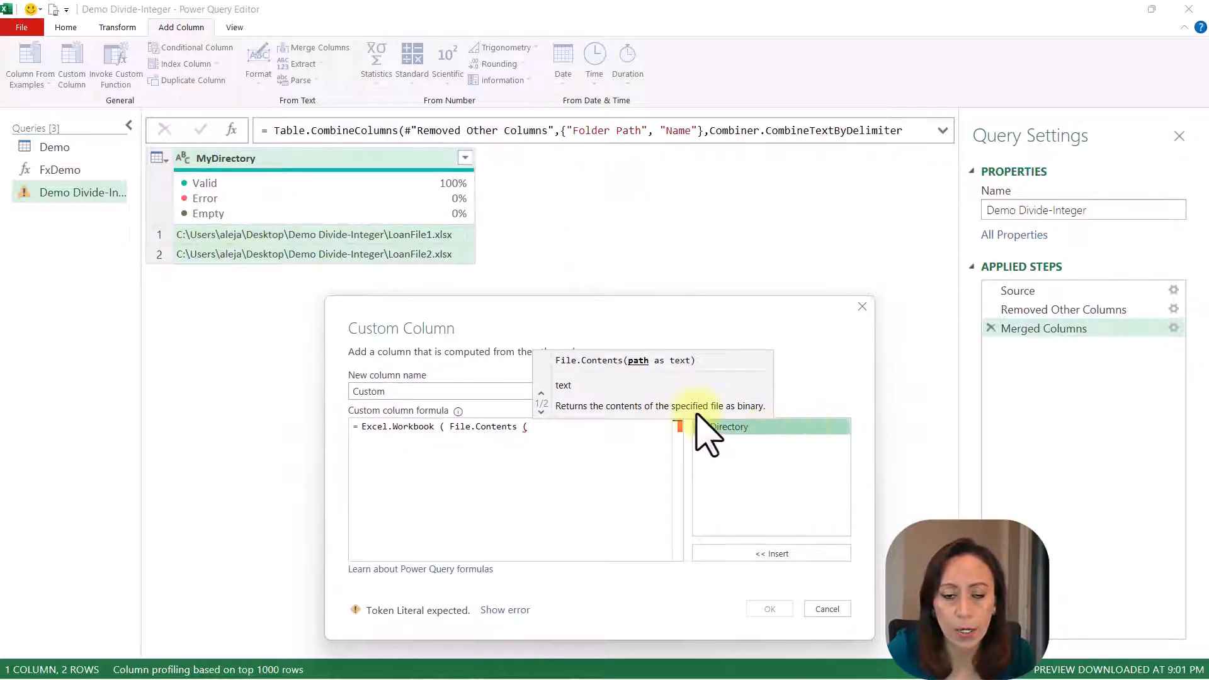
pyautogui.doubleClick(747, 428)
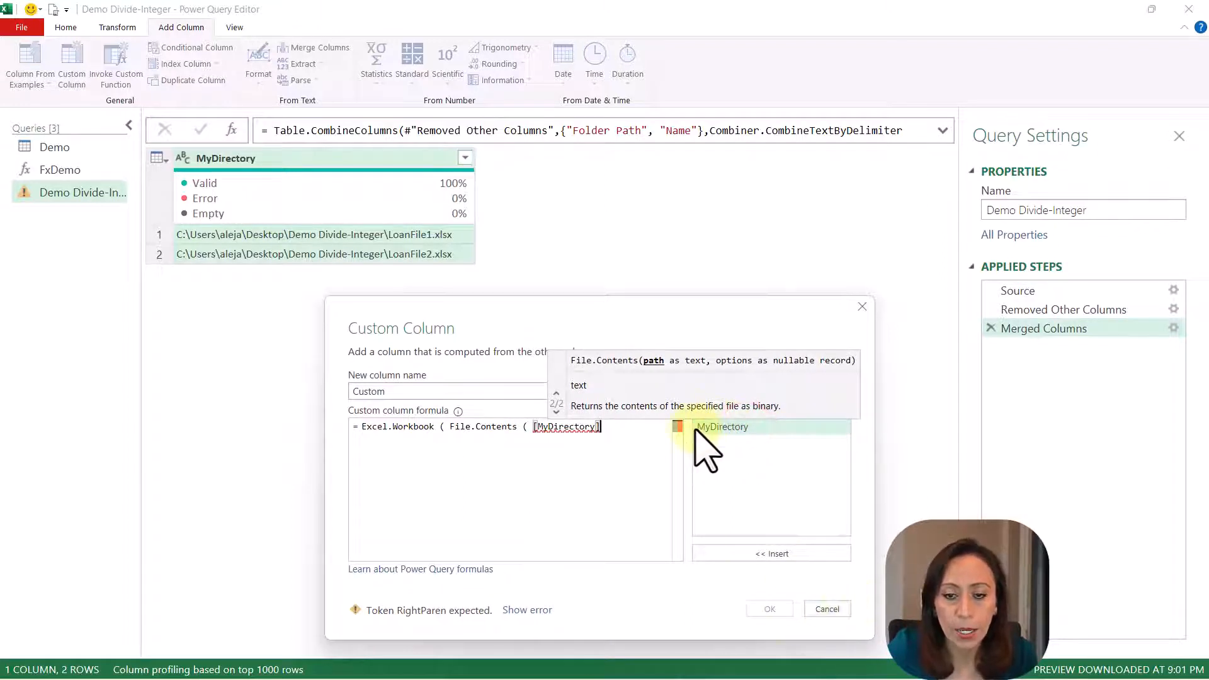
pyautogui.write(')')
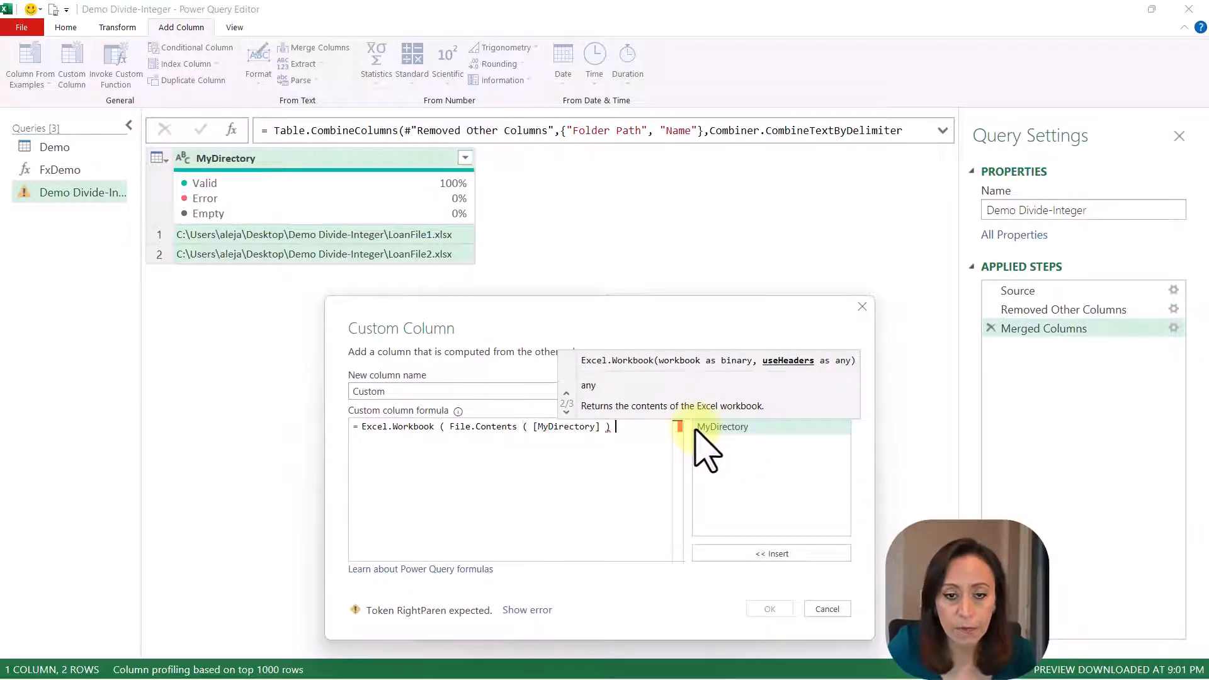
pyautogui.write(' )')
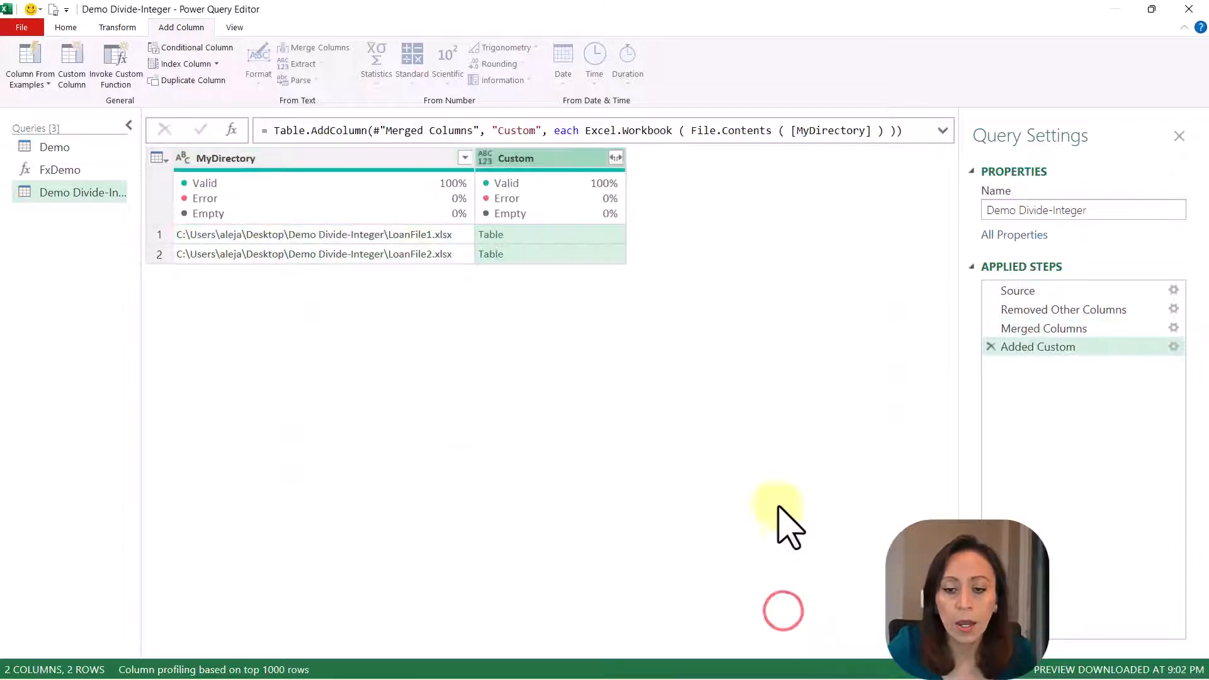
# - Preview the nested tables in the Custom column for both loan files, examining their Name, Item and Kind fields
pyautogui.click(614, 239)
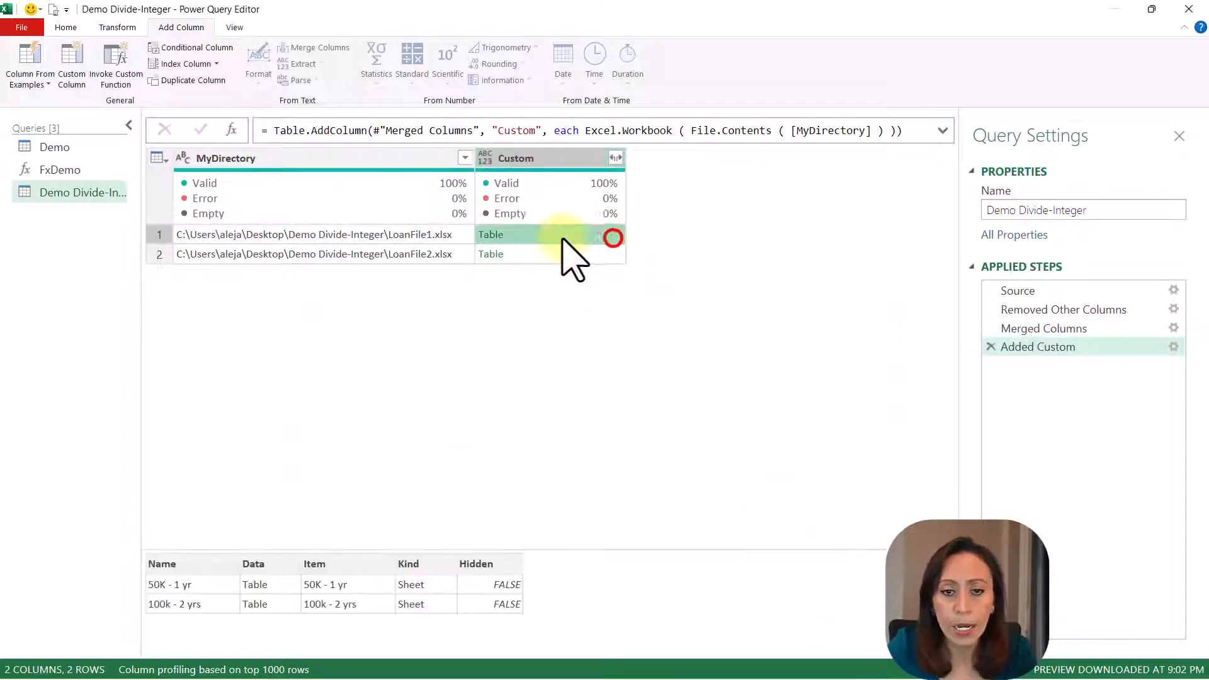
pyautogui.click(599, 253)
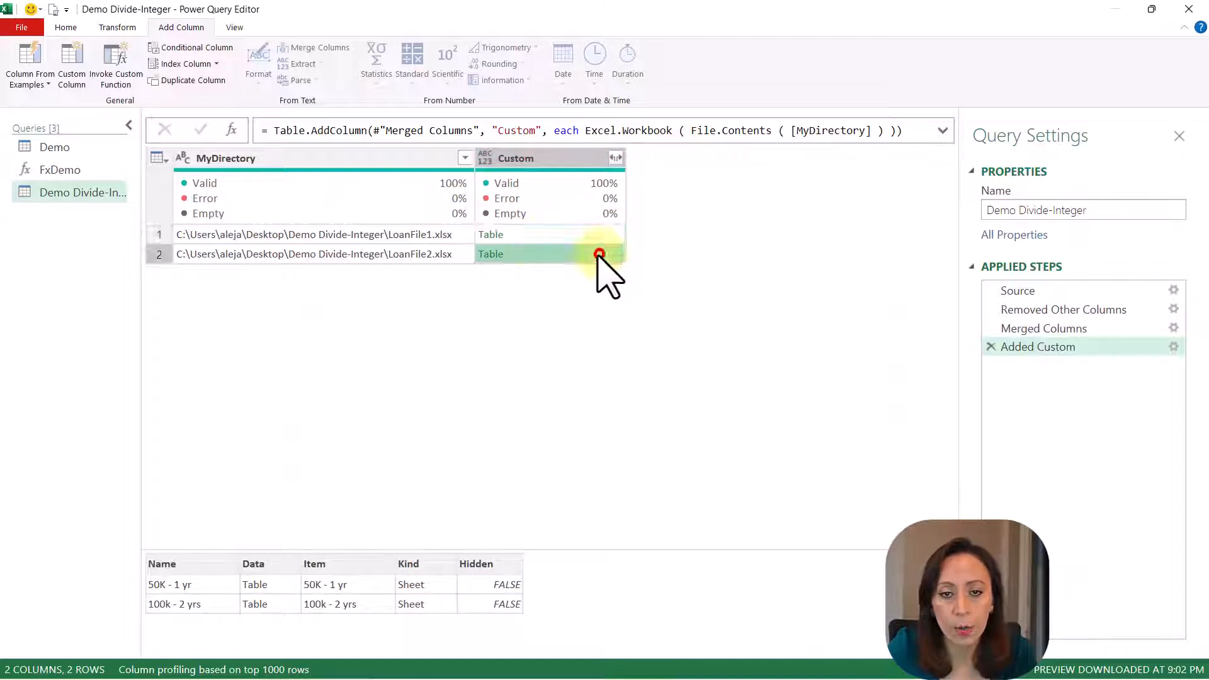
pyautogui.click(555, 236)
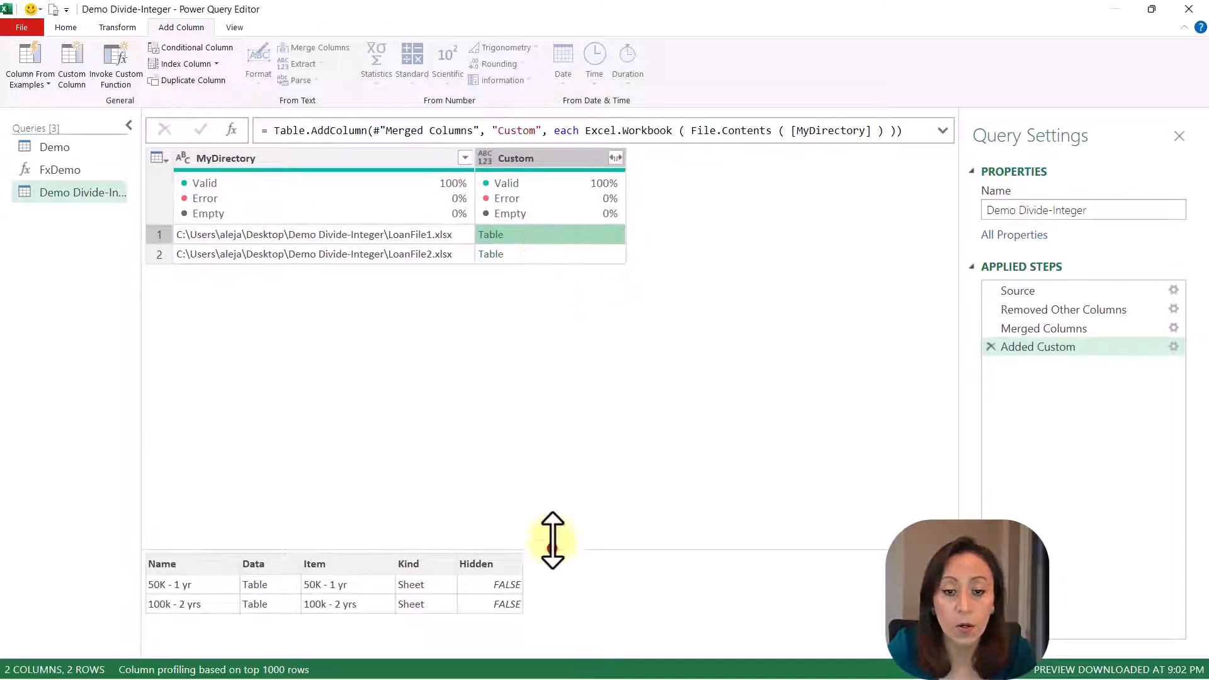
pyautogui.moveTo(552, 541); pyautogui.dragTo(554, 486)
pyautogui.click(380, 516)
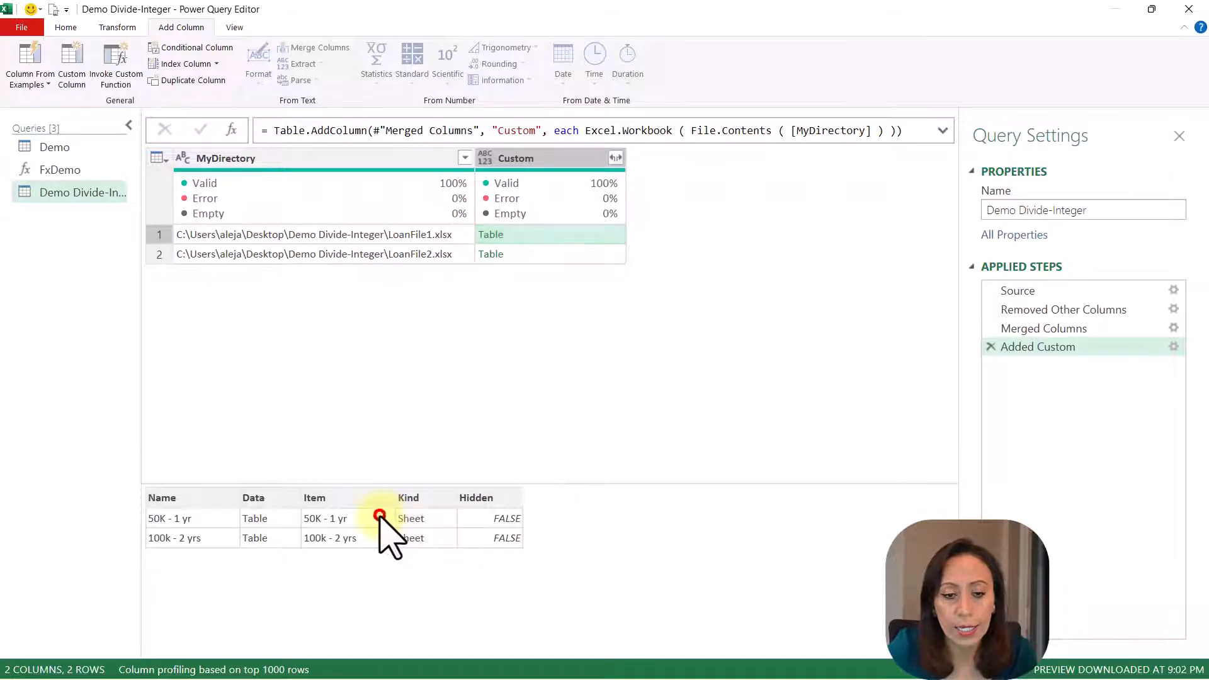
pyautogui.click(446, 534)
pyautogui.click(443, 518)
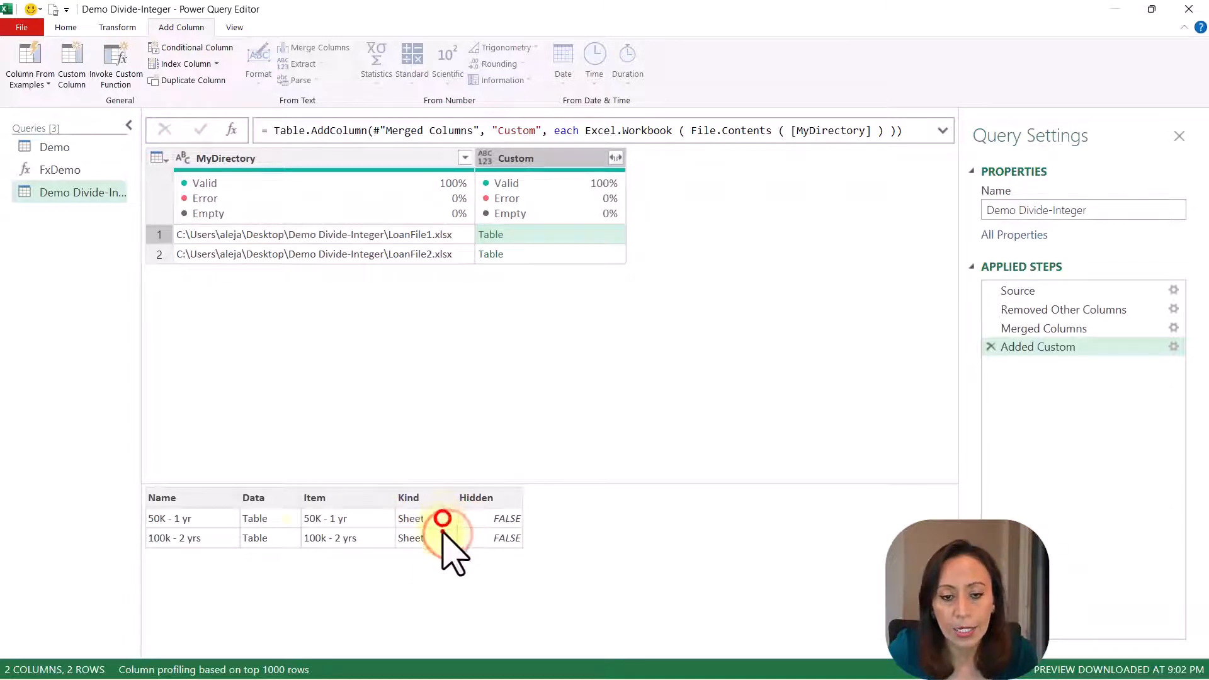
pyautogui.click(443, 531)
pyautogui.click(208, 498)
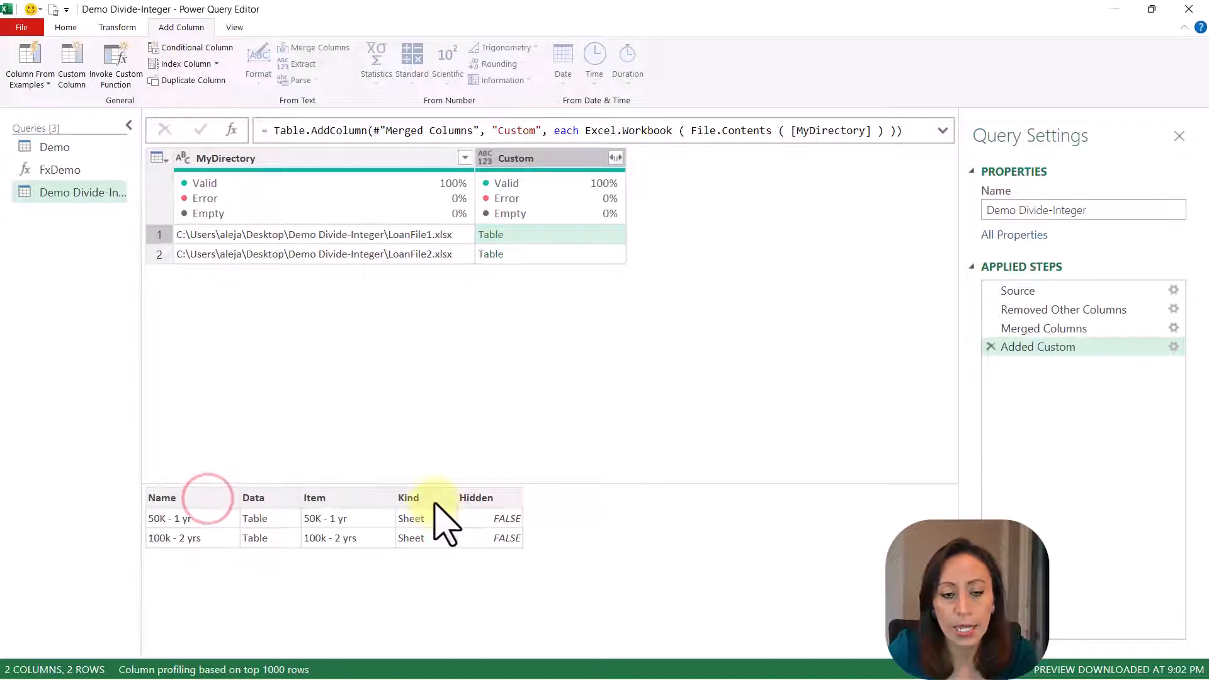
# - Expand the Custom column to only its Name and Kind fields, without using the original column name as prefix
pyautogui.click(577, 162)
pyautogui.click(616, 158)
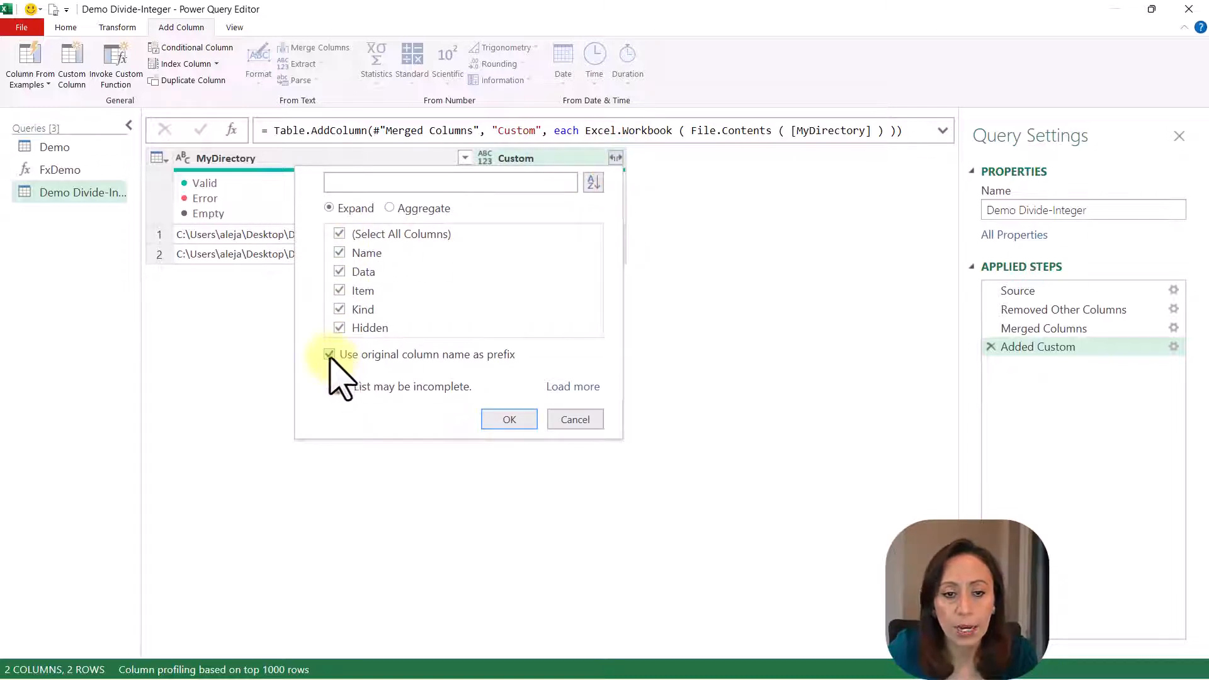
pyautogui.click(330, 355)
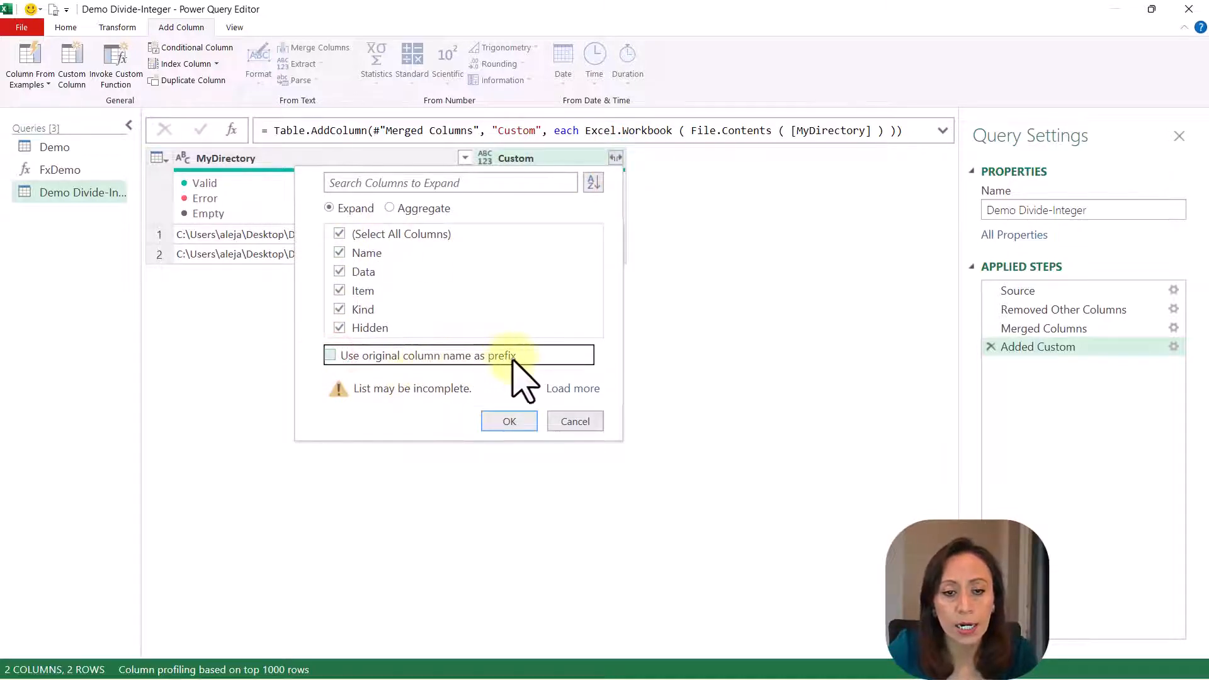
pyautogui.click(341, 234)
pyautogui.click(340, 254)
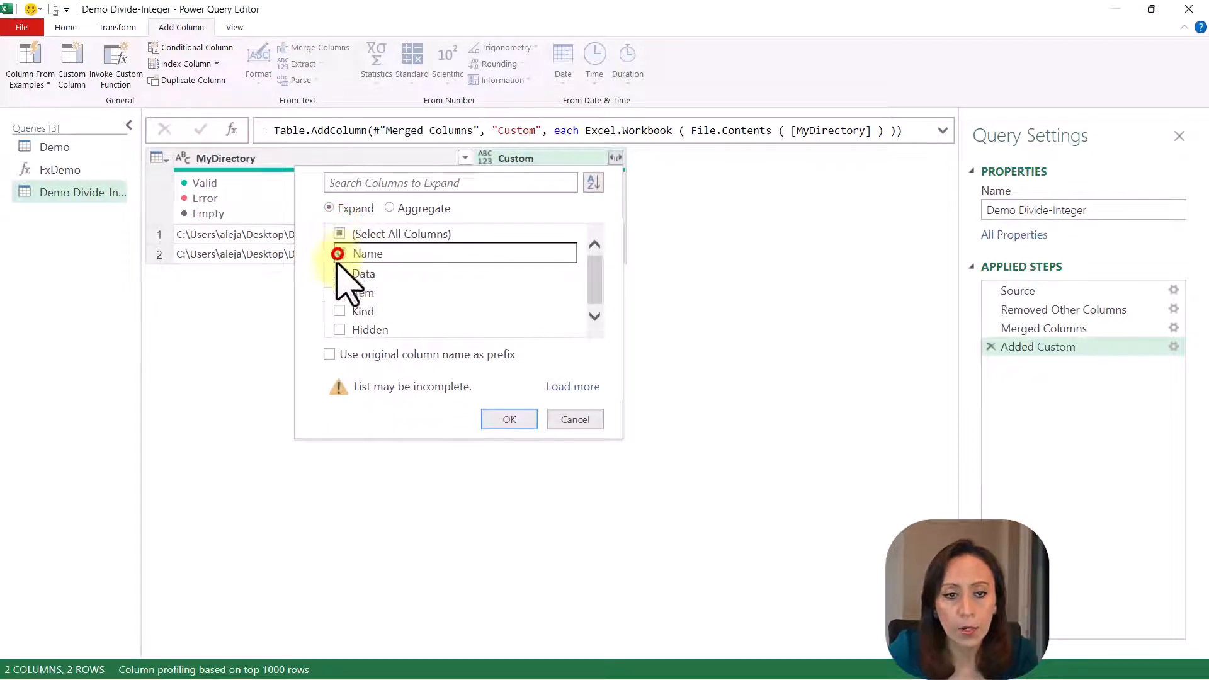
pyautogui.click(339, 311)
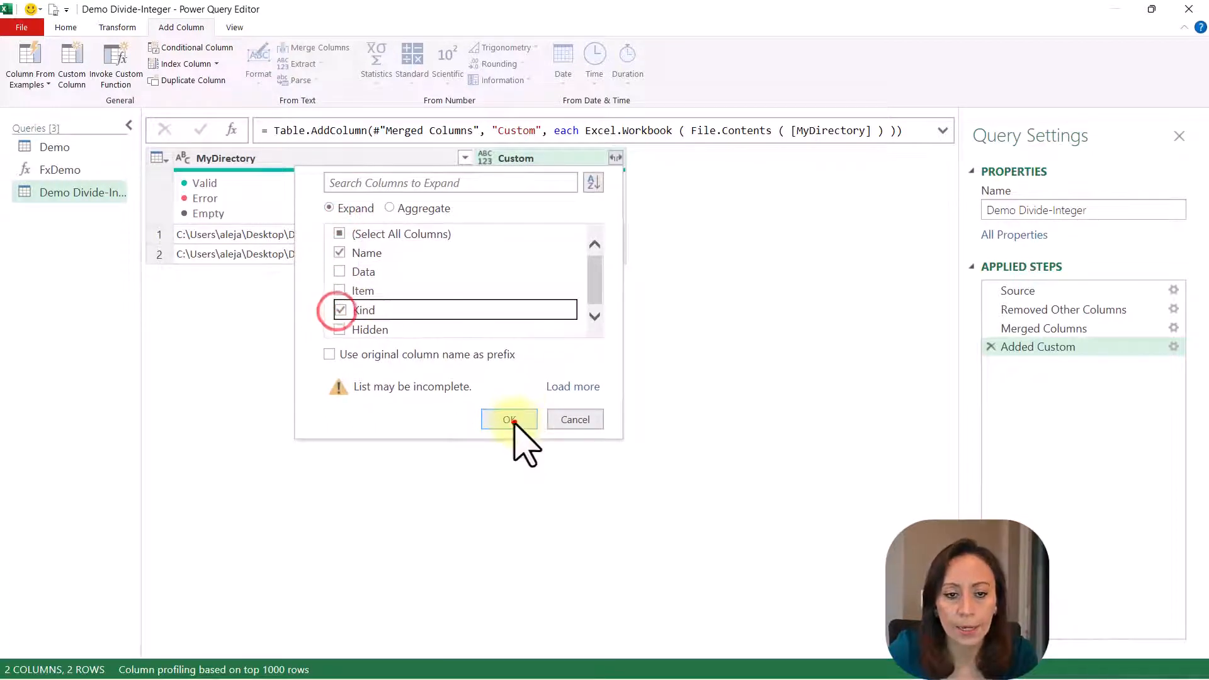
pyautogui.click(511, 421)
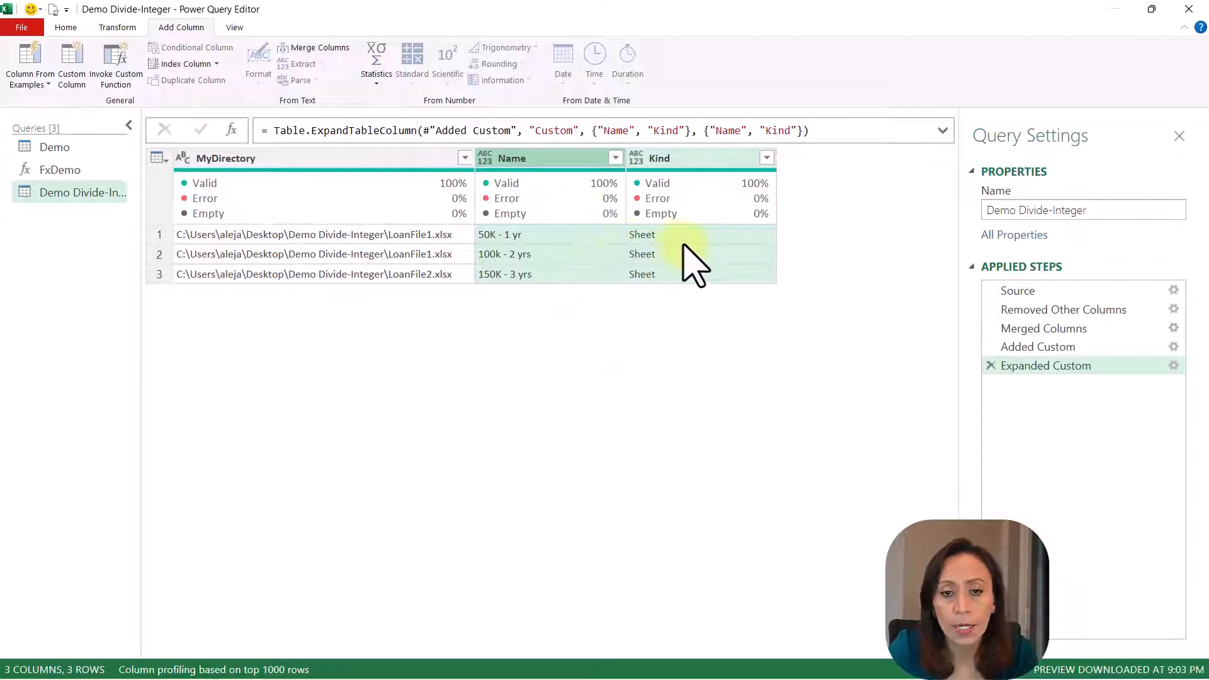
# - Filter the rows to those whose Kind equals Sheet, and remove the Kind column
pyautogui.click(697, 230)
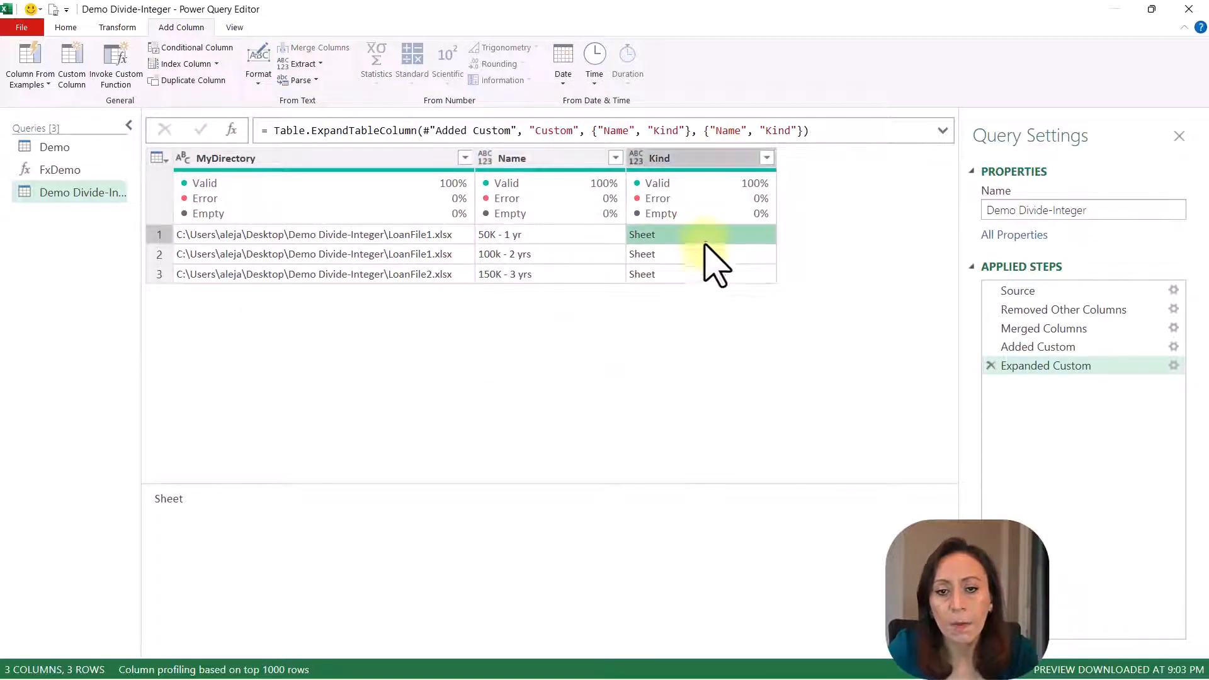
pyautogui.rightClick(707, 238)
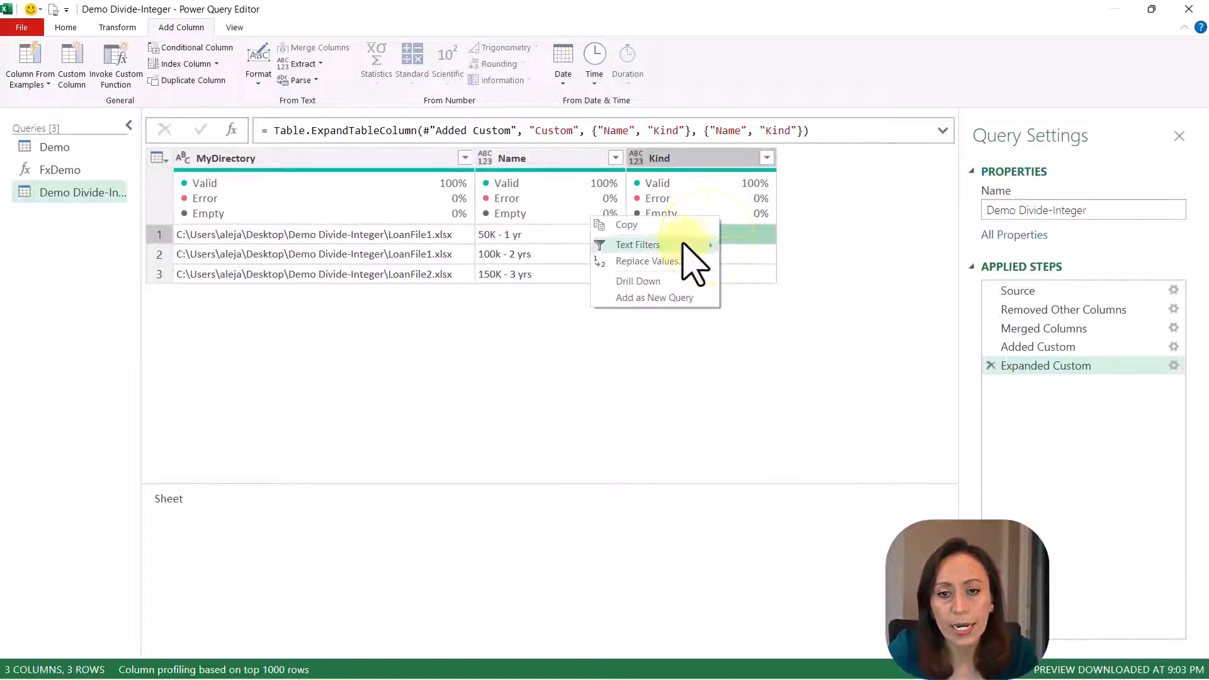
pyautogui.moveTo(688, 247)
pyautogui.click(744, 245)
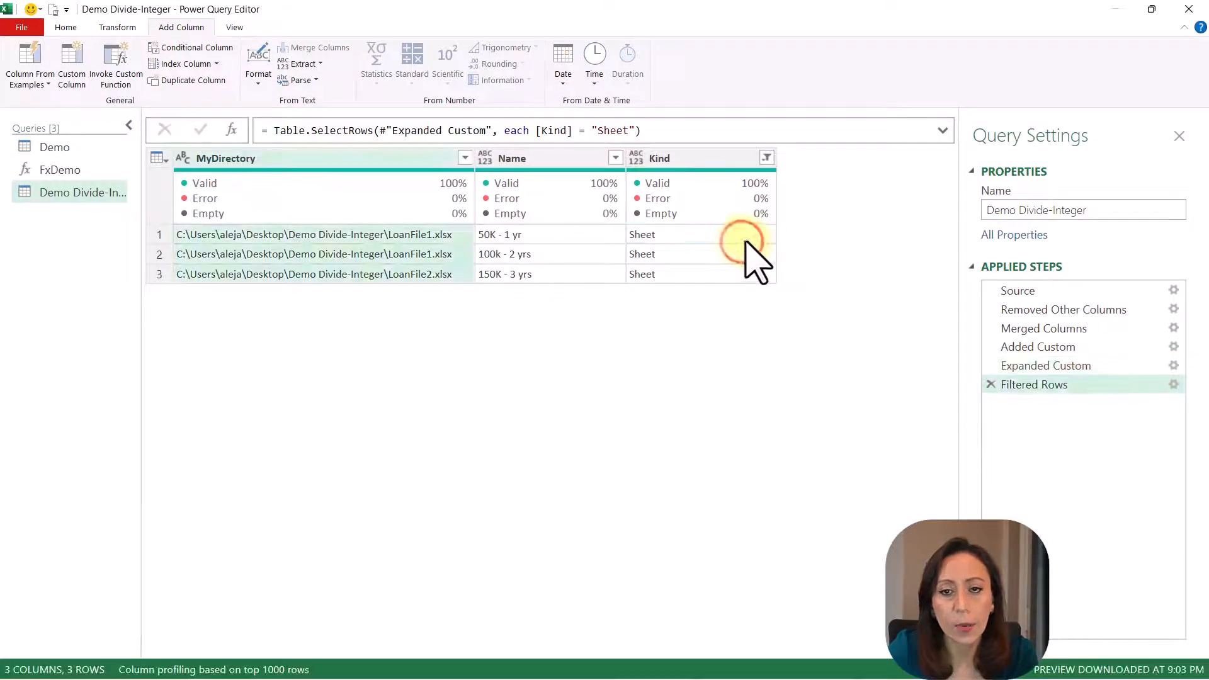
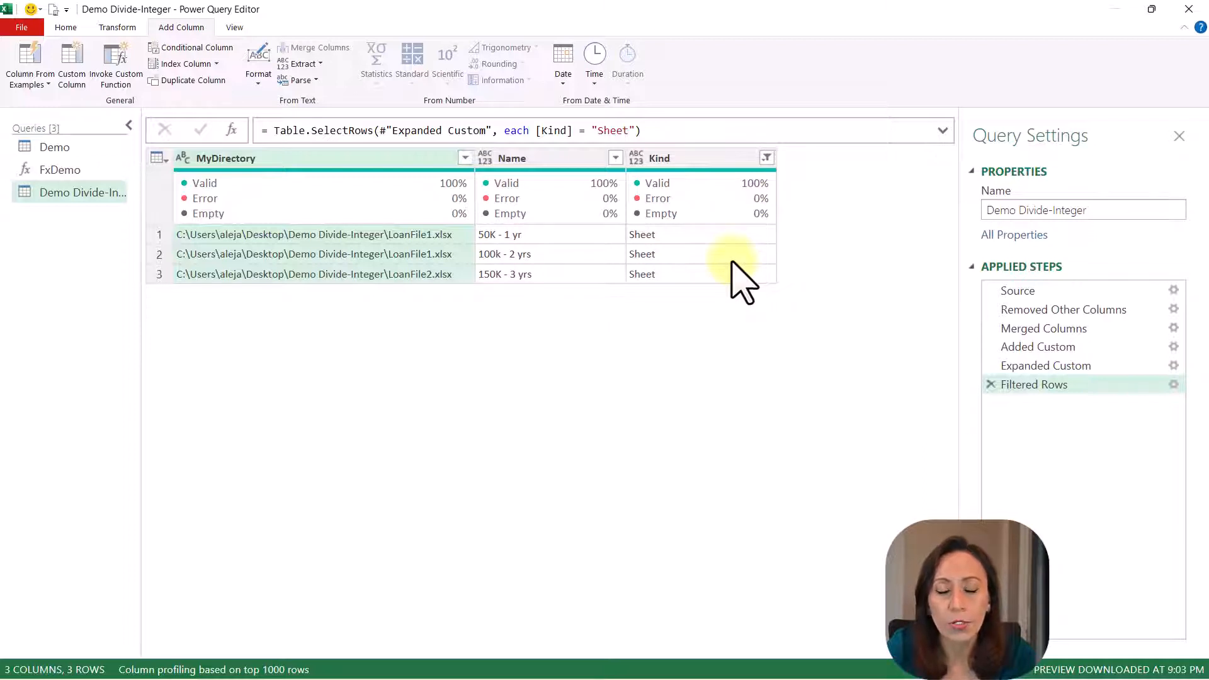
pyautogui.click(703, 161)
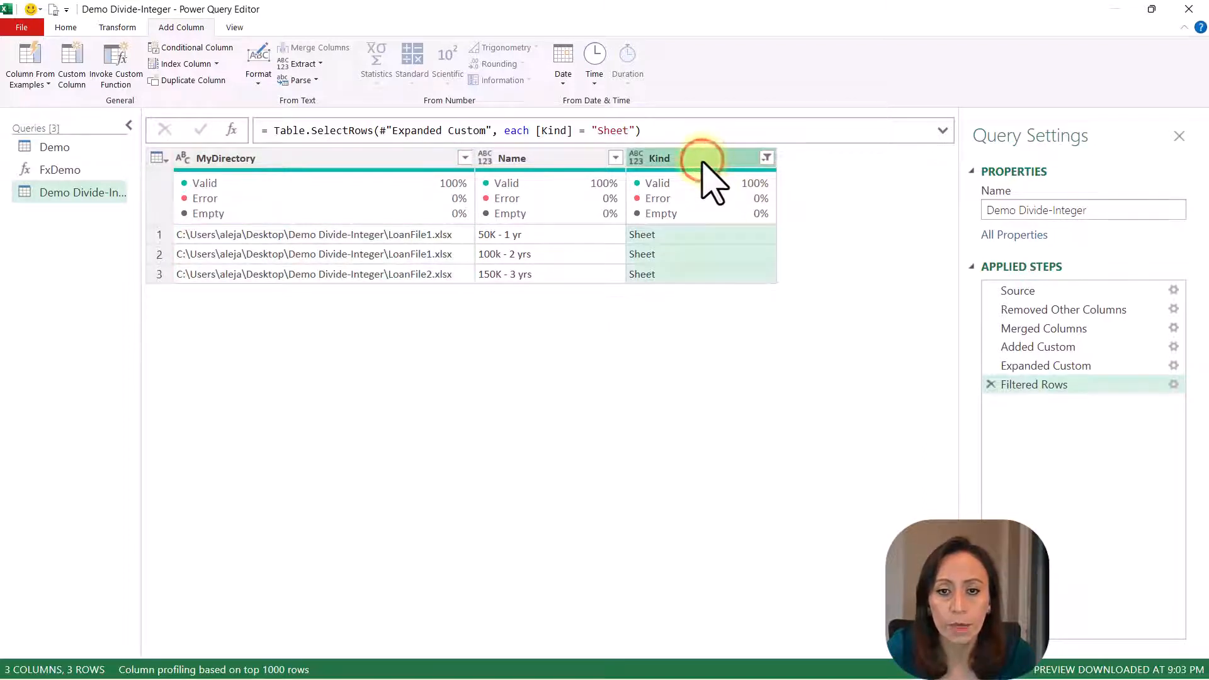
pyautogui.press('Delete')
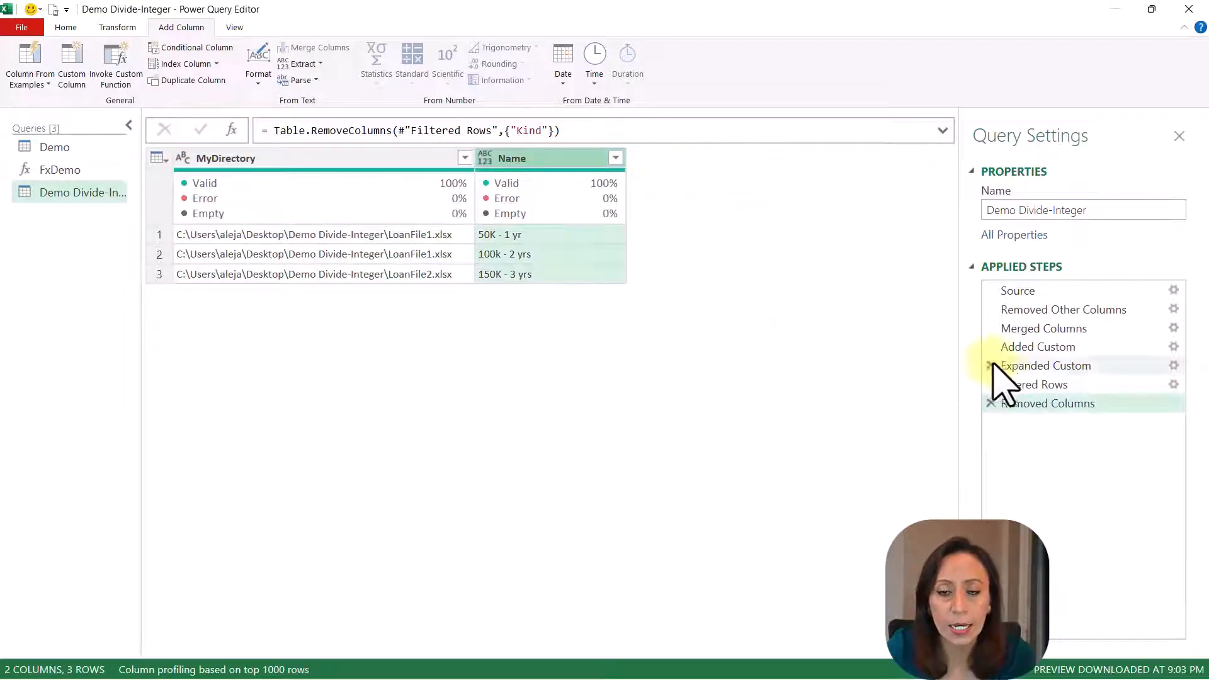
# - Review the "Sheet" condition in the Filtered Rows step's formula and return to the Removed Columns step
pyautogui.click(1045, 382)
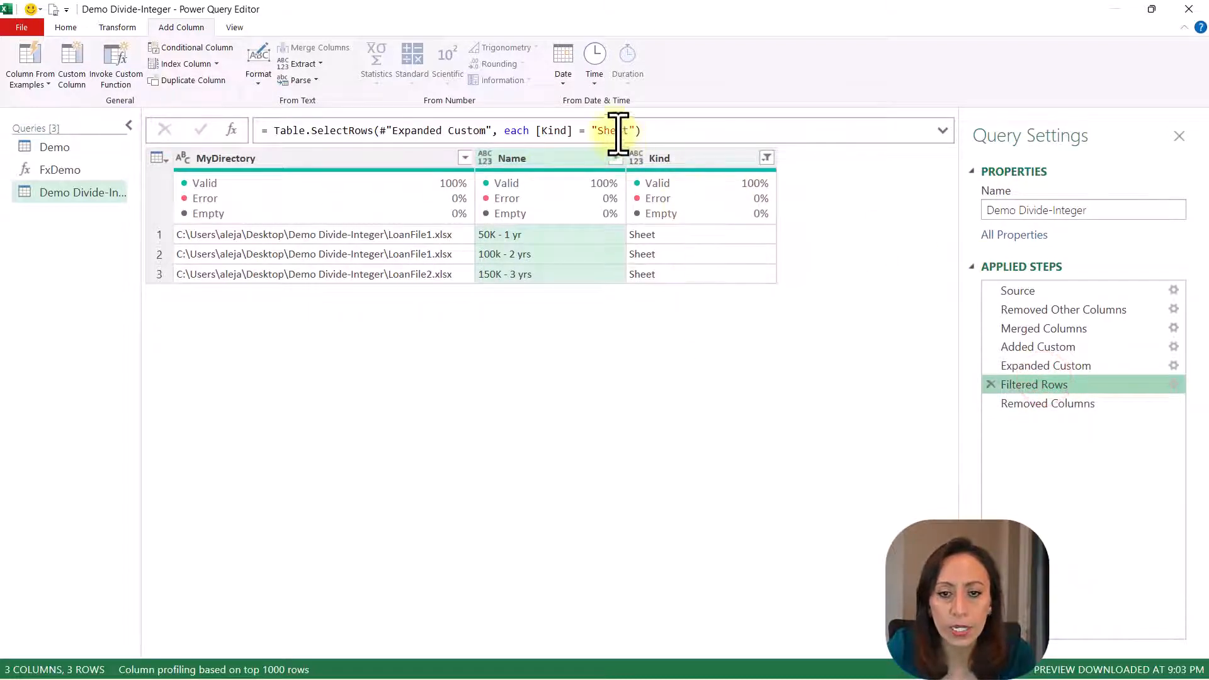
pyautogui.moveTo(592, 131); pyautogui.dragTo(636, 130)
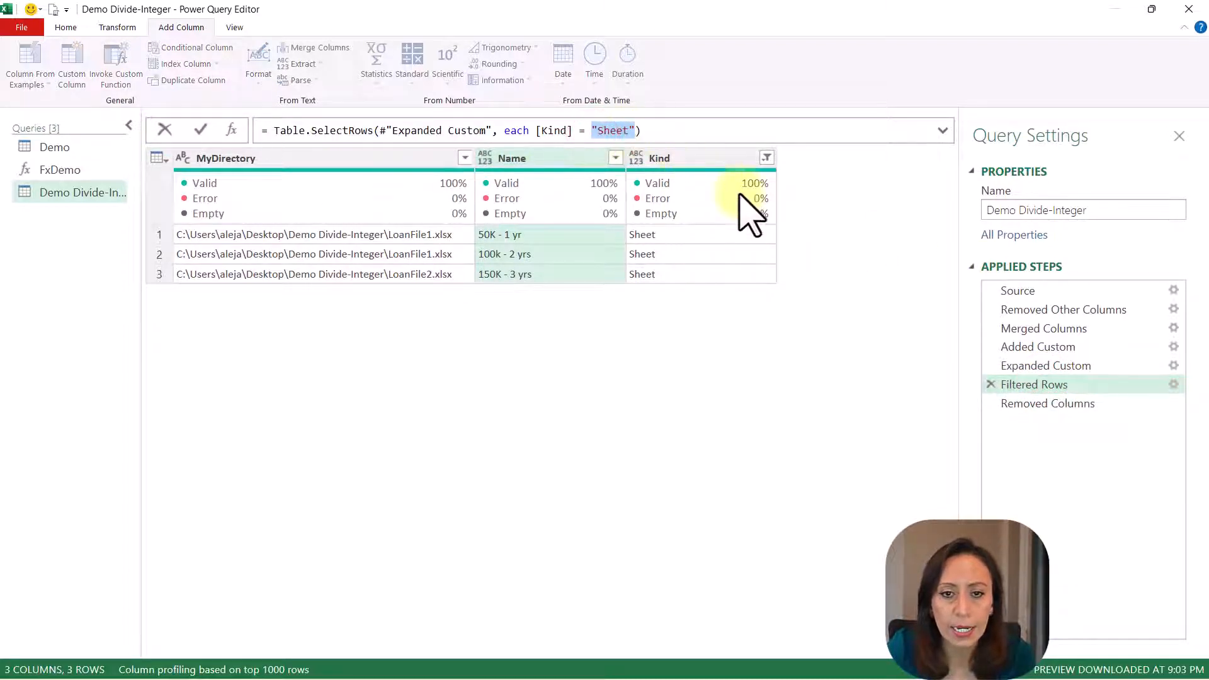
pyautogui.click(1046, 405)
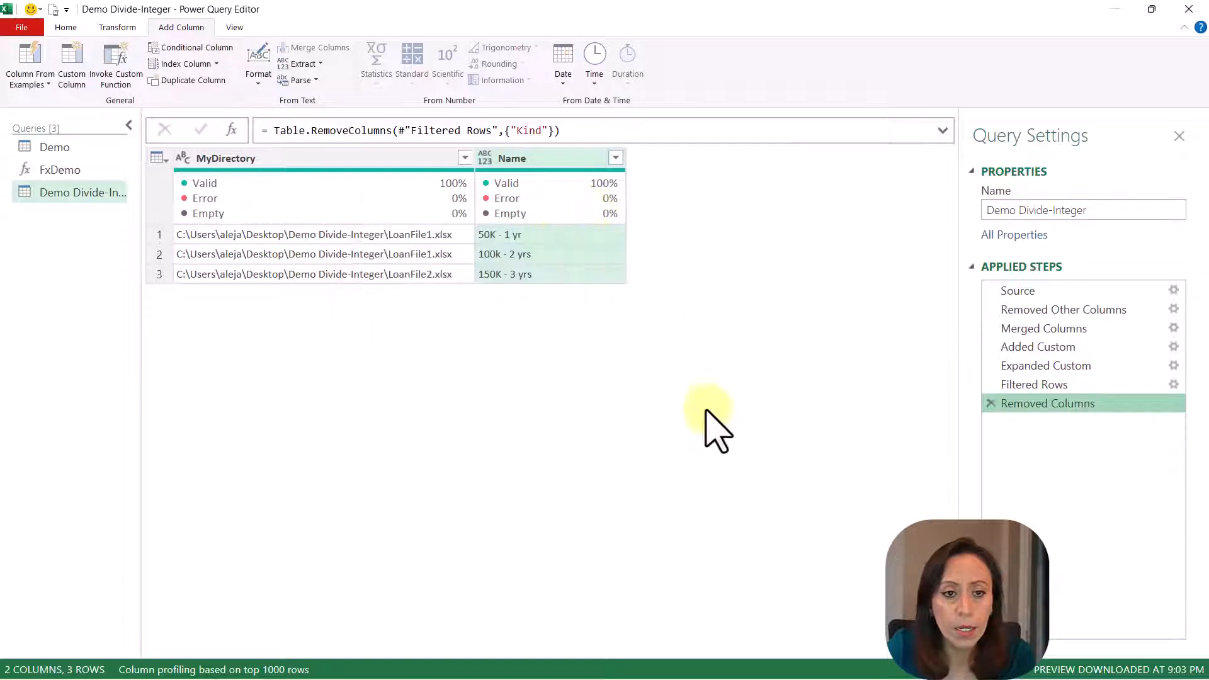
# - Set up a custom function invocation on the file and sheet list, using FxDemo as the function query
pyautogui.click(427, 154)
pyautogui.click(550, 160)
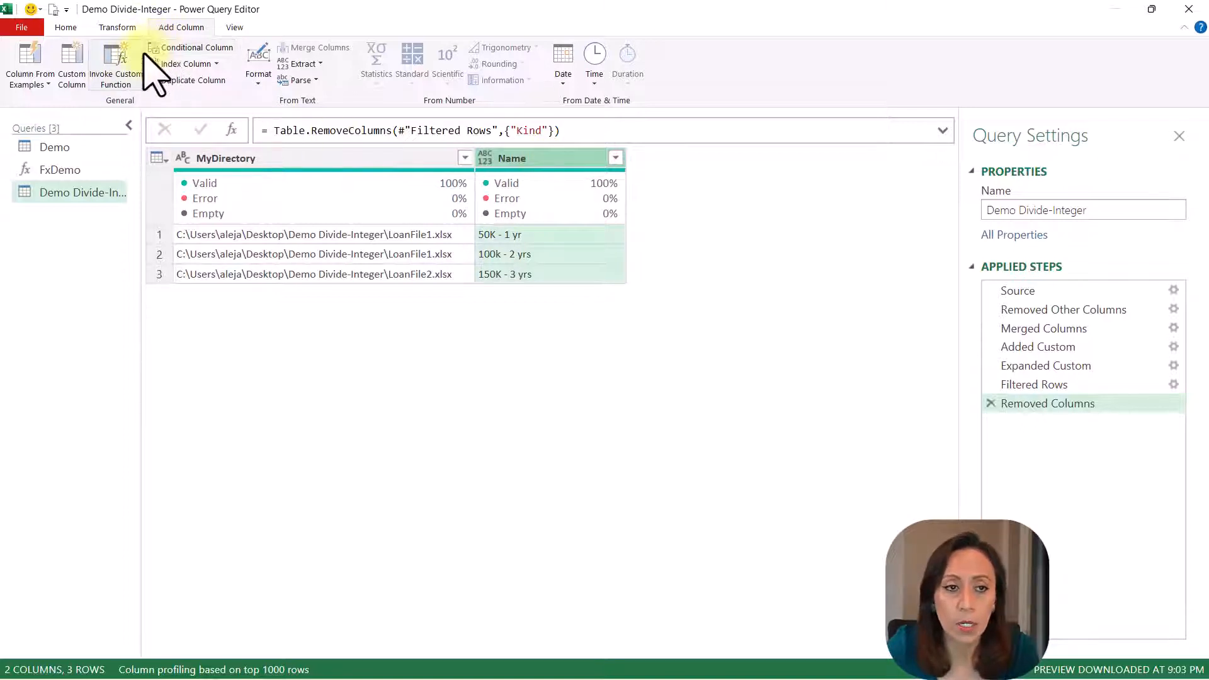
pyautogui.click(183, 29)
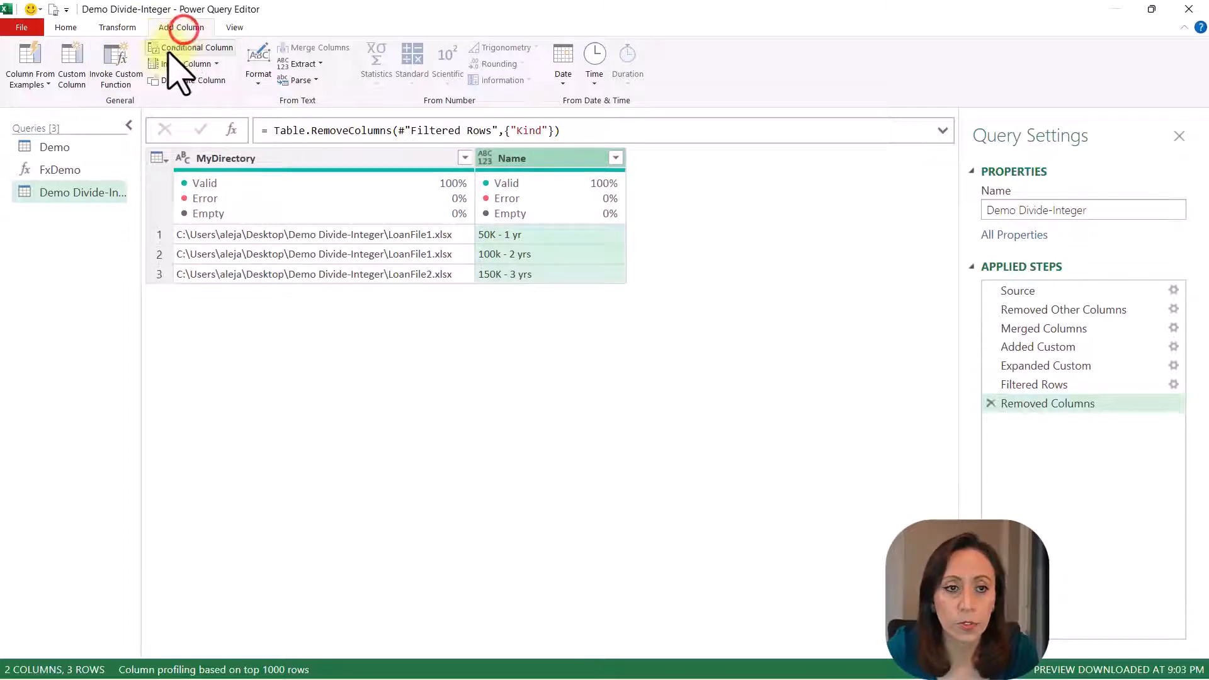
pyautogui.click(126, 71)
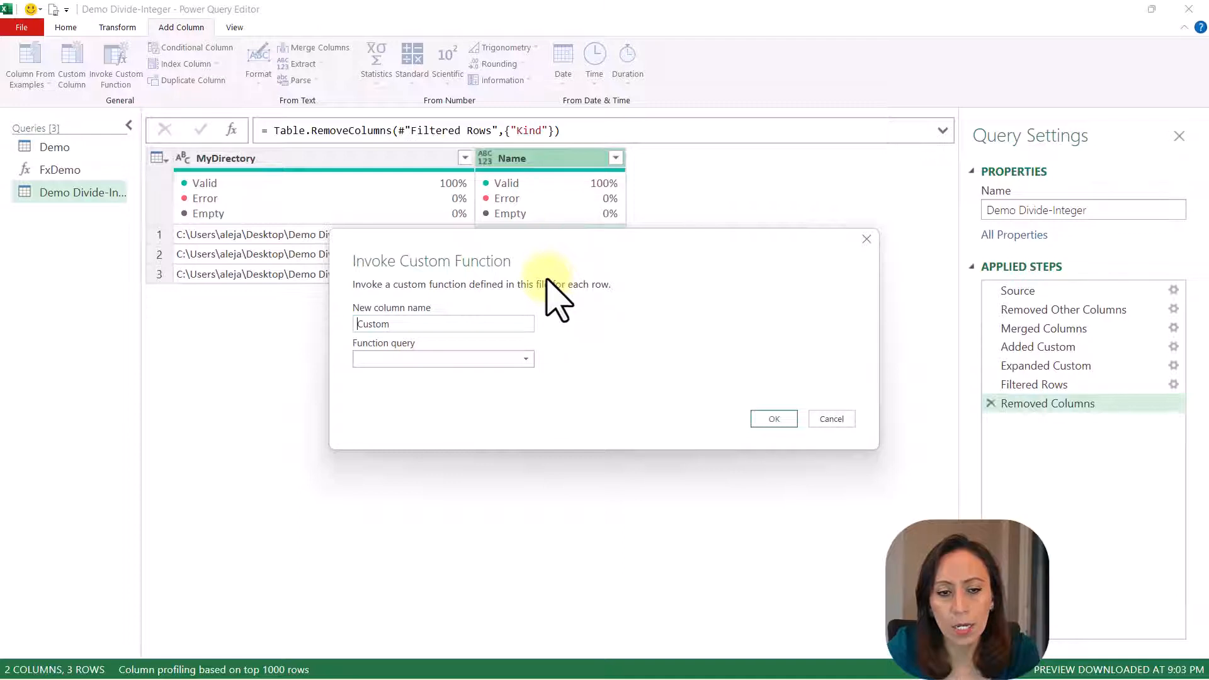
pyautogui.click(528, 359)
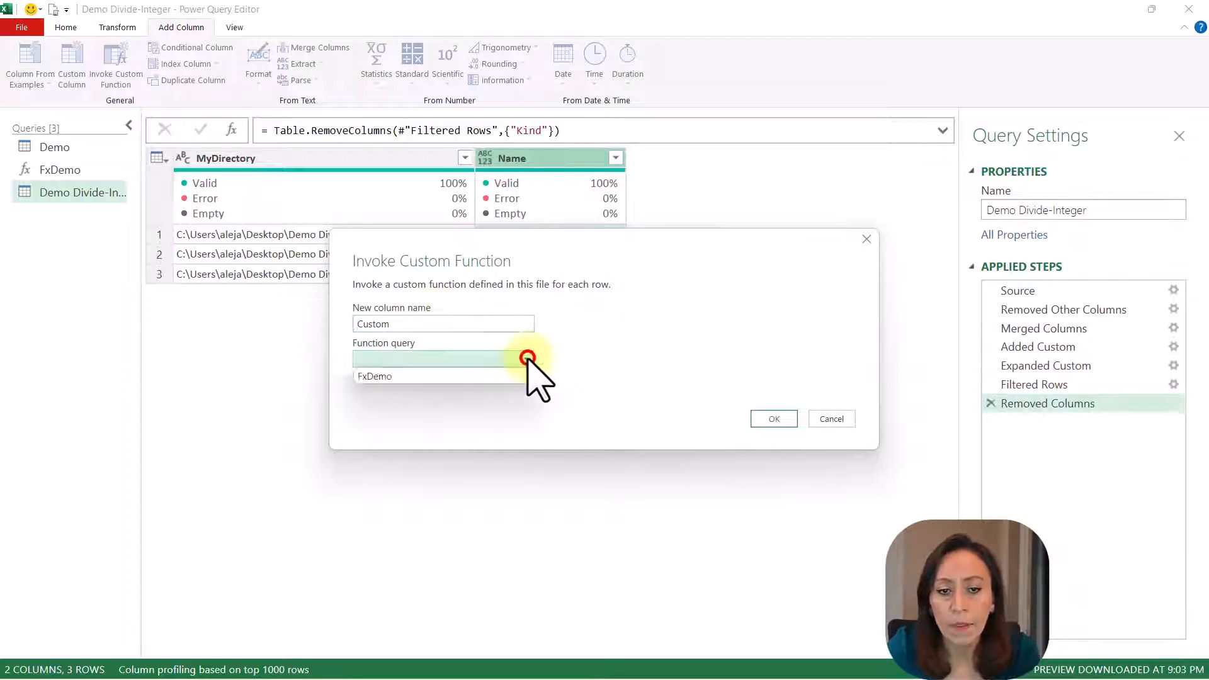
pyautogui.click(430, 377)
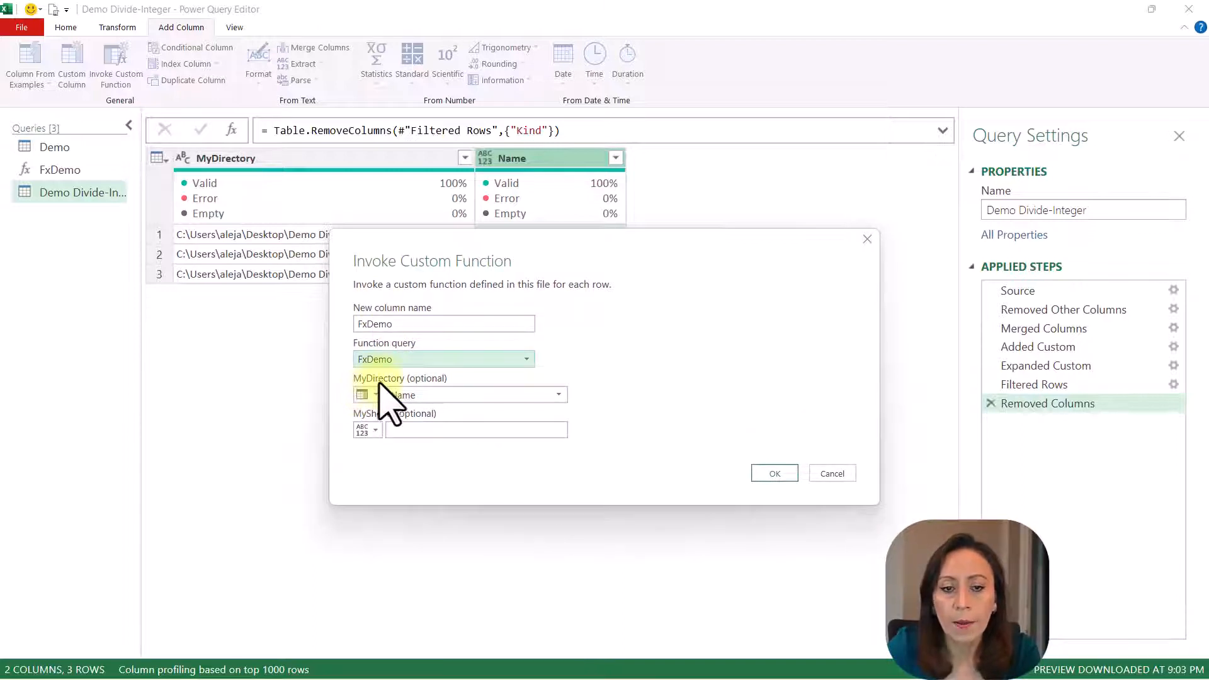
# - Map the function's MyDirectory parameter to the MyDirectory column and MySheets to the Name column, and add the function's result column
pyautogui.click(418, 395)
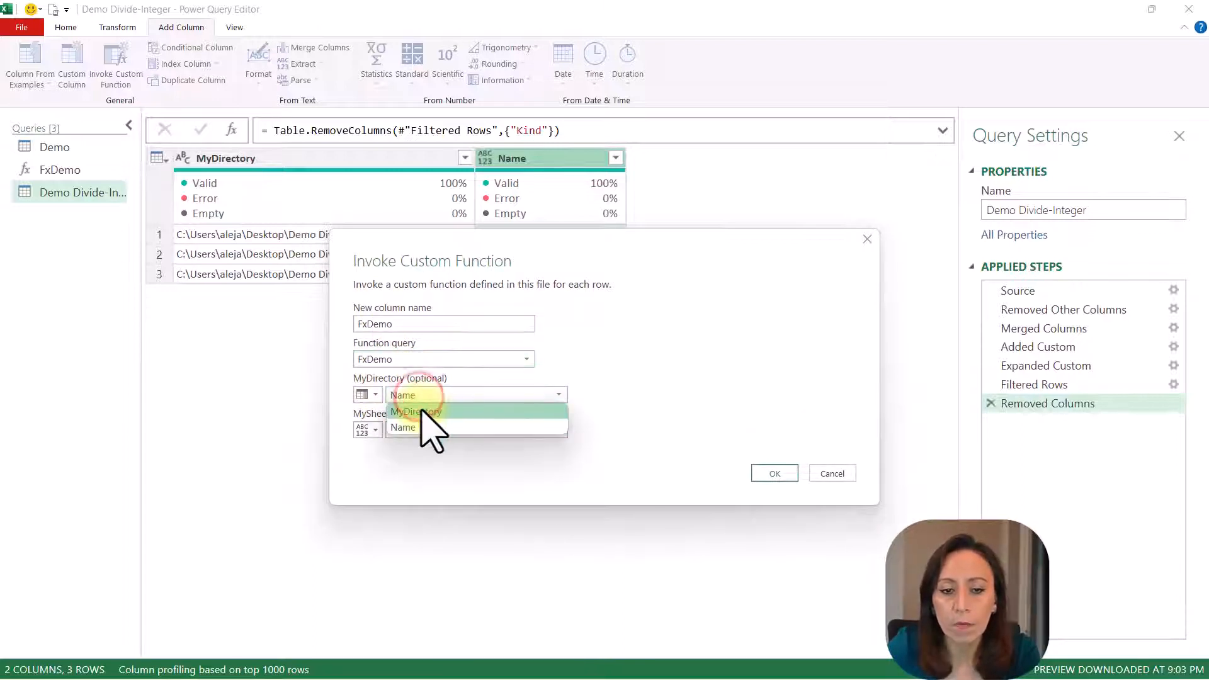
pyautogui.click(421, 408)
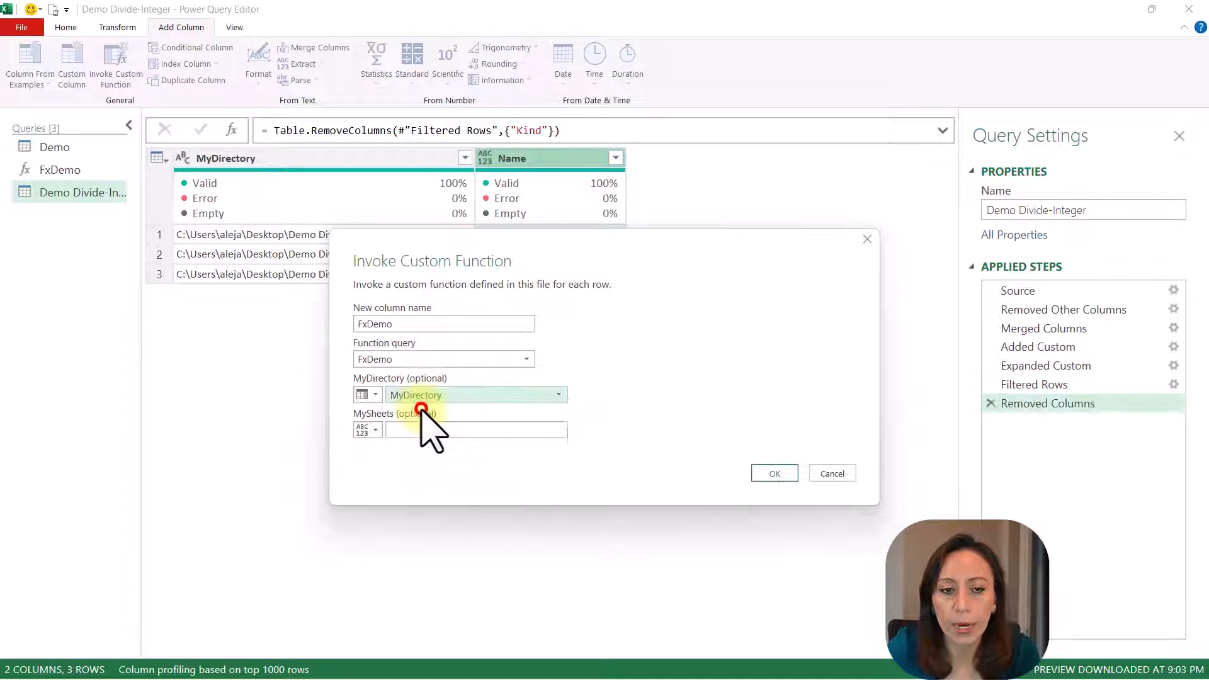
pyautogui.click(369, 430)
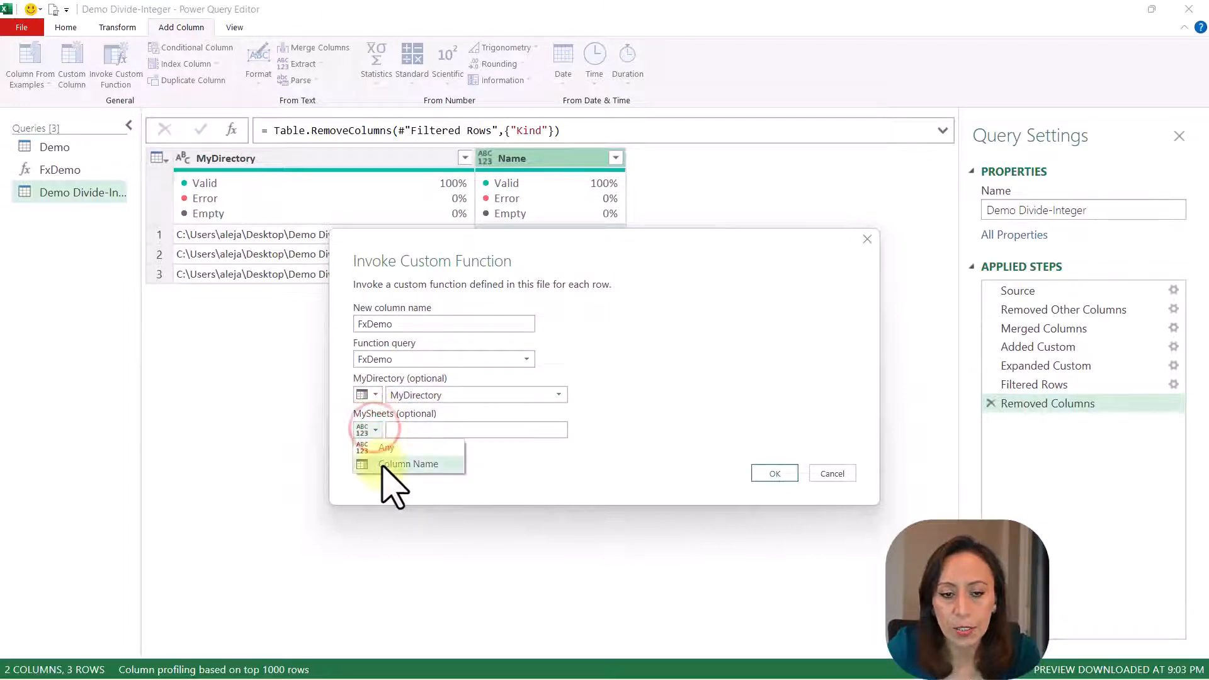
pyautogui.click(384, 464)
pyautogui.click(431, 432)
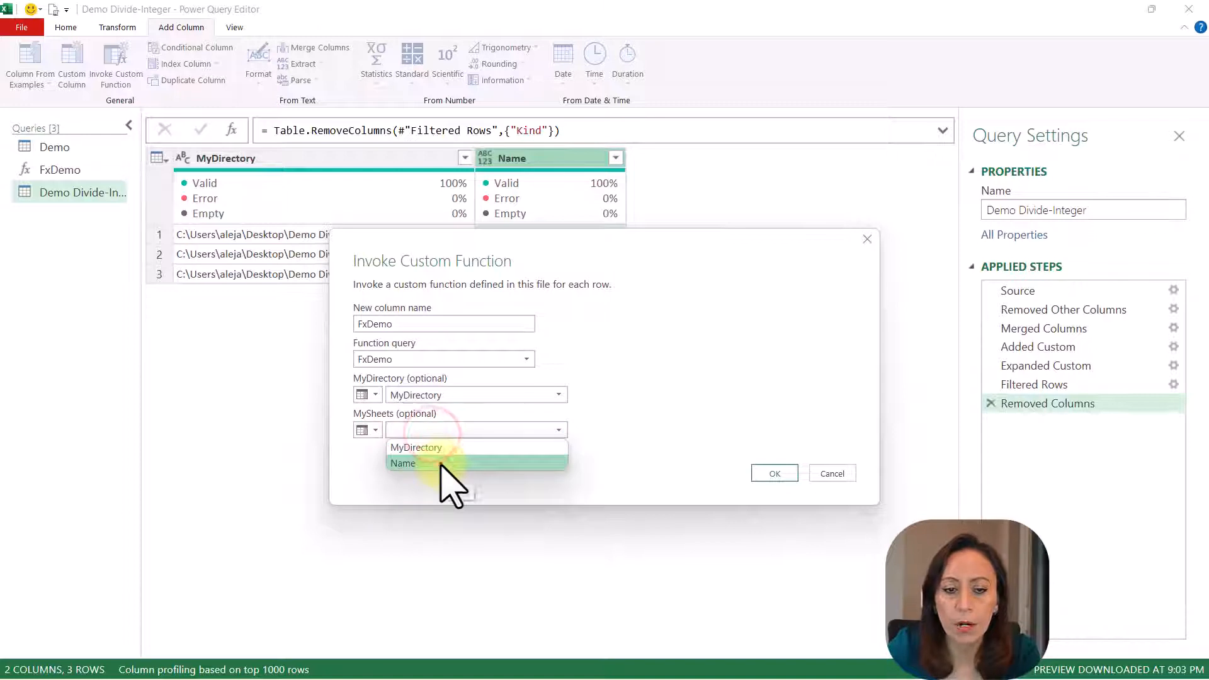
pyautogui.click(440, 465)
pyautogui.click(775, 474)
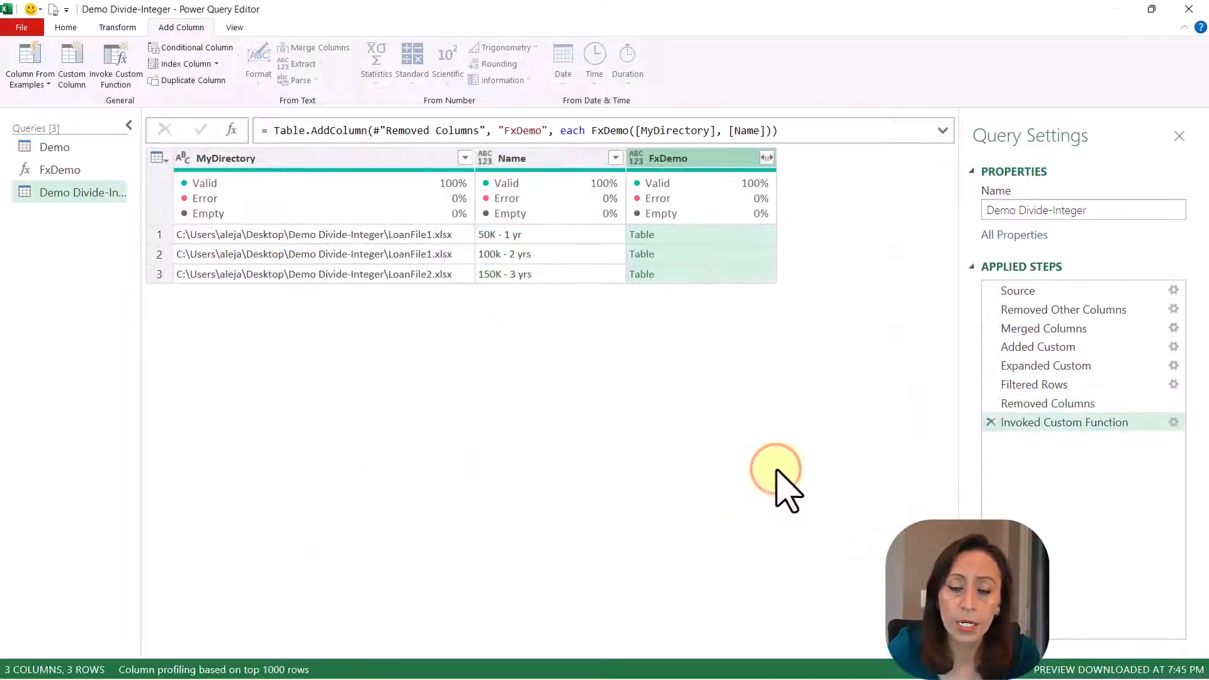
# - Preview the nested FxDemo tables for all three sheets, comparing their Payment Date, Items and Amount values
pyautogui.click(714, 236)
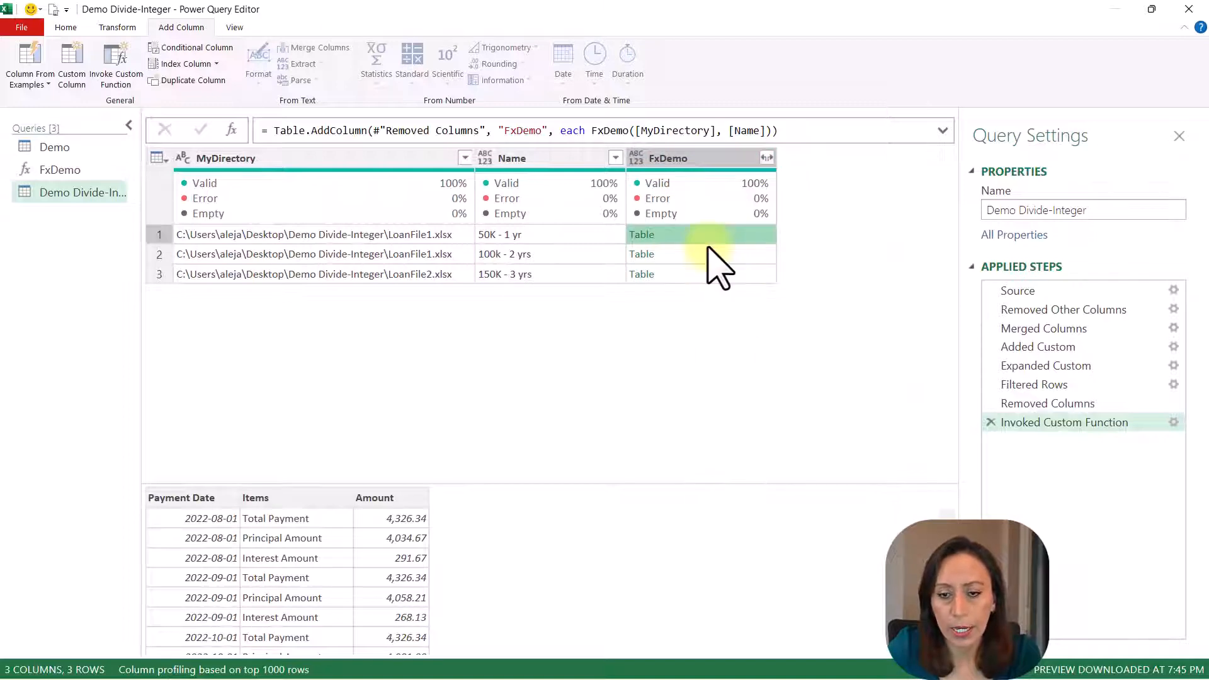
pyautogui.moveTo(692, 482); pyautogui.dragTo(703, 416)
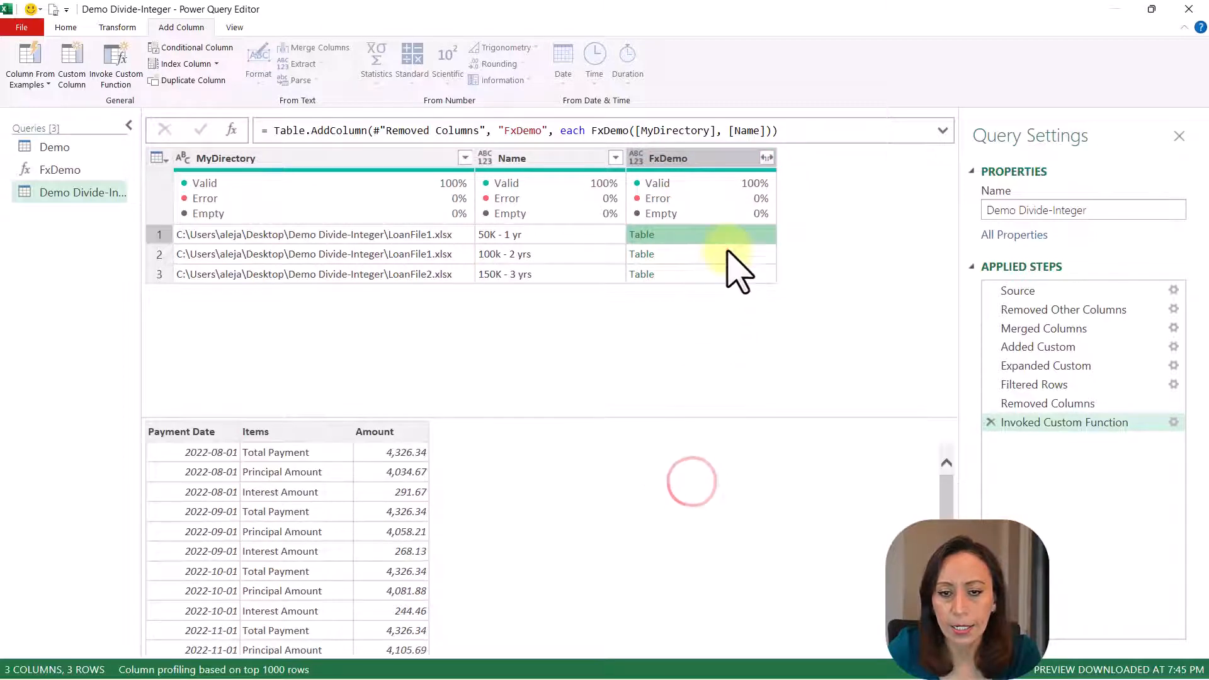
pyautogui.click(726, 250)
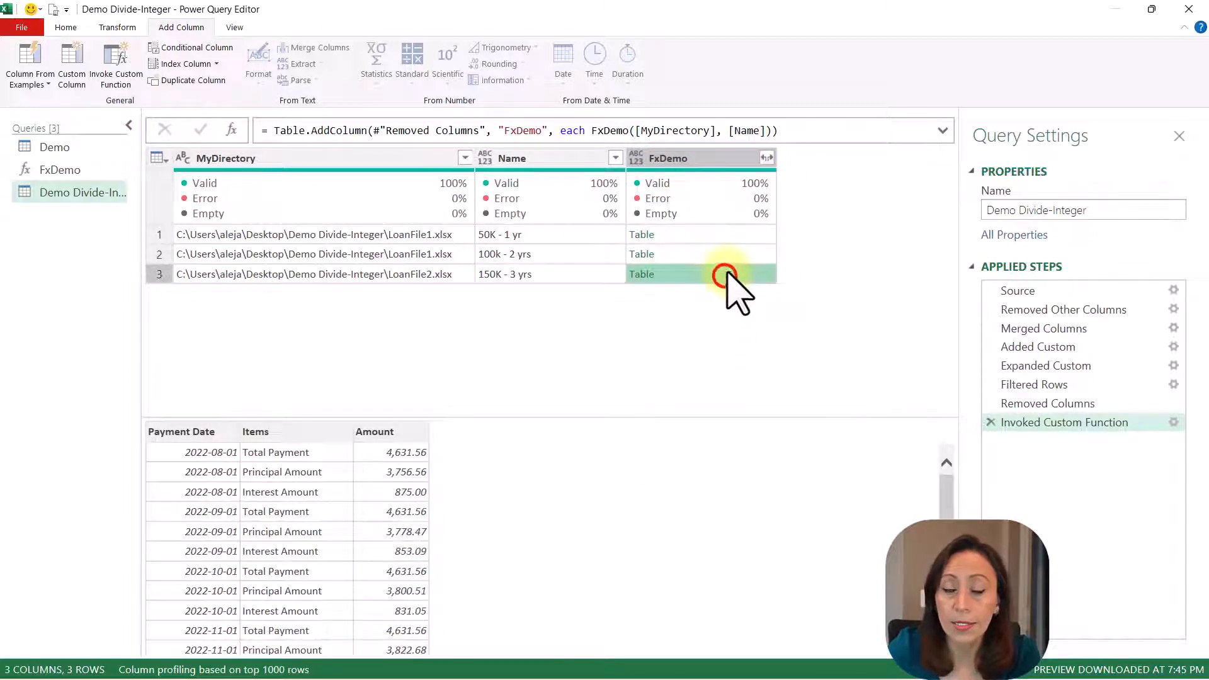
pyautogui.click(723, 232)
pyautogui.click(719, 257)
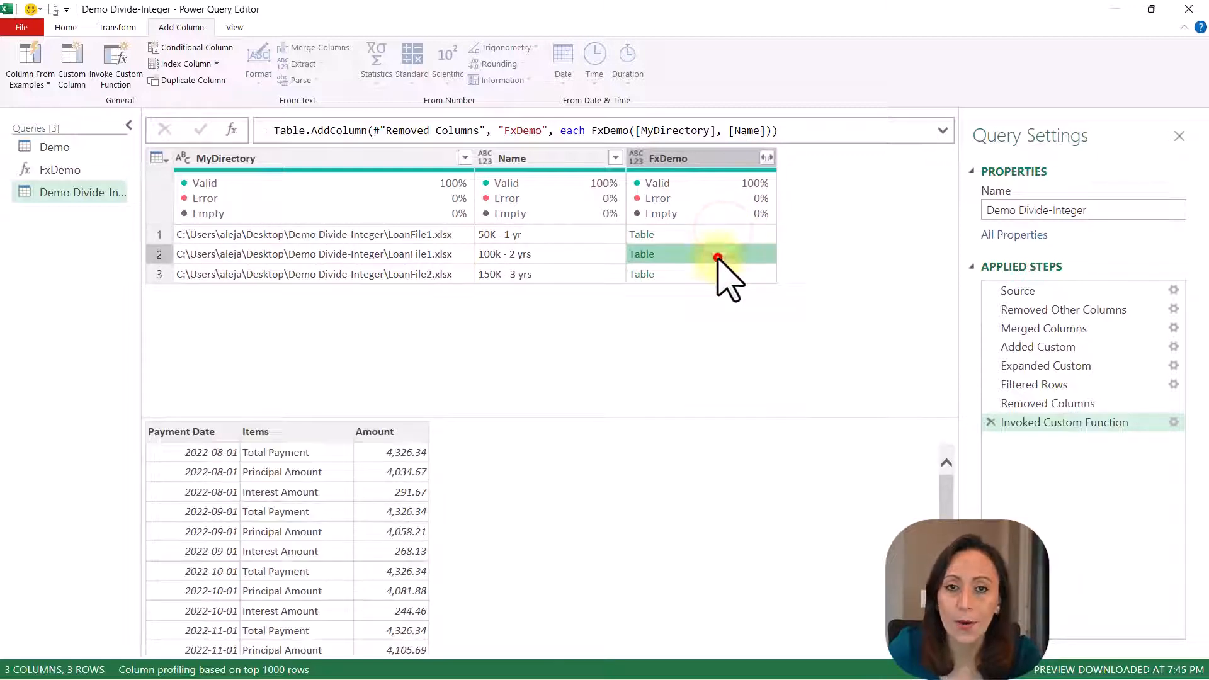
pyautogui.click(719, 273)
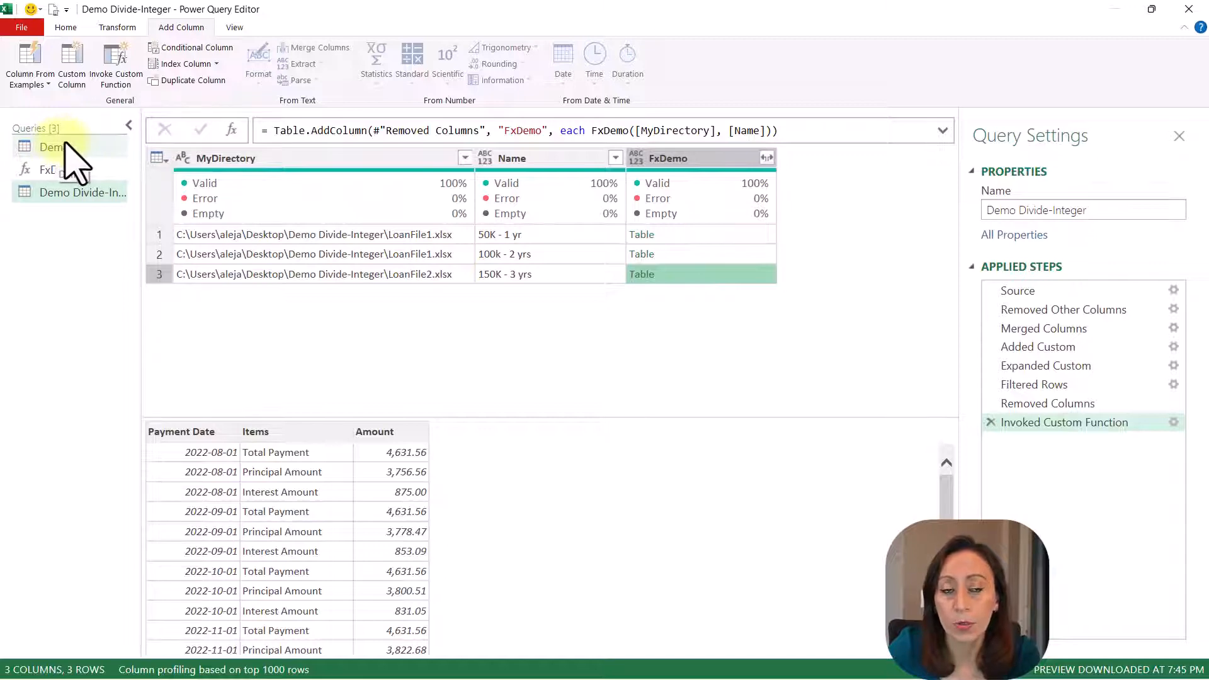
pyautogui.click(697, 254)
pyautogui.click(693, 234)
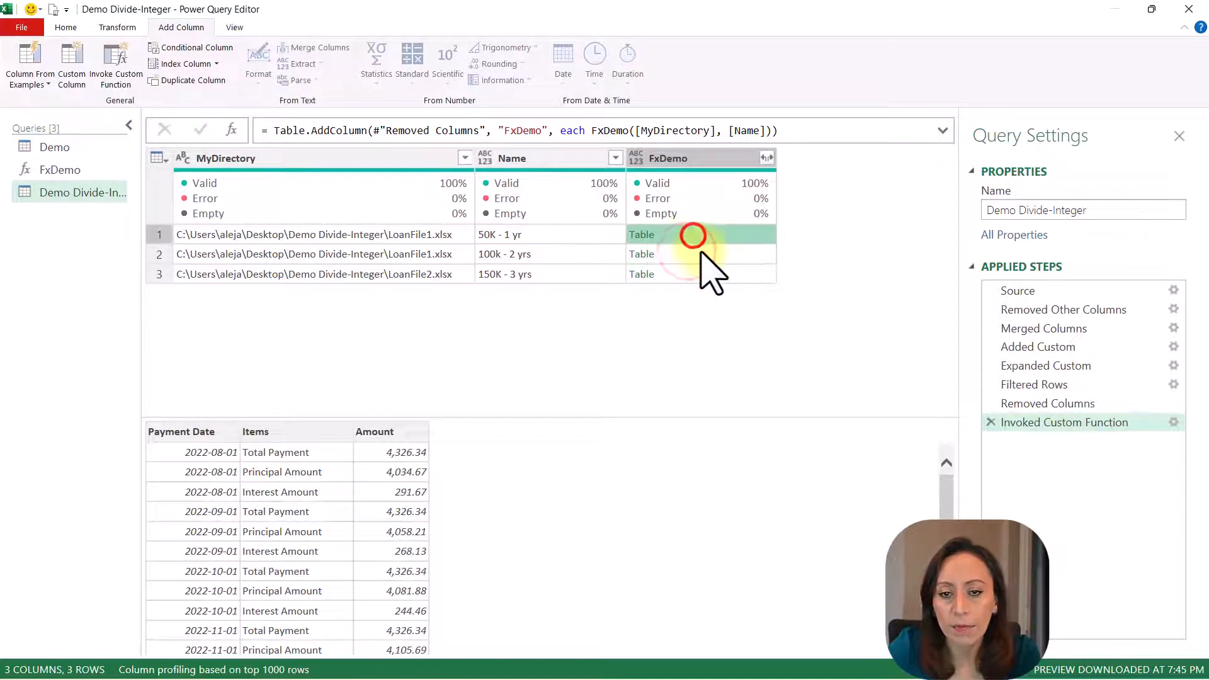
pyautogui.click(700, 251)
pyautogui.click(710, 274)
pyautogui.click(723, 252)
pyautogui.click(727, 230)
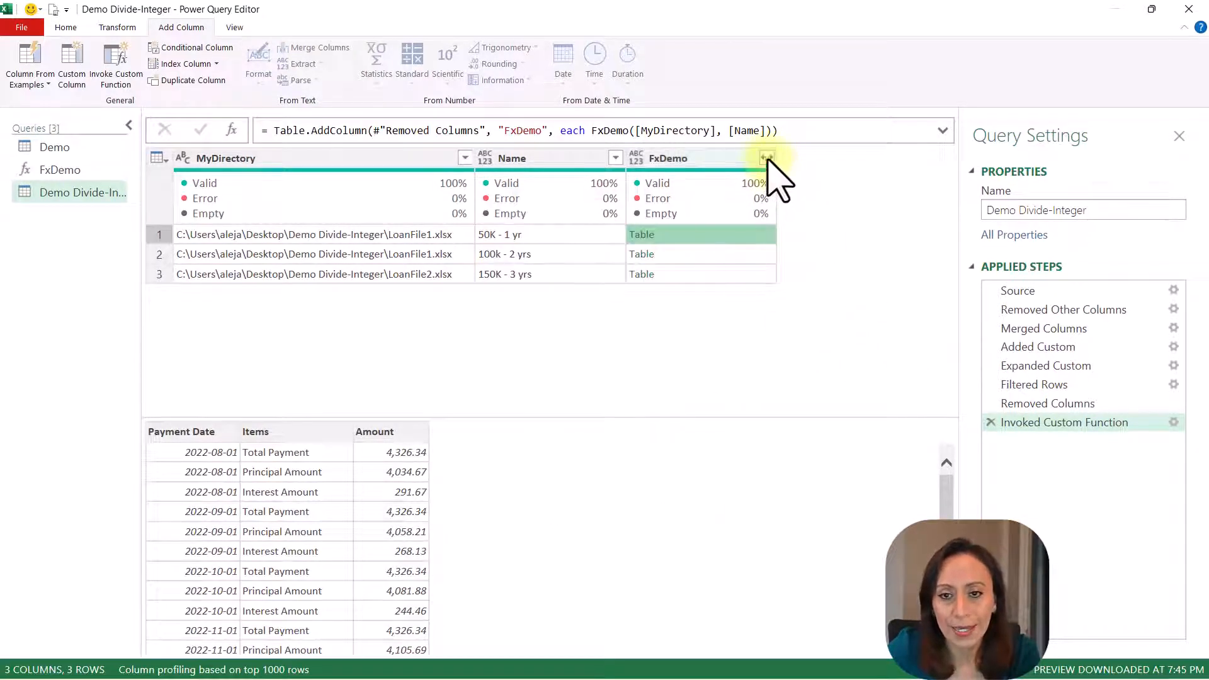
# - Expand the FxDemo column to its Payment Date, Items and Amount fields, without using the original column name as prefix
pyautogui.click(730, 158)
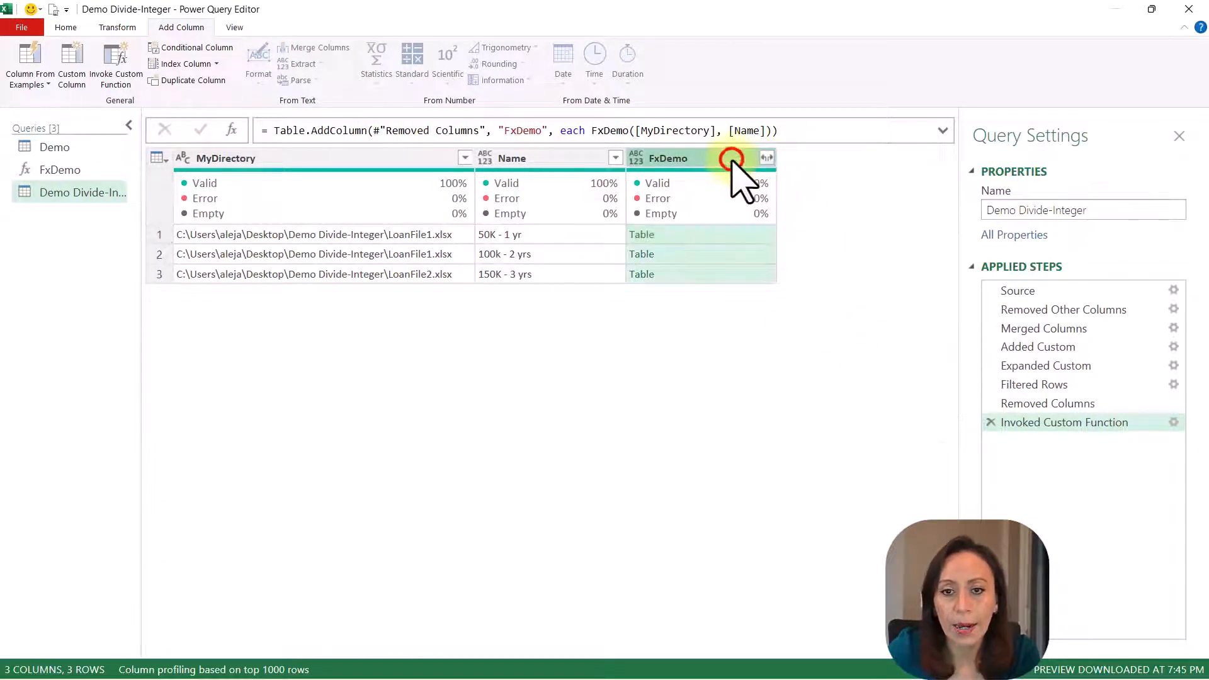
pyautogui.click(767, 159)
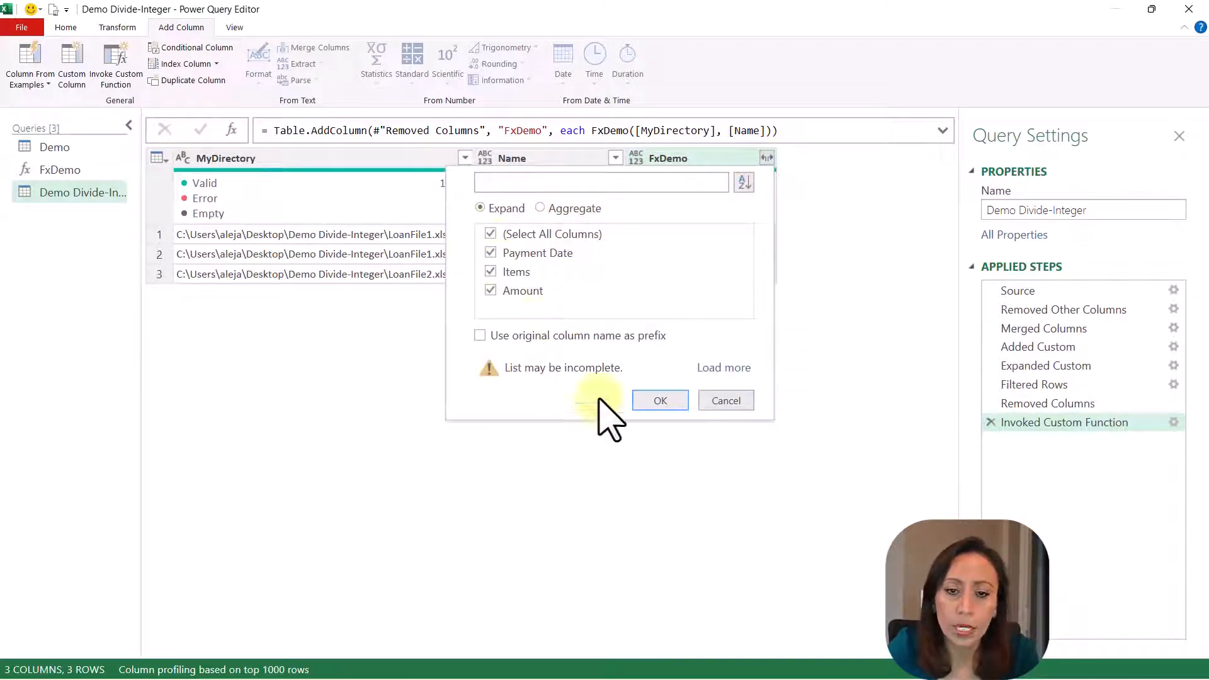
pyautogui.click(663, 401)
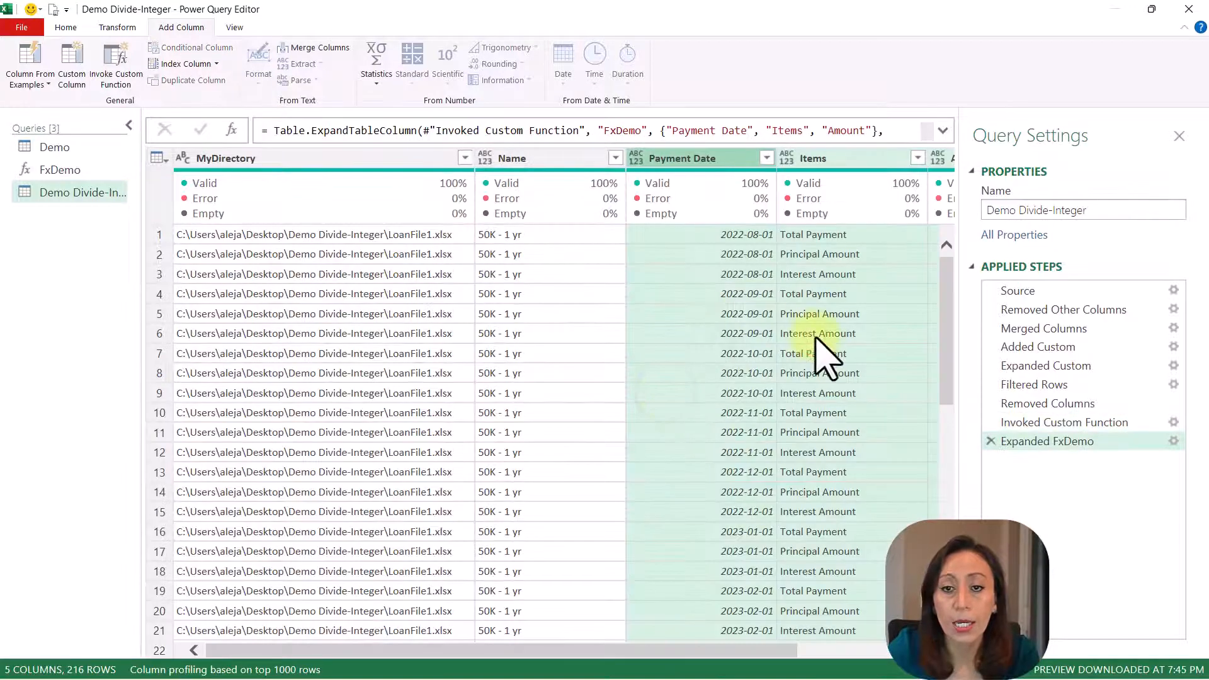
# - Remove the MyDirectory column from the expanded loan data
pyautogui.click(371, 154)
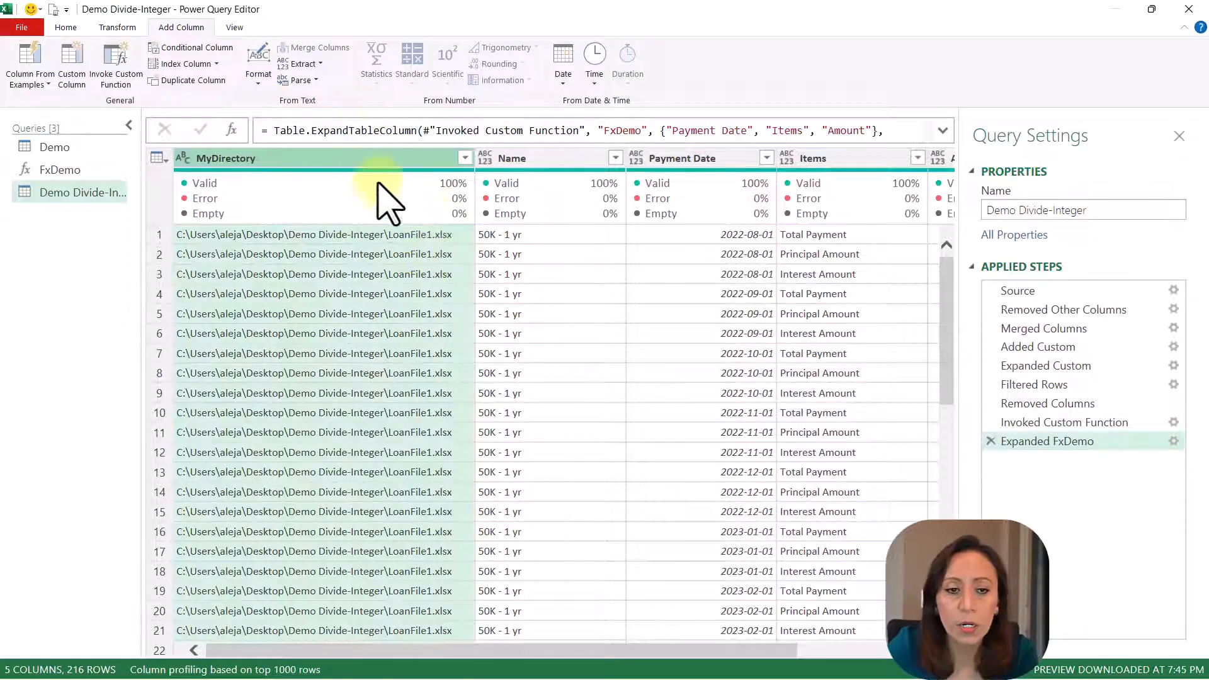
pyautogui.moveTo(419, 183)
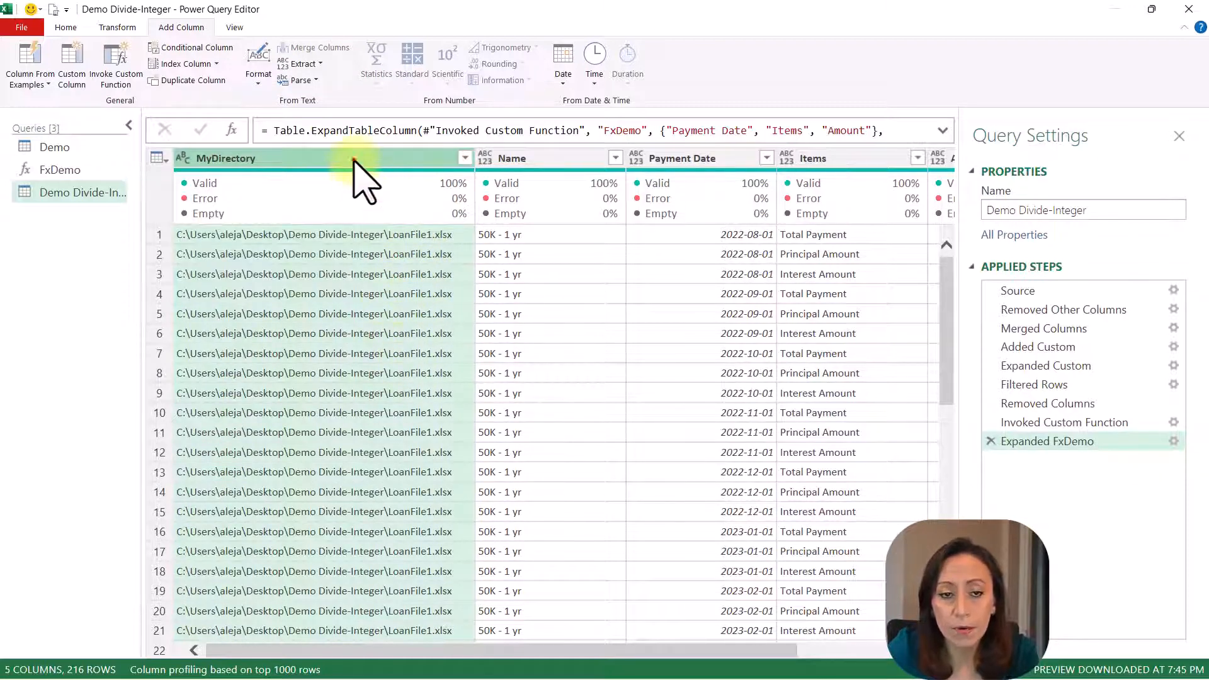
pyautogui.click(115, 28)
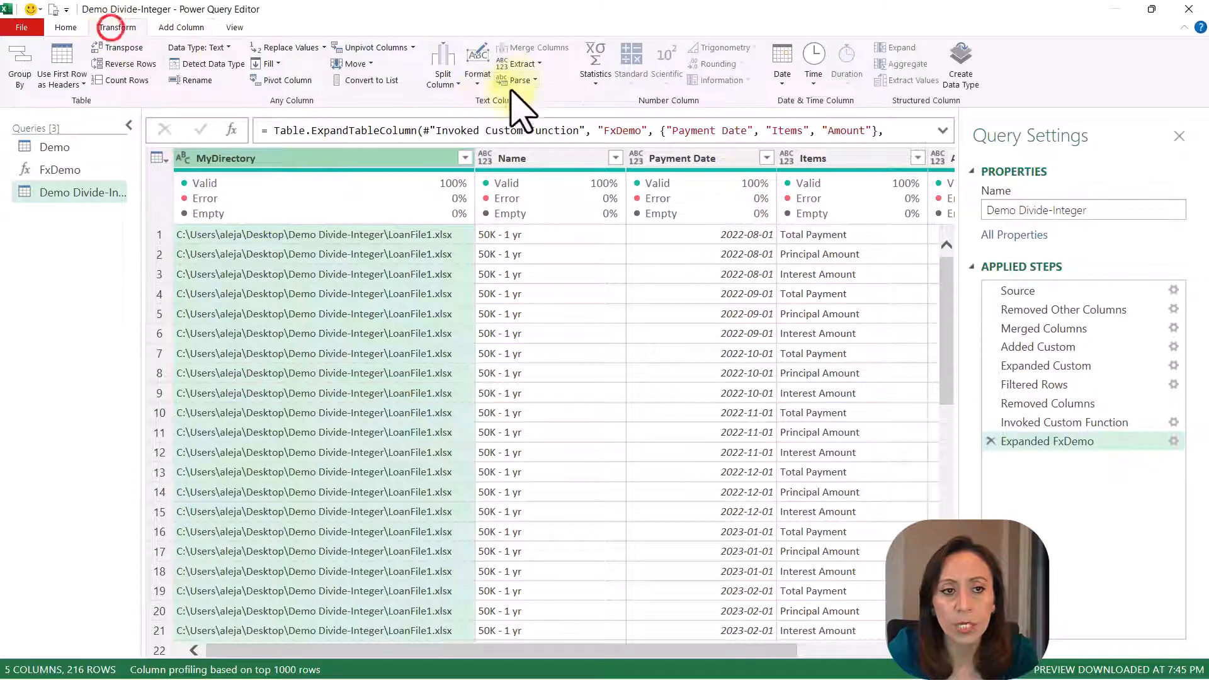
pyautogui.click(536, 63)
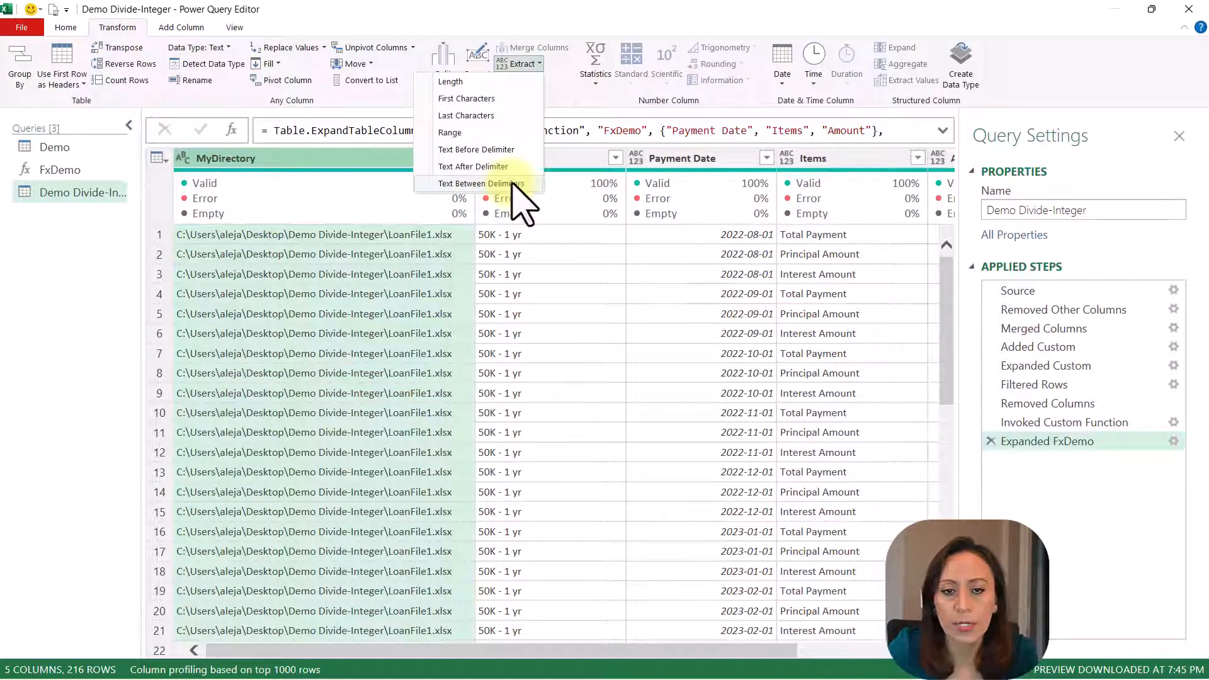
pyautogui.click(563, 292)
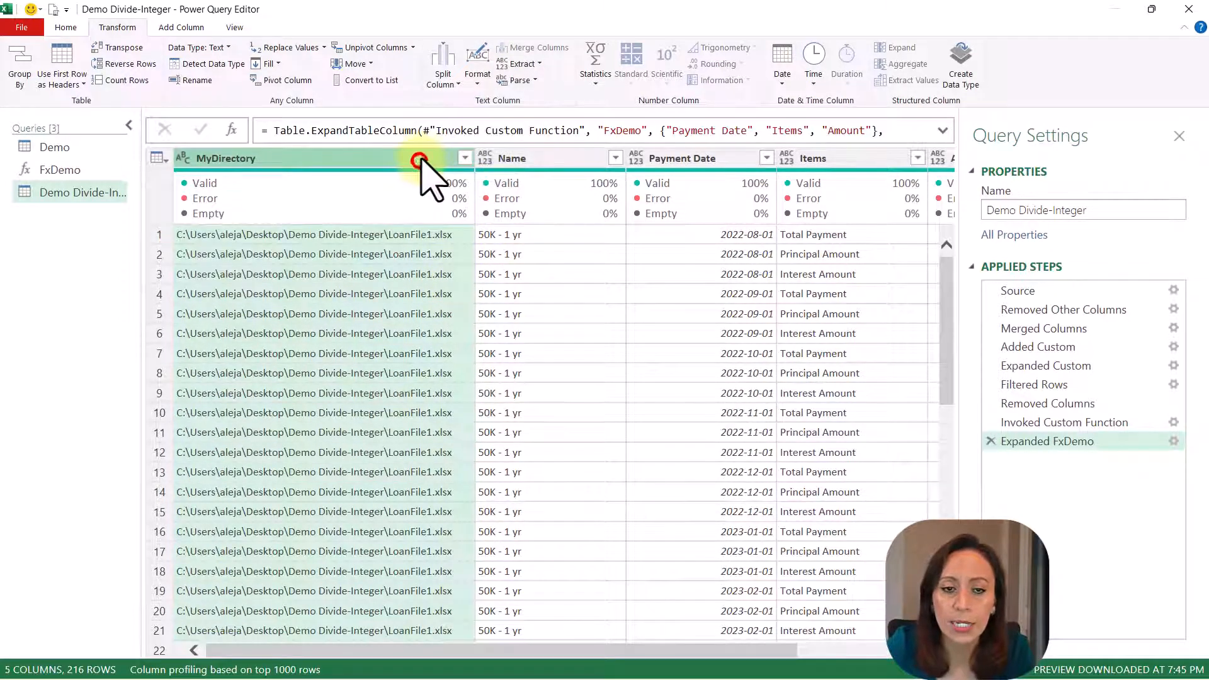
pyautogui.press('Delete')
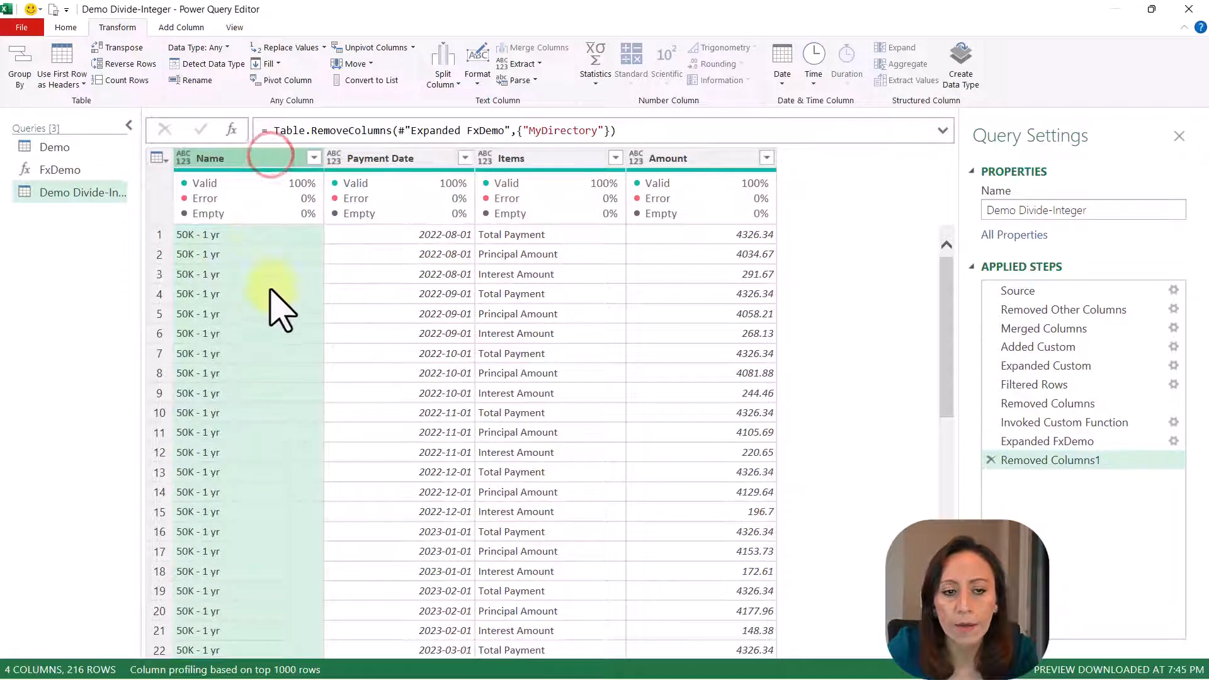
# - Review the Payment Date column and the first entries of the Items column in the combined loan data
pyautogui.click(395, 159)
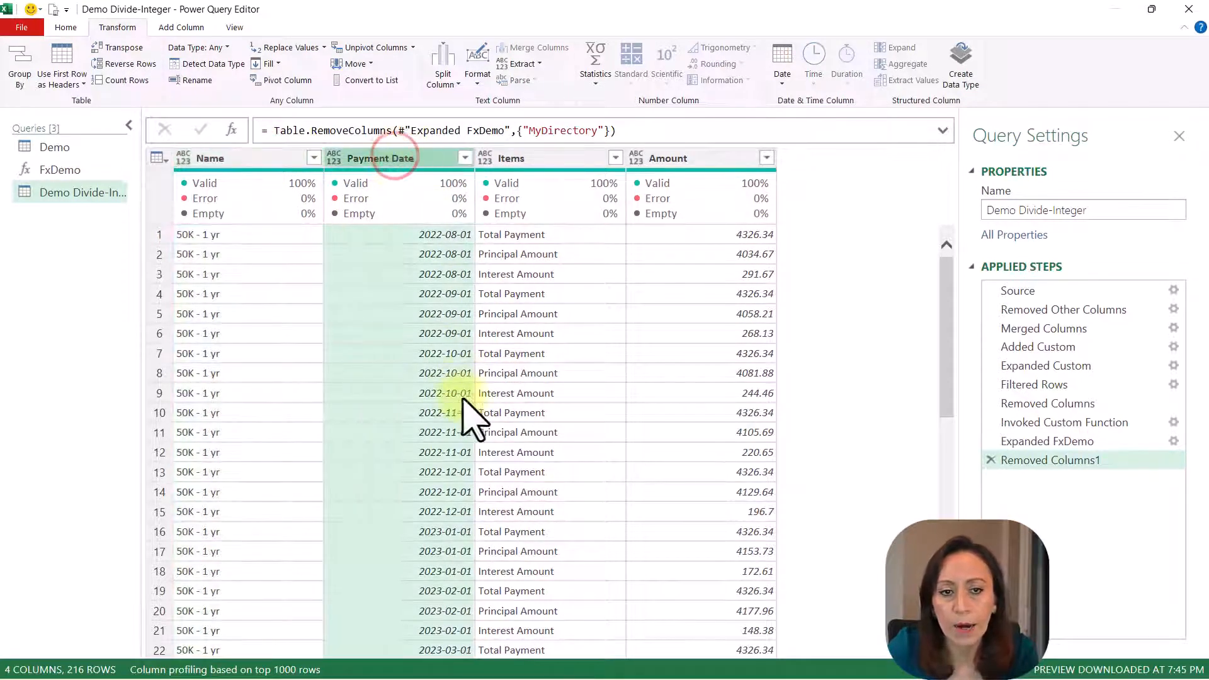
pyautogui.click(560, 159)
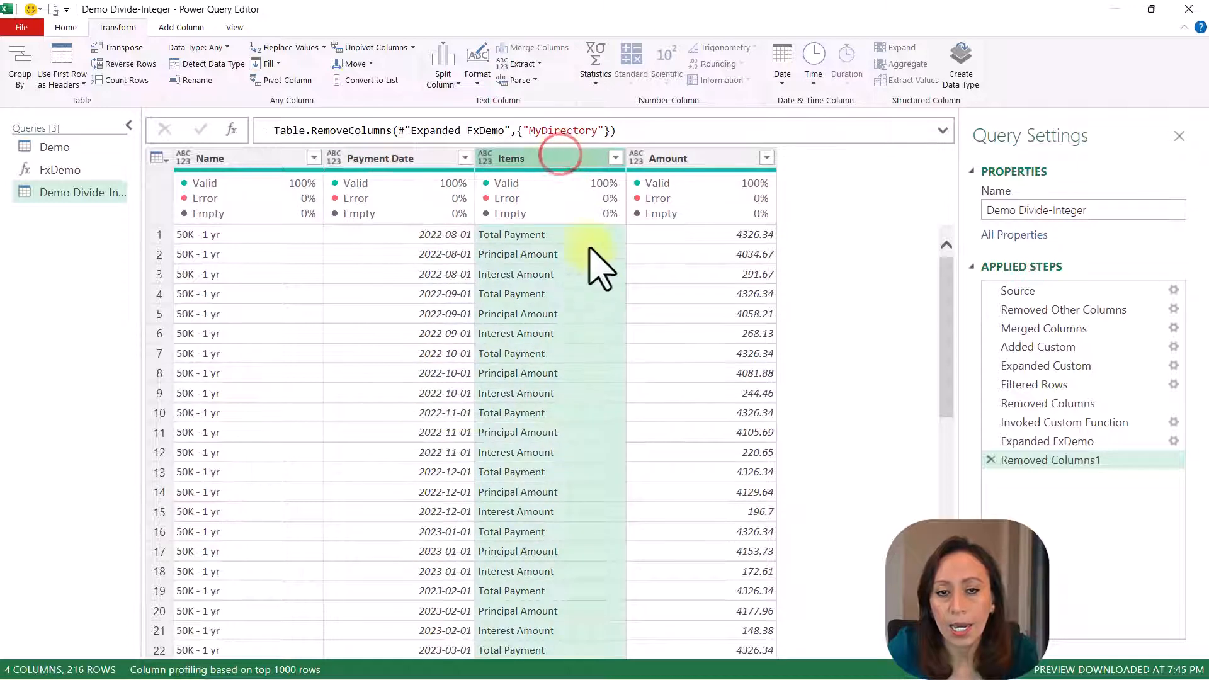
pyautogui.click(532, 235)
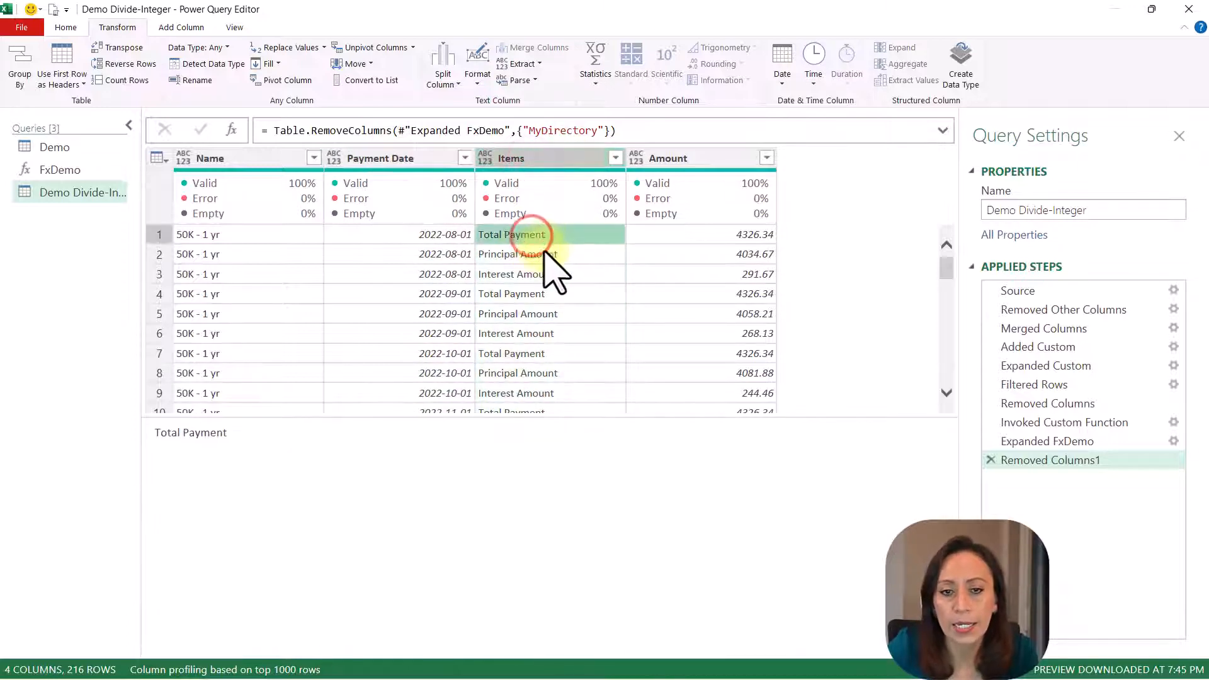
pyautogui.click(542, 254)
pyautogui.click(551, 276)
pyautogui.click(554, 294)
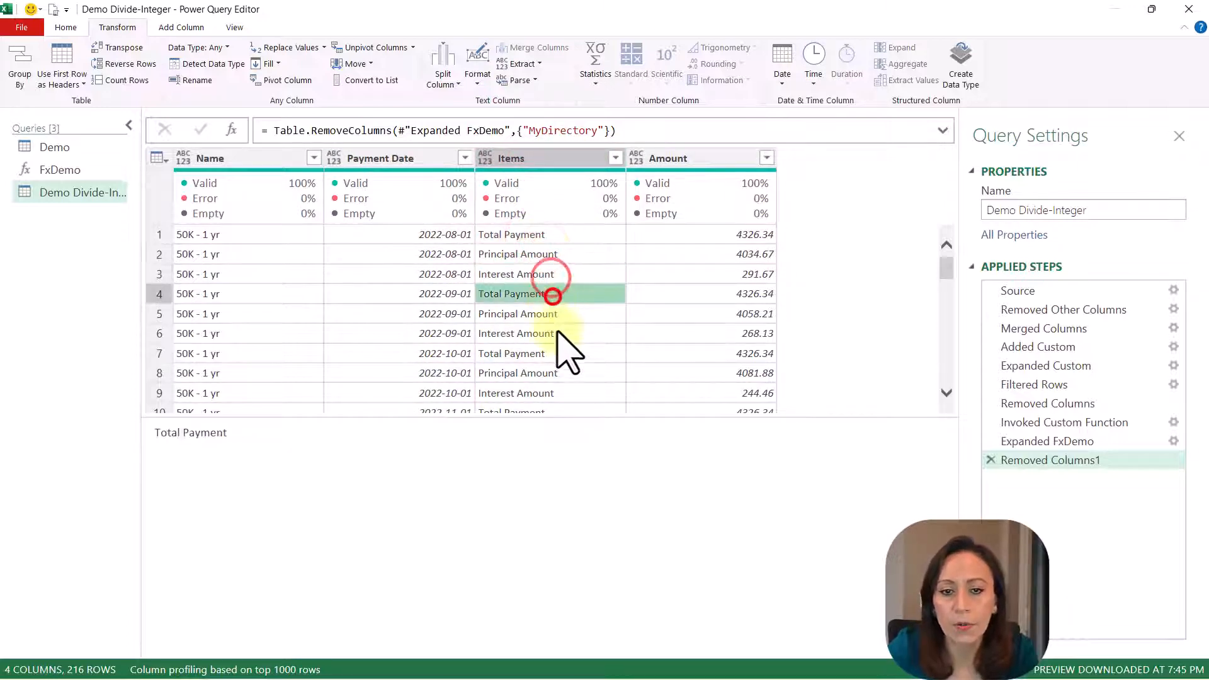
# - Select all columns of the combined loan table and detect their data types automatically
pyautogui.click(708, 163)
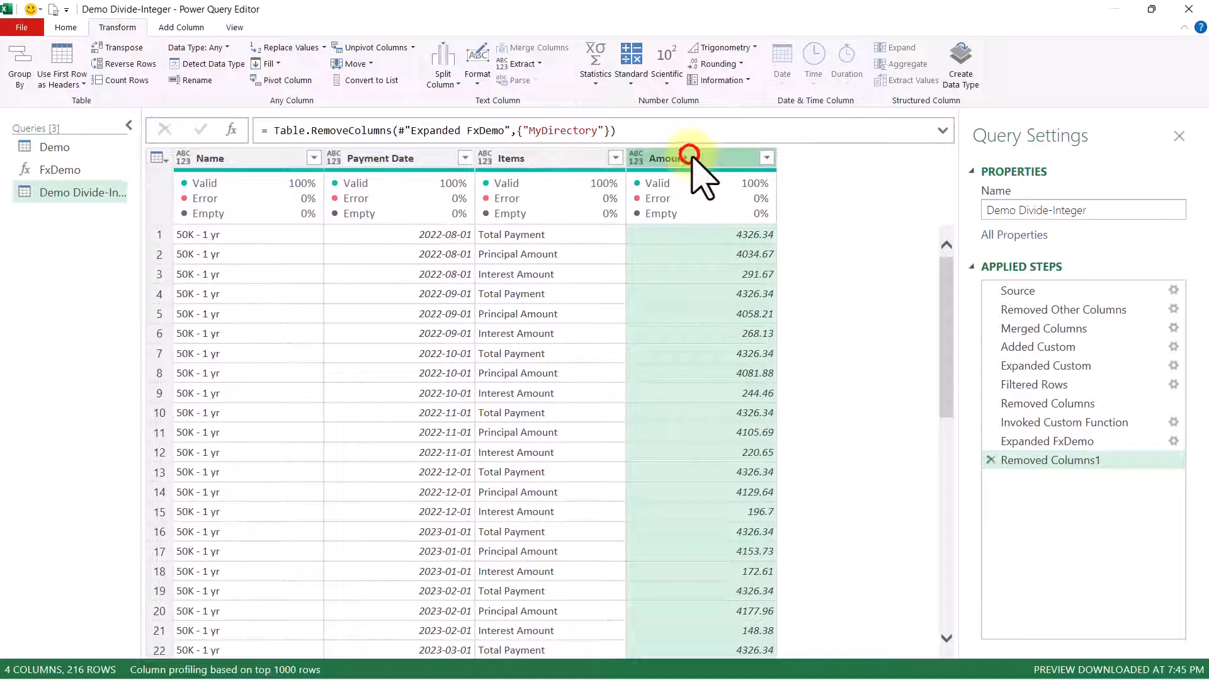
pyautogui.hotkey('ctrl', 'a')
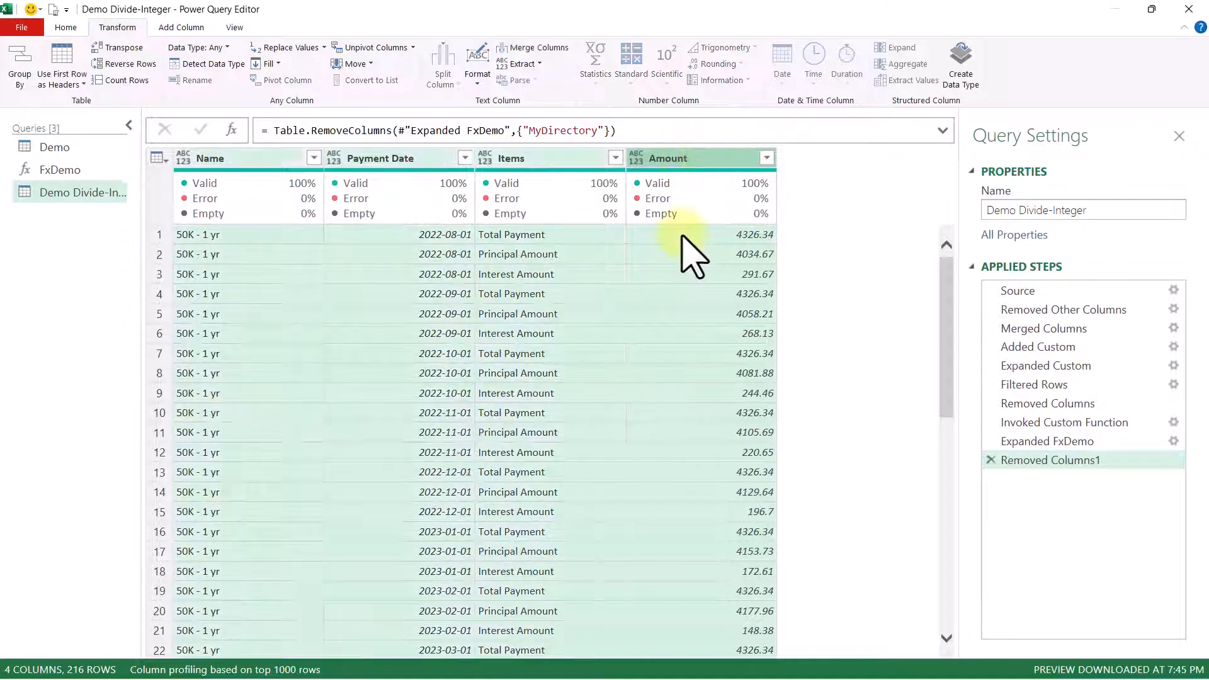
pyautogui.click(116, 27)
pyautogui.click(214, 65)
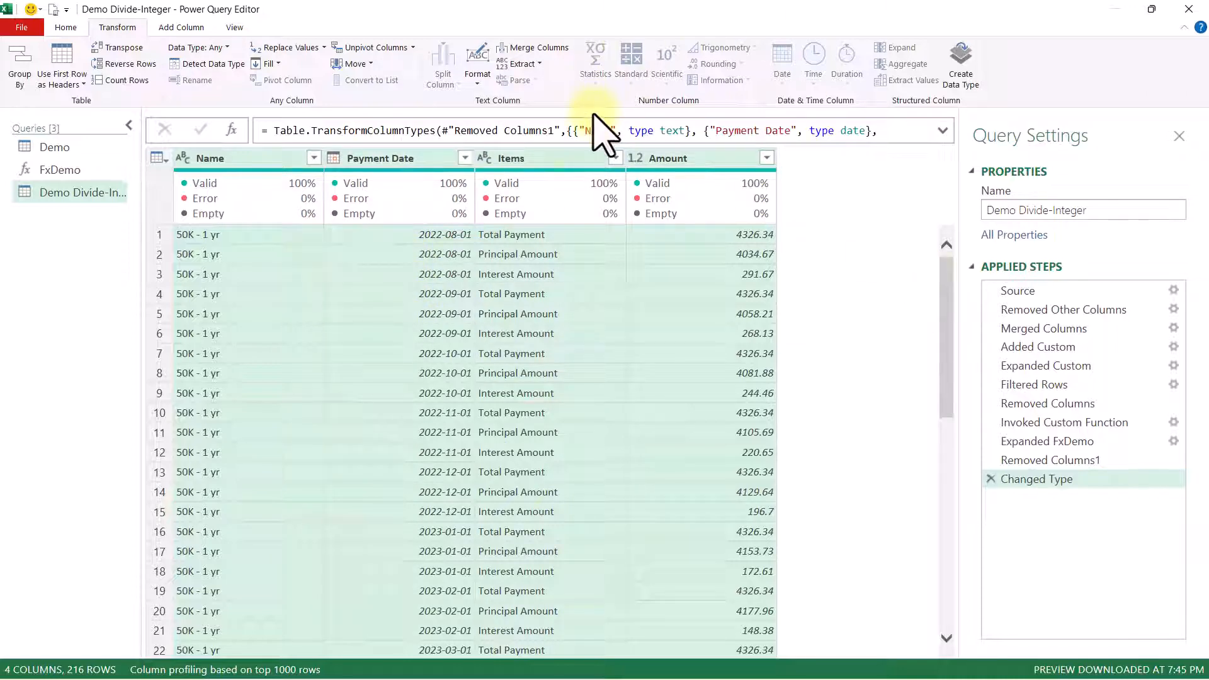
# - Close the query editor and load the queries to the workbook as connections only
pyautogui.scroll(-6, 466, 246)
pyautogui.scroll(6, 435, 249)
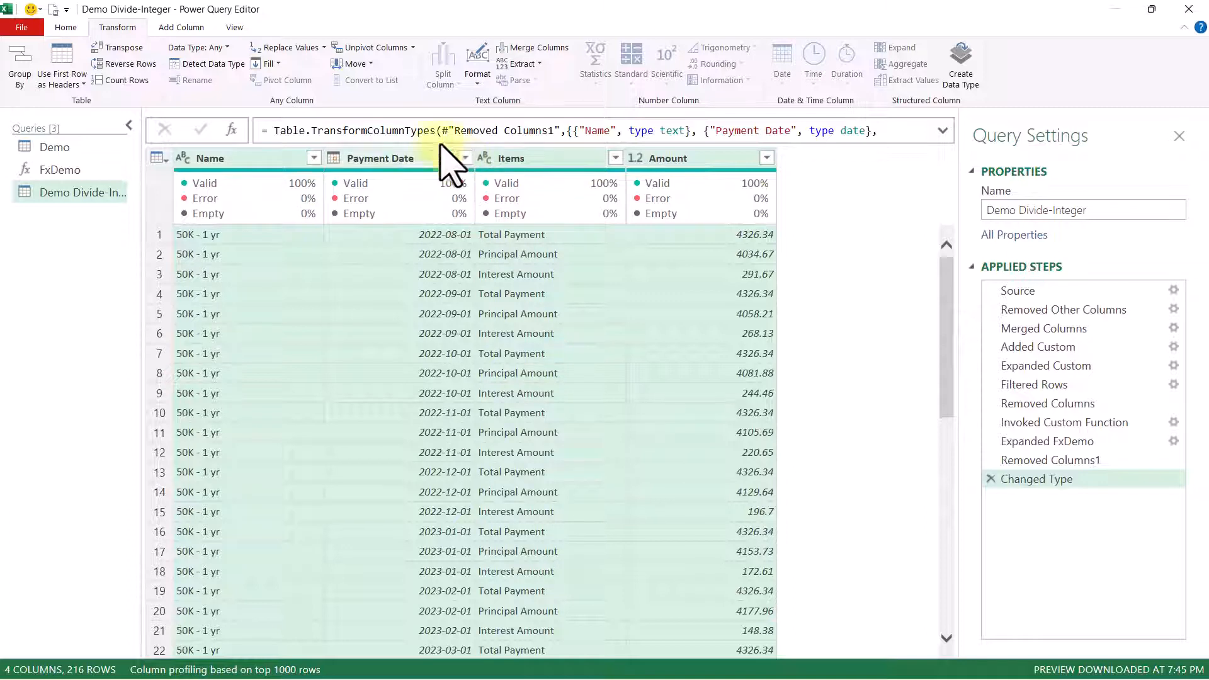
pyautogui.click(70, 27)
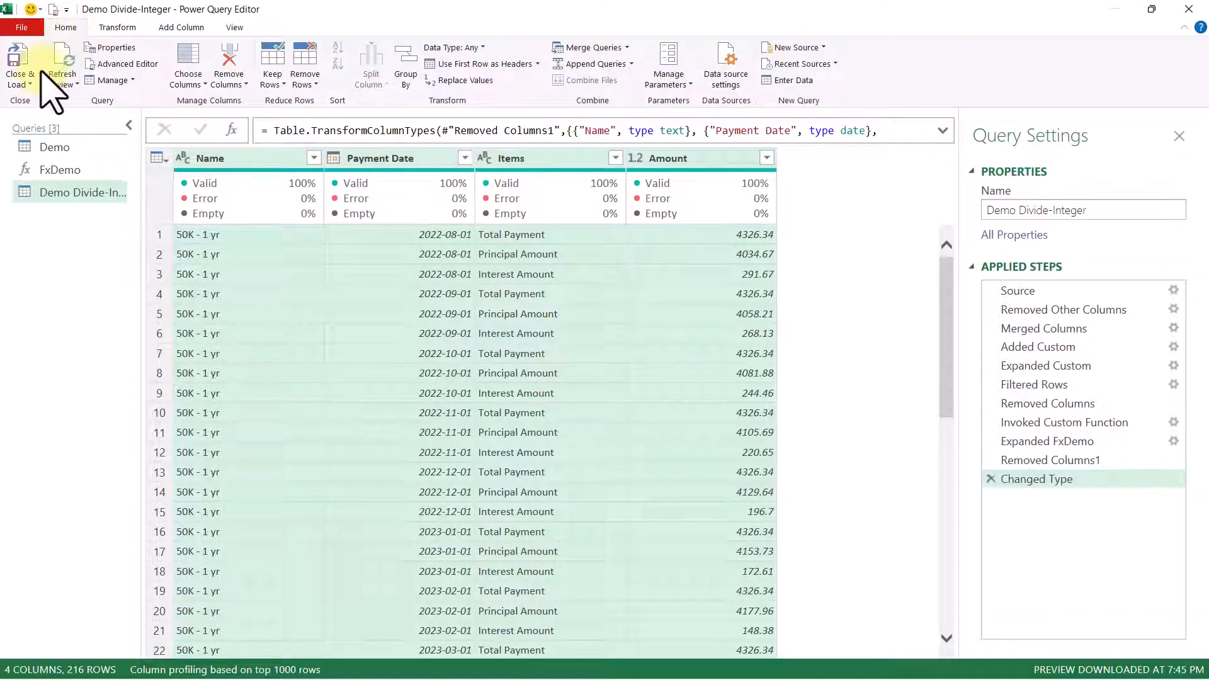
pyautogui.click(19, 80)
pyautogui.click(66, 116)
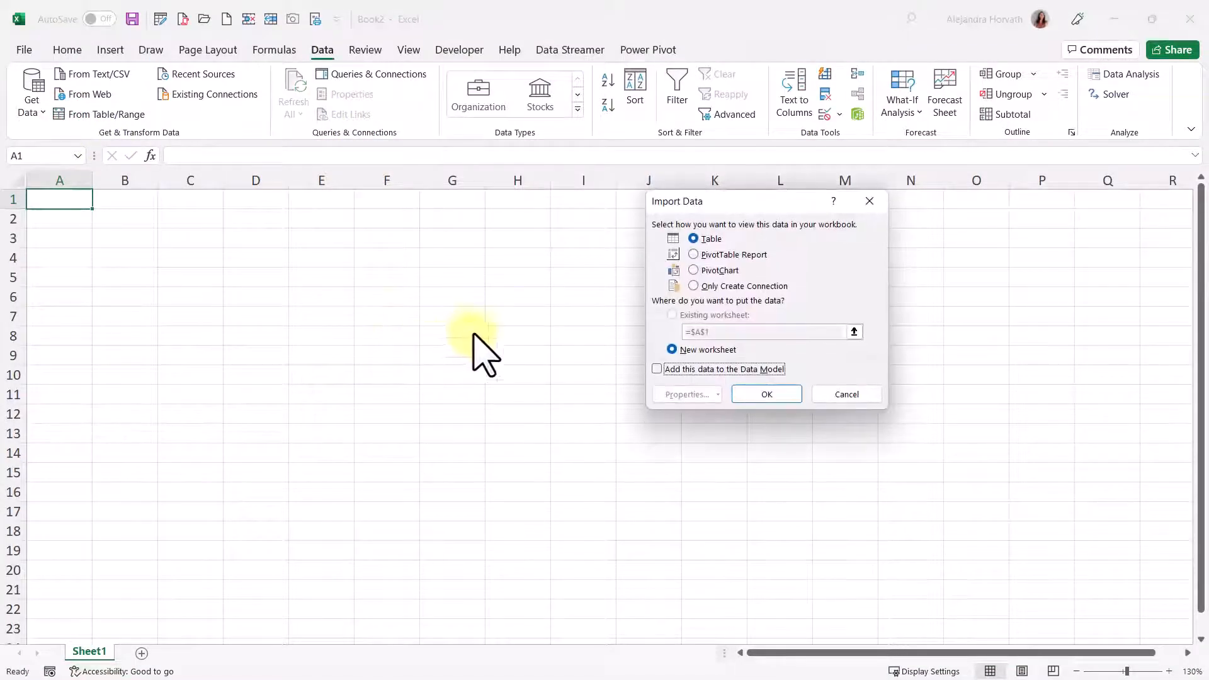
pyautogui.click(695, 286)
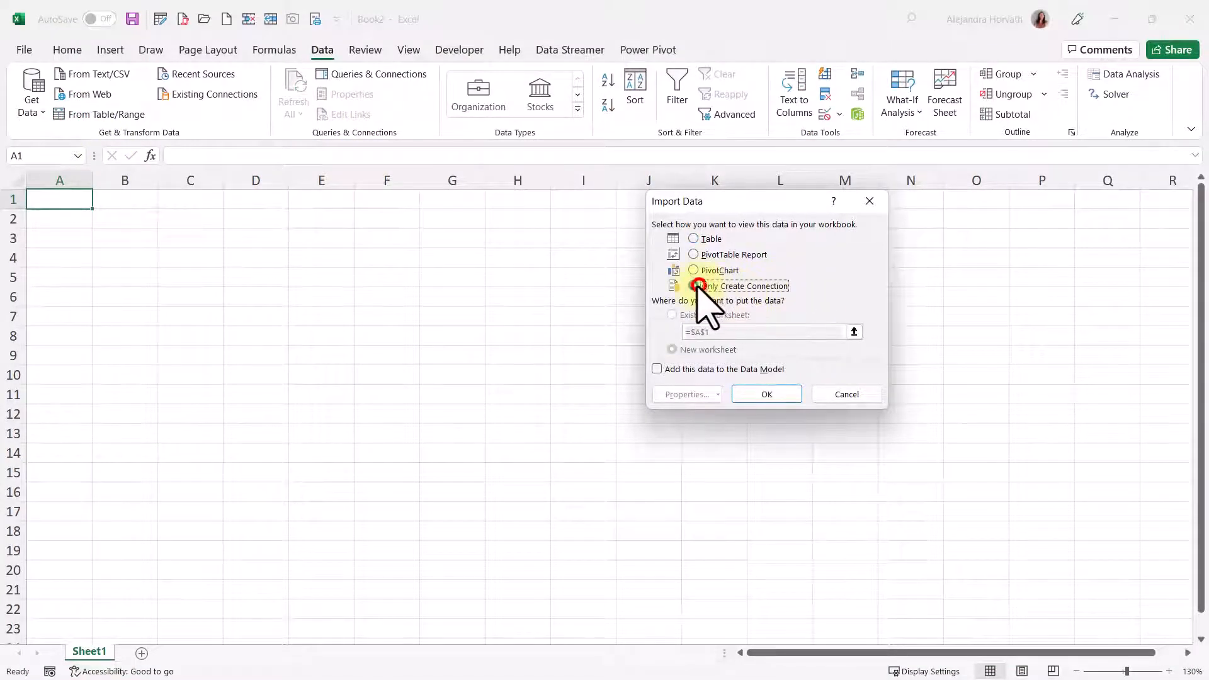
pyautogui.click(757, 398)
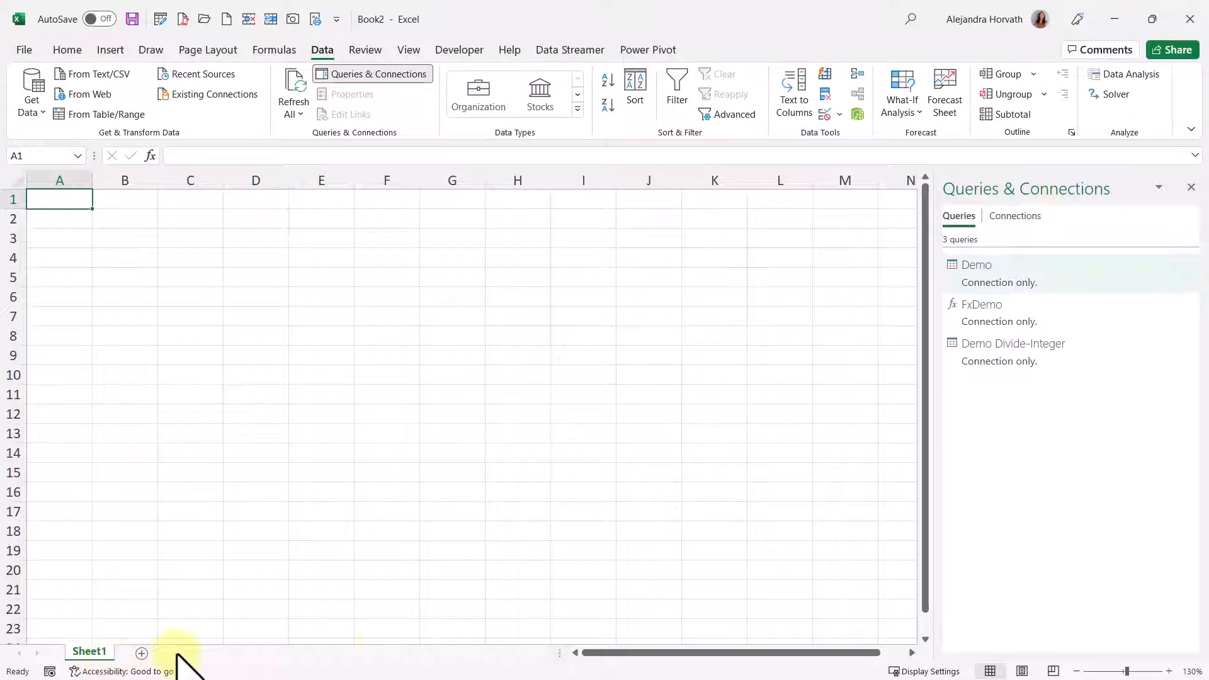
# - Save the workbook under the file name Solved in the Solved folder
pyautogui.click(997, 357)
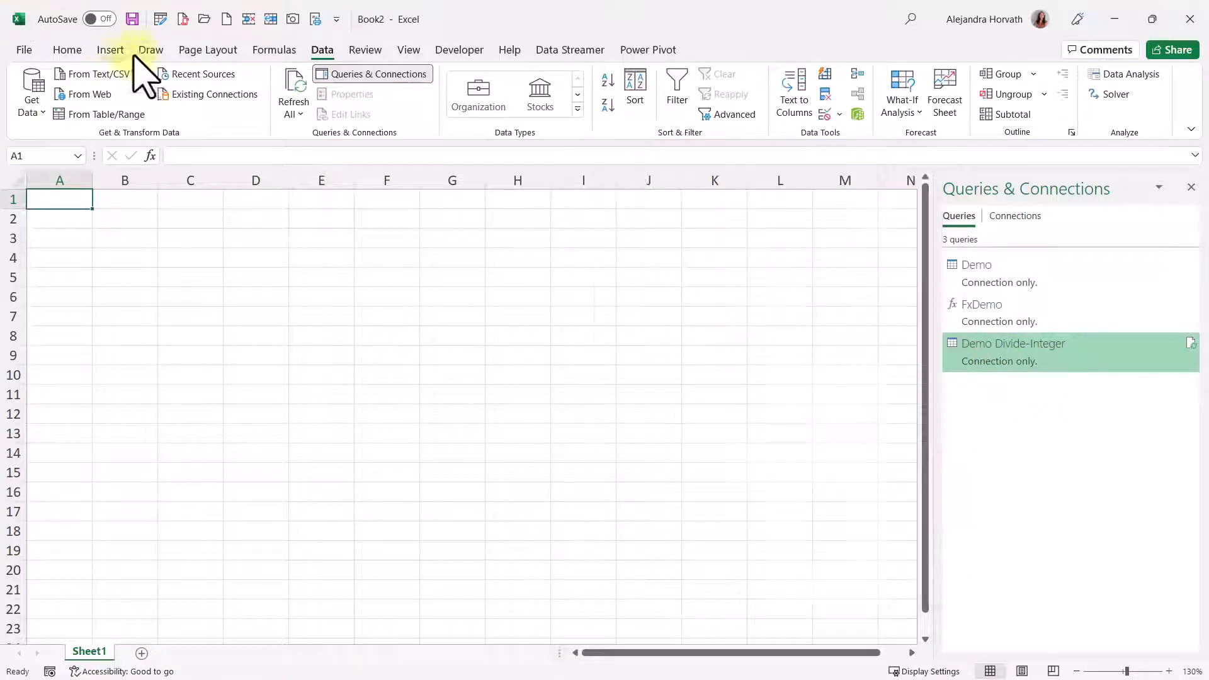
pyautogui.click(251, 382)
pyautogui.click(271, 19)
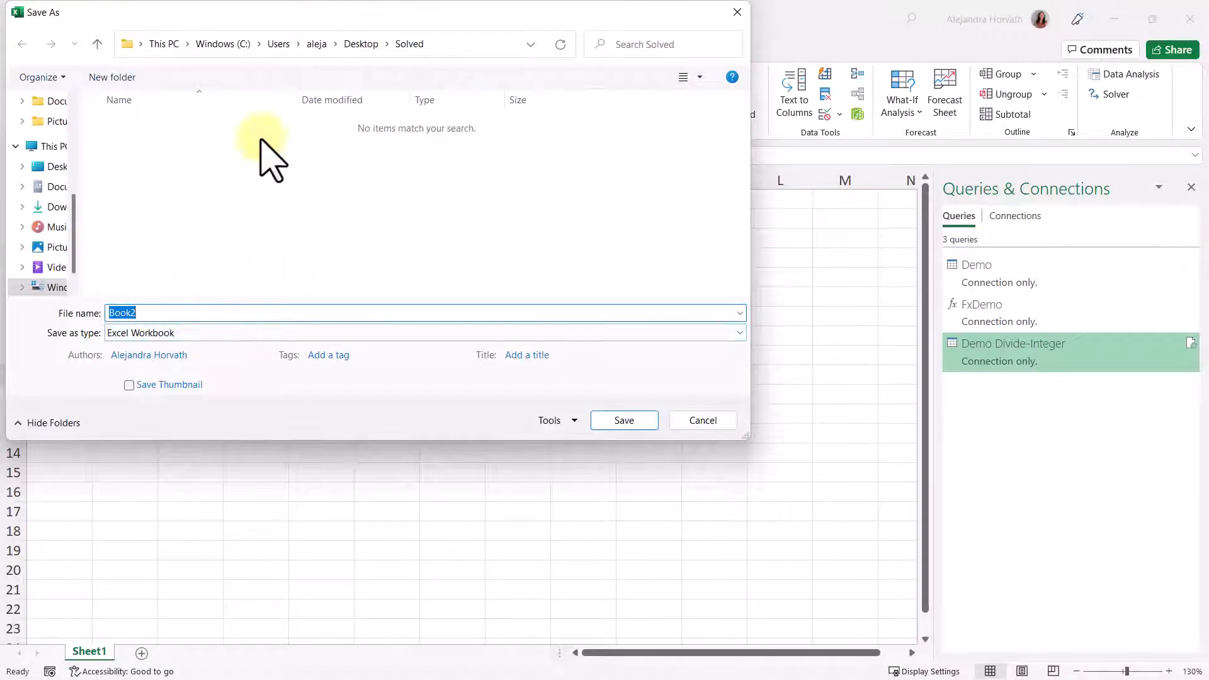
pyautogui.write('Solved')
pyautogui.press('Return')
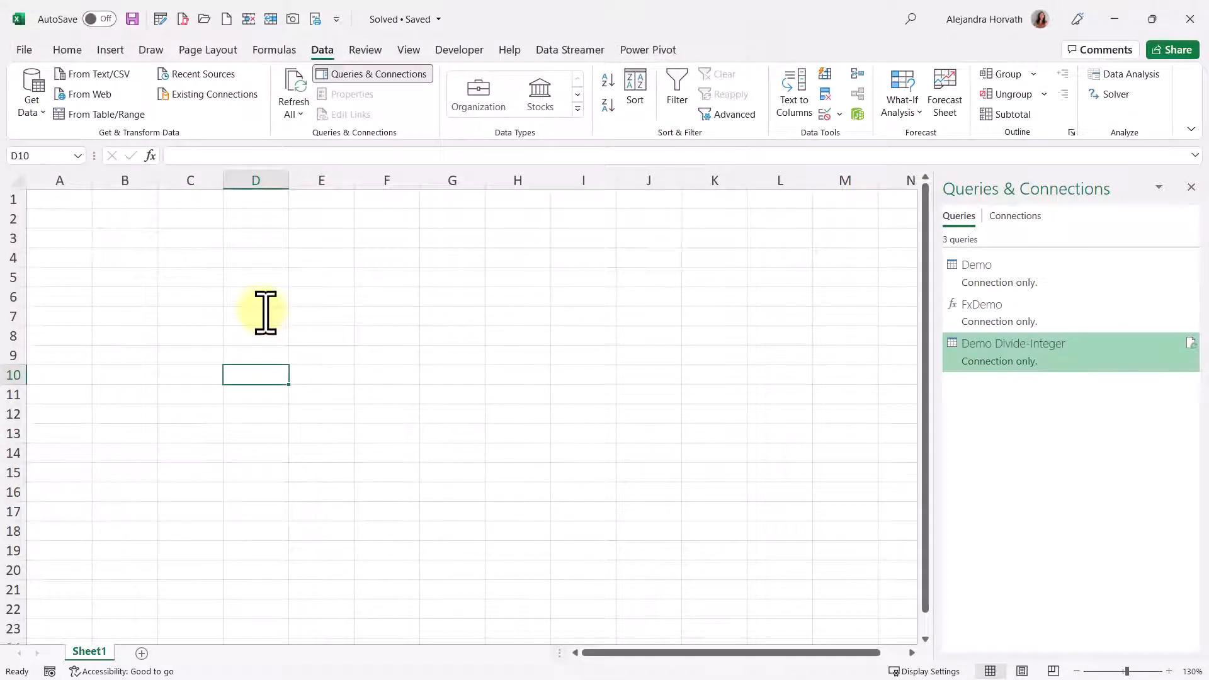
# - Load the Demo Divide-Integer query as a PivotTable report at cell B2 of the existing worksheet Sheet1
pyautogui.rightClick(1022, 362)
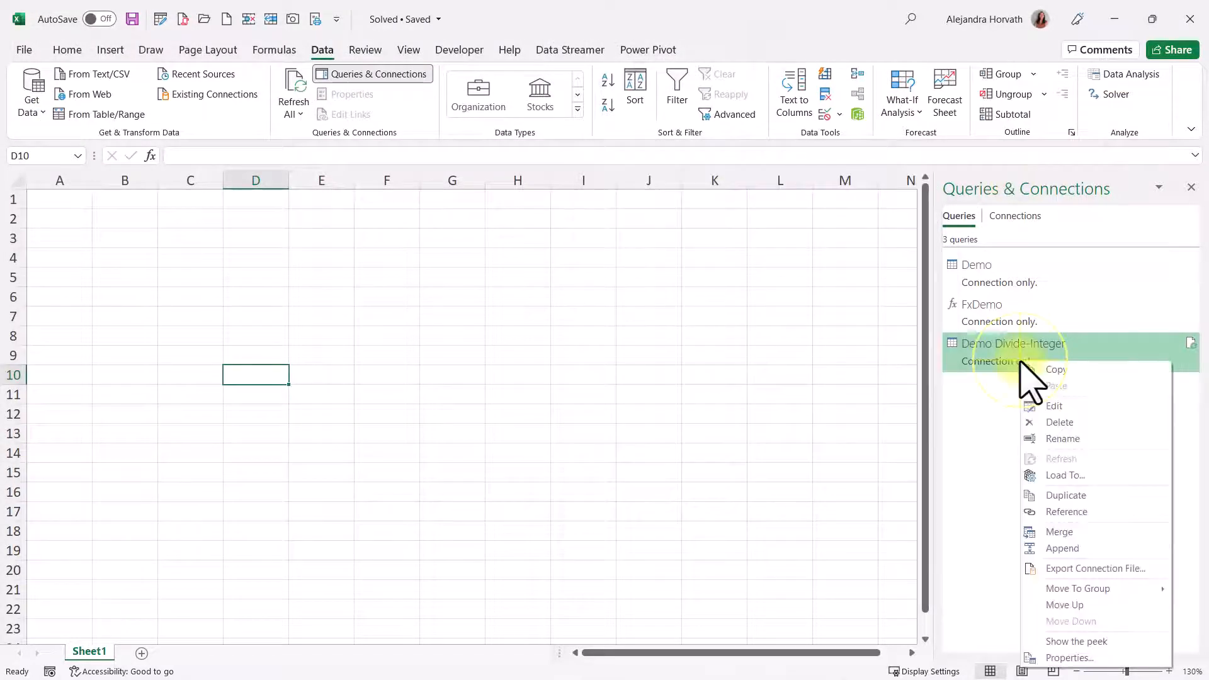
pyautogui.click(1066, 477)
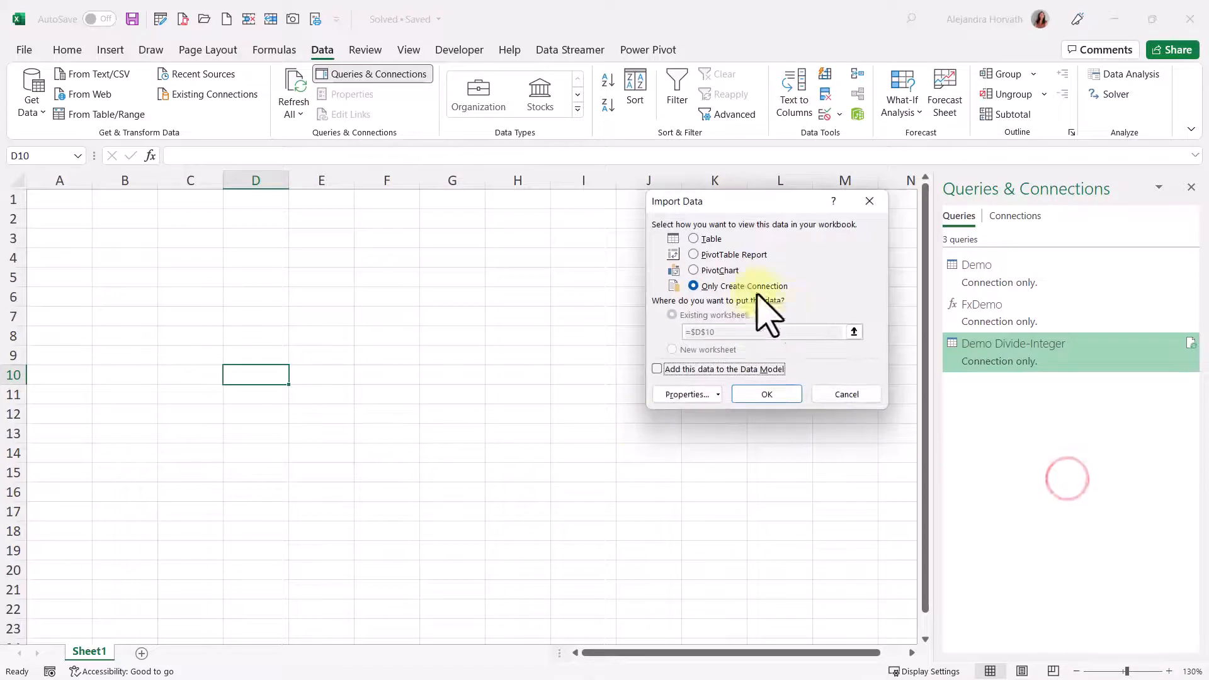
pyautogui.click(731, 254)
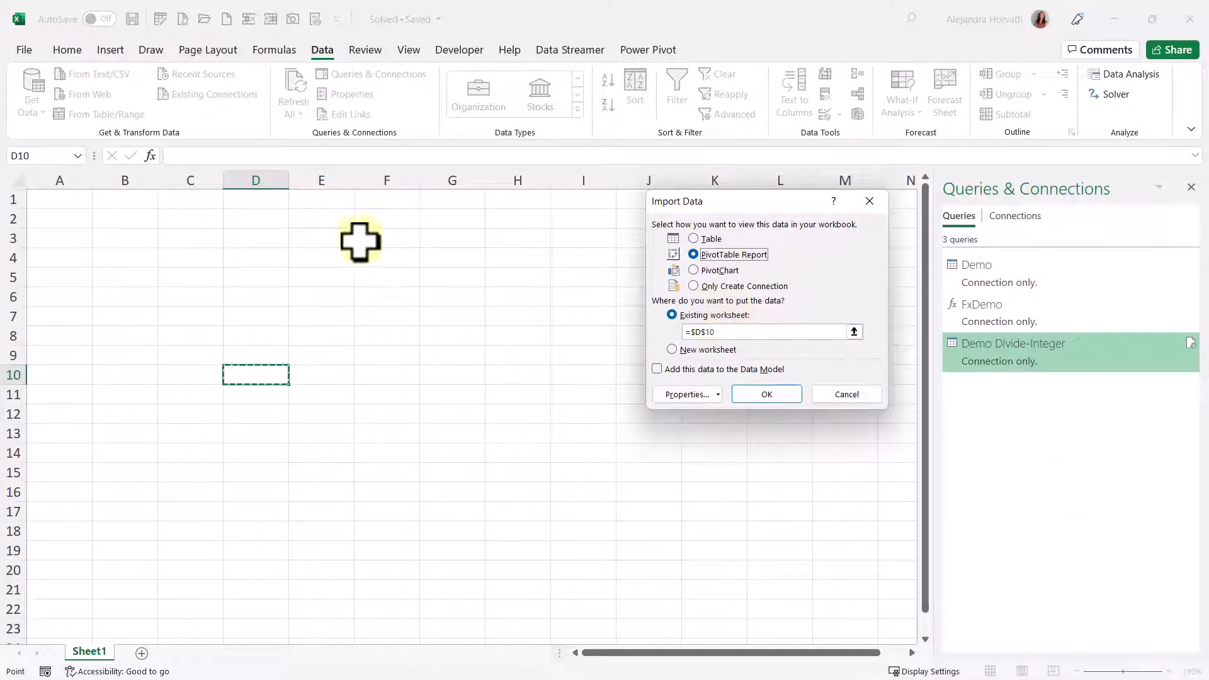
pyautogui.click(127, 220)
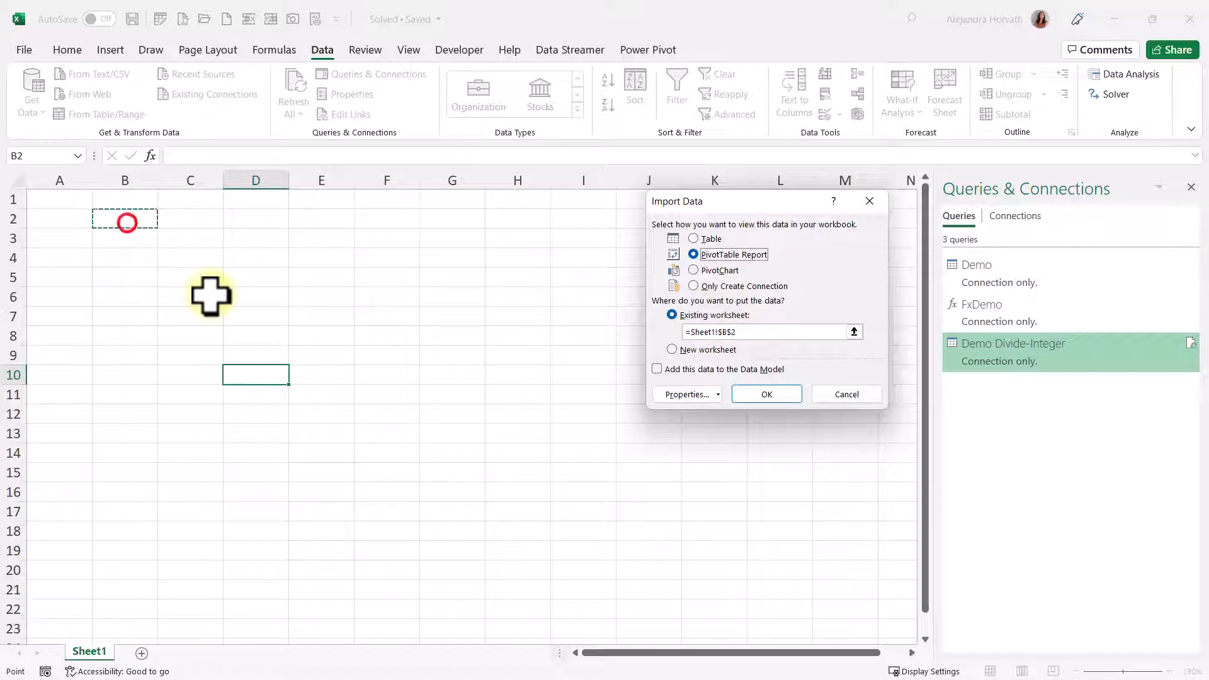
pyautogui.click(782, 399)
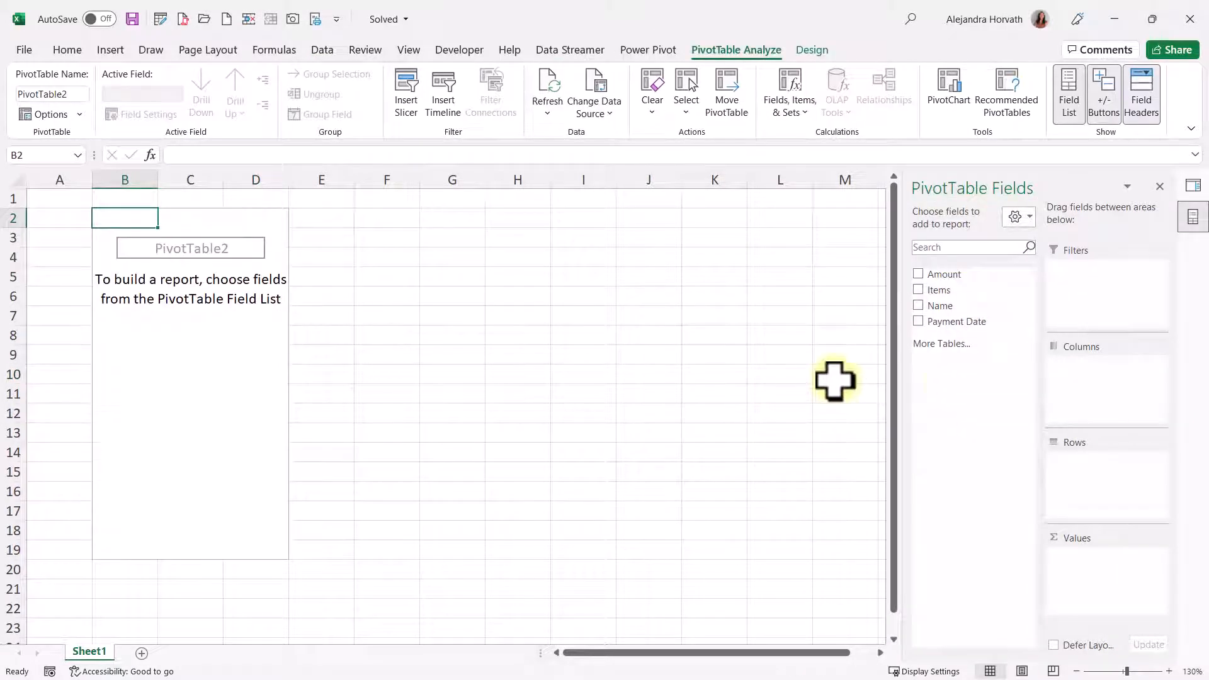
# - Lay out the PivotTable with Items as columns, the sum of Amount as values, and Name and Payment Date as rows
pyautogui.moveTo(948, 290); pyautogui.dragTo(1124, 518)
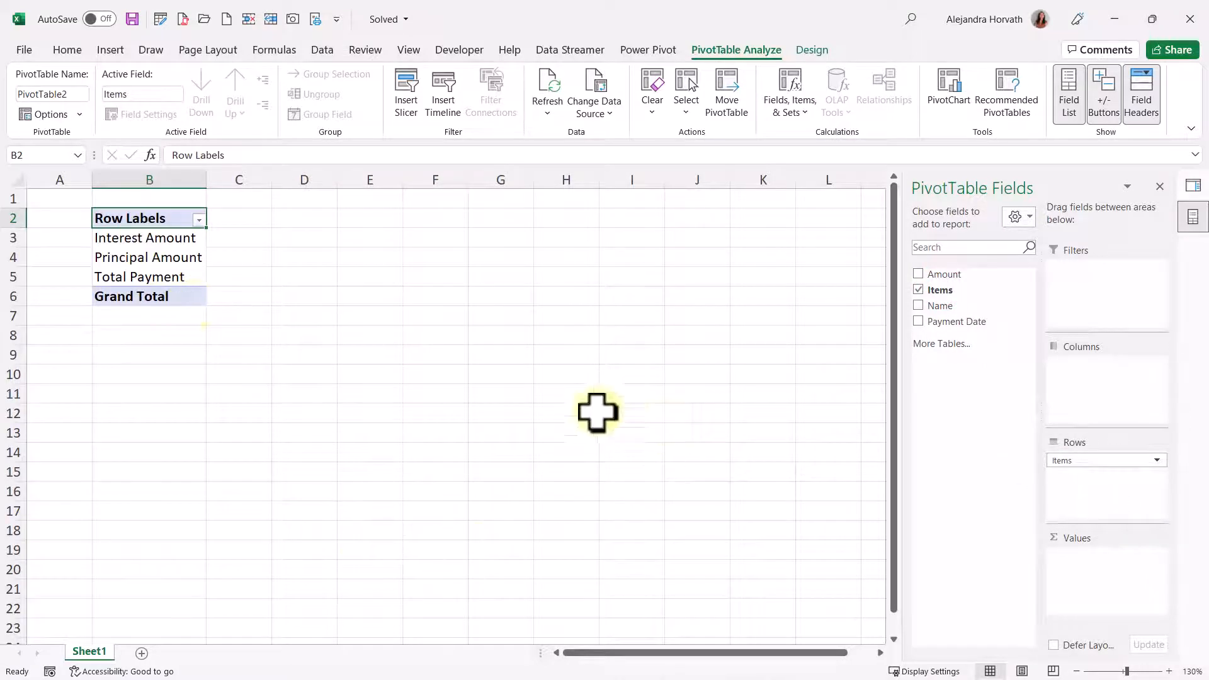
pyautogui.moveTo(1082, 468); pyautogui.dragTo(1111, 397)
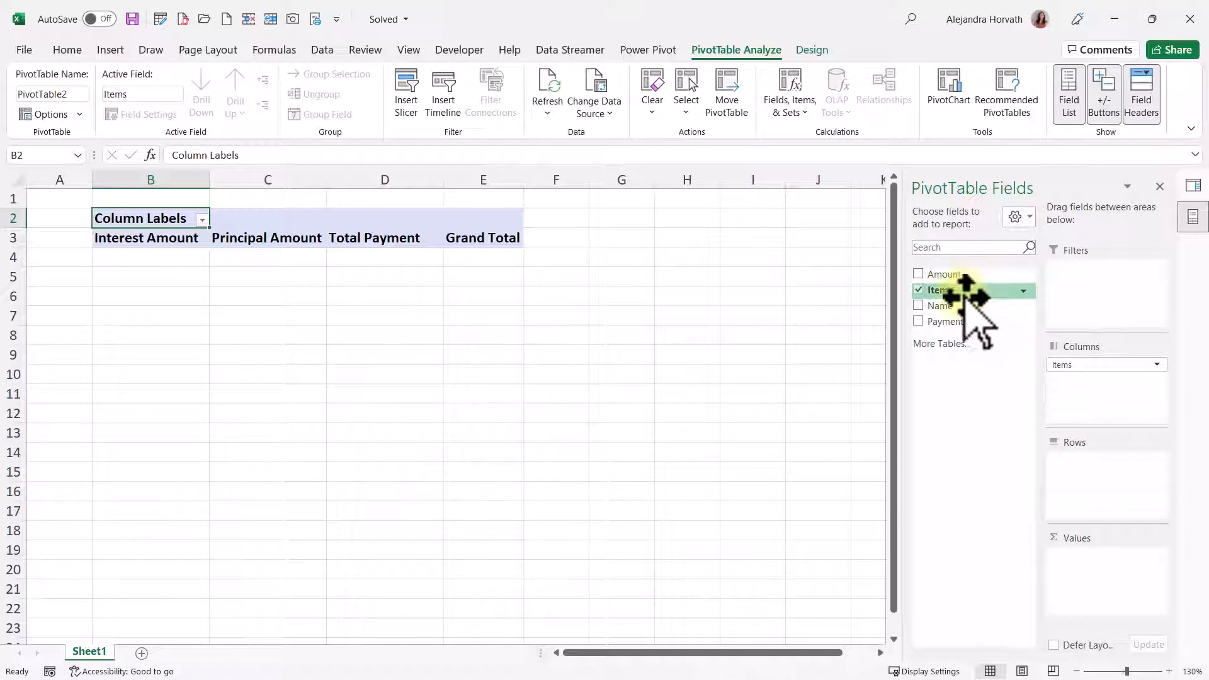
pyautogui.moveTo(958, 278); pyautogui.dragTo(1141, 564)
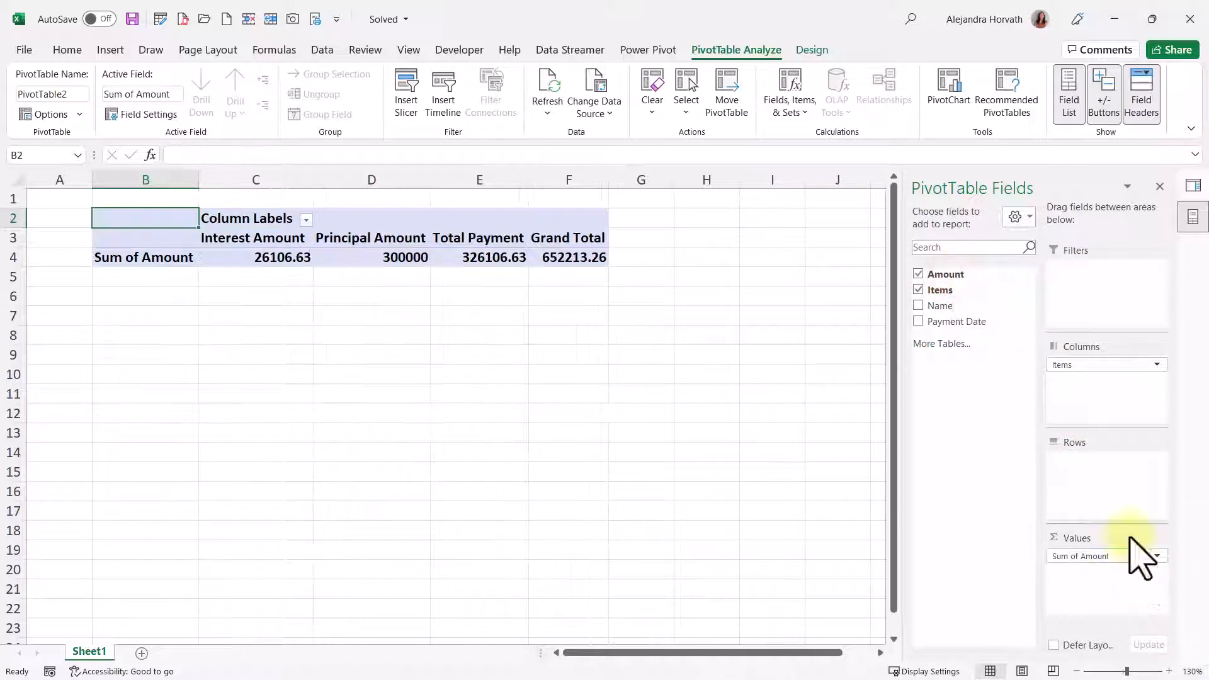
pyautogui.moveTo(956, 307); pyautogui.dragTo(1102, 469)
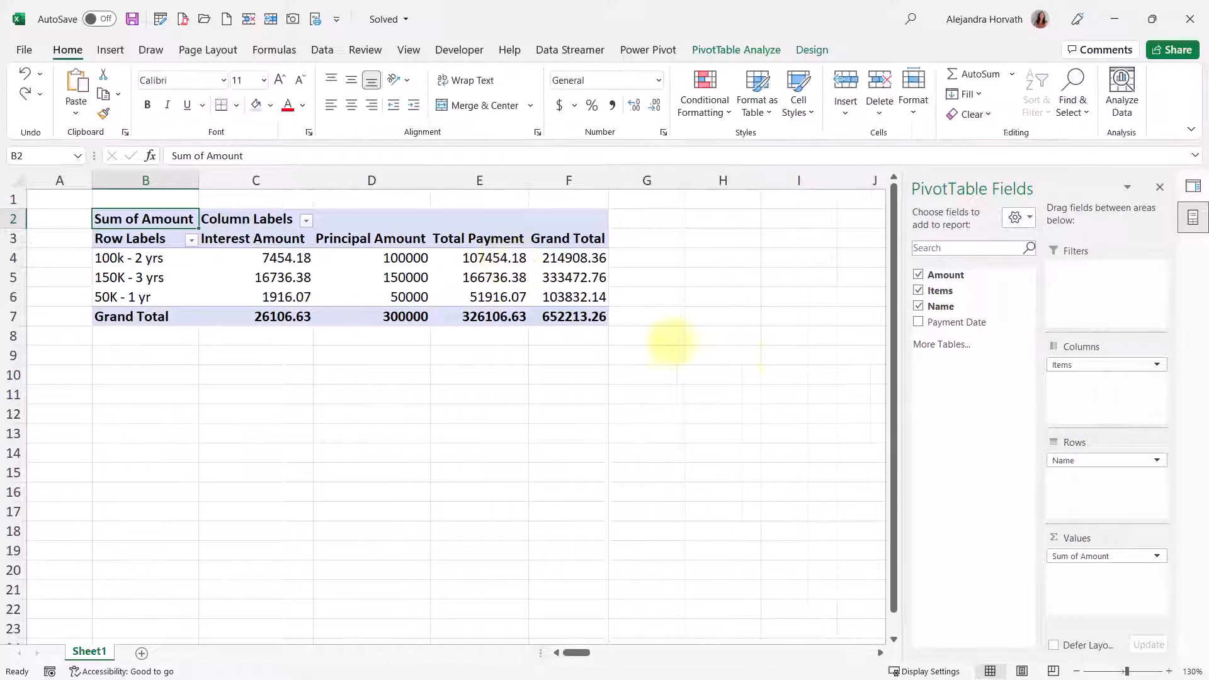
pyautogui.moveTo(918, 322); pyautogui.dragTo(1086, 478)
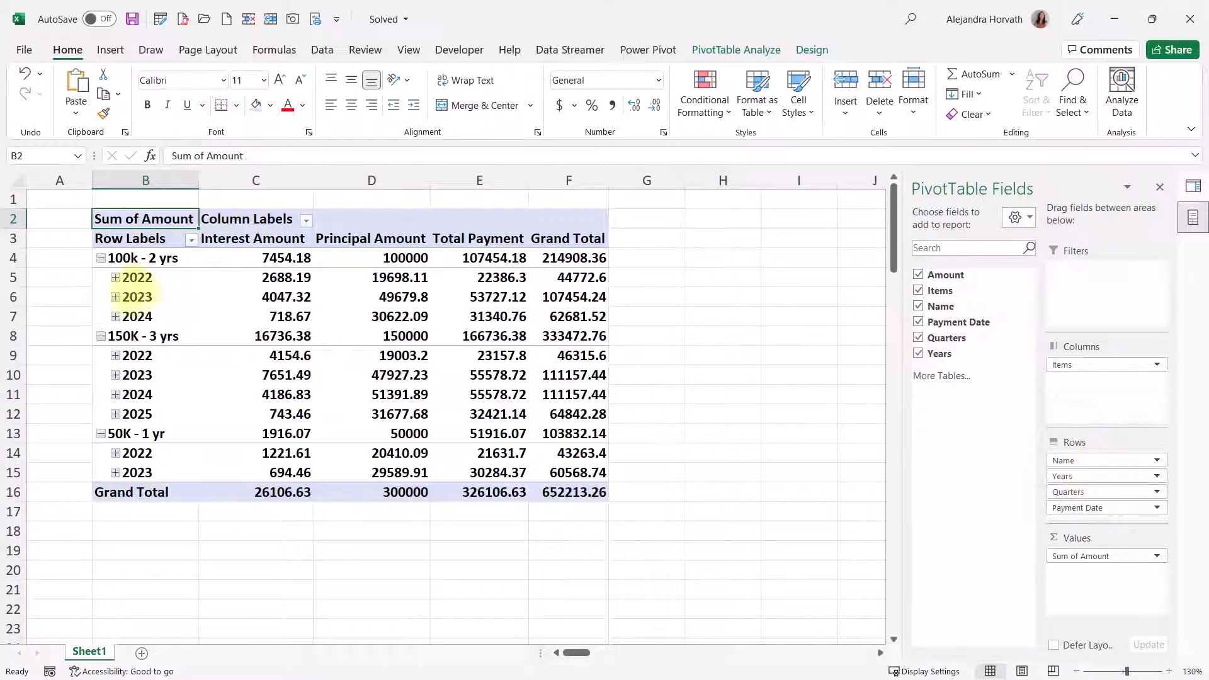
# - Ungroup the payment dates in the PivotTable rows to list individual dates instead of years and quarters
pyautogui.rightClick(131, 278)
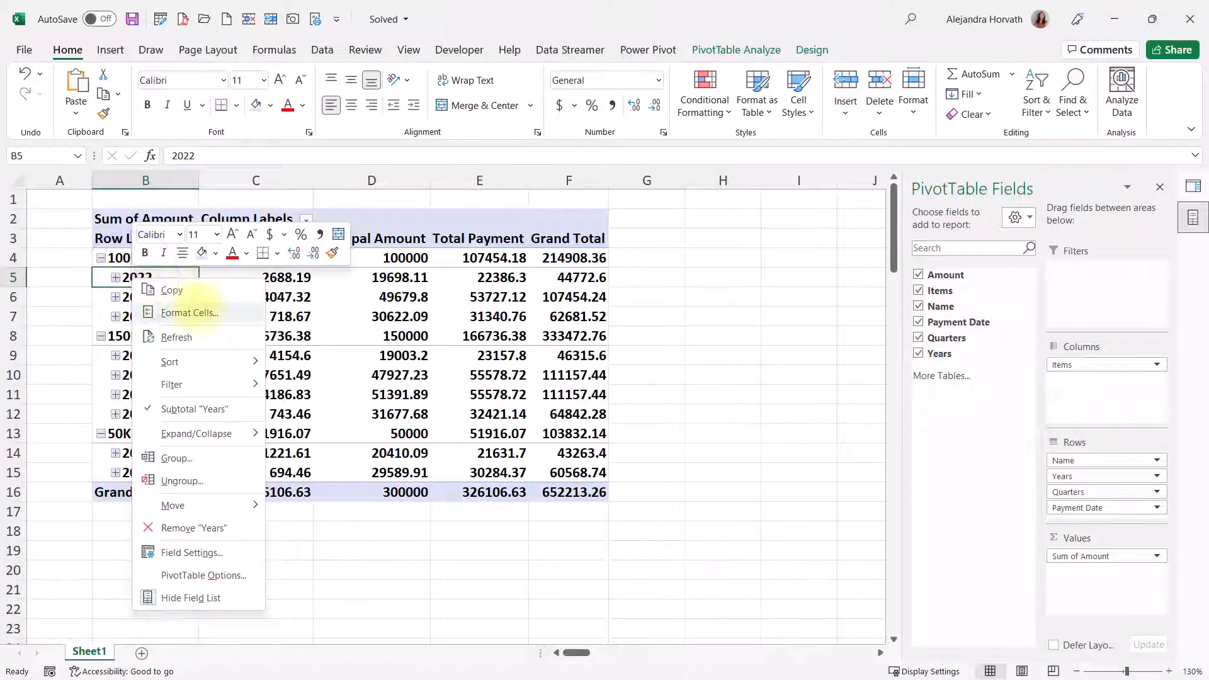
pyautogui.click(60, 281)
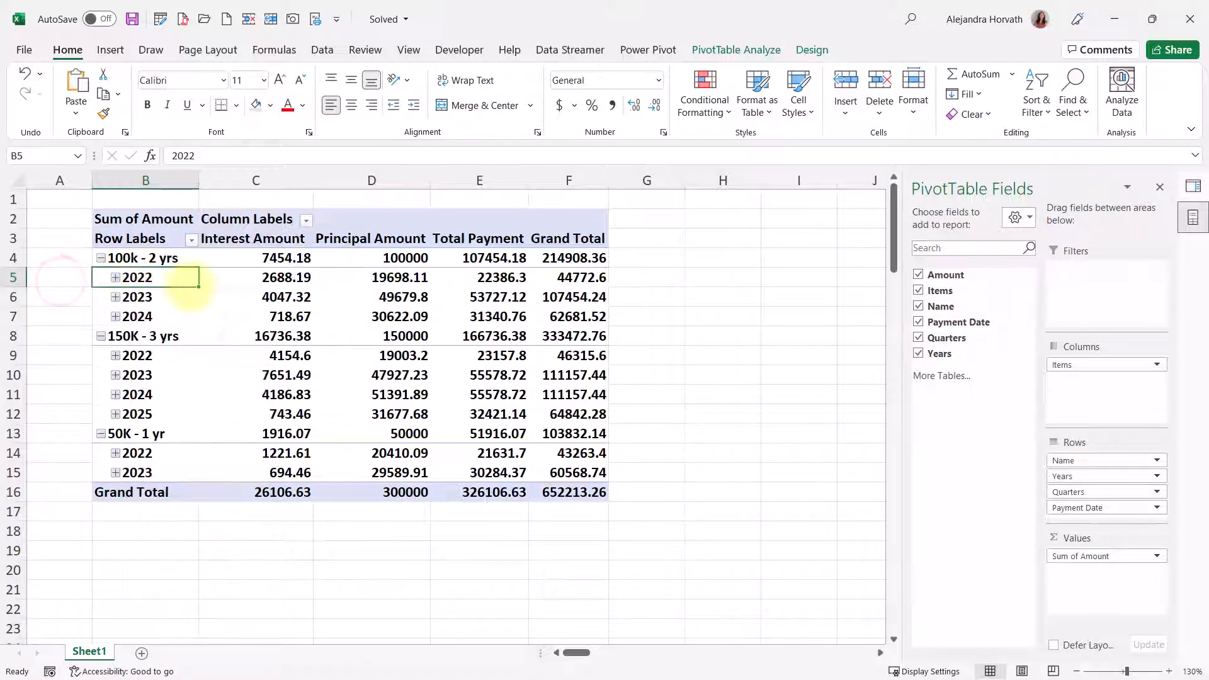
pyautogui.rightClick(187, 281)
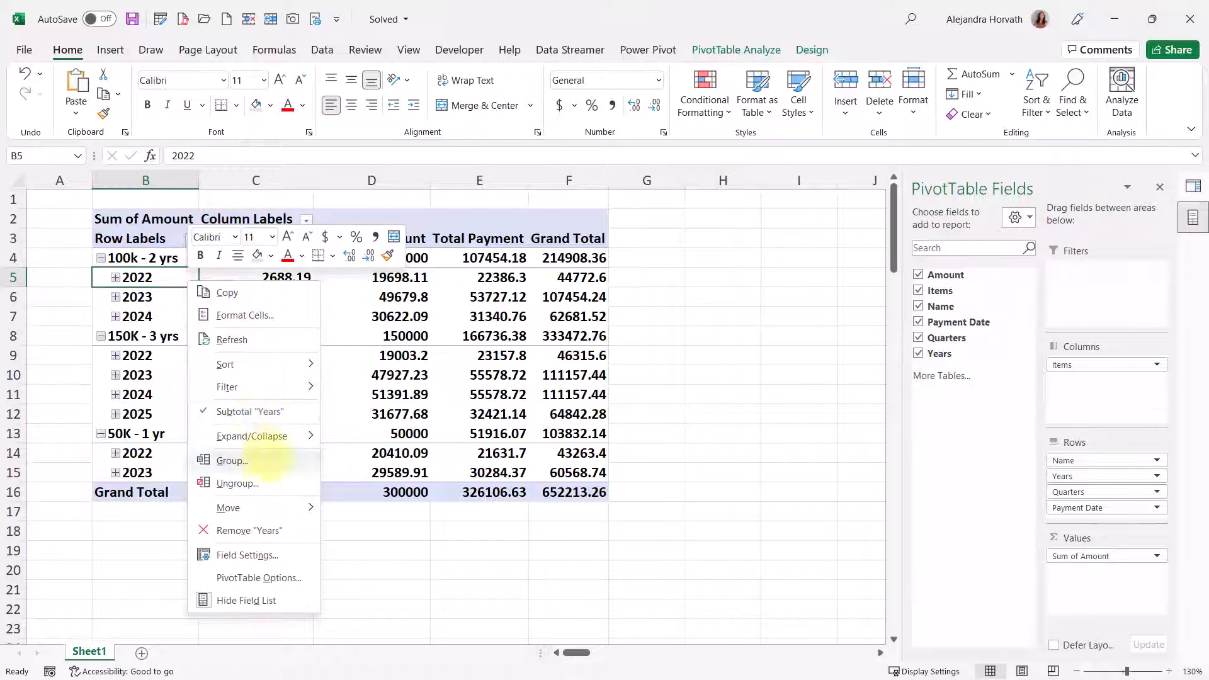
pyautogui.click(237, 483)
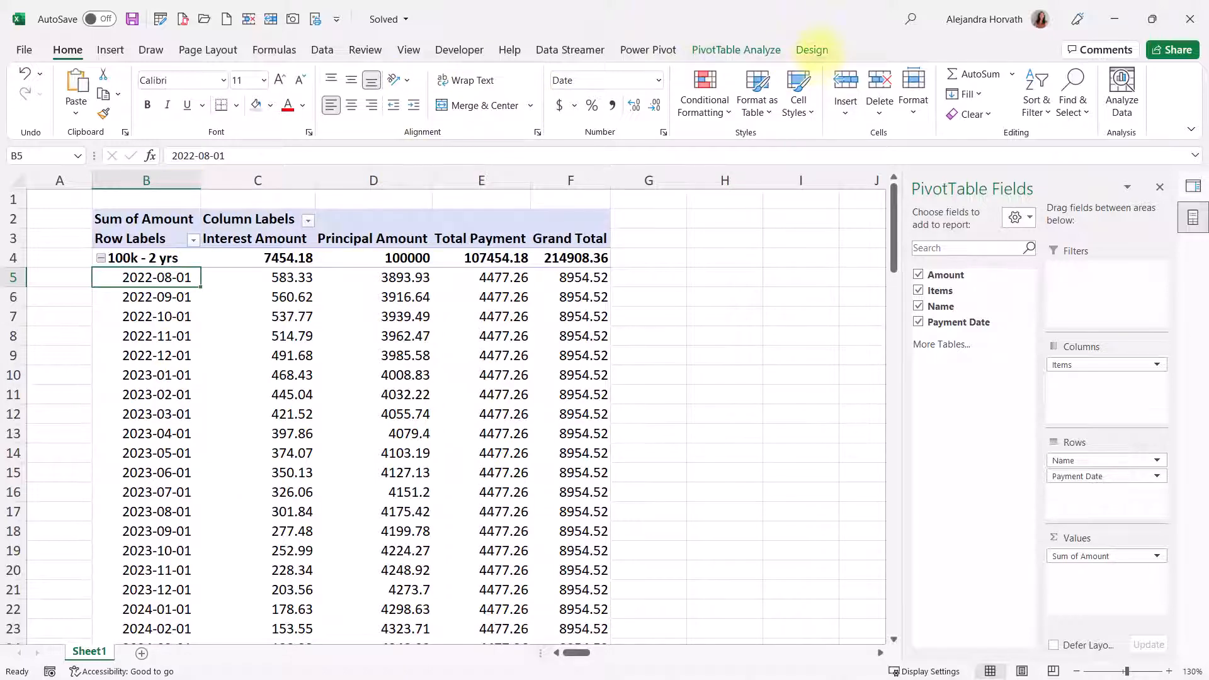
# - Show the PivotTable in tabular form and look through the loan rows
pyautogui.click(812, 49)
pyautogui.click(125, 94)
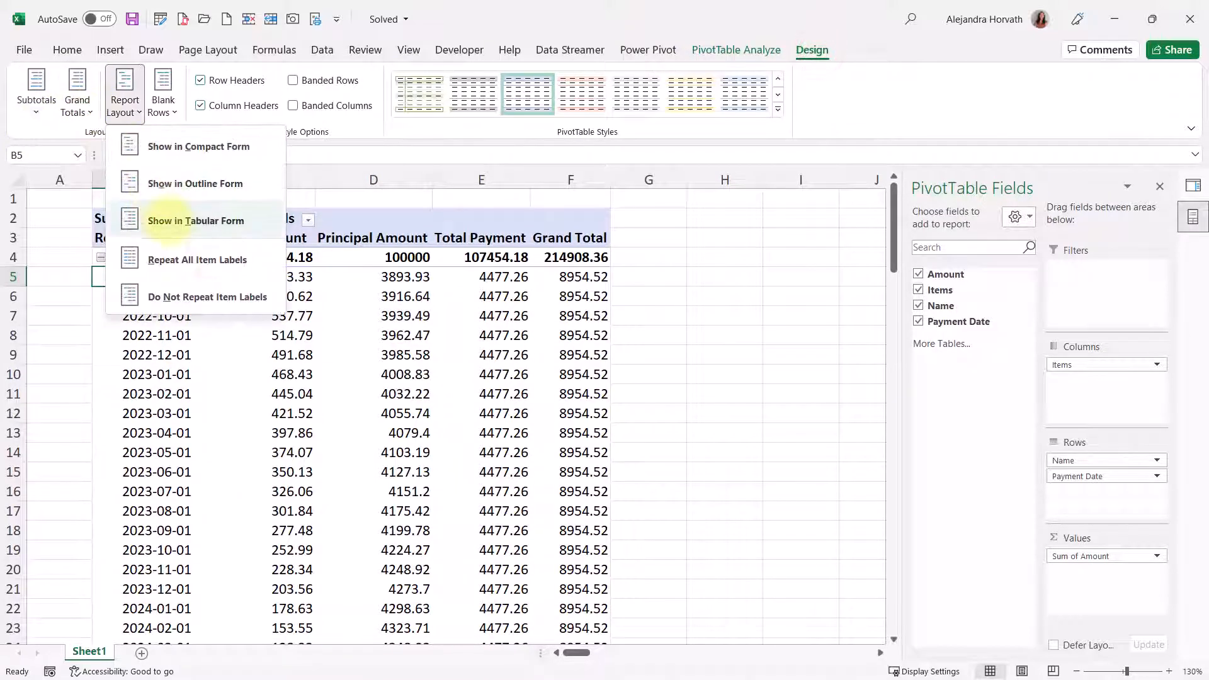
pyautogui.click(170, 221)
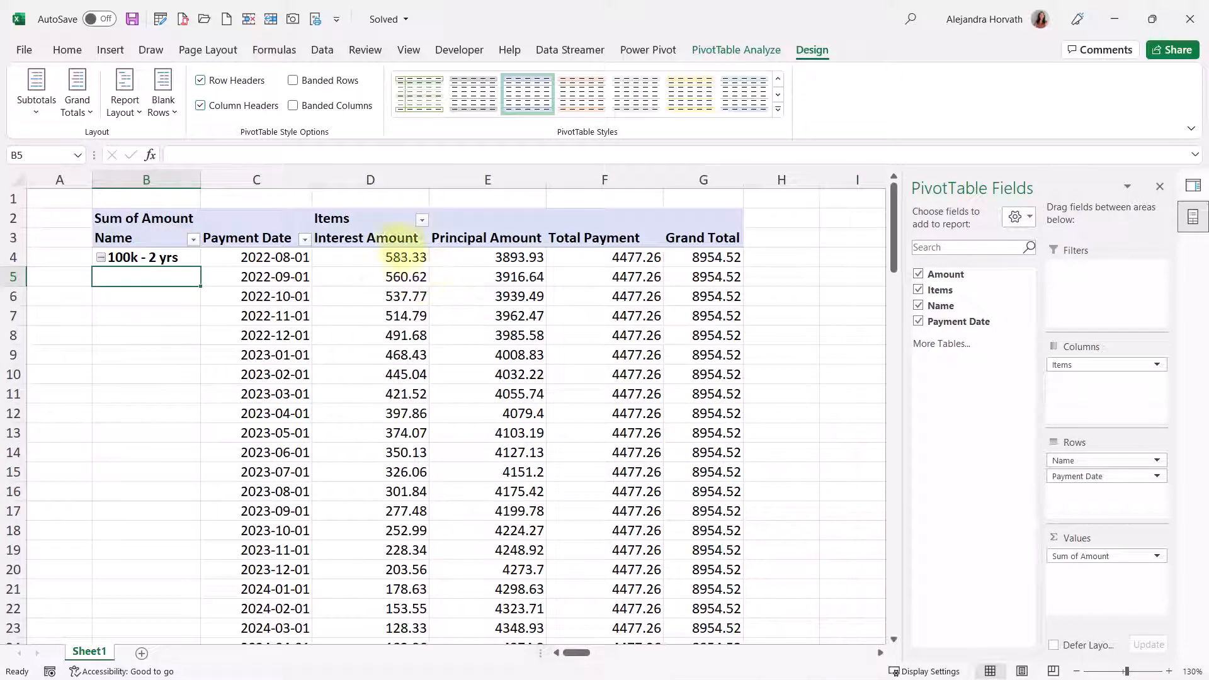
pyautogui.scroll(-9, 537, 345)
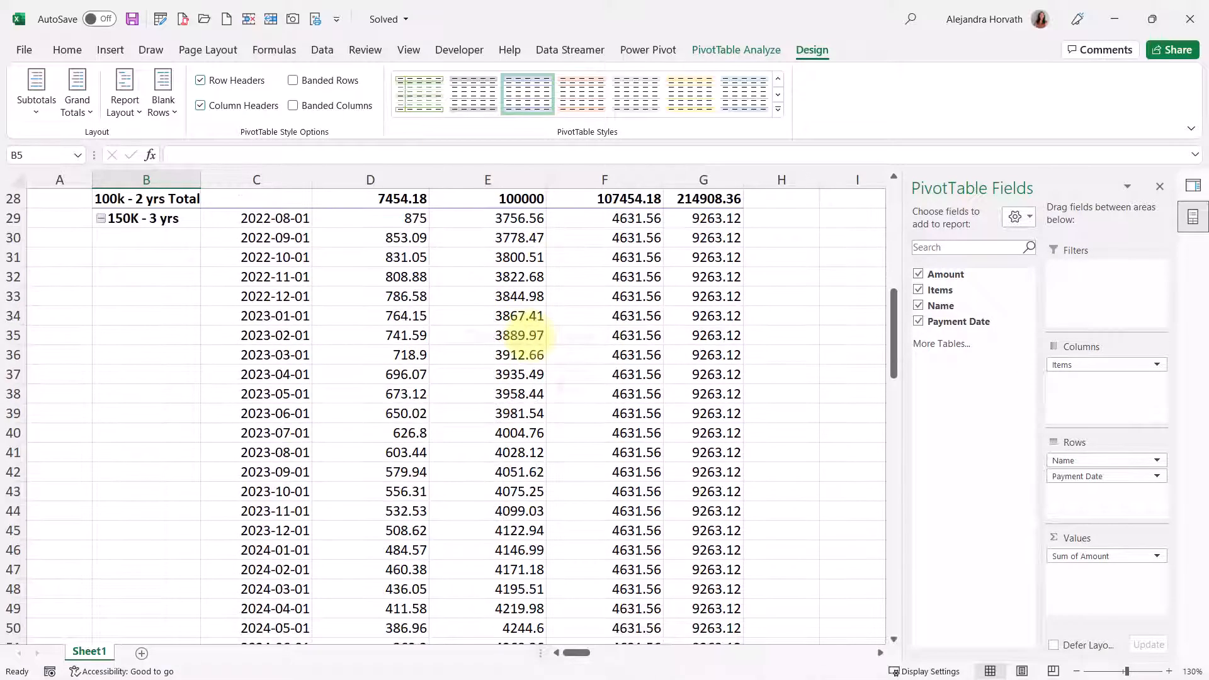
pyautogui.scroll(6, 540, 335)
pyautogui.scroll(3, 540, 335)
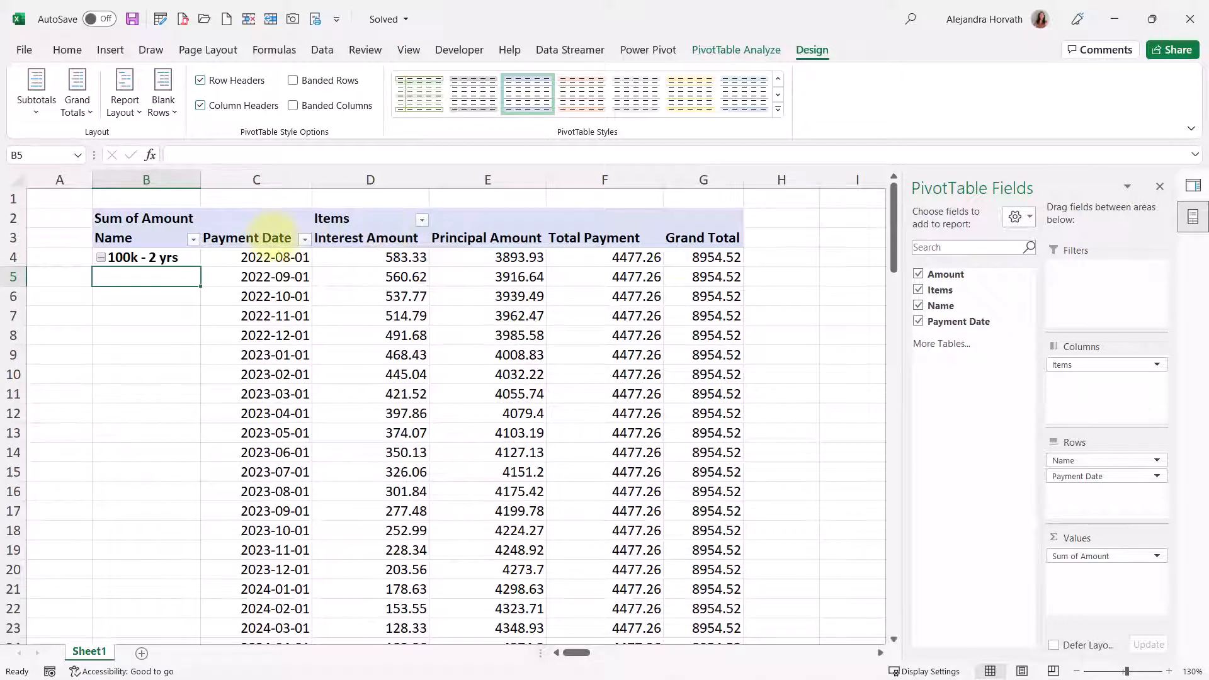
# - Check the PivotTable's column headings and remove the Grand Total column
pyautogui.click(272, 236)
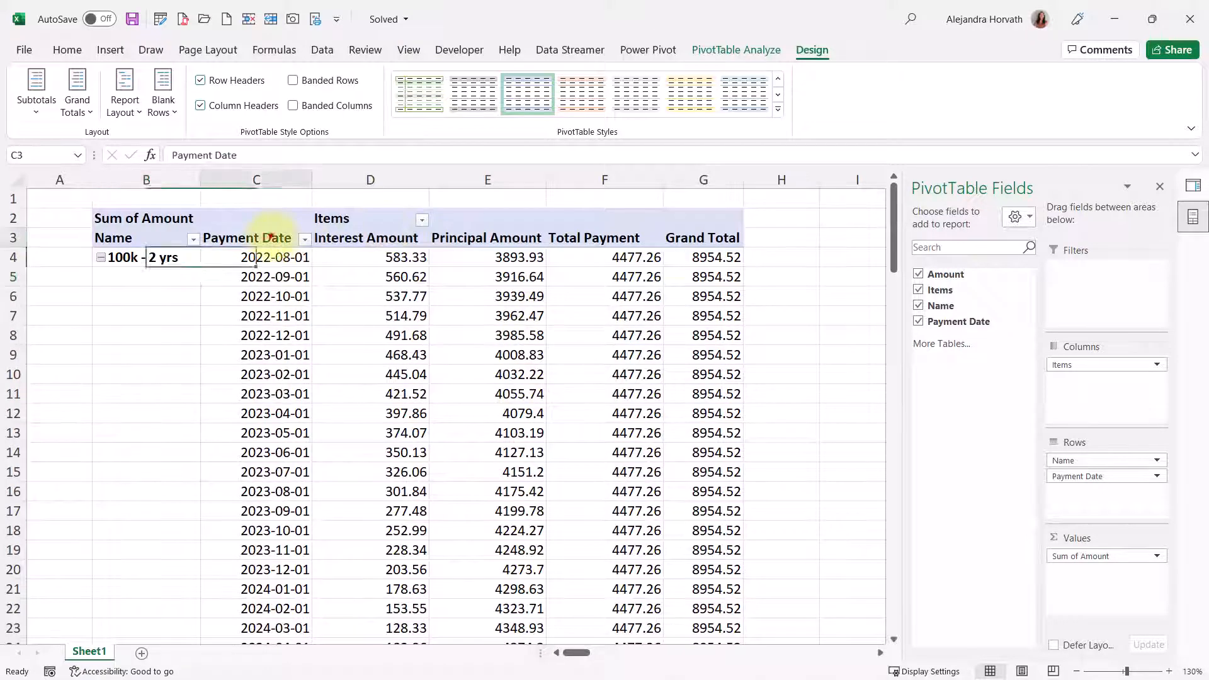
pyautogui.click(378, 238)
pyautogui.click(489, 238)
pyautogui.click(601, 238)
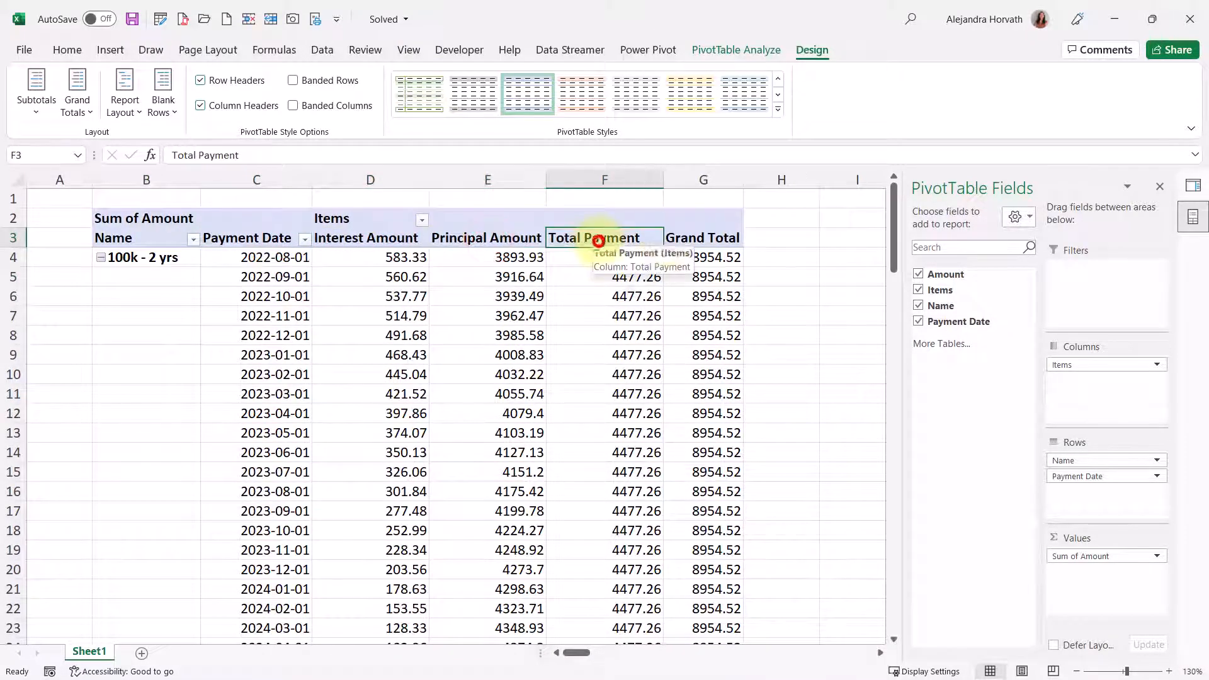
pyautogui.click(706, 238)
pyautogui.rightClick(720, 241)
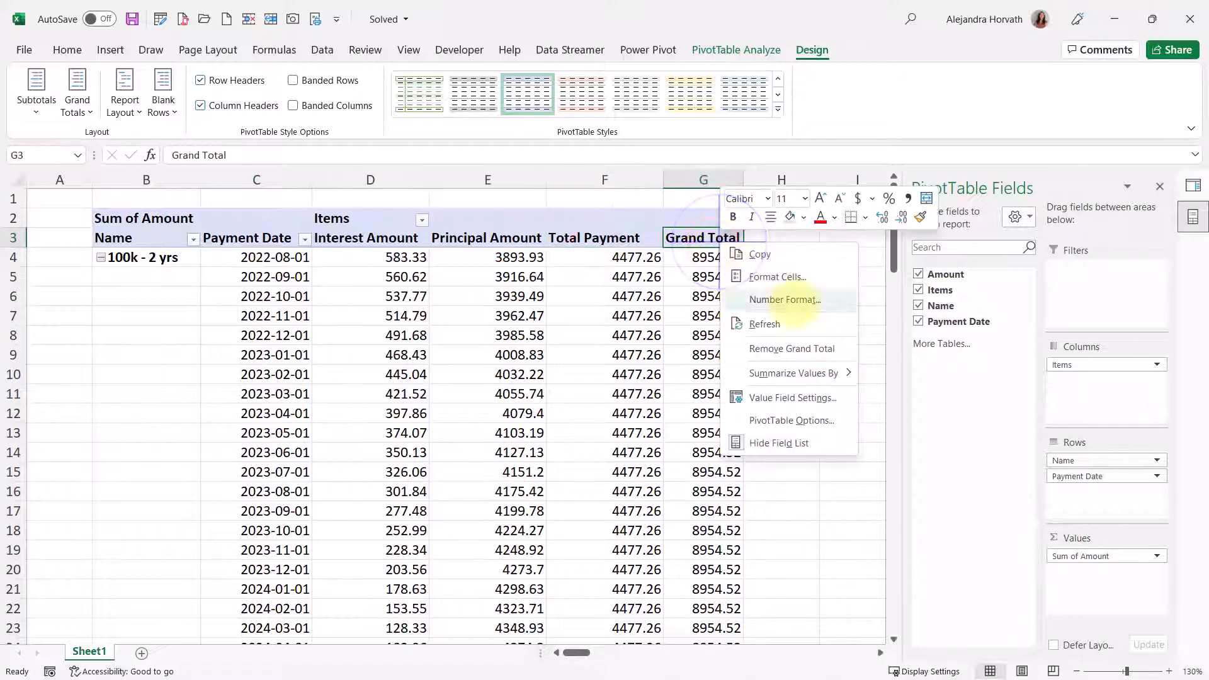
pyautogui.click(770, 349)
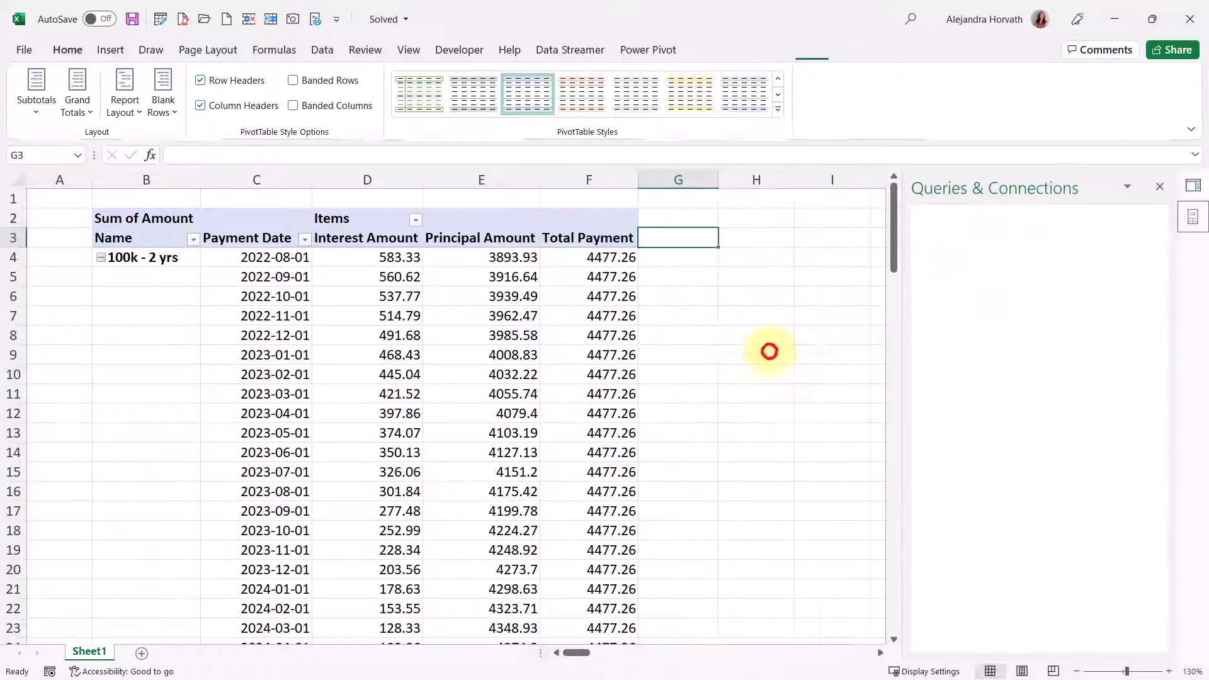
# - Format the PivotTable's Amount values as numbers with a 1000 separator and 0 decimal places
pyautogui.rightClick(474, 266)
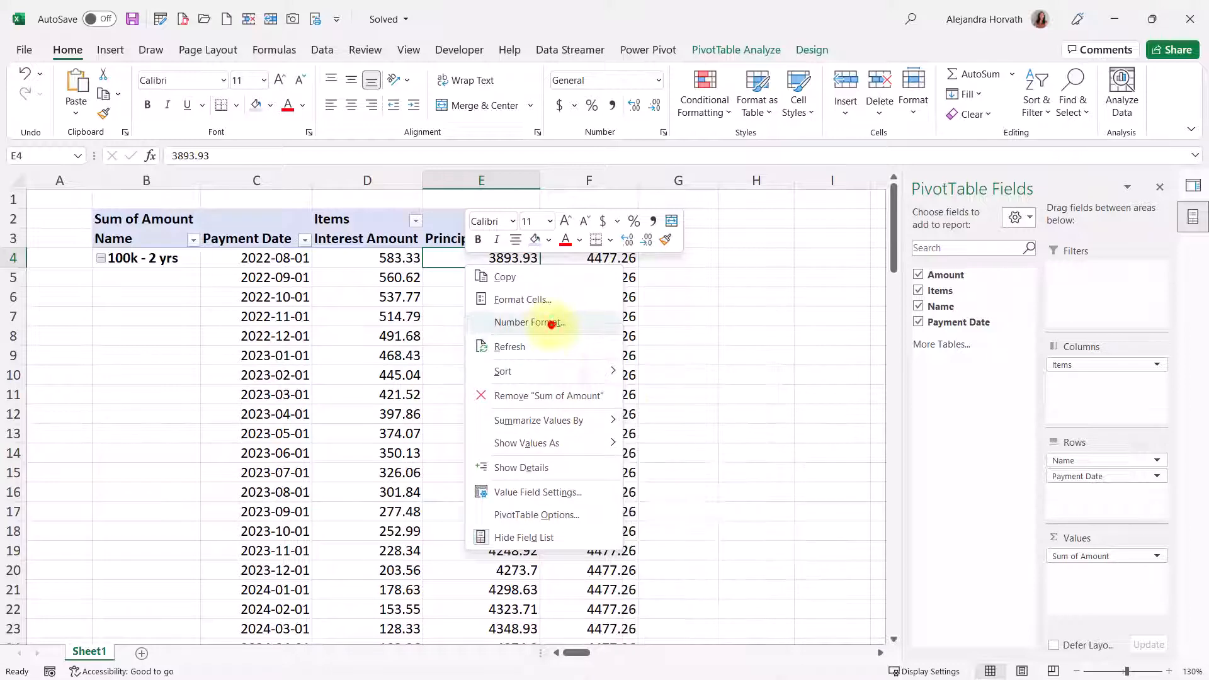
pyautogui.click(552, 324)
pyautogui.click(391, 199)
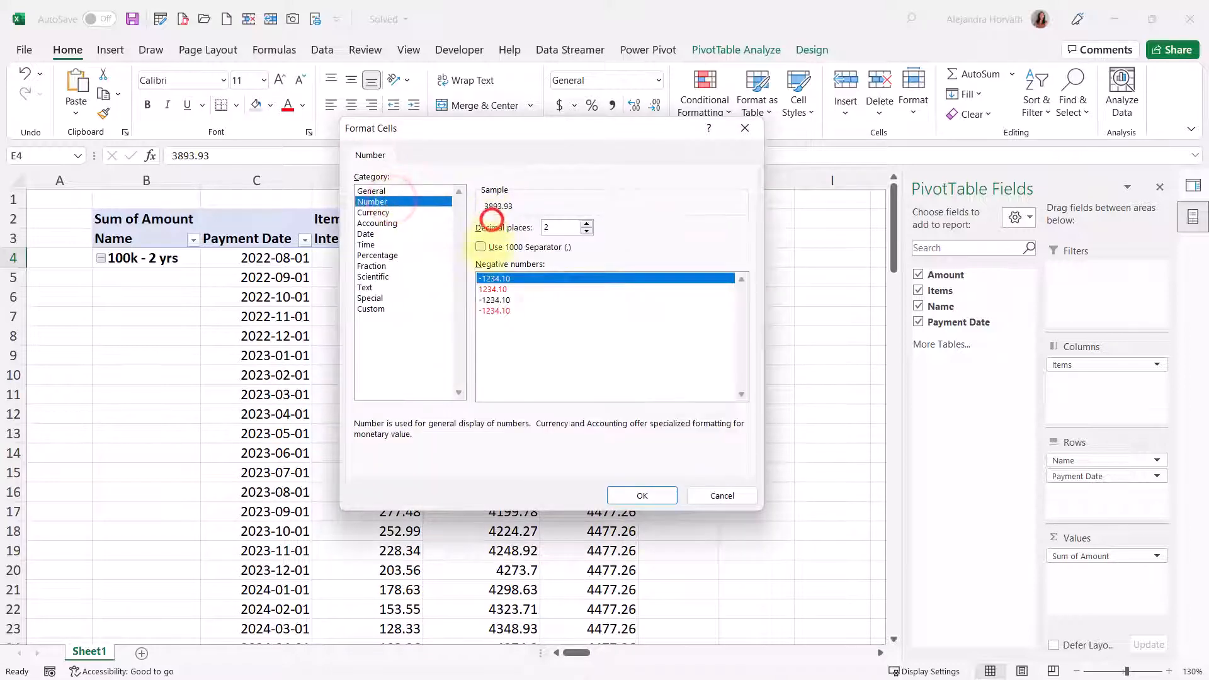
pyautogui.click(481, 247)
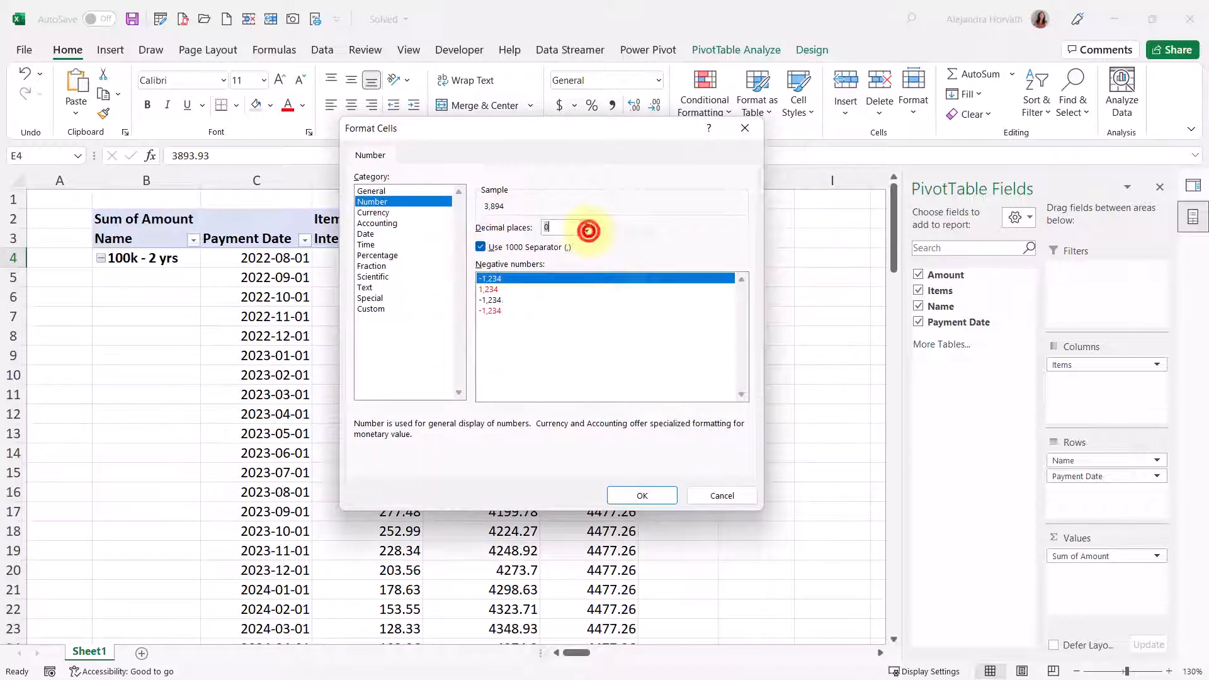
pyautogui.click(630, 495)
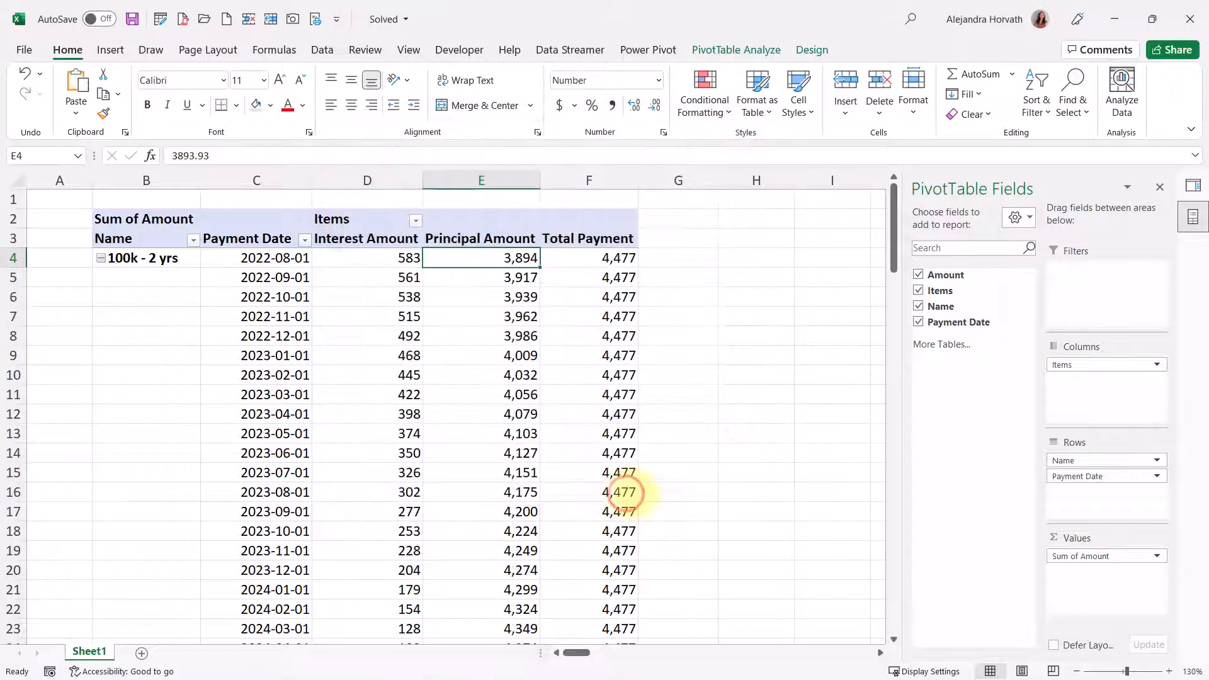
pyautogui.click(498, 316)
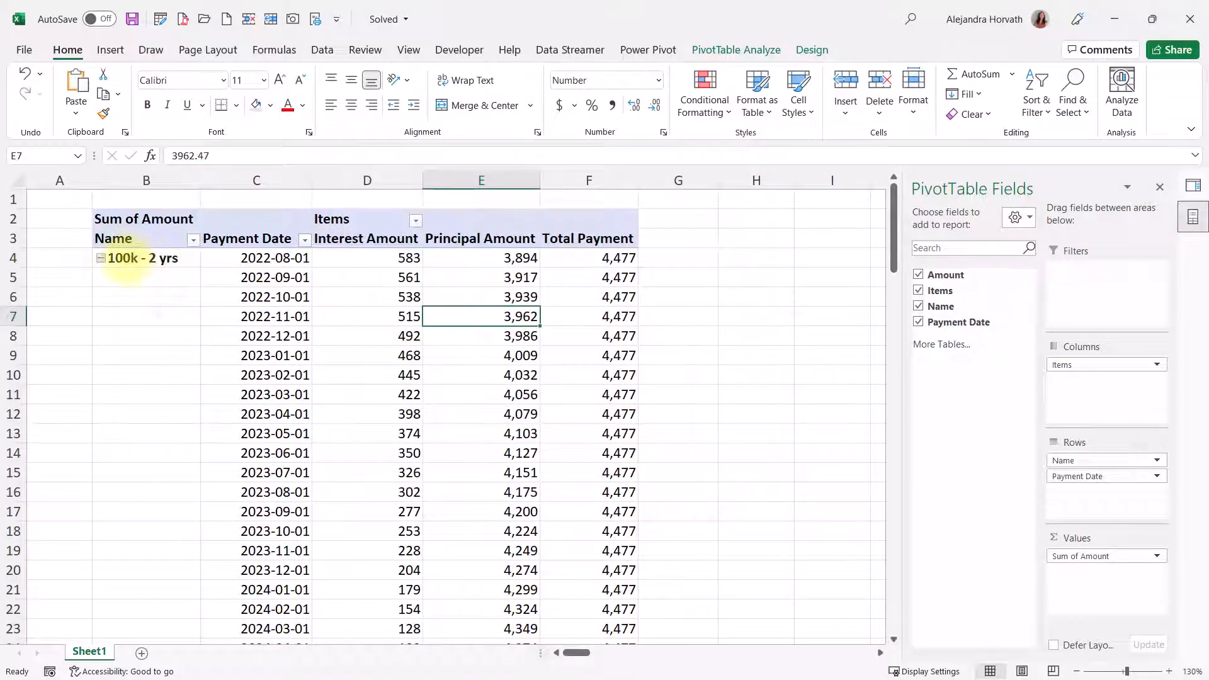
# - Collapse the entire Name field in the PivotTable to one summary row per loan and check the loan names
pyautogui.keyDown('ctrl'); pyautogui.scroll(-2, 378, 262); pyautogui.keyUp('ctrl')
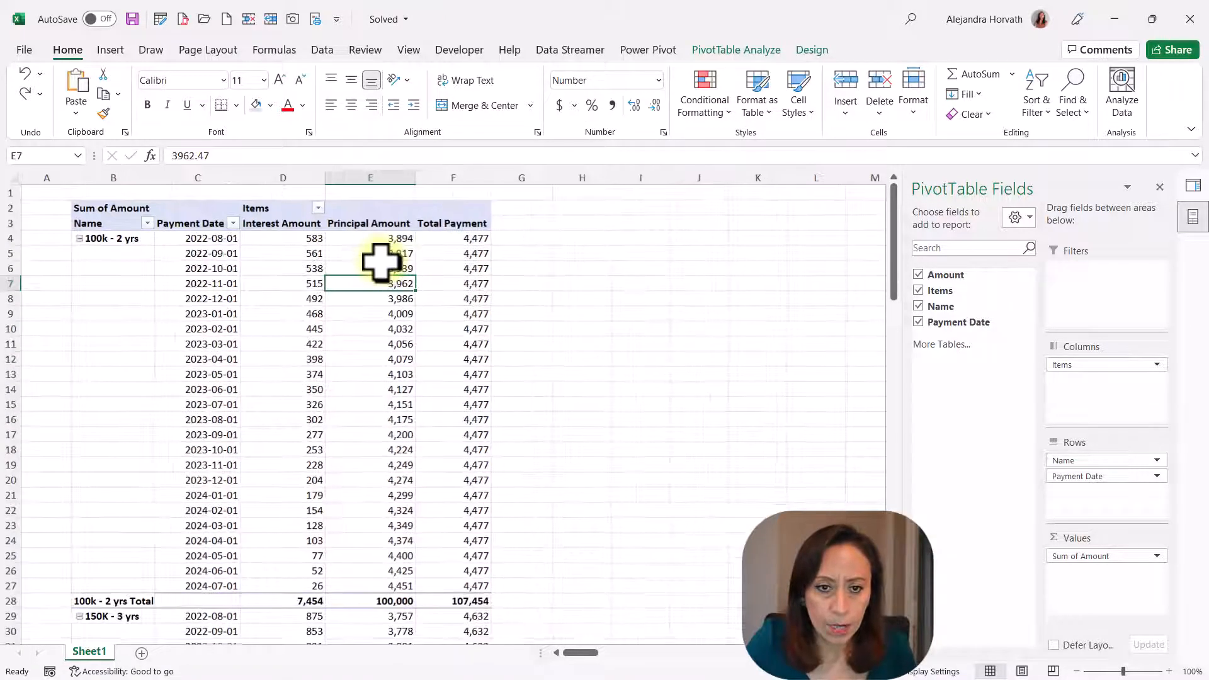
pyautogui.rightClick(125, 241)
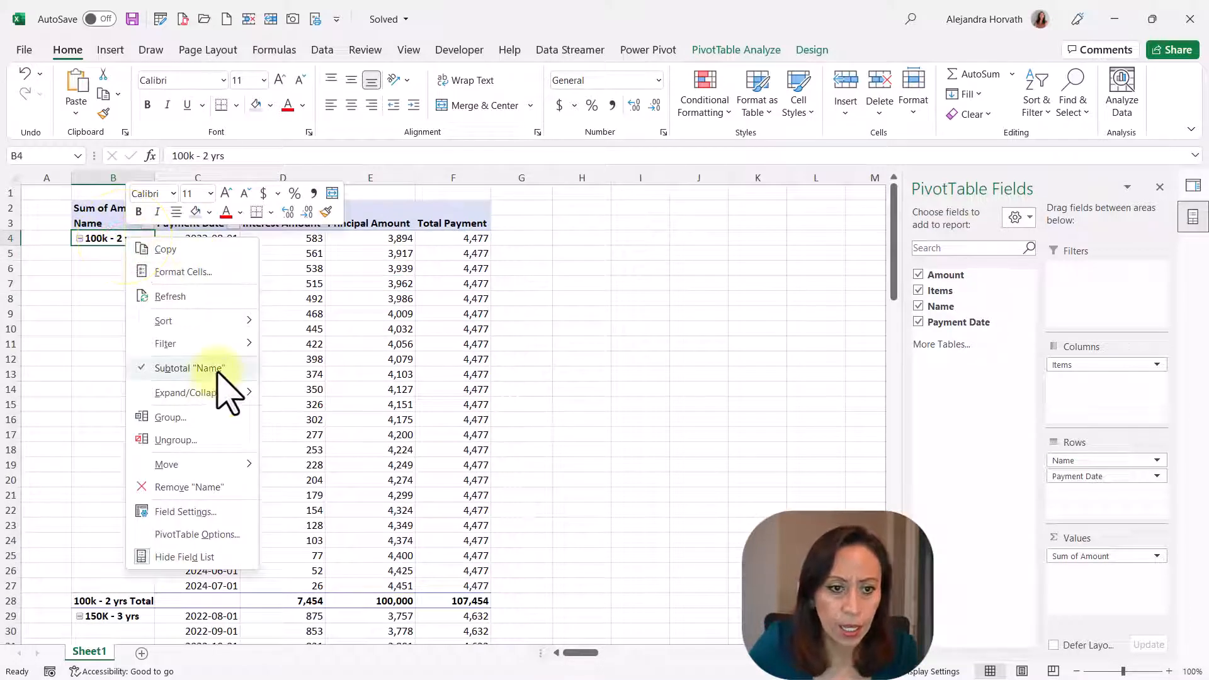
pyautogui.moveTo(221, 393)
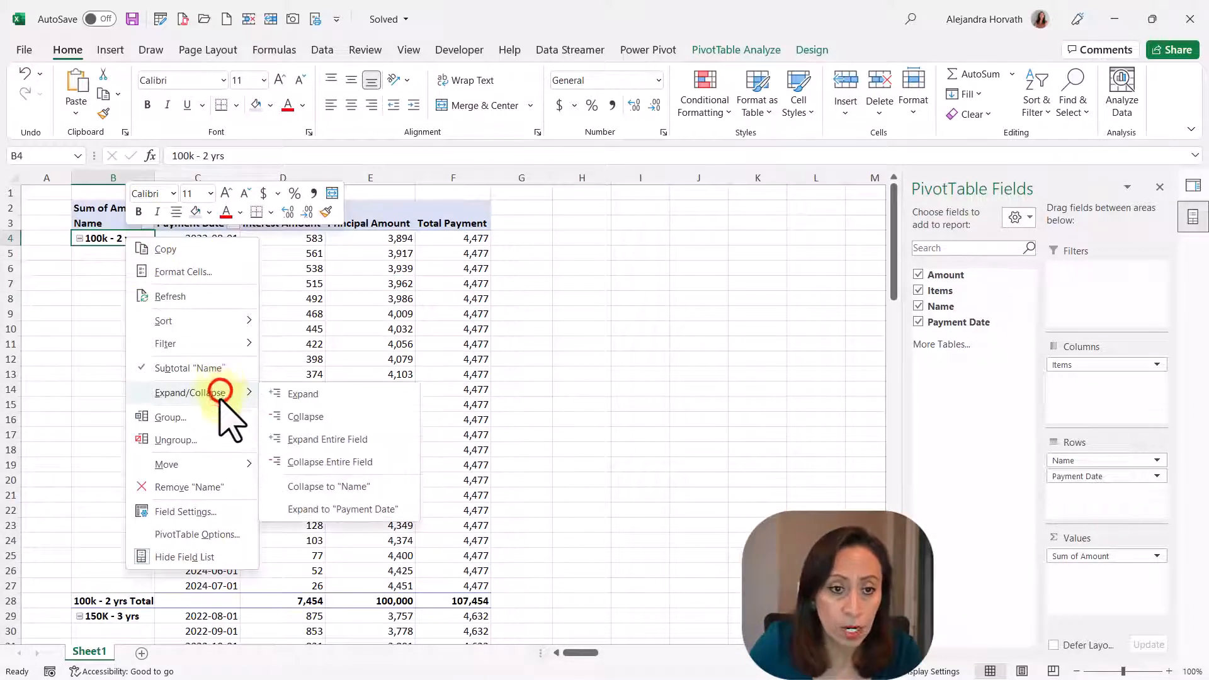
pyautogui.click(336, 463)
pyautogui.click(160, 346)
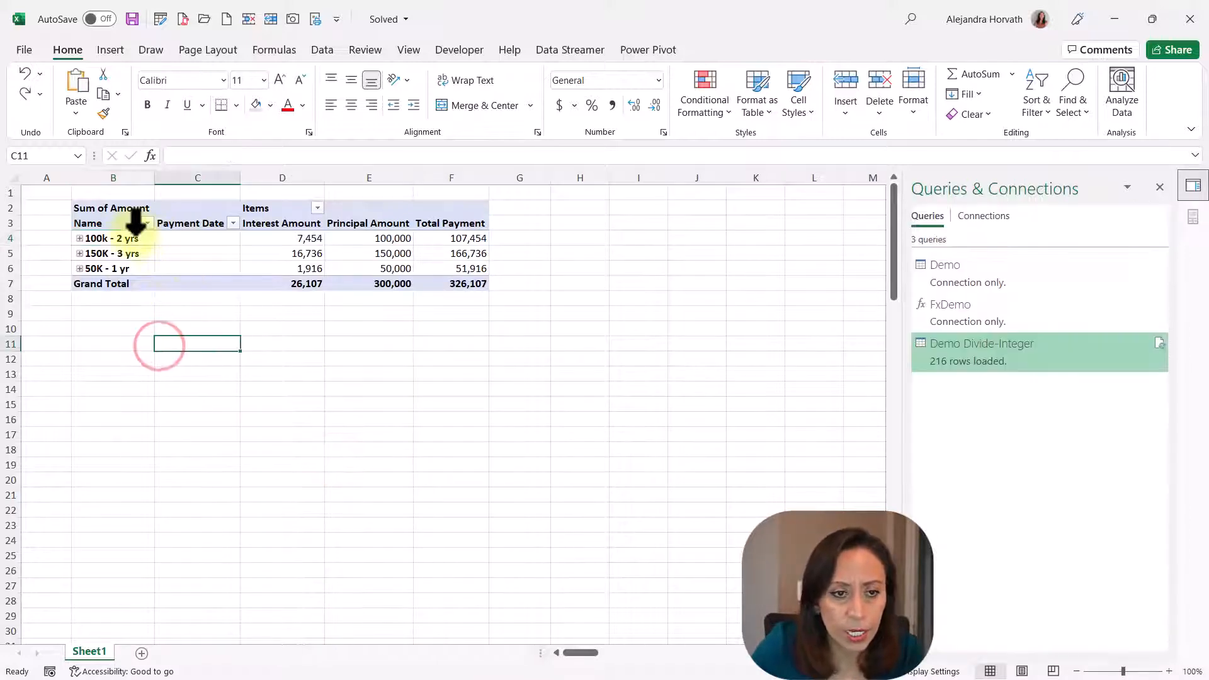
pyautogui.click(123, 238)
pyautogui.click(131, 253)
pyautogui.click(118, 270)
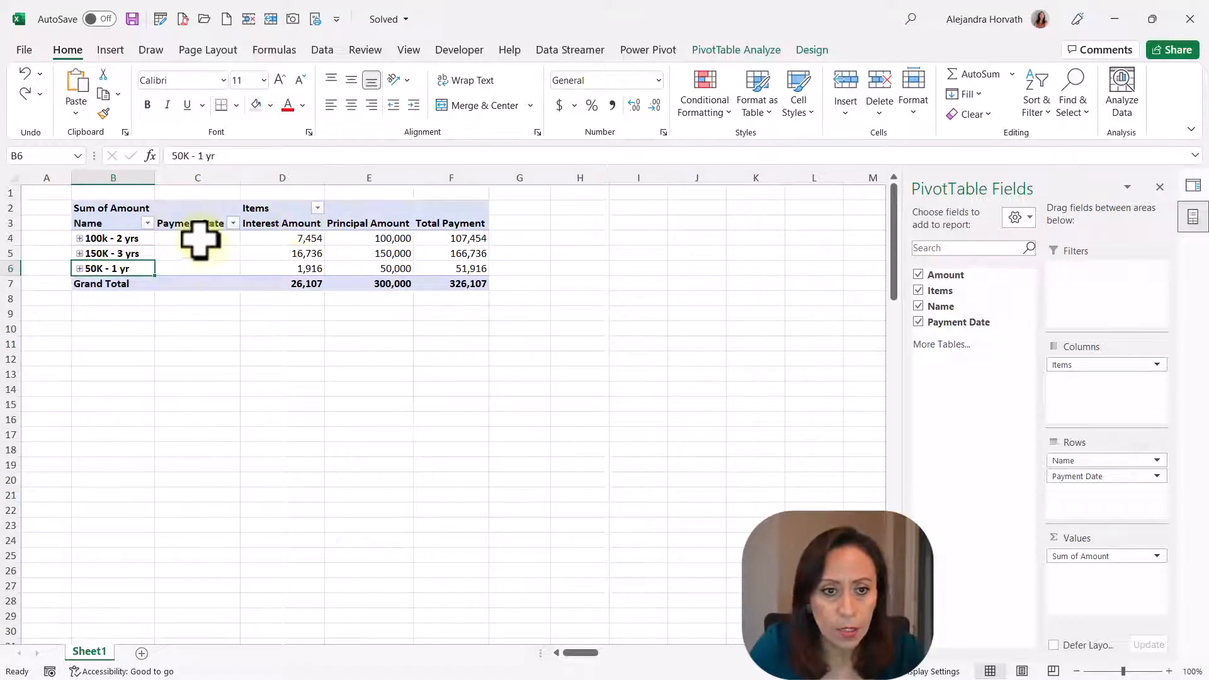
# - Remove the Grand Total row from the PivotTable
pyautogui.click(134, 283)
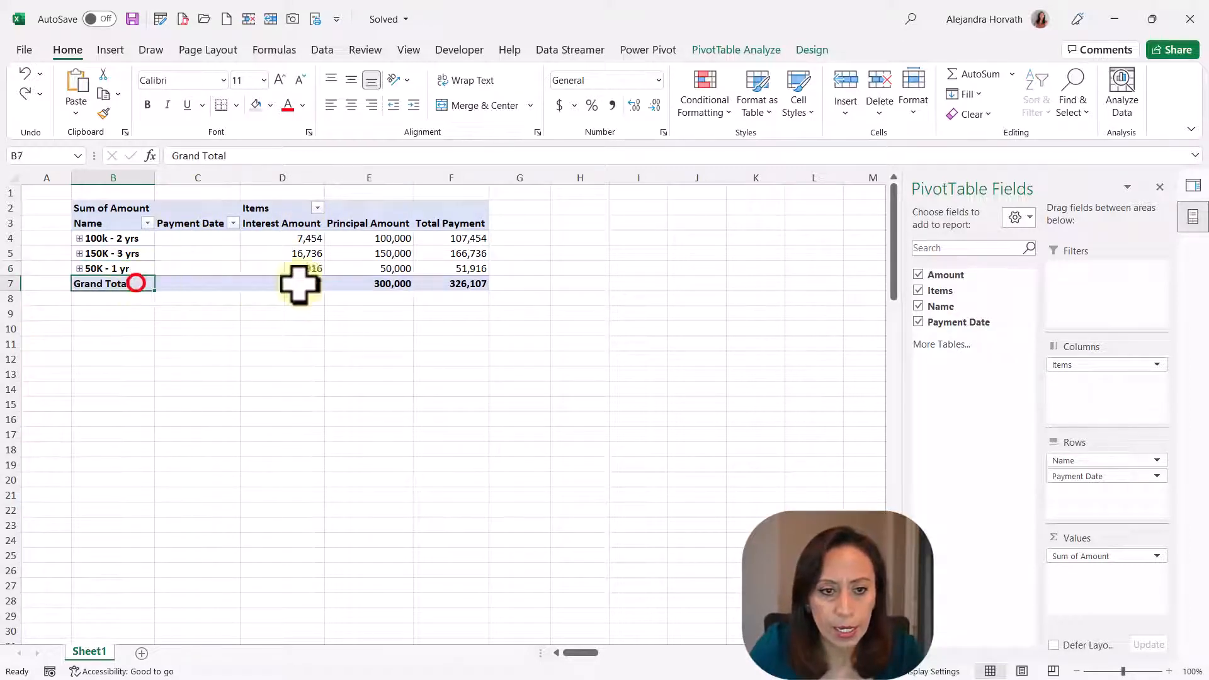
pyautogui.rightClick(120, 285)
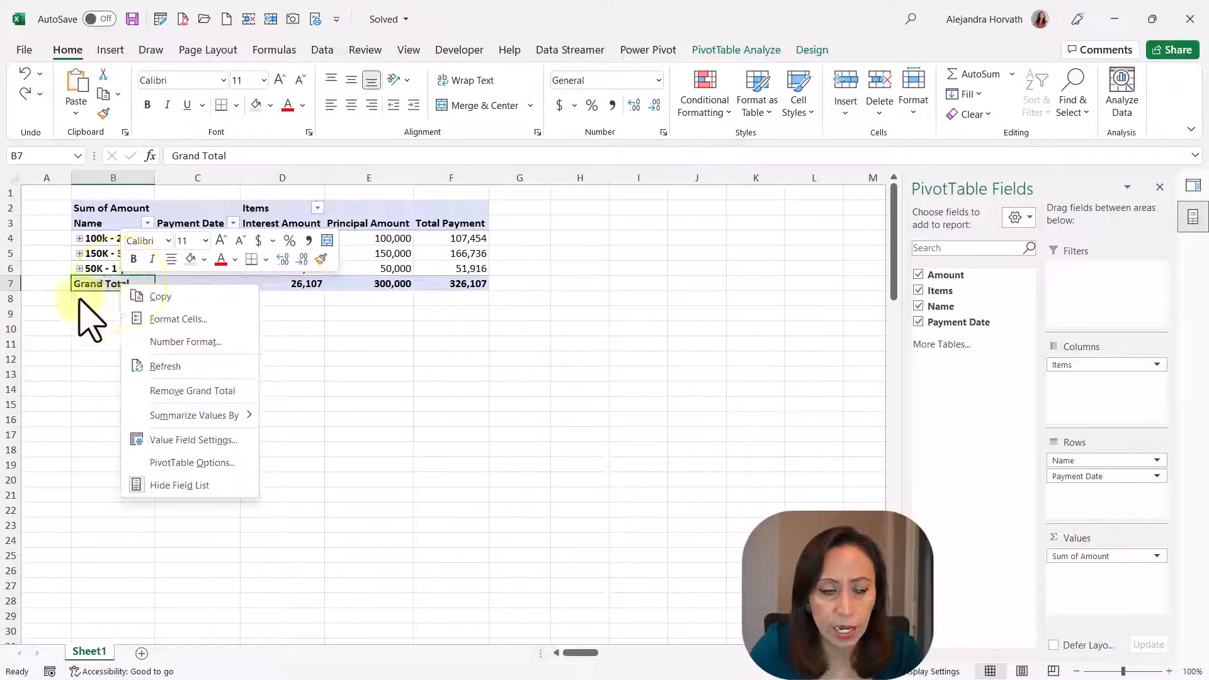
pyautogui.click(198, 390)
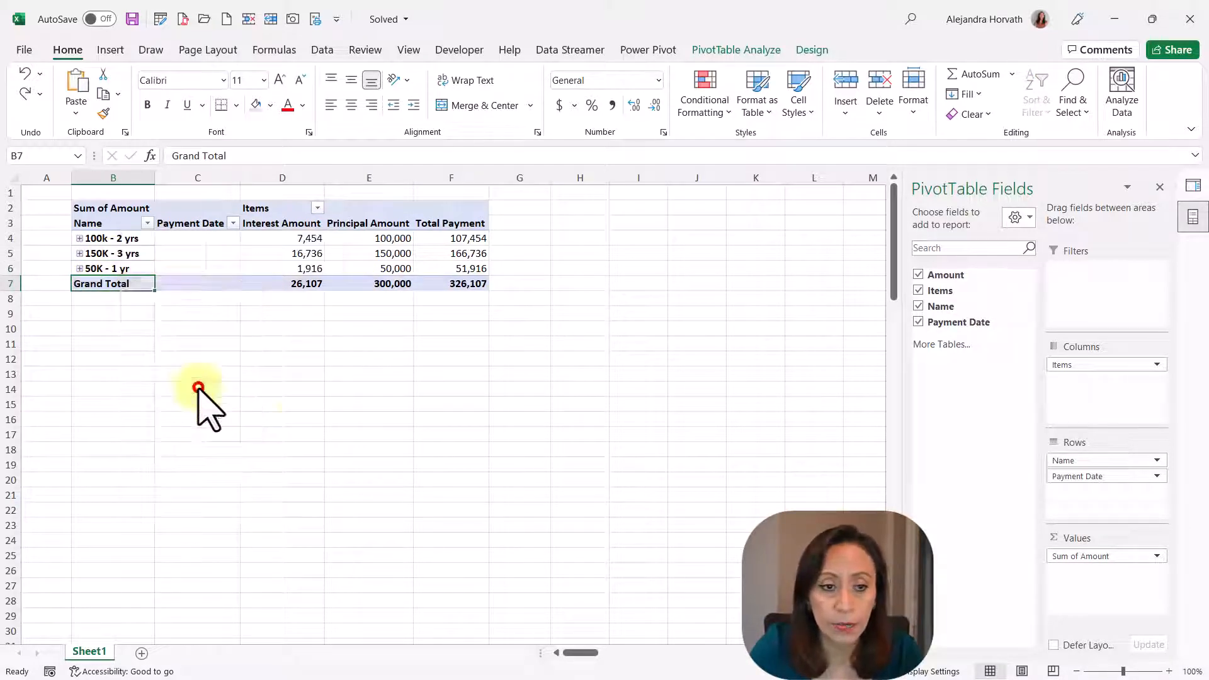
pyautogui.click(306, 266)
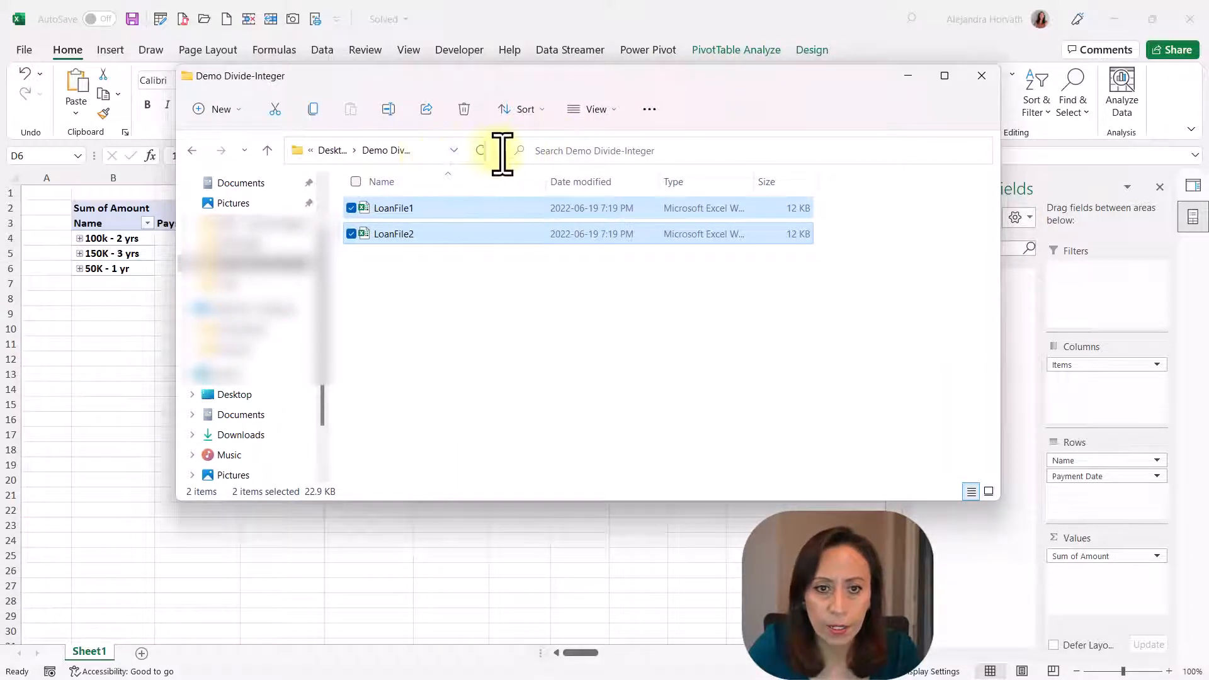
# - In File Explorer, paste the copied LoanFile3 workbook into the Demo Divide-Integer folder beside LoanFile1 and LoanFile2
pyautogui.moveTo(488, 151); pyautogui.dragTo(618, 151)
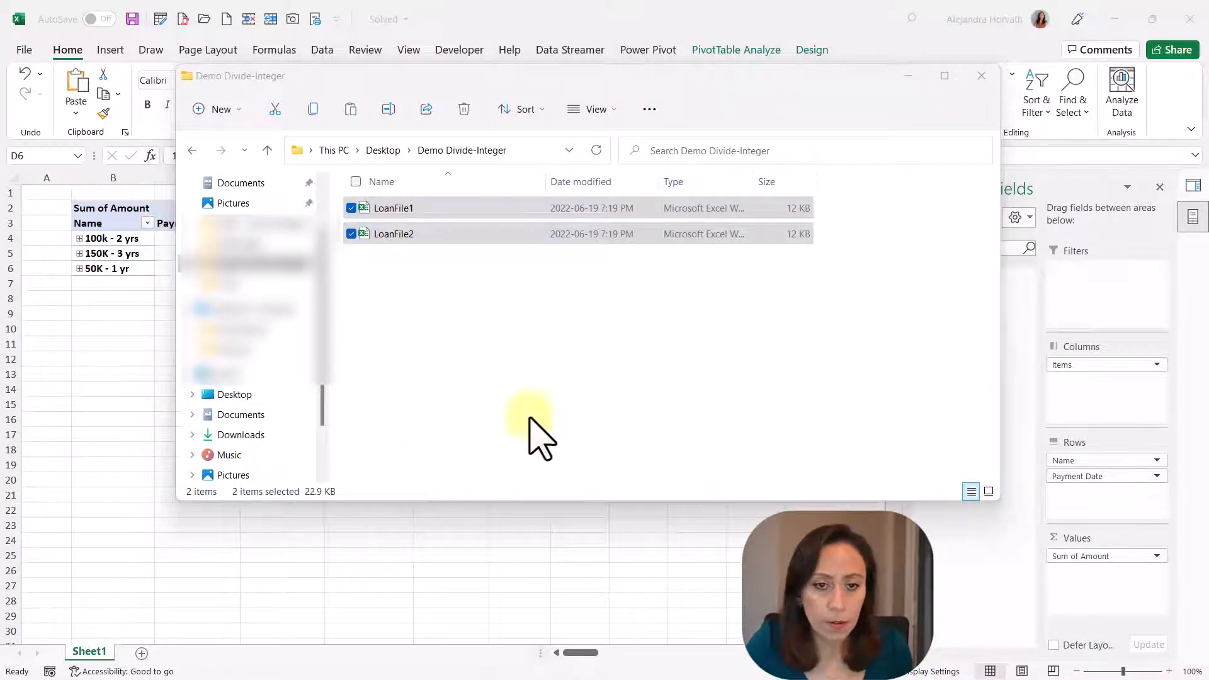
pyautogui.click(528, 379)
pyautogui.hotkey('ctrl', 'v')
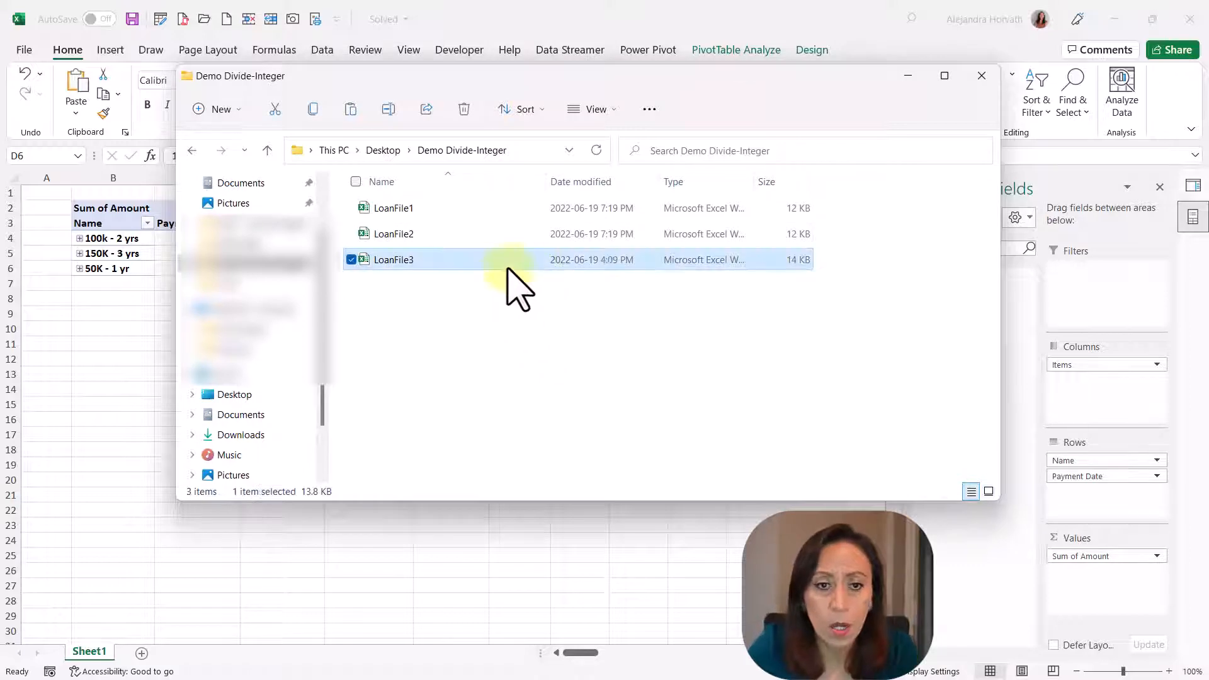
# - Open LoanFile3, look through its 250K - 4 yrs and 120K - 2 yrs sheets, and close the workbook
pyautogui.doubleClick(419, 261)
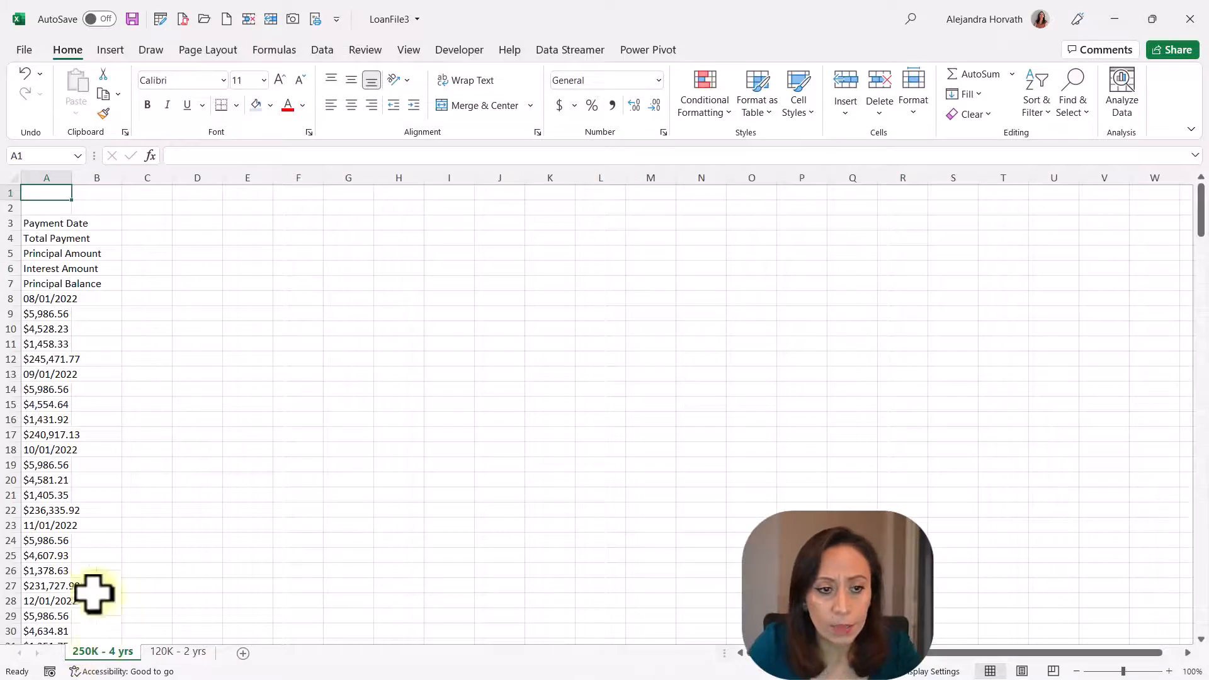
pyautogui.click(169, 654)
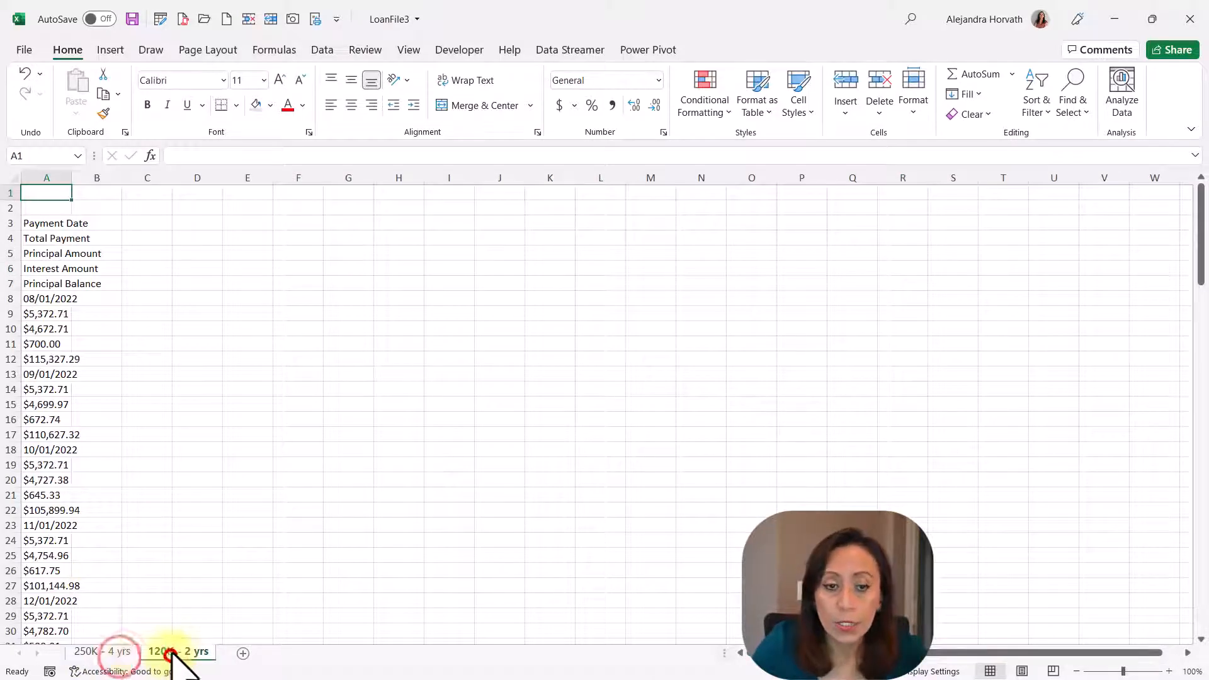
pyautogui.click(113, 652)
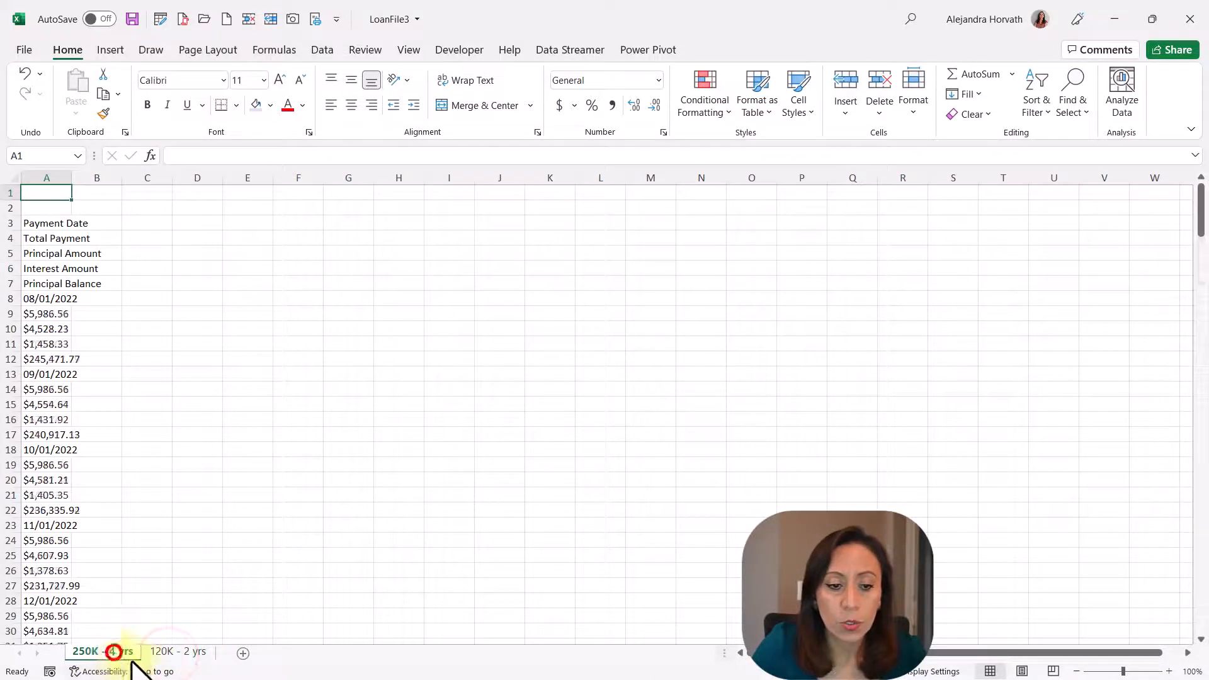
pyautogui.click(176, 652)
pyautogui.click(177, 652)
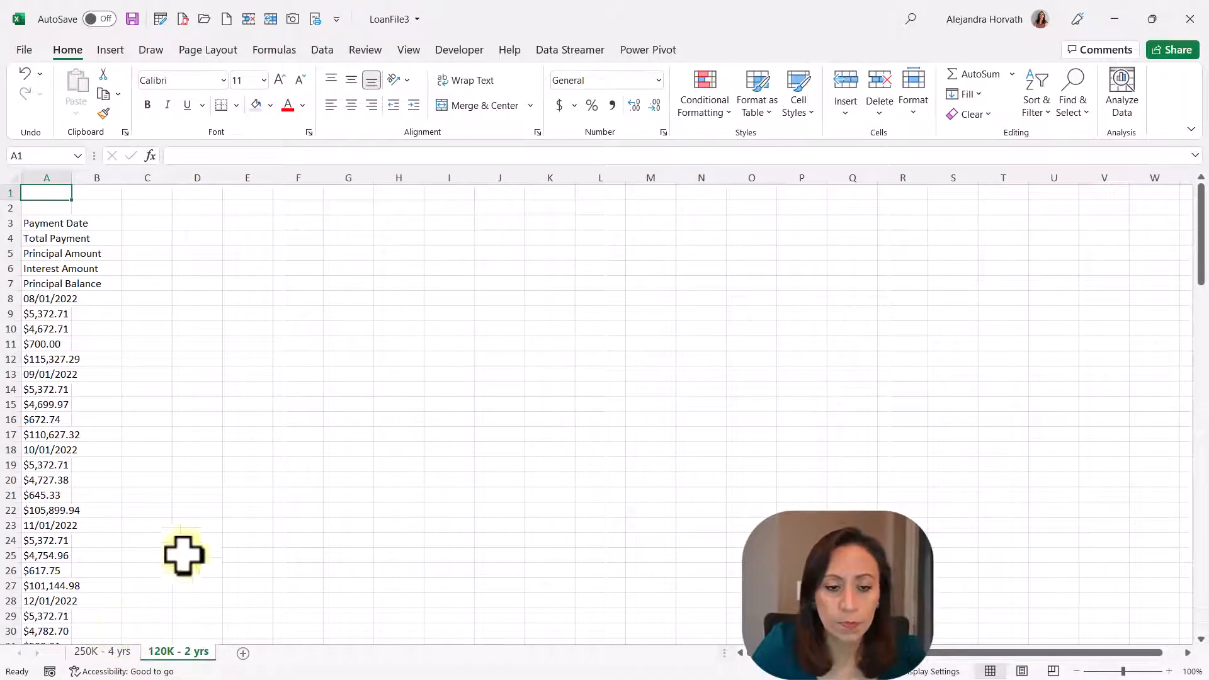
pyautogui.click(1193, 10)
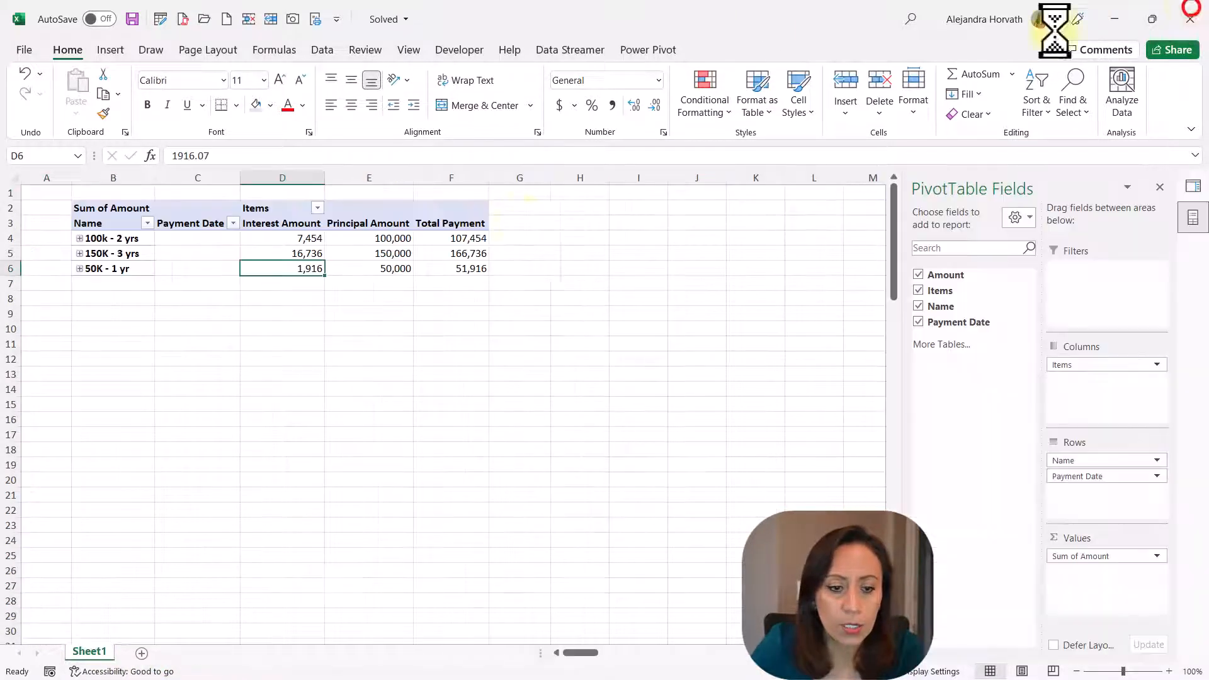
# - Refresh all queries and the PivotTable in the Solved workbook to bring in the LoanFile3 loans
pyautogui.rightClick(196, 255)
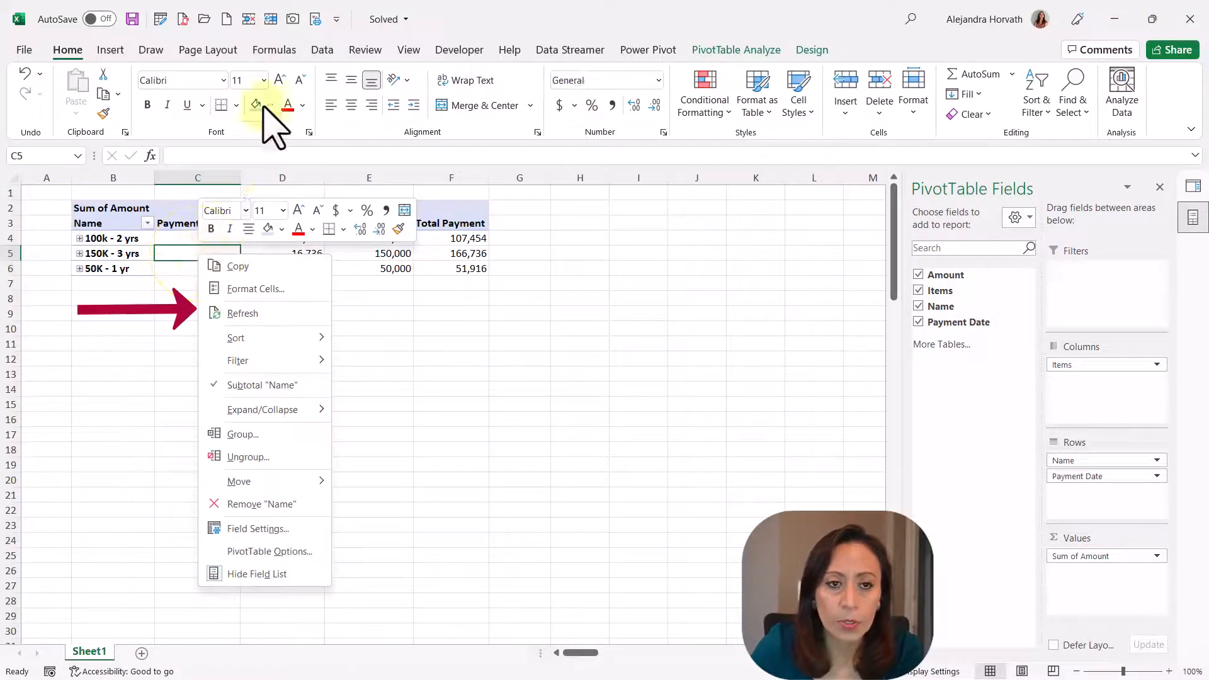
pyautogui.click(325, 51)
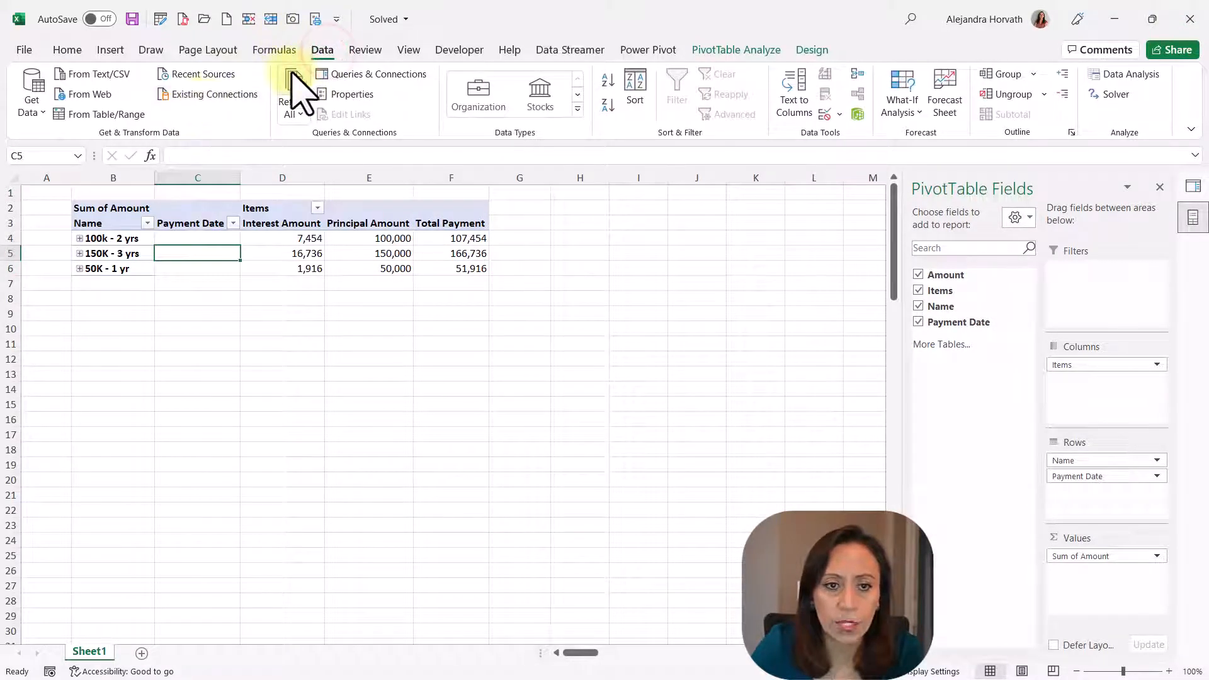
pyautogui.click(291, 72)
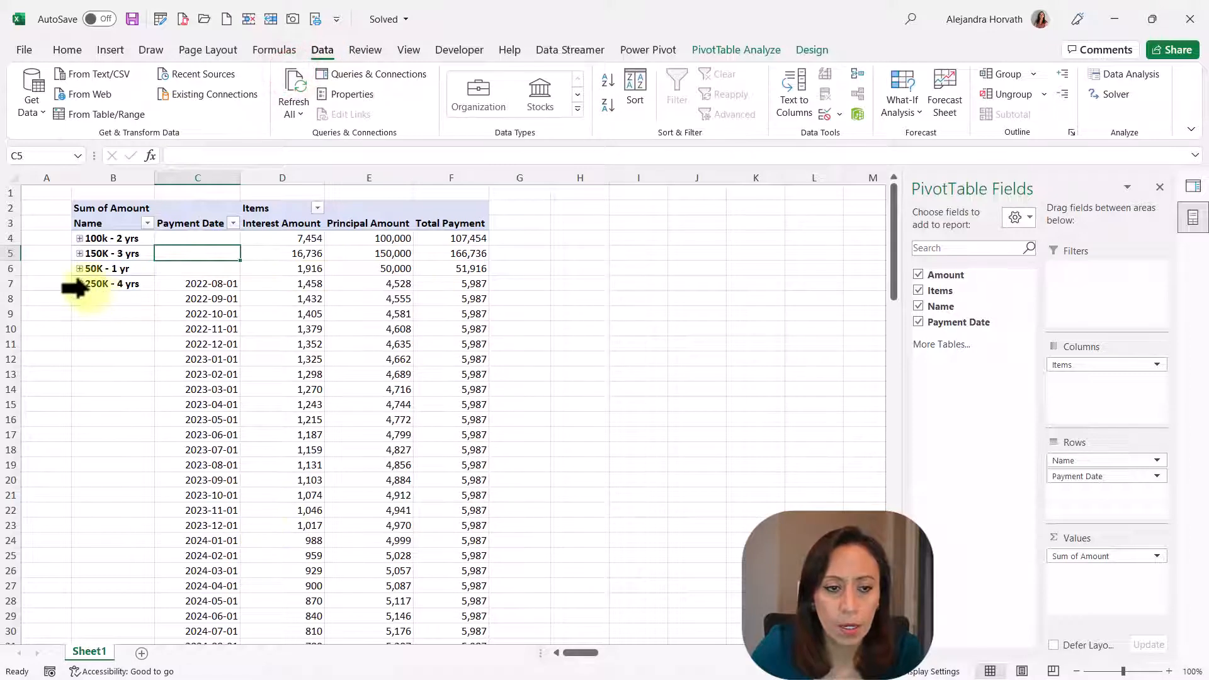
# - Collapse the 250K - 4 yrs and 120K - 2 yrs loans and check their names and principal amounts
pyautogui.click(79, 283)
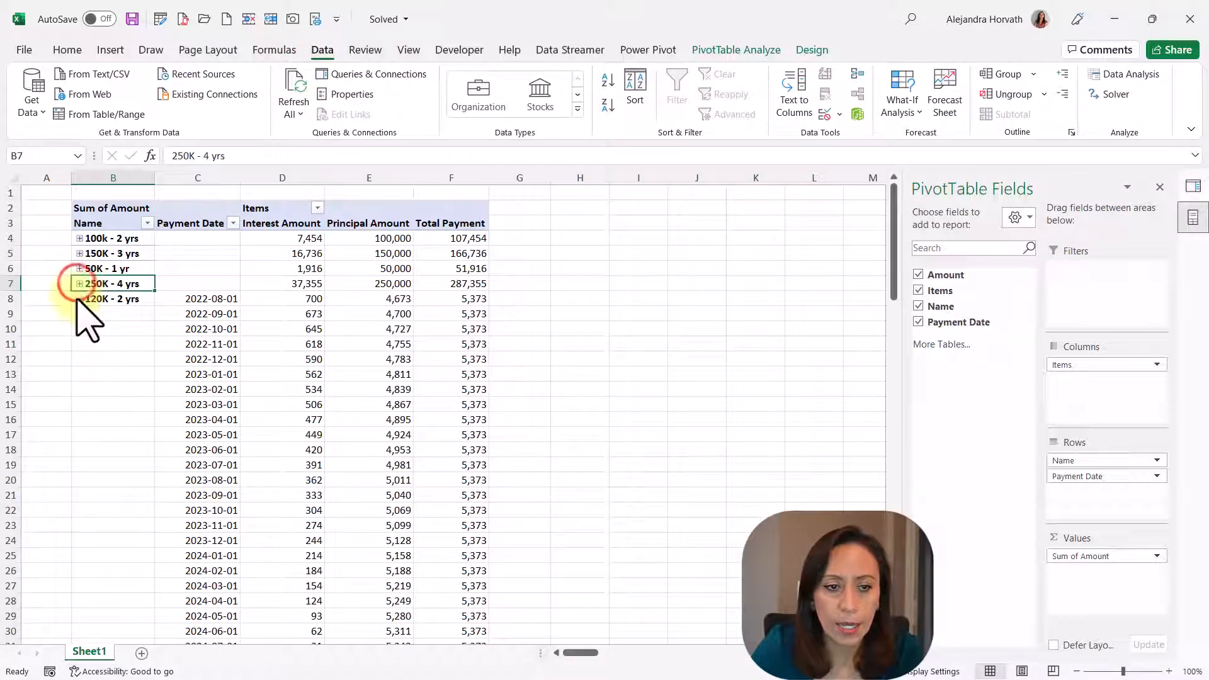
pyautogui.click(78, 299)
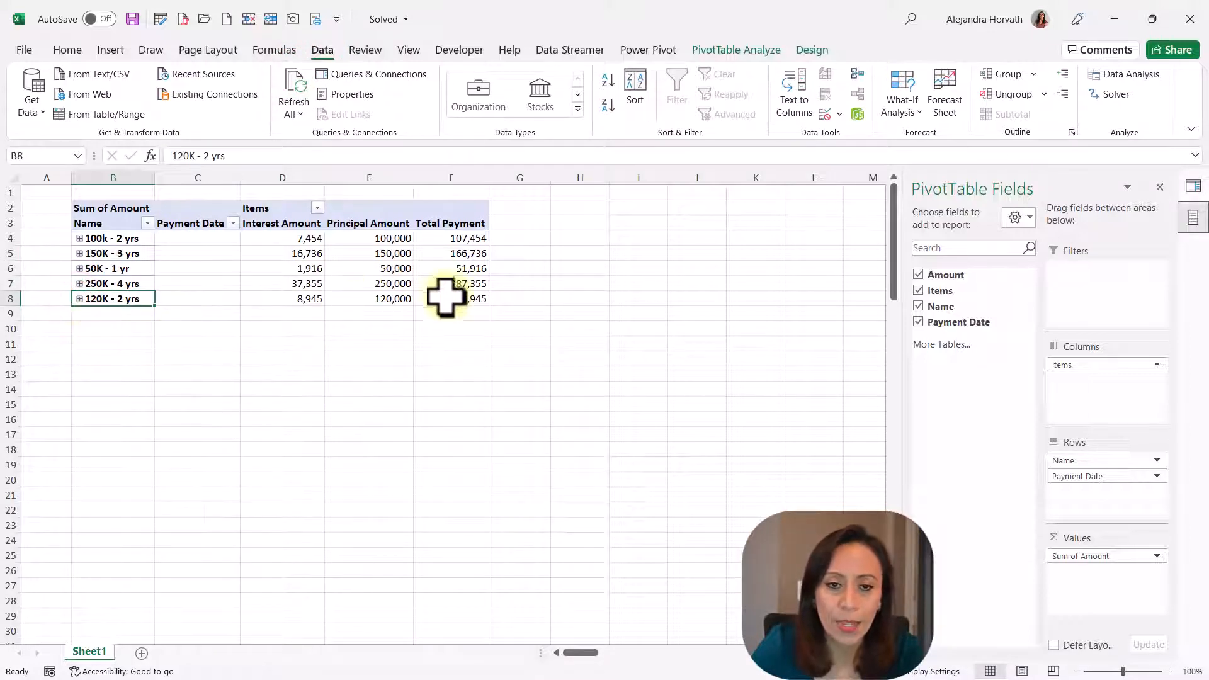
pyautogui.click(401, 285)
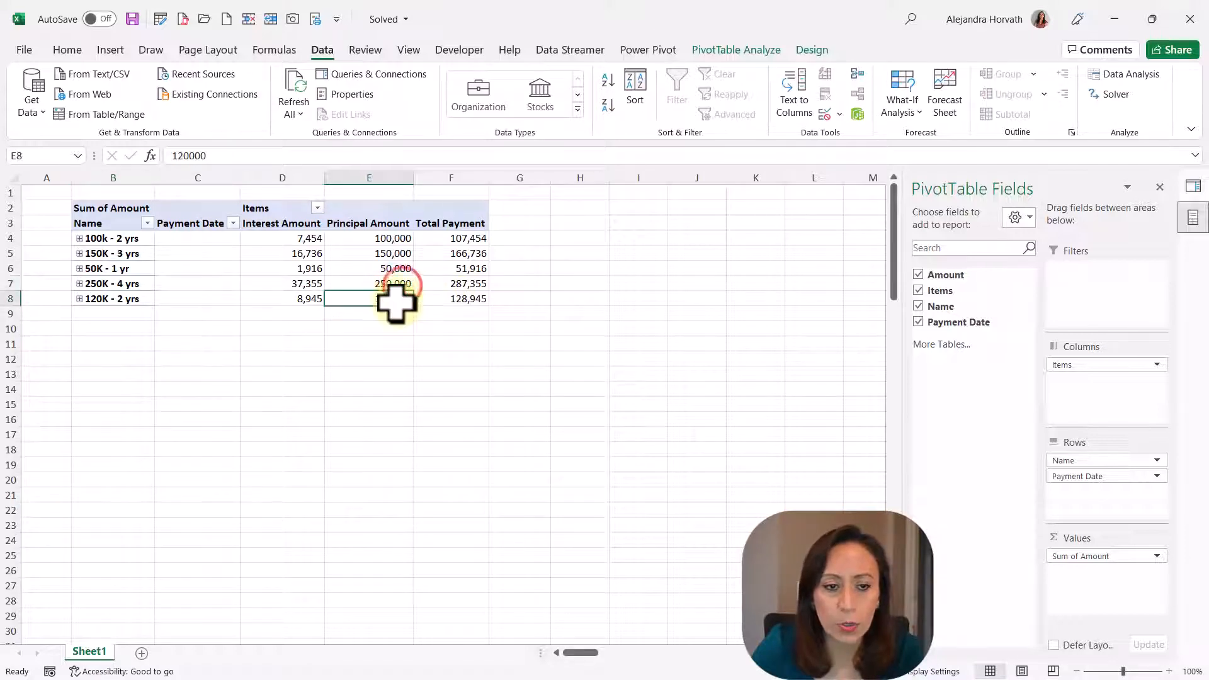
pyautogui.click(133, 282)
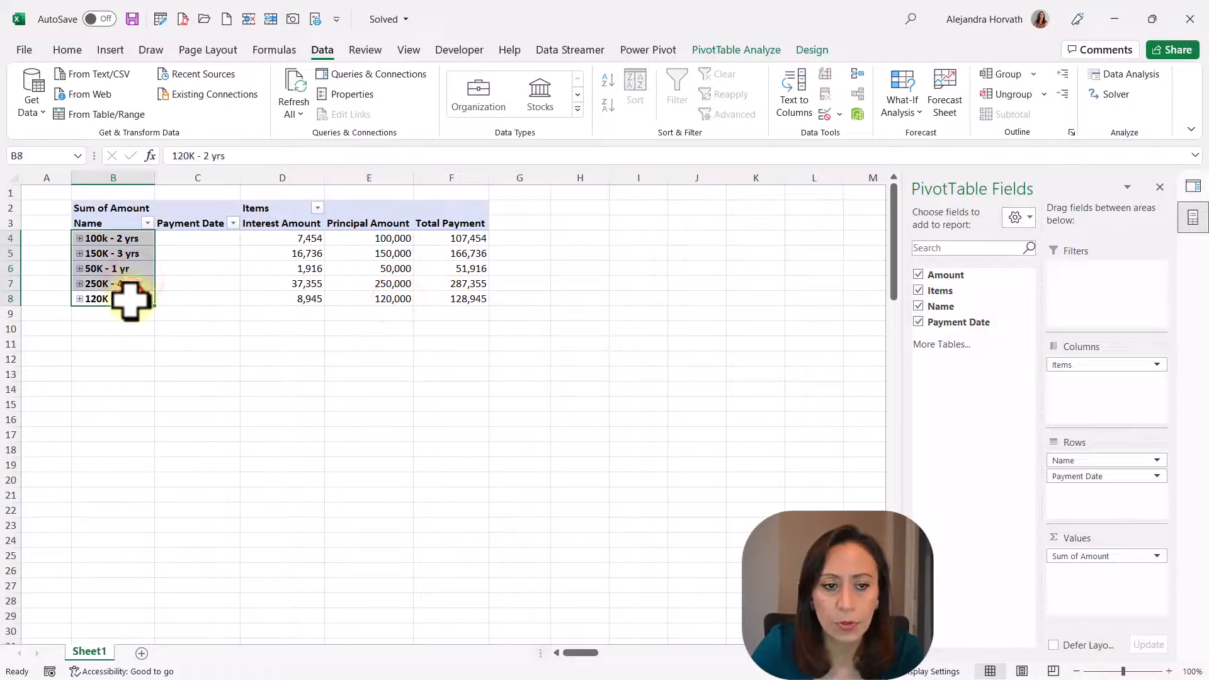
pyautogui.click(128, 296)
pyautogui.click(207, 312)
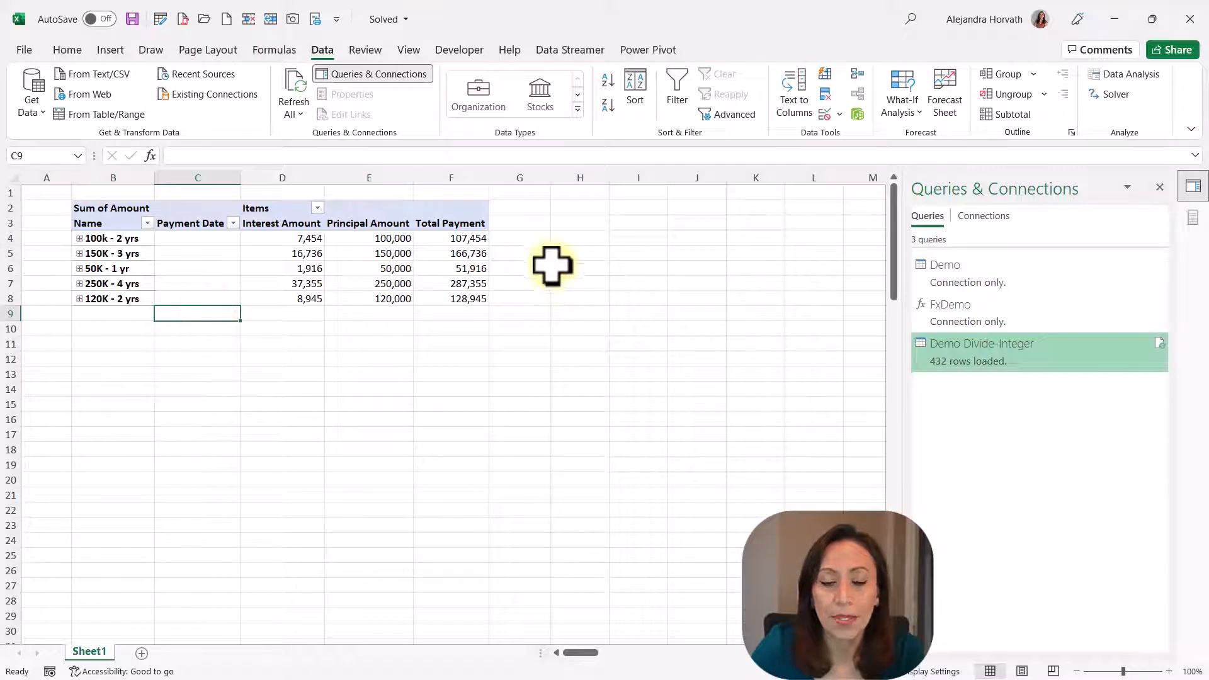
# - Look up the PivotTable's own Refresh option and the workbook-wide Refresh All command
pyautogui.rightClick(286, 281)
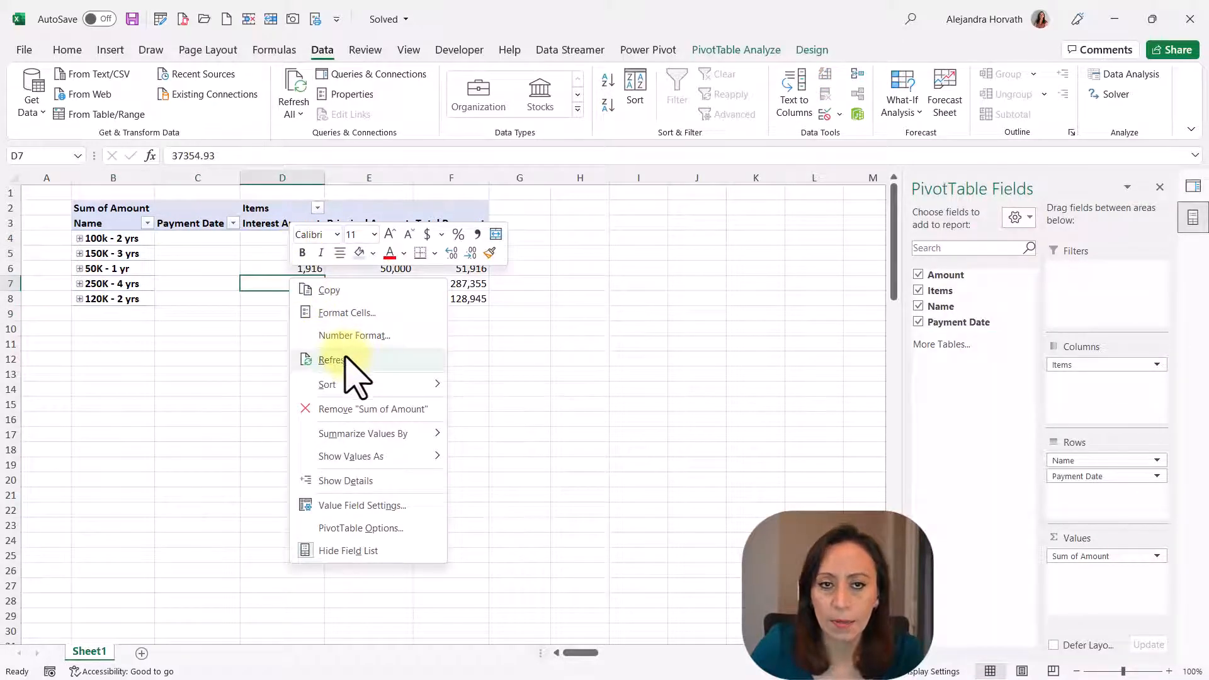
pyautogui.click(322, 50)
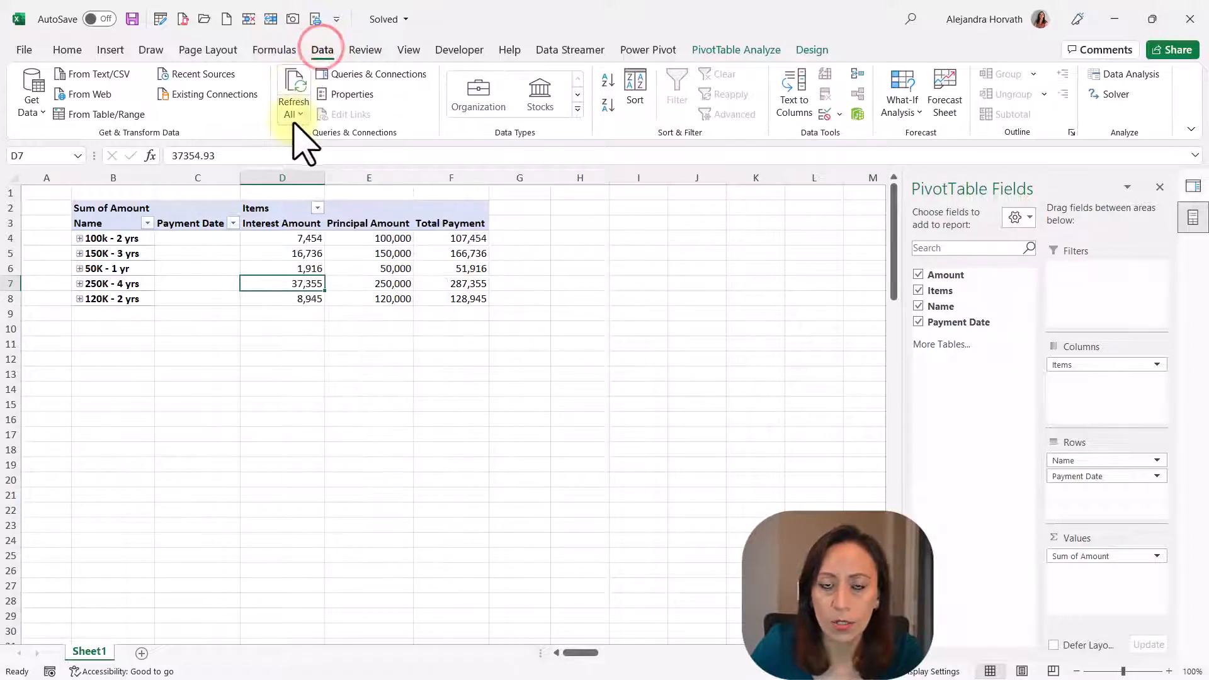